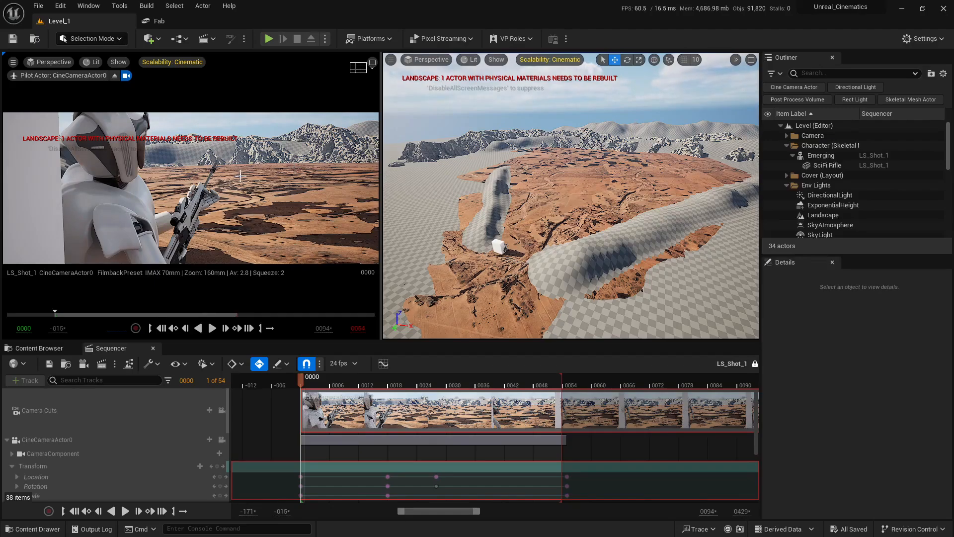
# Maximize the free perspective viewport and examine the dark shadow patches on the desert terrain up close
pyautogui.click(751, 60)
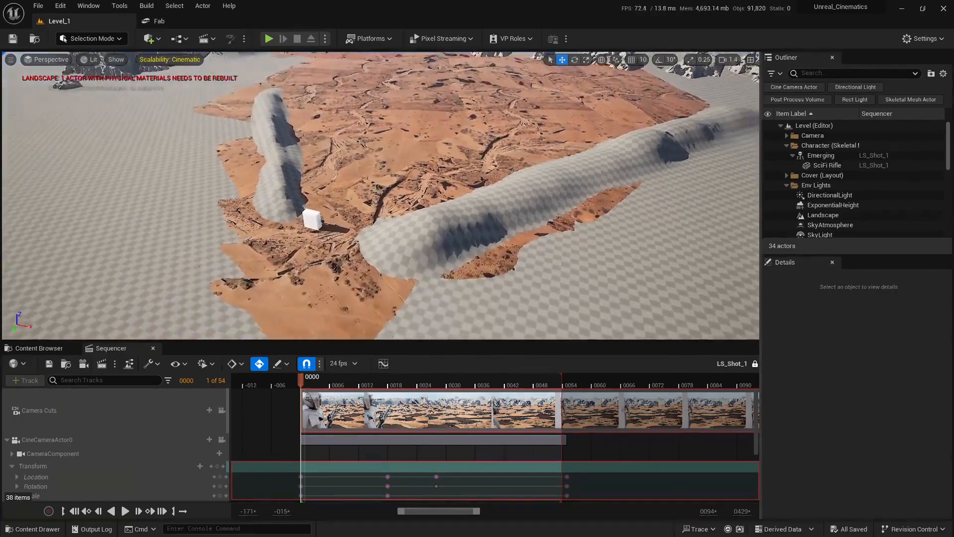
pyautogui.press('s')
pyautogui.press('w')
pyautogui.scroll(2, 381, 195)
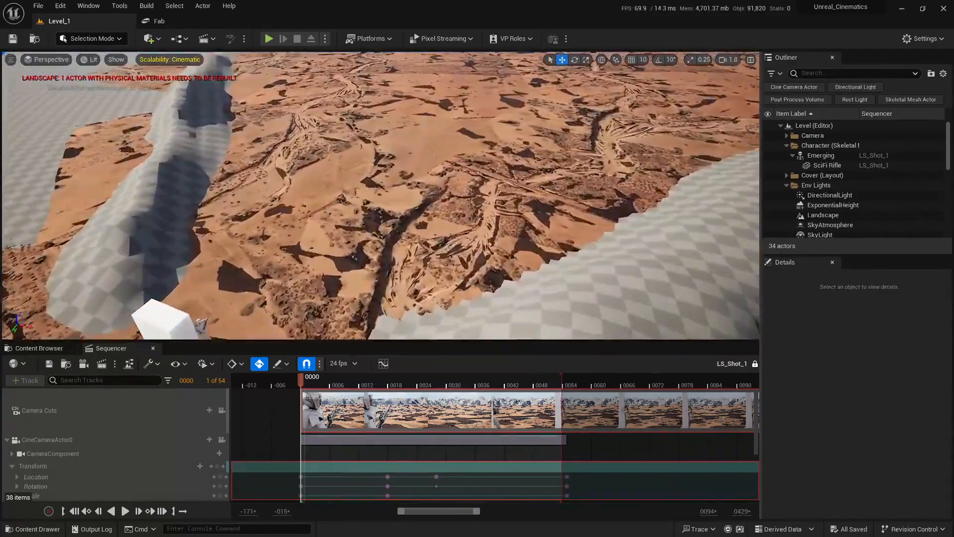
pyautogui.press('w')
pyautogui.press('s')
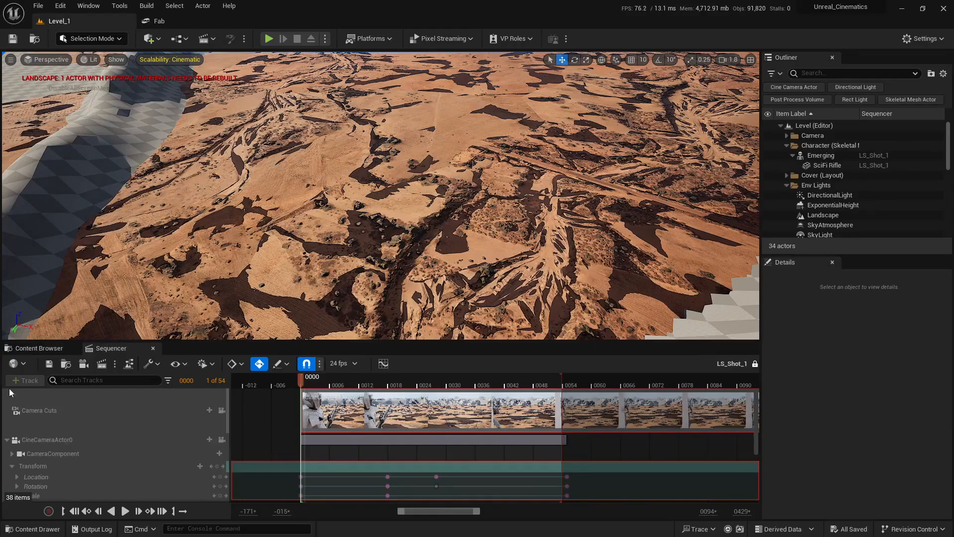
# Run the console command r.RayTracing.Shadows.EnableTwoSidedGeometry with the value 0
pyautogui.click(253, 527)
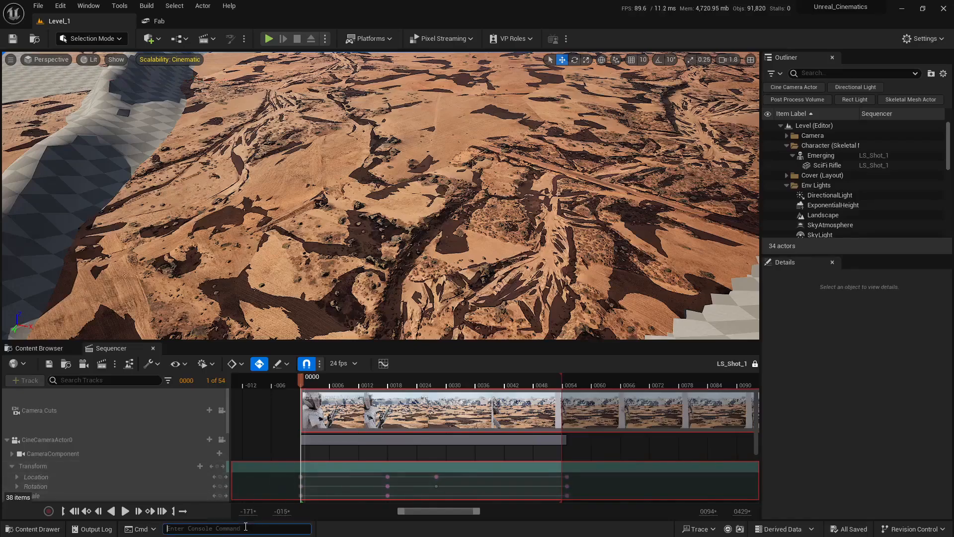
pyautogui.write('r.raytrac')
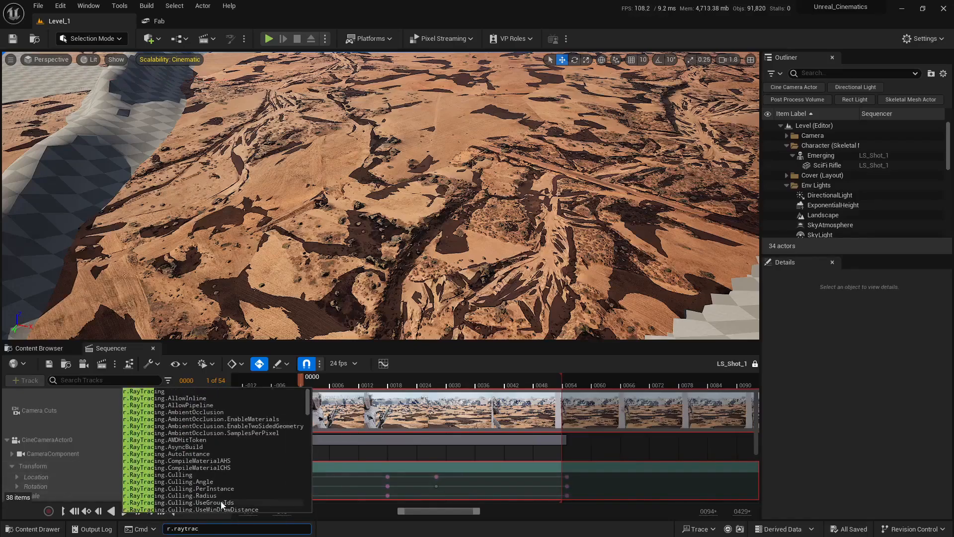
pyautogui.write('ing.shadows')
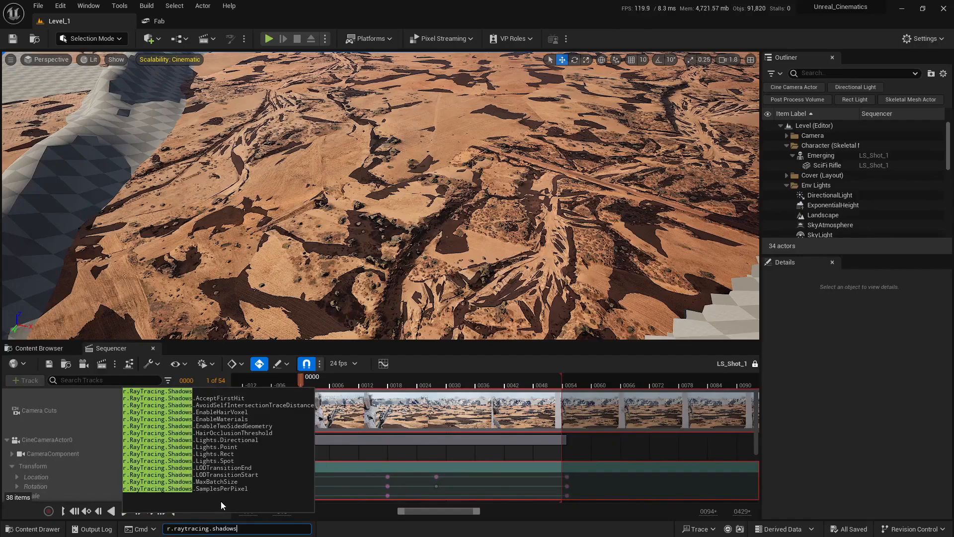
pyautogui.press('Down')
pyautogui.press('Down')
pyautogui.press('Down')
pyautogui.press('Down')
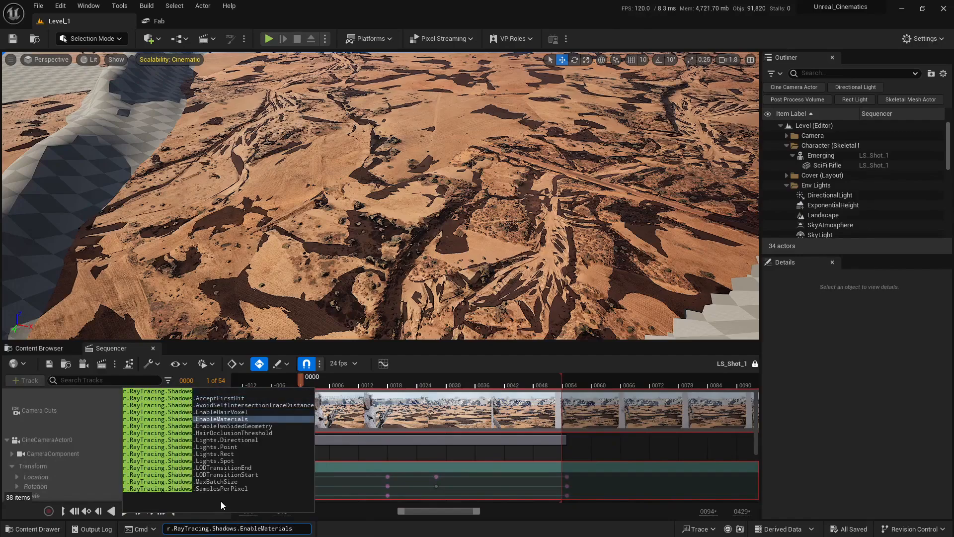
pyautogui.press('Down')
pyautogui.write('0')
pyautogui.press('Return')
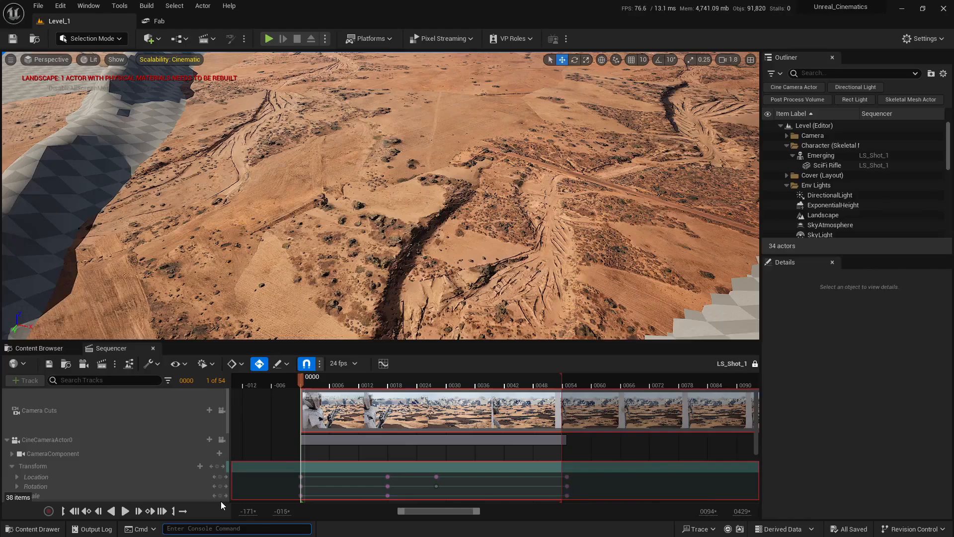
# Enter r.RayTracing.Shadows.EnableTwoSidedGeometry in the console again and copy the command name without running it
pyautogui.write('r.raytrac')
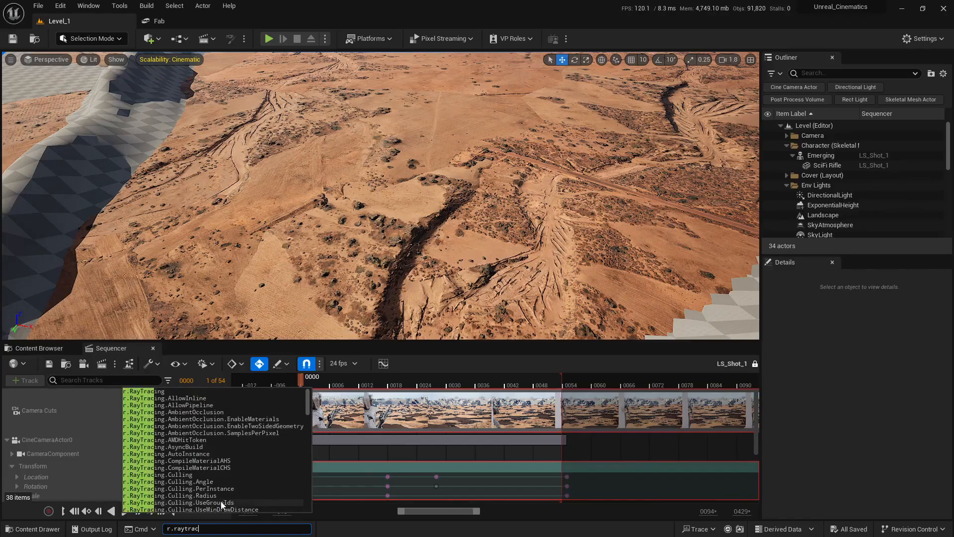
pyautogui.write('ing')
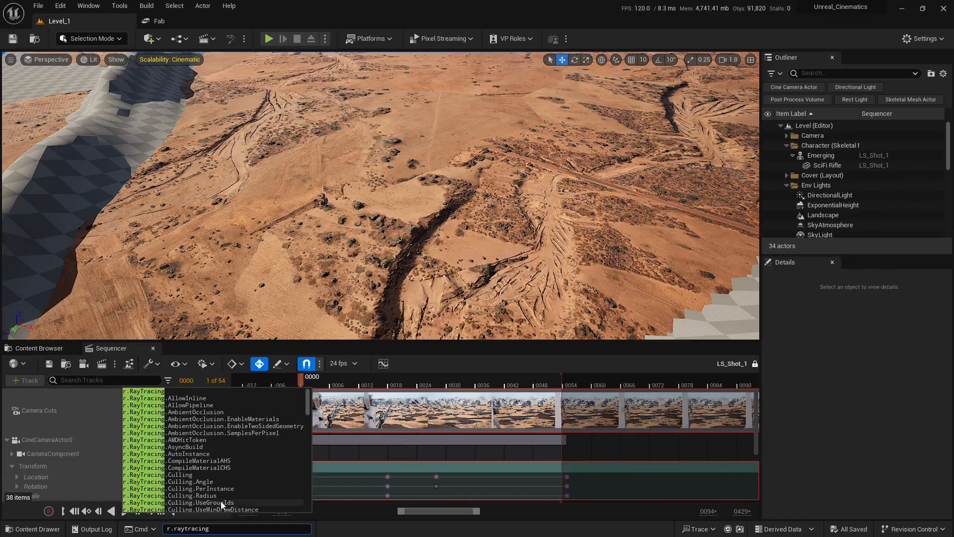
pyautogui.write('.shadoi')
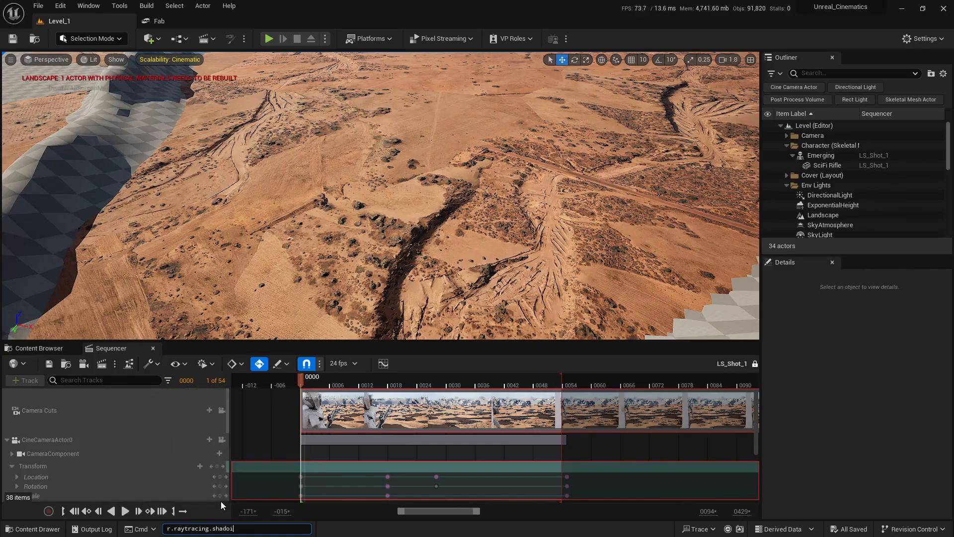
pyautogui.press('BackSpace')
pyautogui.write('ws')
pyautogui.press('Down')
pyautogui.press('Down')
pyautogui.press('Down')
pyautogui.press('Down')
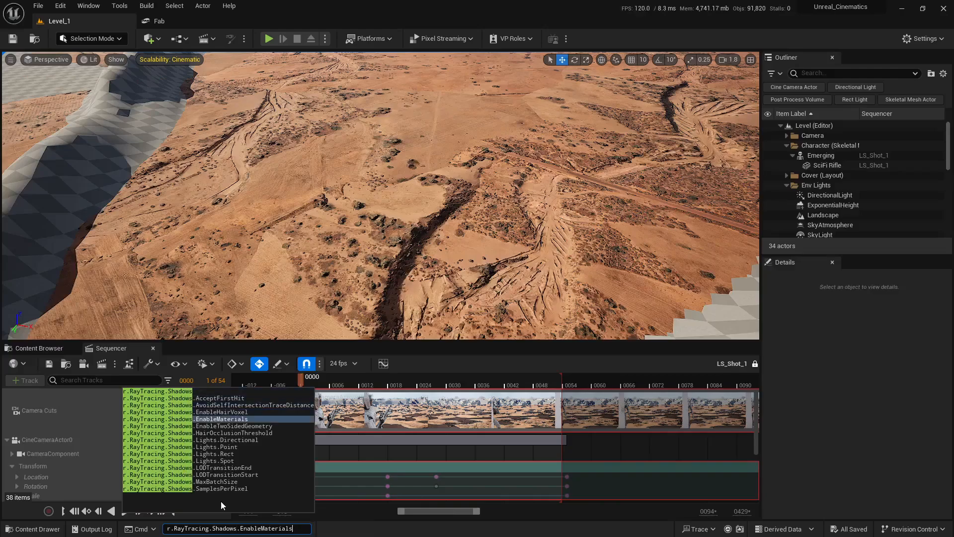
pyautogui.press('Down')
pyautogui.hotkey('ctrl', 'a')
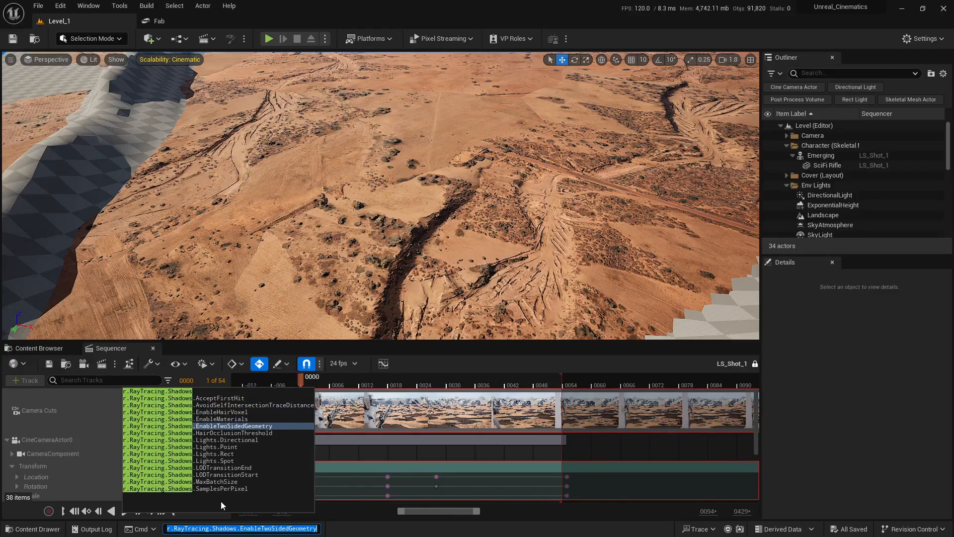
pyautogui.press('Escape')
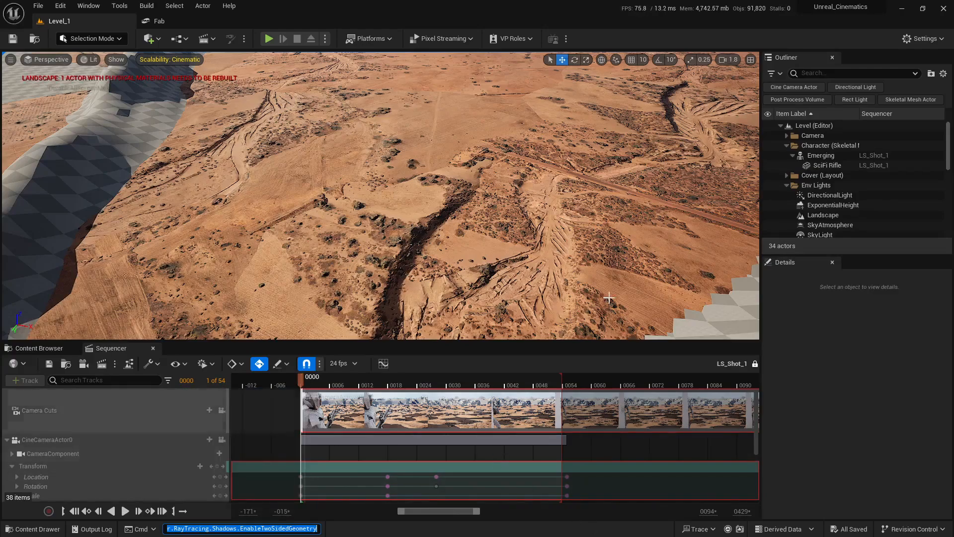
# Switch to the Unreal_Cinematics project folder in File Explorer, open DefaultEngine from Config, and locate the ray tracing settings
pyautogui.click(901, 8)
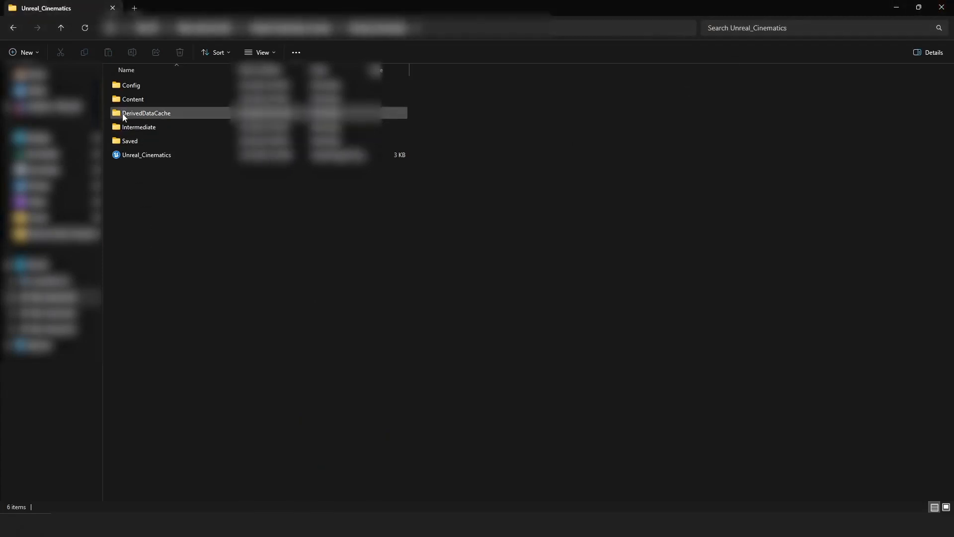
pyautogui.doubleClick(119, 86)
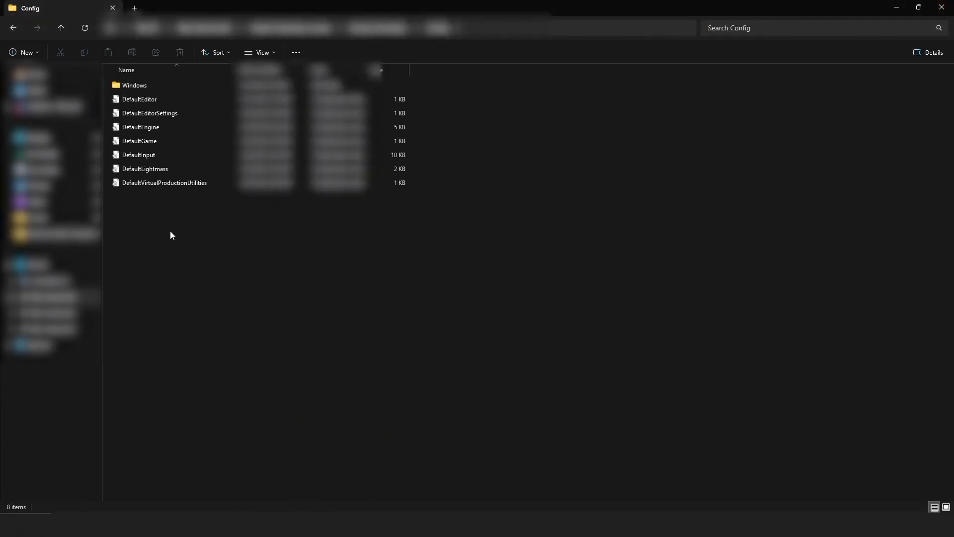
pyautogui.doubleClick(148, 128)
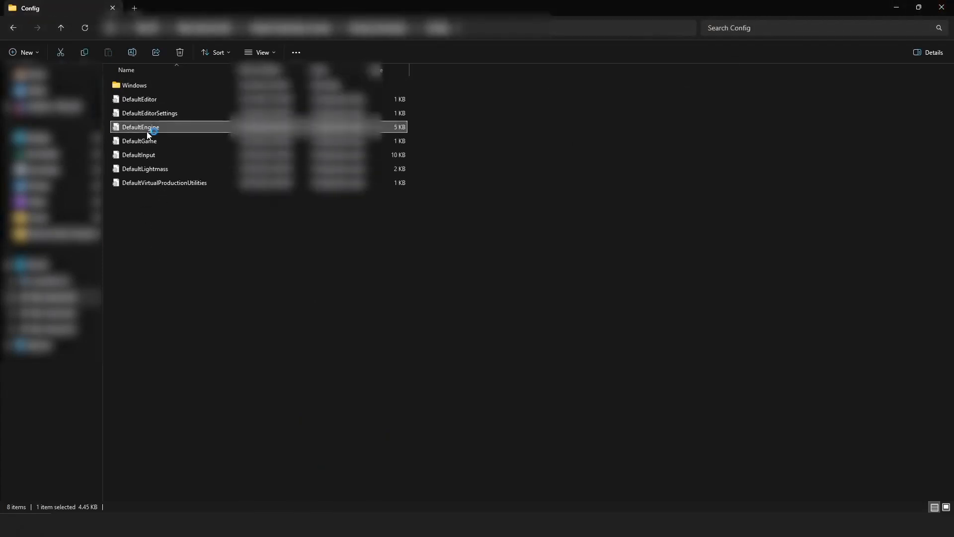
pyautogui.scroll(-7, 469, 286)
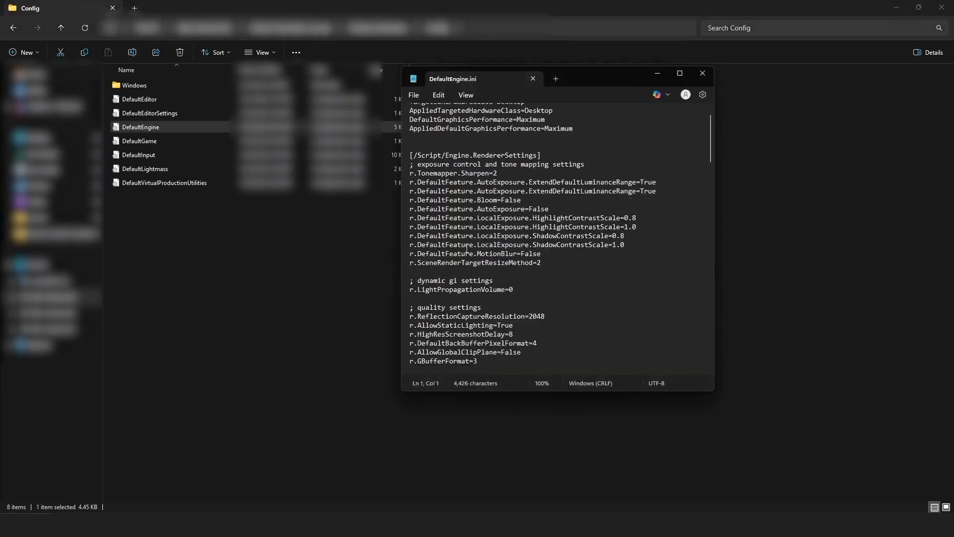
pyautogui.scroll(-10, 469, 286)
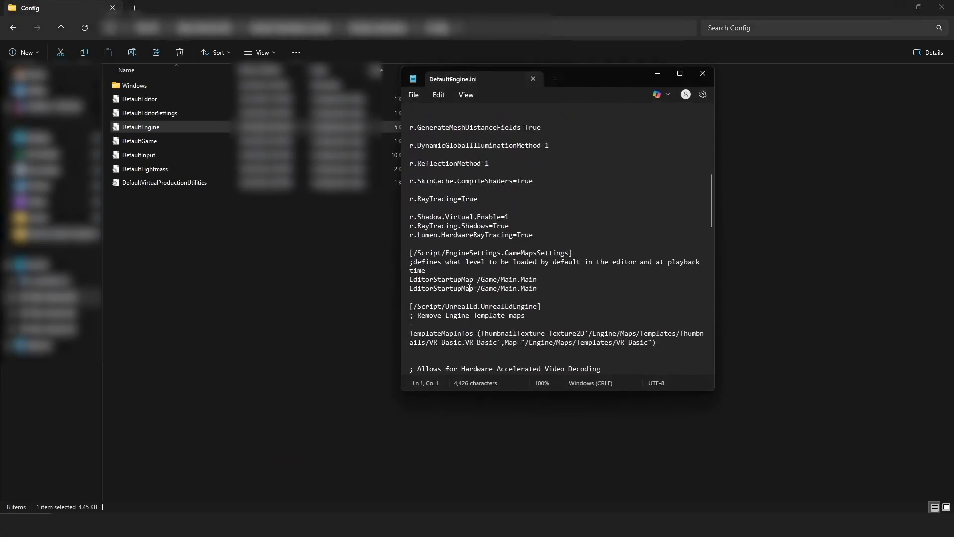
# Add the line r.RayTracing.Shadows.EnableTwoSidedGeometry=0 below r.Lumen.HardwareRayTracing=True, and save and close DefaultEngine.ini
pyautogui.scroll(3, 469, 289)
pyautogui.click(539, 235)
pyautogui.press('Return')
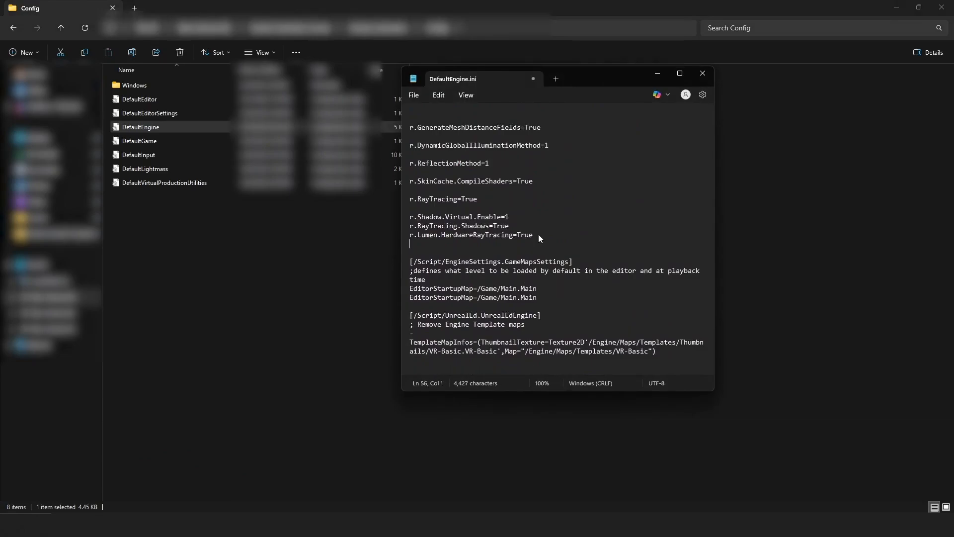
pyautogui.write('r.RayTracing.Shadows.EnableTwoSidedGeometry')
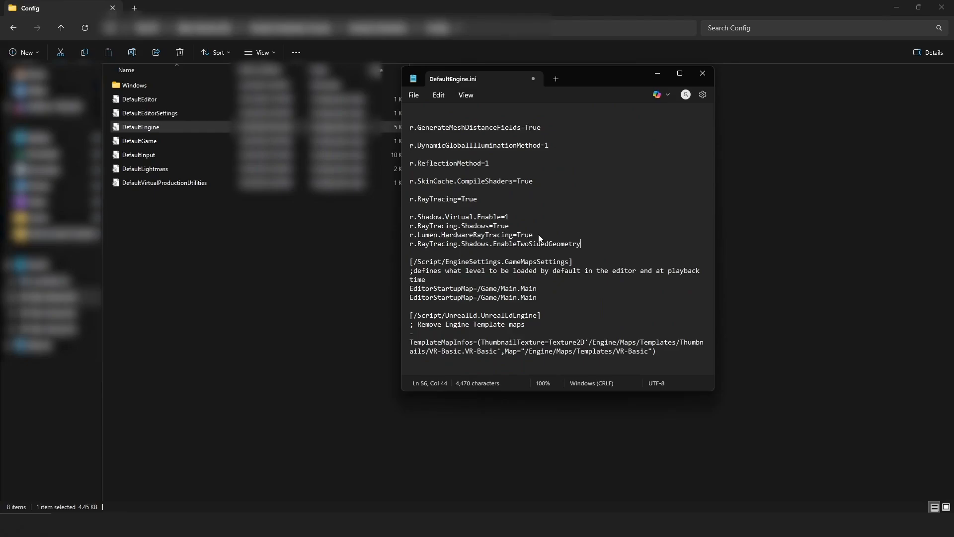
pyautogui.write('=0')
pyautogui.click(408, 97)
pyautogui.click(425, 179)
pyautogui.click(701, 74)
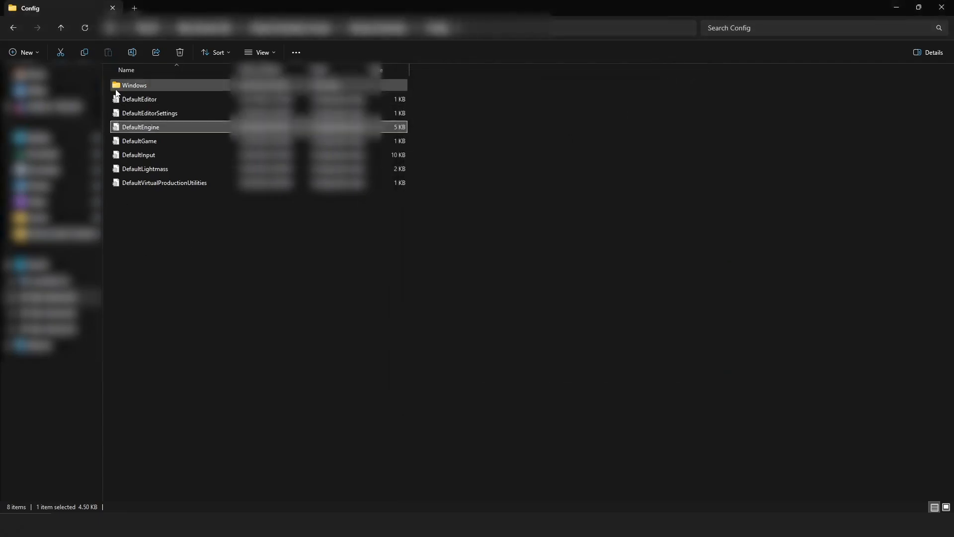
# Reopen the Unreal_Cinematics project from its folder and load Level_1 from the Content folder
pyautogui.click(60, 28)
pyautogui.doubleClick(168, 154)
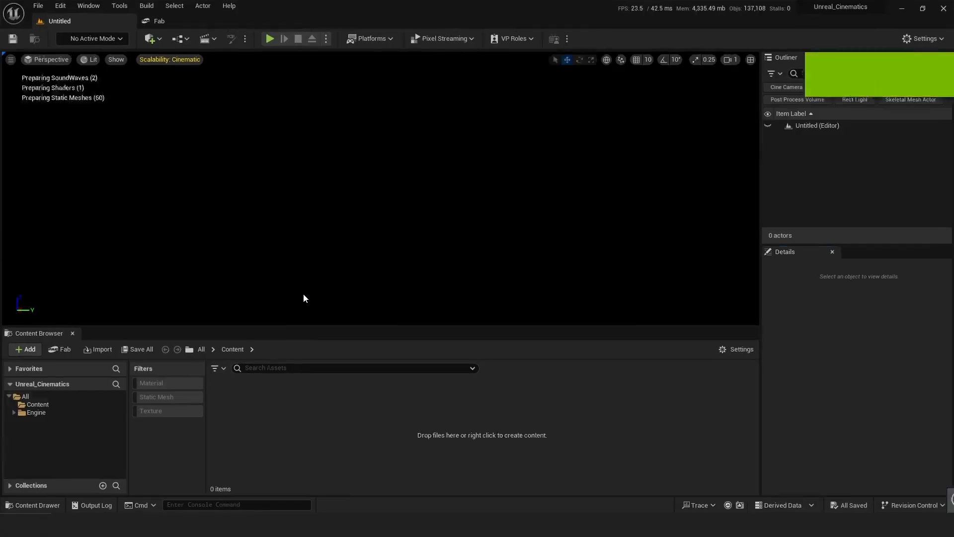
pyautogui.click(31, 405)
pyautogui.doubleClick(603, 402)
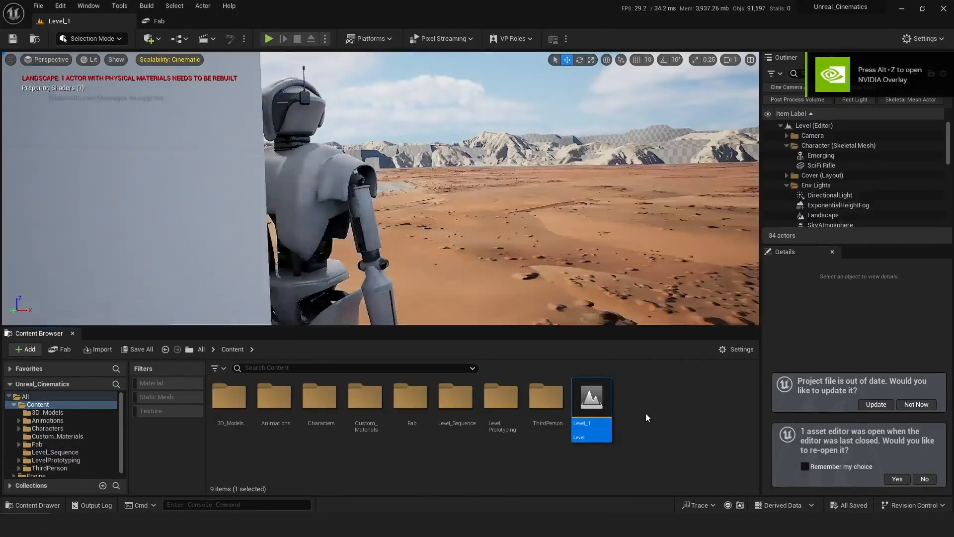
pyautogui.click(646, 414)
# Select the large pale cliff mesh wldhdhxva_tier_0 at the desert's edge and open its material instance MI_wldhdhxva
pyautogui.press('s')
pyautogui.moveTo(567, 253)
pyautogui.mouseDown(button='right')
pyautogui.moveTo(552, 305)
pyautogui.moveTo(570, 240)
pyautogui.mouseUp(button='right')
pyautogui.press('q')
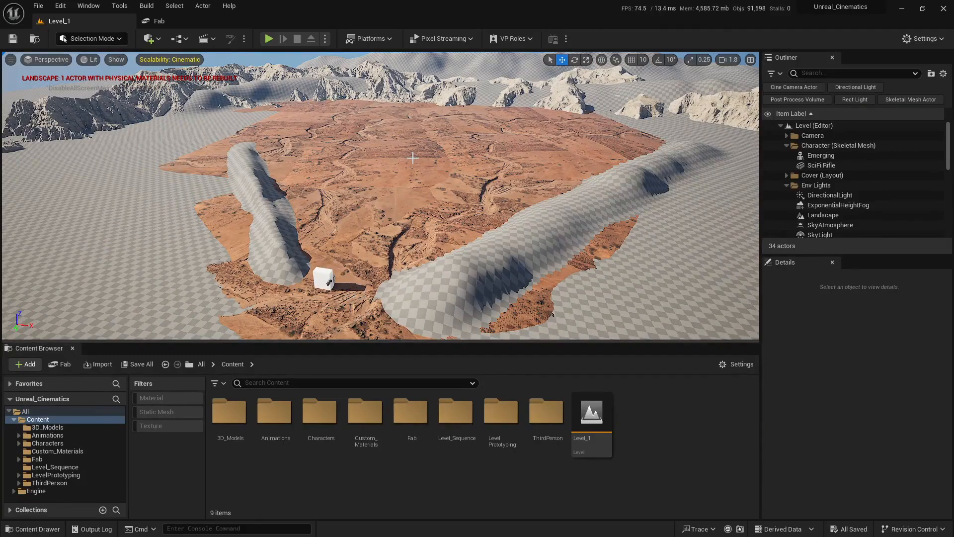
pyautogui.press('w')
pyautogui.moveTo(413, 158); pyautogui.dragTo(403, 138, button='right')
pyautogui.scroll(3, 411, 149)
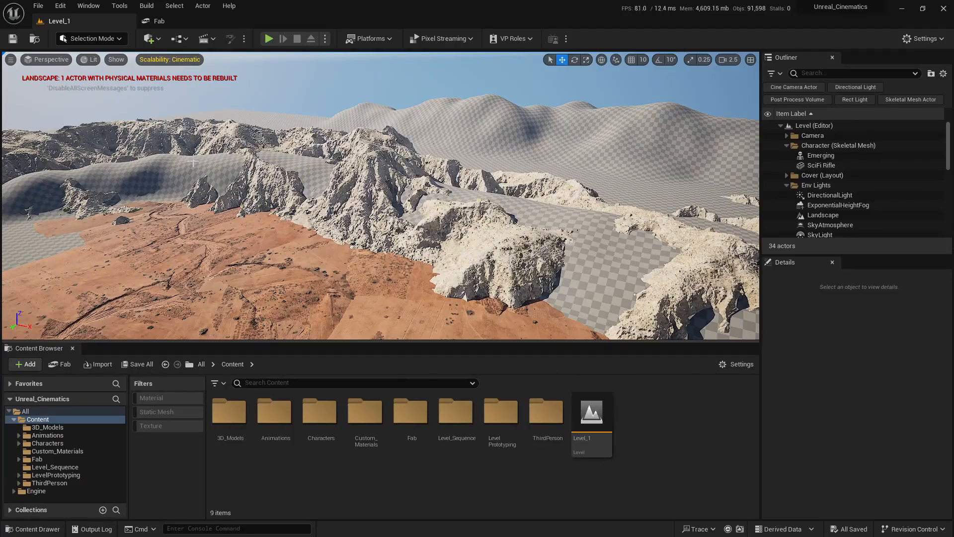
pyautogui.click(369, 180)
pyautogui.press('f')
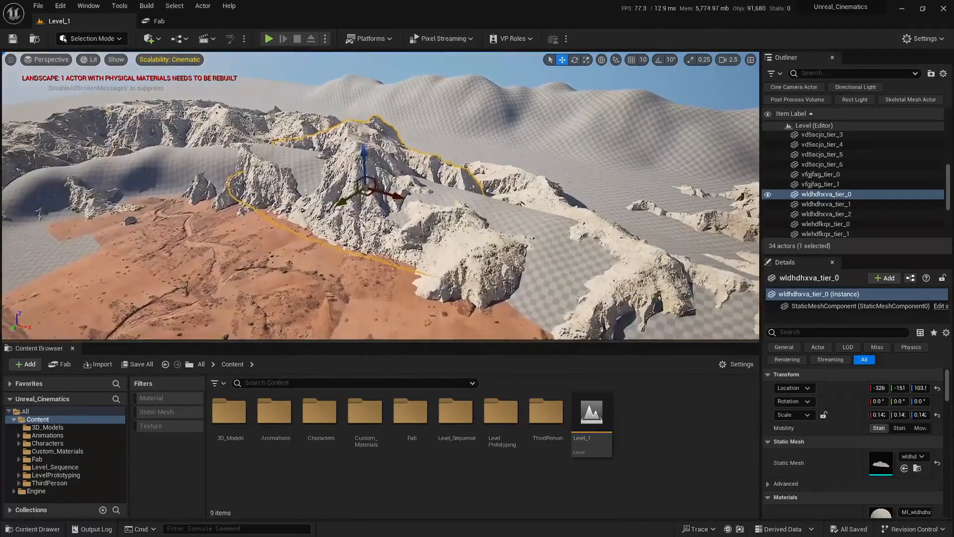
pyautogui.scroll(-3, 881, 441)
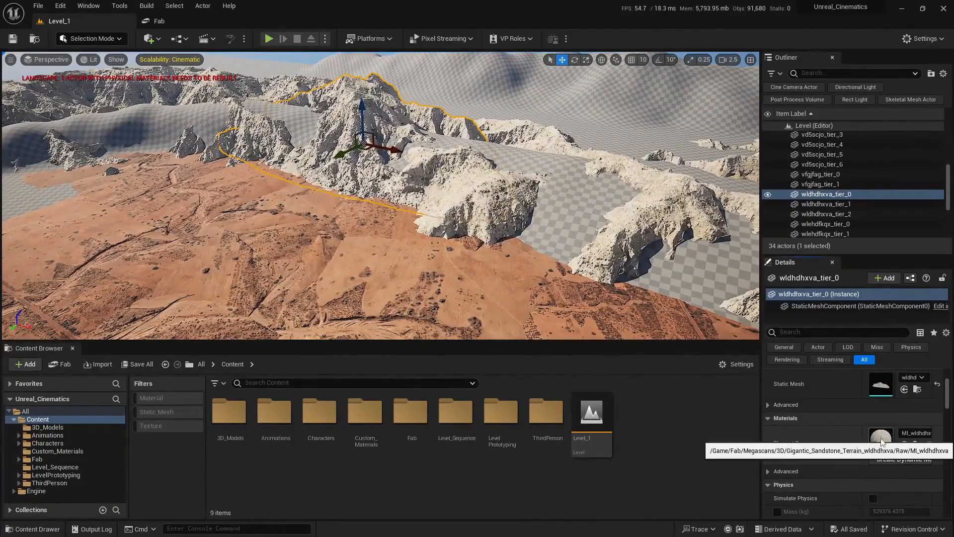
pyautogui.doubleClick(881, 437)
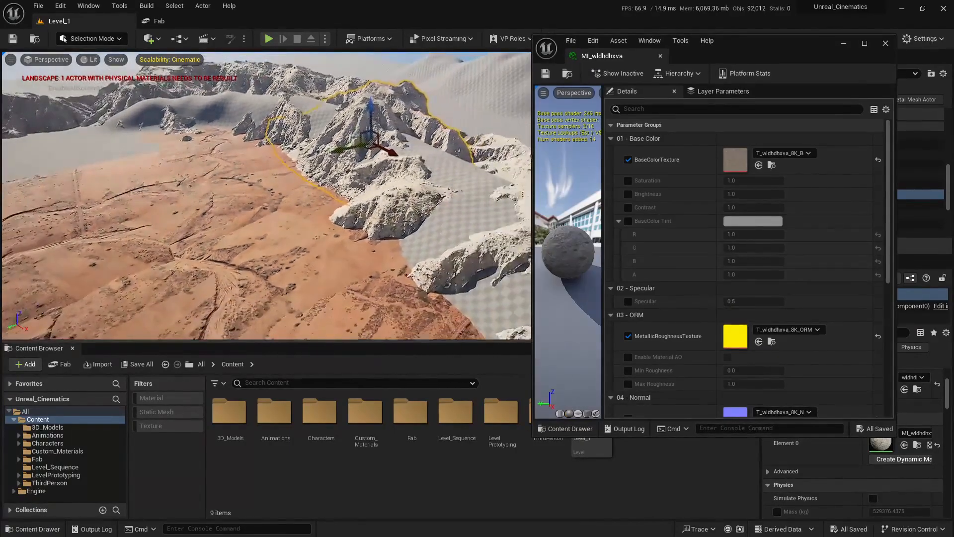
# Enable the Saturation, Brightness, Contrast and BaseColor Tint parameters of the cliff material
pyautogui.moveTo(339, 292)
pyautogui.mouseDown(button='right')
pyautogui.moveTo(338, 313)
pyautogui.moveTo(338, 292)
pyautogui.mouseUp(button='right')
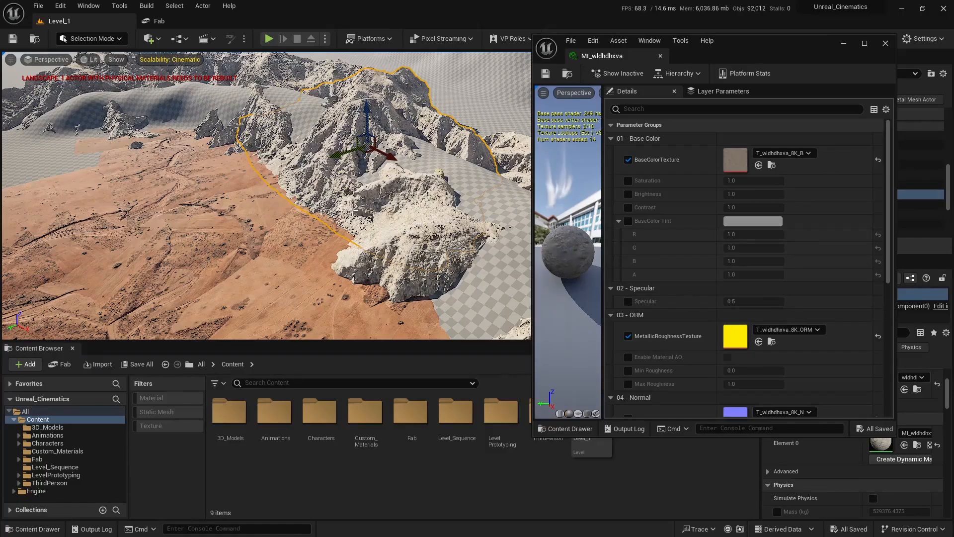
pyautogui.moveTo(432, 219)
pyautogui.mouseDown(button='right')
pyautogui.moveTo(432, 231)
pyautogui.moveTo(432, 219)
pyautogui.mouseUp(button='right')
pyautogui.press('w')
pyautogui.click(628, 181)
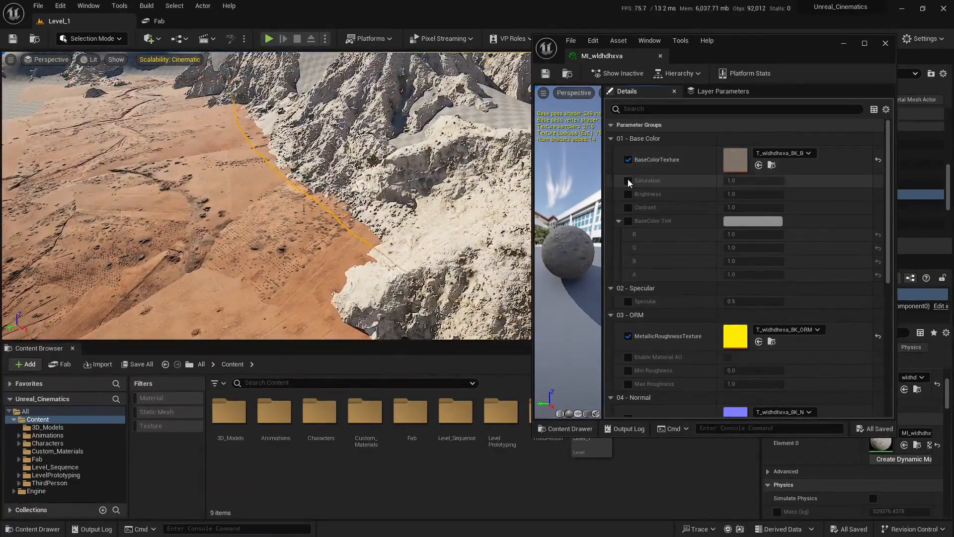
pyautogui.click(628, 194)
pyautogui.click(628, 207)
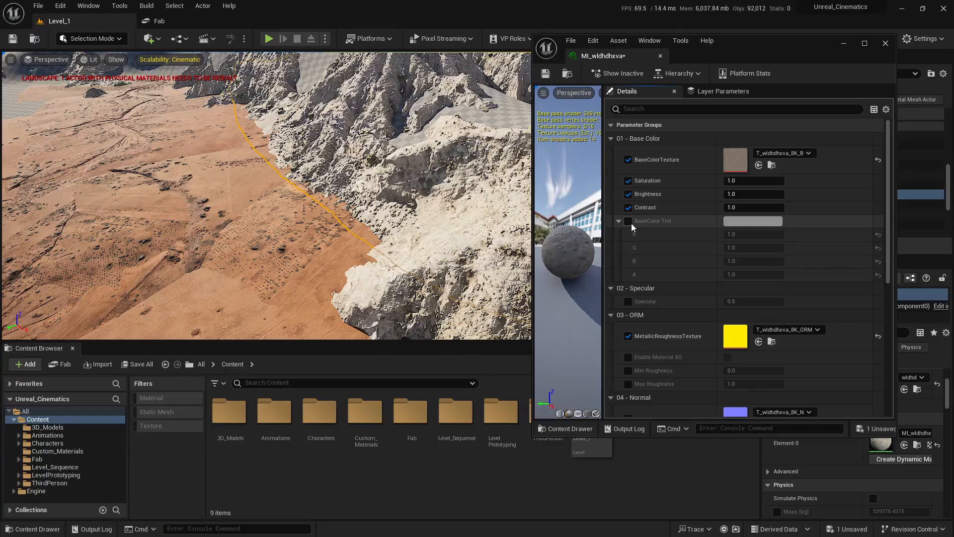
pyautogui.click(628, 220)
# Set the cliff material's BaseColor Tint R to about 1.33 and its Saturation to about 1.5
pyautogui.press('w')
pyautogui.moveTo(414, 242); pyautogui.dragTo(416, 244, button='right')
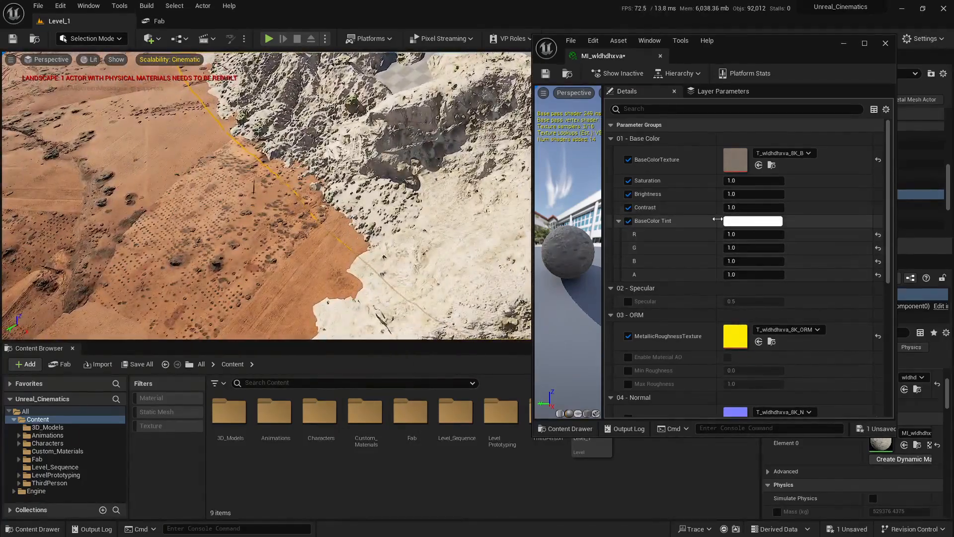
pyautogui.moveTo(746, 234); pyautogui.dragTo(761, 234)
pyautogui.moveTo(745, 181); pyautogui.dragTo(756, 181)
# Set the cliff material's Contrast to about 1.9 and compare the rock with the surrounding desert ground
pyautogui.moveTo(437, 219); pyautogui.dragTo(507, 214, button='right')
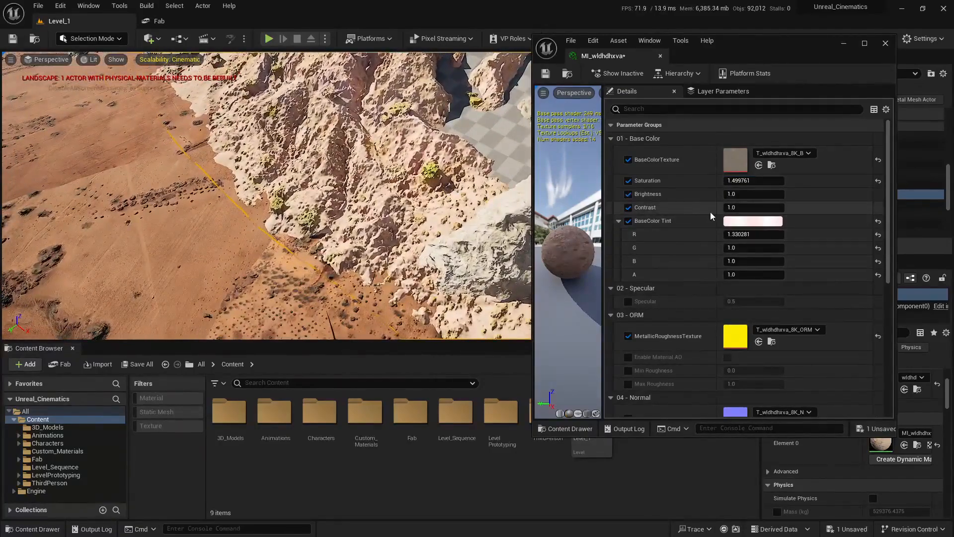
pyautogui.moveTo(744, 210); pyautogui.dragTo(754, 209)
pyautogui.moveTo(430, 142); pyautogui.dragTo(469, 136, button='right')
pyautogui.press('s')
pyautogui.press('Escape')
pyautogui.press('w')
pyautogui.press('s')
pyautogui.press('w')
pyautogui.press('s')
pyautogui.press('w')
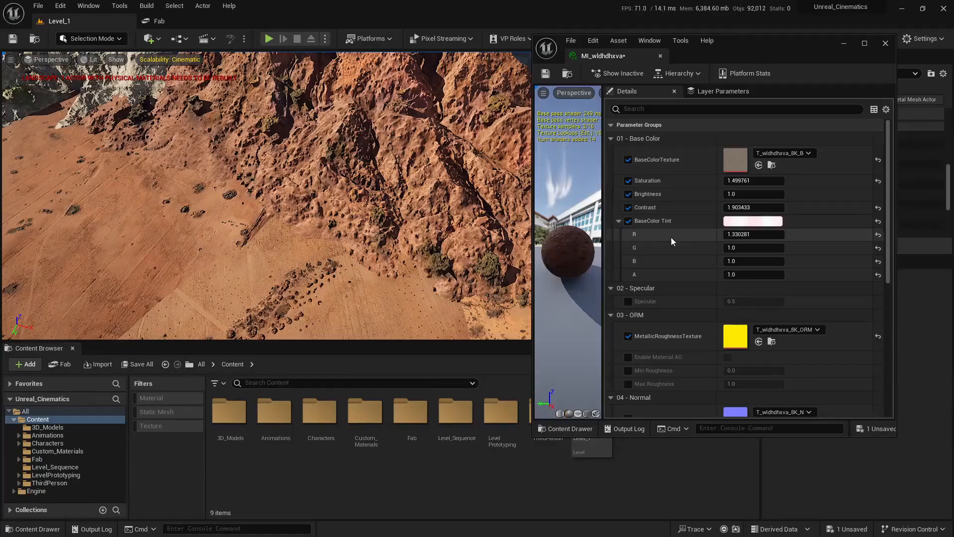
# Reduce the cliff material's Saturation to about 1.46 and its BaseColor Tint R to about 1.27
pyautogui.moveTo(763, 180); pyautogui.dragTo(736, 180)
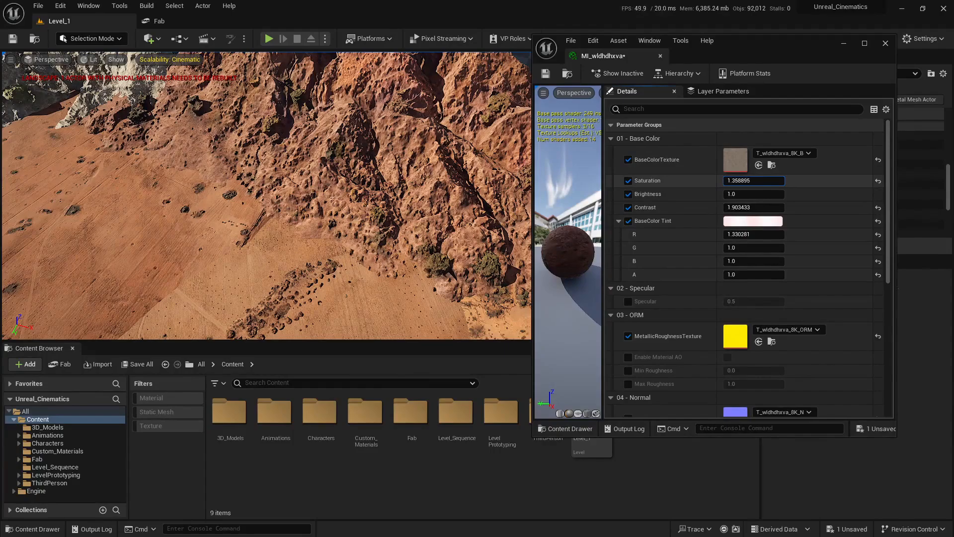
pyautogui.moveTo(740, 181); pyautogui.dragTo(745, 180)
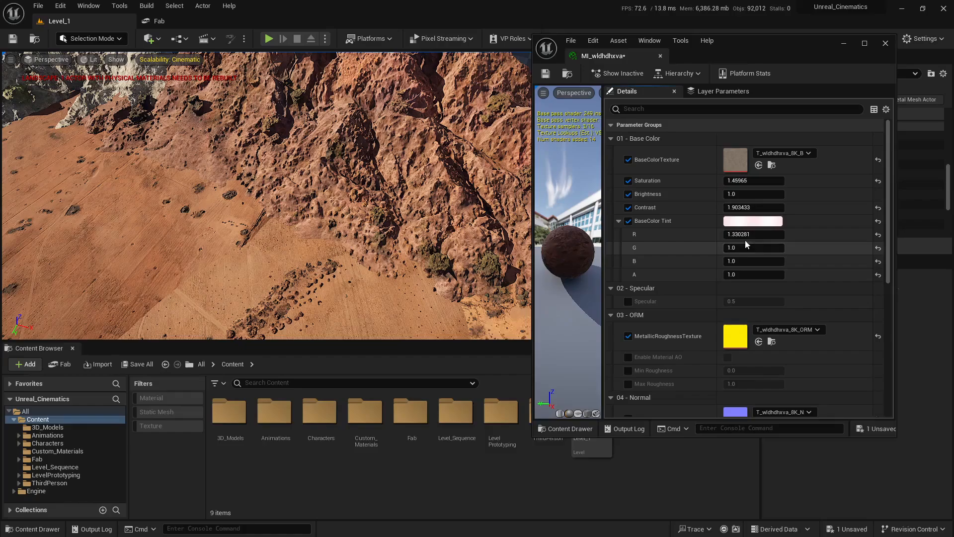
pyautogui.moveTo(745, 234); pyautogui.dragTo(742, 234)
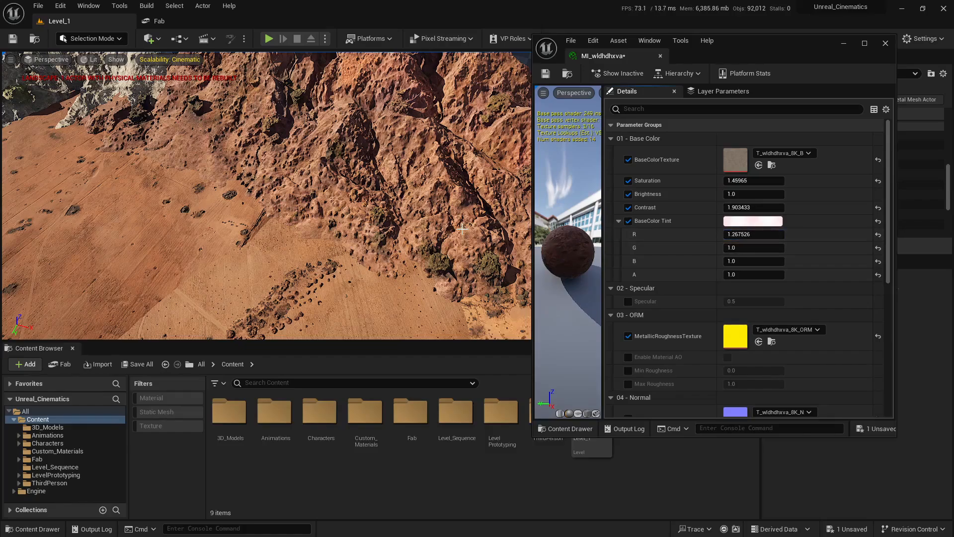
# Set the cliff material's Contrast to about 2.0, compare the rock with the ground and close the material instance
pyautogui.press('s')
pyautogui.moveTo(428, 222)
pyautogui.mouseDown(button='right')
pyautogui.moveTo(450, 214)
pyautogui.moveTo(410, 228)
pyautogui.moveTo(425, 221)
pyautogui.mouseUp(button='right')
pyautogui.press('w')
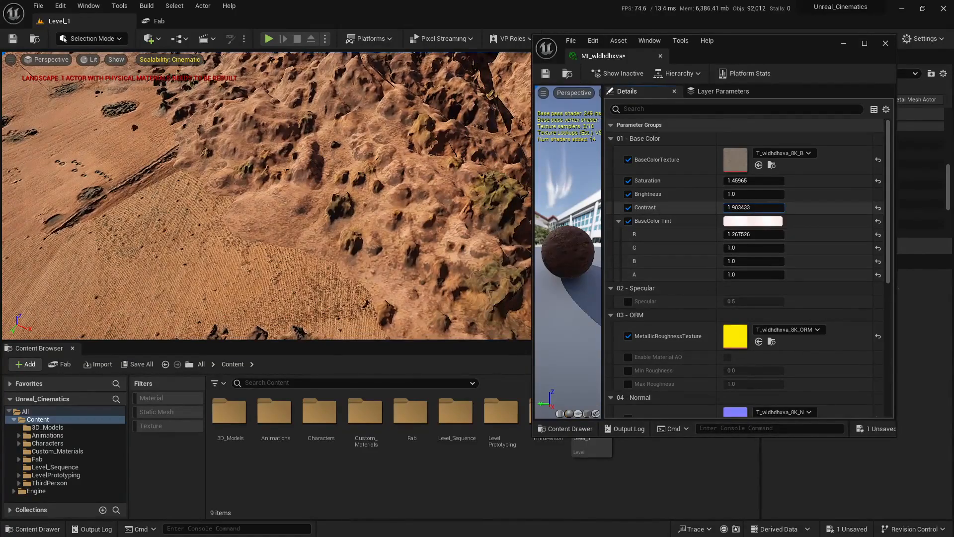
pyautogui.moveTo(753, 207); pyautogui.dragTo(760, 207)
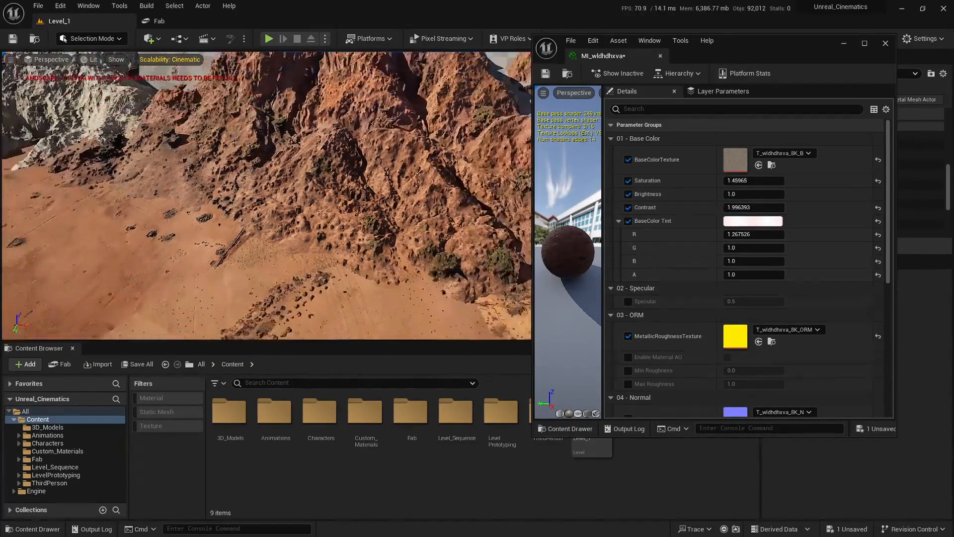
pyautogui.moveTo(266, 196); pyautogui.dragTo(279, 188, button='right')
pyautogui.press('s')
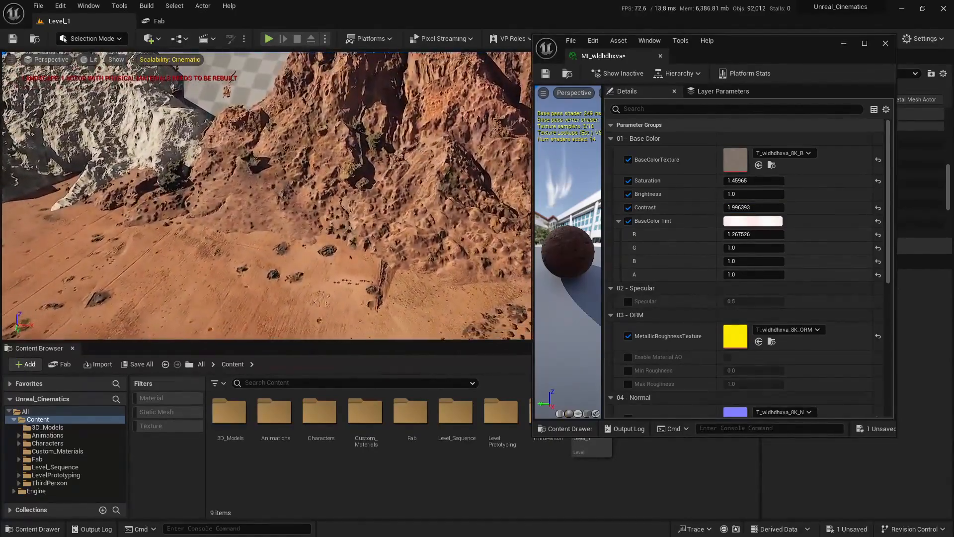
pyautogui.moveTo(266, 196); pyautogui.dragTo(303, 149, button='right')
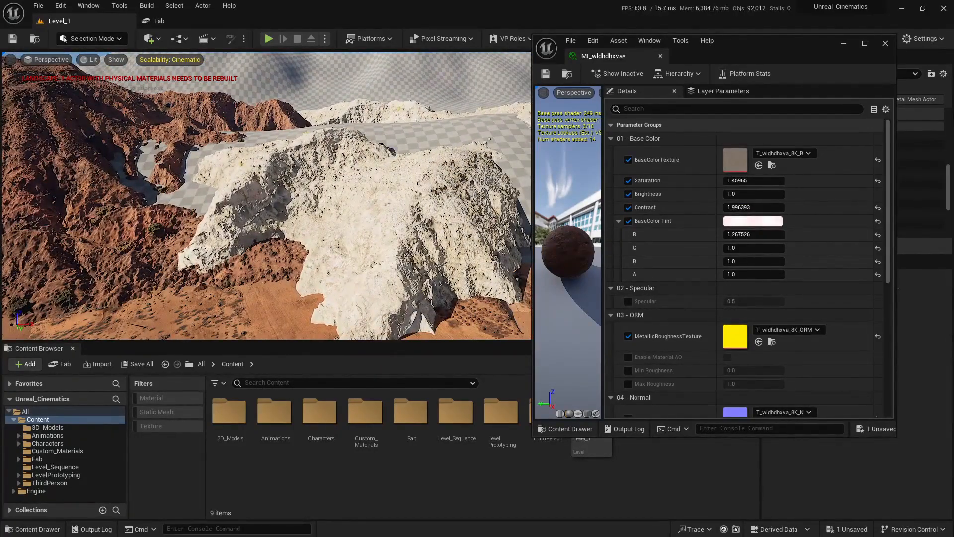
pyautogui.click(885, 44)
# Select the remaining white cliff mesh vfgjfag_tier_1 and open its material instance MI_vfgjfag
pyautogui.click(425, 225)
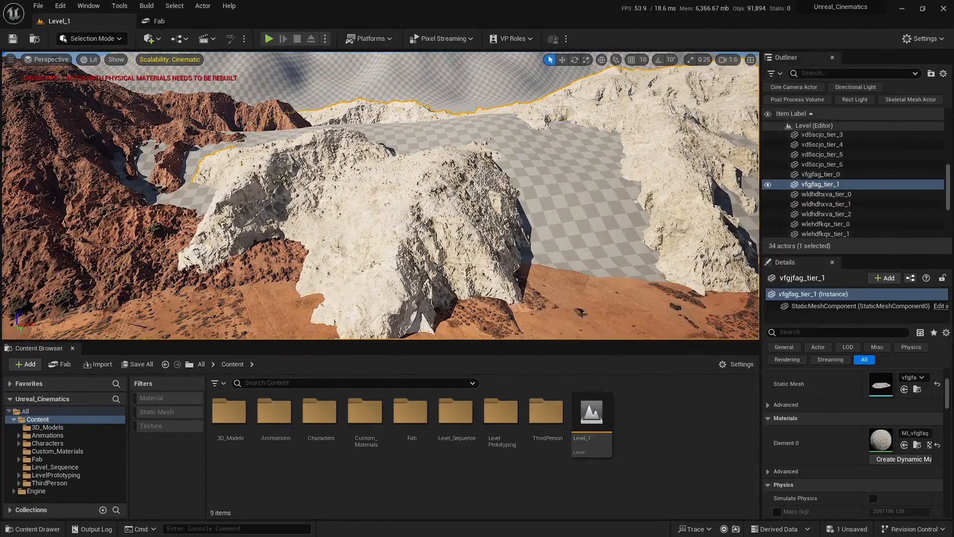
pyautogui.moveTo(424, 224); pyautogui.dragTo(367, 202, button='right')
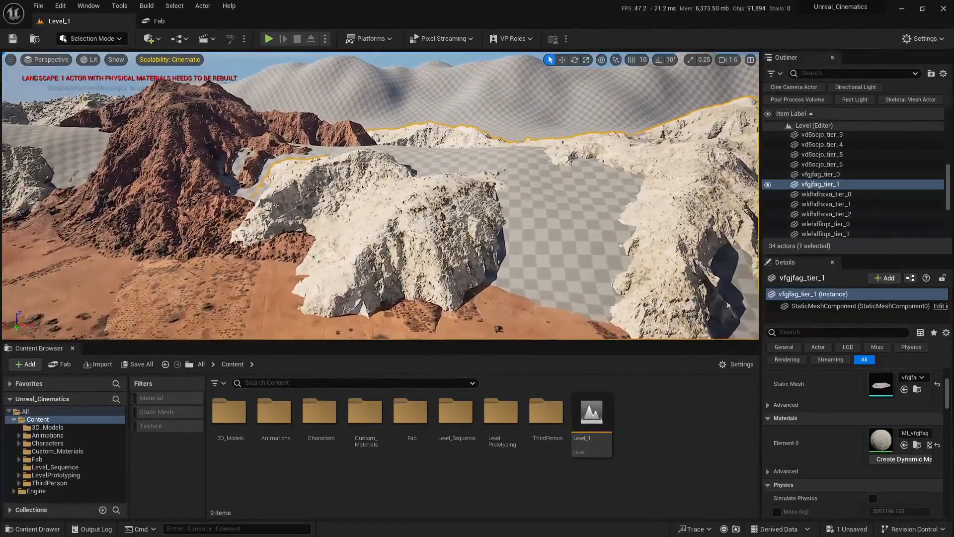
pyautogui.doubleClick(881, 439)
# Enable MI_vfgjfag's Saturation, Brightness, Contrast and BaseColor Tint, with Saturation about 1.42, Tint R about 1.33 and Contrast about 2.14
pyautogui.click(628, 181)
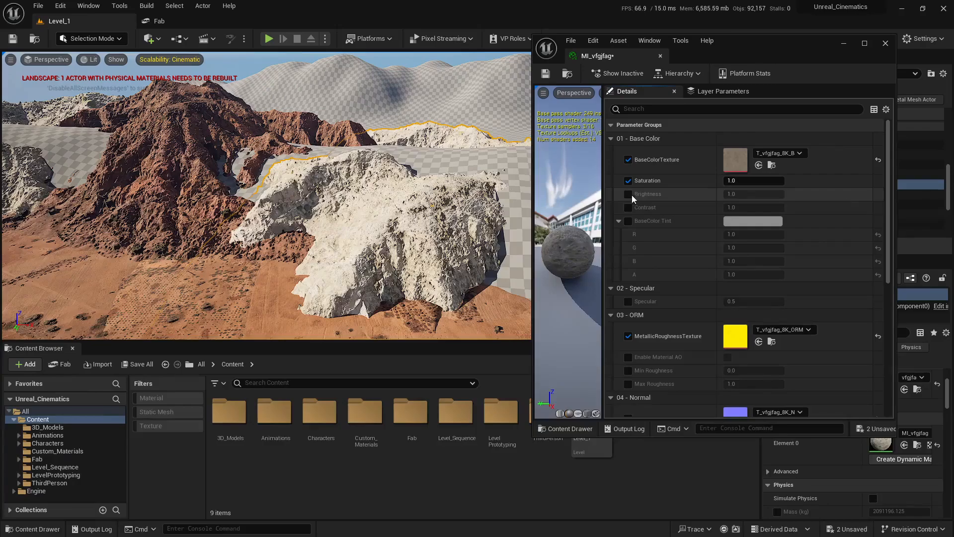
pyautogui.click(628, 194)
pyautogui.click(628, 207)
pyautogui.click(628, 221)
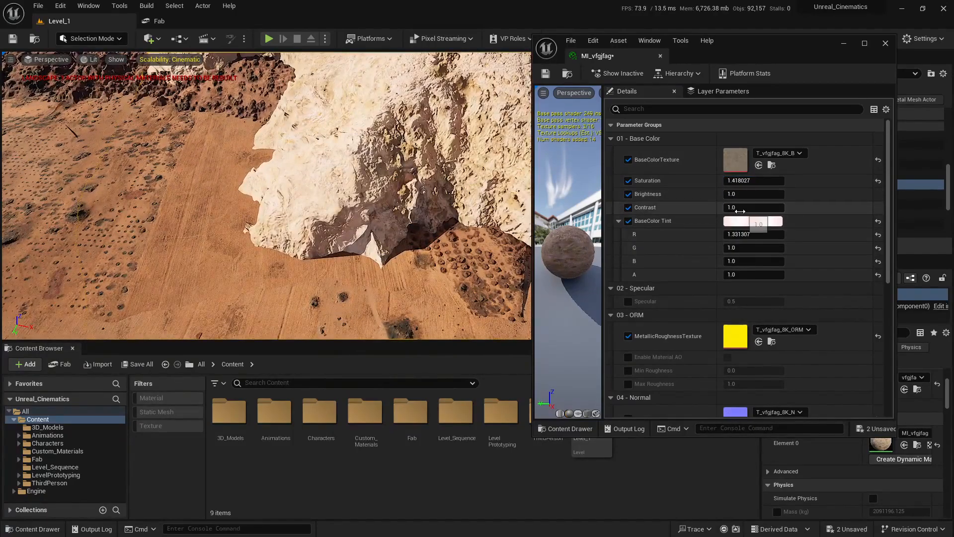
pyautogui.moveTo(738, 211); pyautogui.dragTo(780, 211)
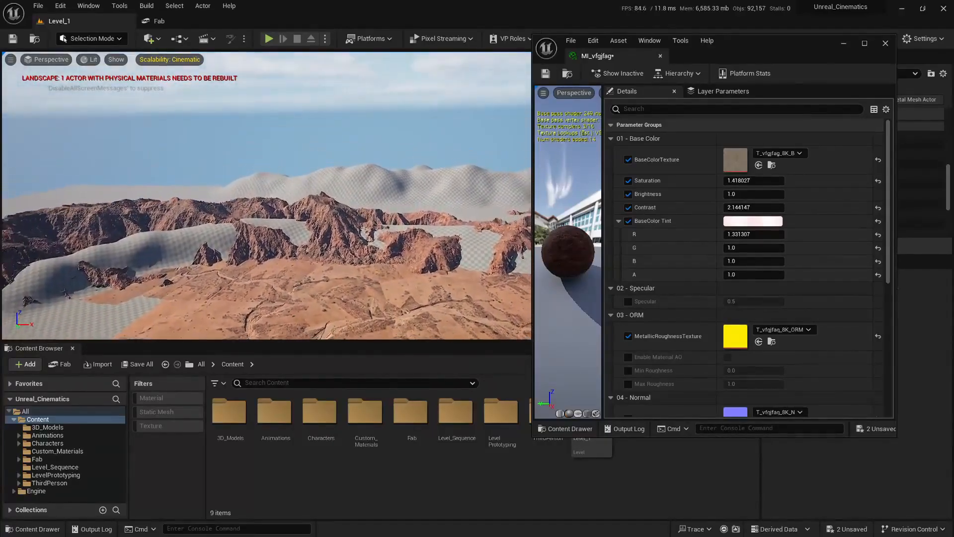
pyautogui.click(885, 43)
# Reopen the material instance of wldhdhxva_tier_0 and set its Brightness to about 1.18
pyautogui.click(827, 194)
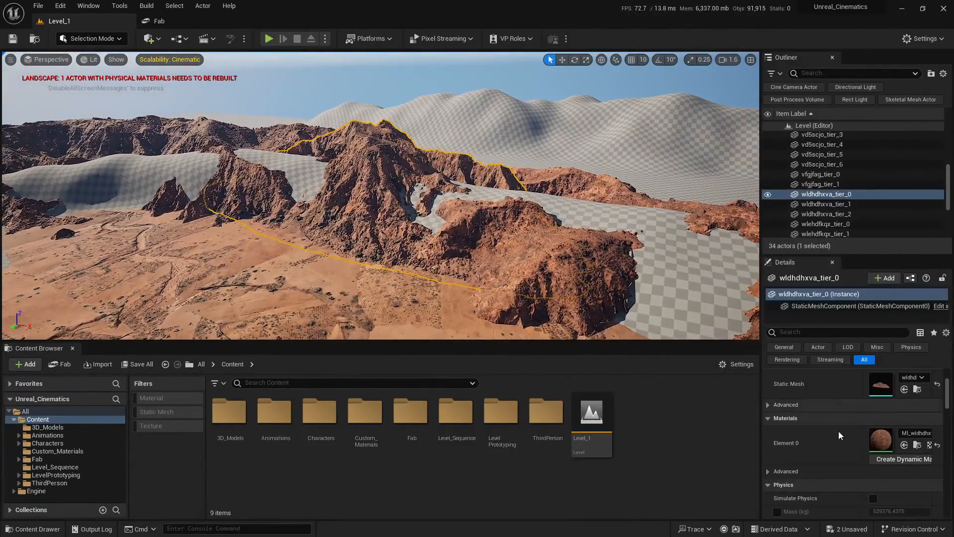
pyautogui.doubleClick(881, 439)
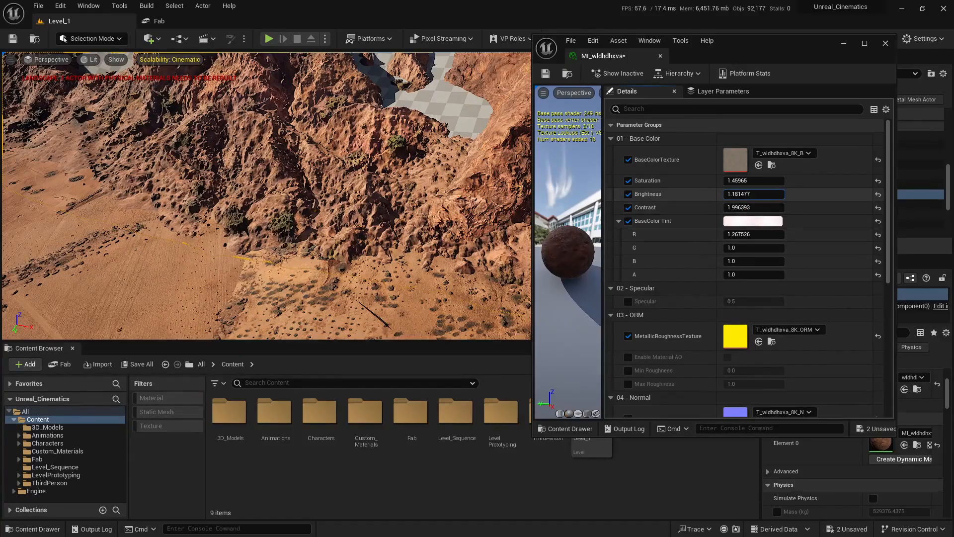
pyautogui.moveTo(427, 208); pyautogui.dragTo(415, 142, button='right')
pyautogui.press('Escape')
pyautogui.press('s')
pyautogui.moveTo(526, 268); pyautogui.dragTo(521, 240, button='right')
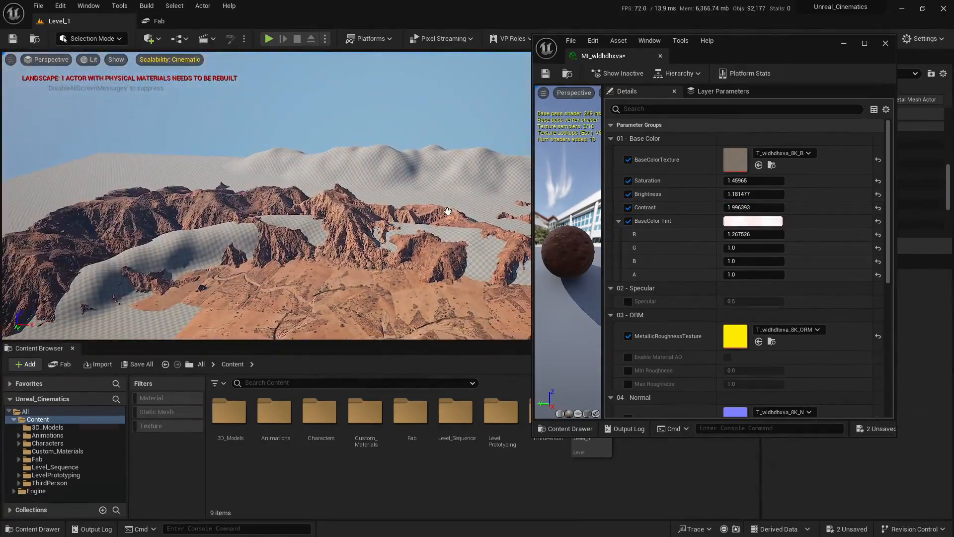
pyautogui.click(885, 44)
# Examine the recoloured cliffs and the desert ground from across the whole level
pyautogui.press('s')
pyautogui.moveTo(497, 209); pyautogui.dragTo(462, 253, button='right')
pyautogui.press('s')
pyautogui.scroll(1, 438, 259)
pyautogui.press('w')
pyautogui.press('w')
pyautogui.press('s')
pyautogui.press('w')
pyautogui.press('s')
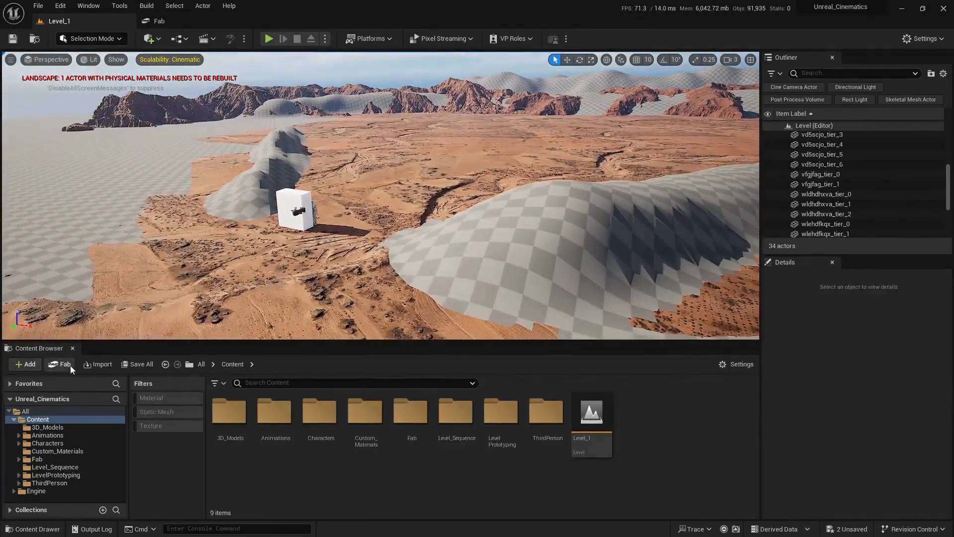
# Search Fab for "mission to minerva" and open KitBash3D's Mission to Minerva product page
pyautogui.click(67, 365)
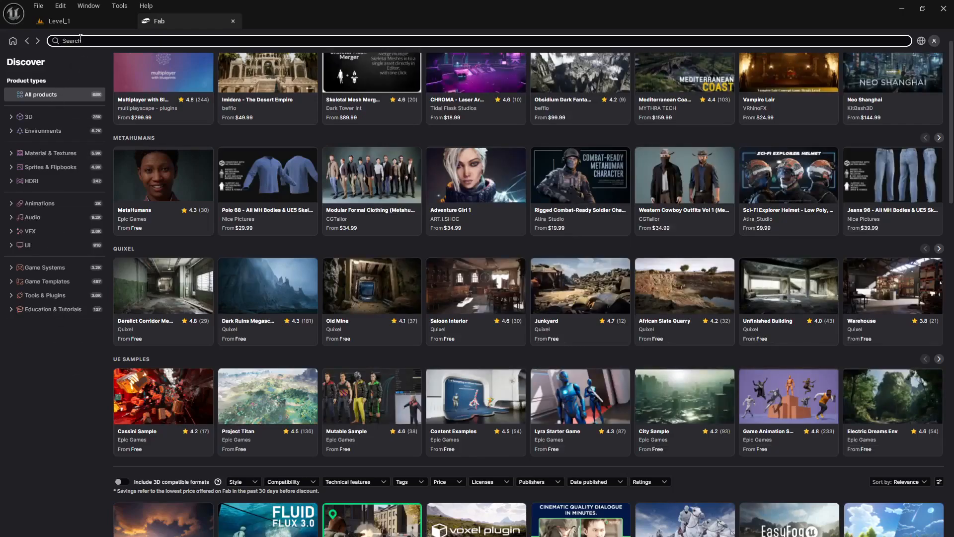
pyautogui.write('mission to minerva')
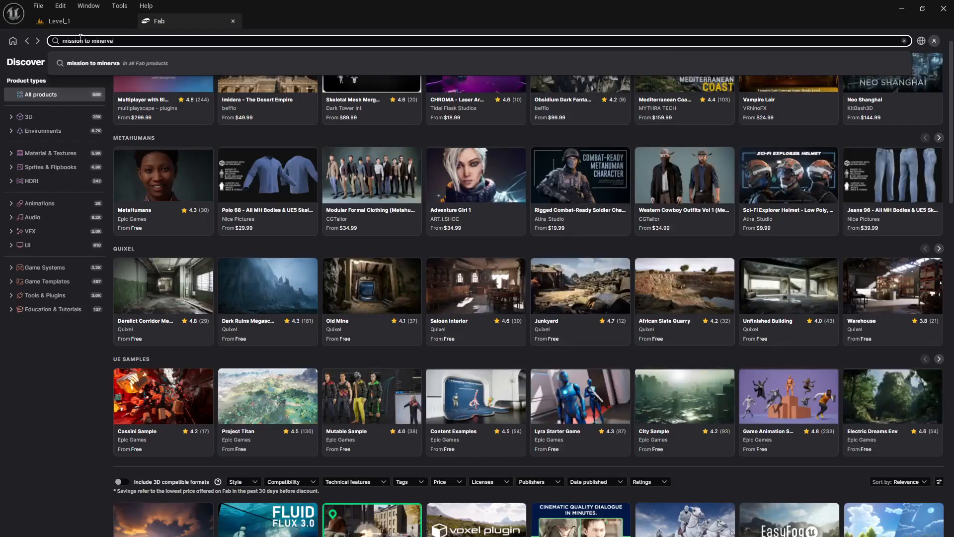
pyautogui.press('Return')
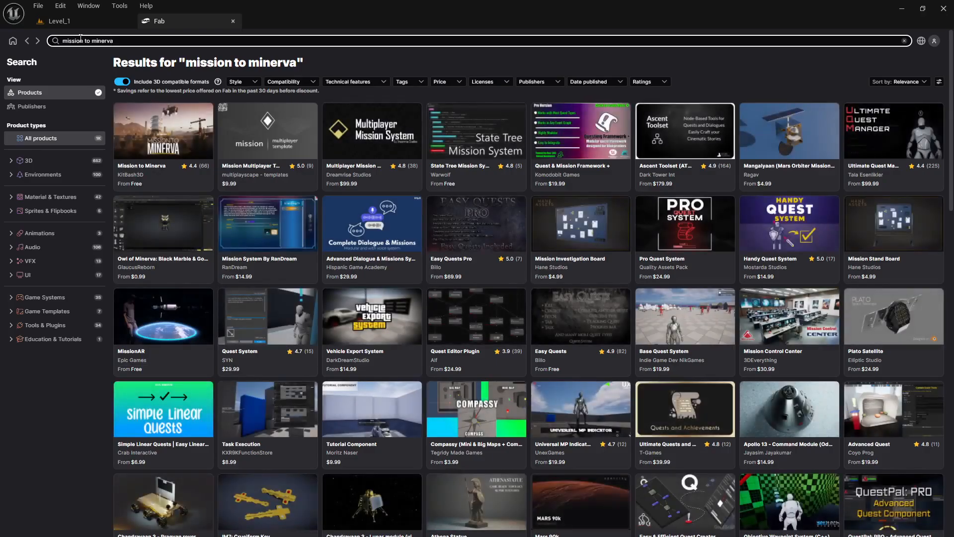
pyautogui.click(174, 125)
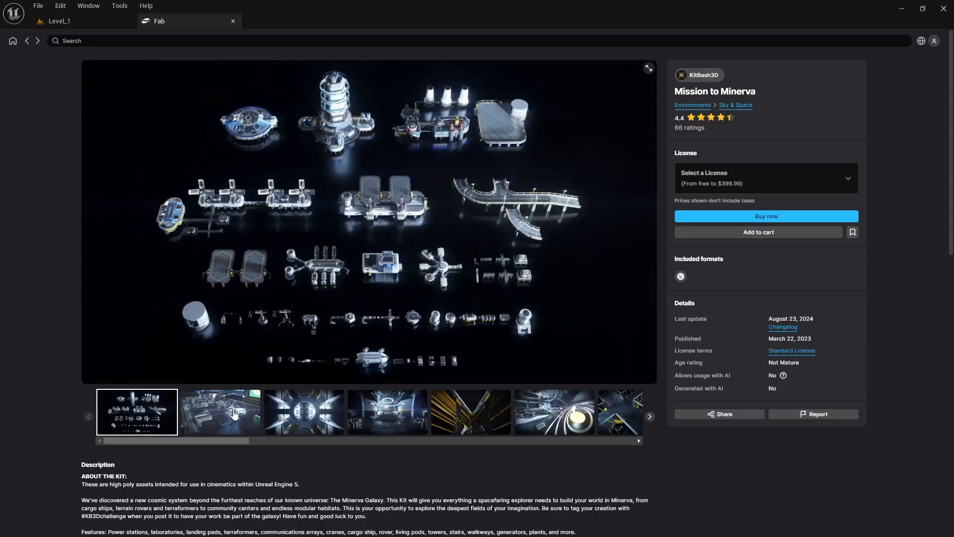
# Look through the Mission to Minerva preview images and return to the kit overview image
pyautogui.click(221, 416)
pyautogui.click(317, 421)
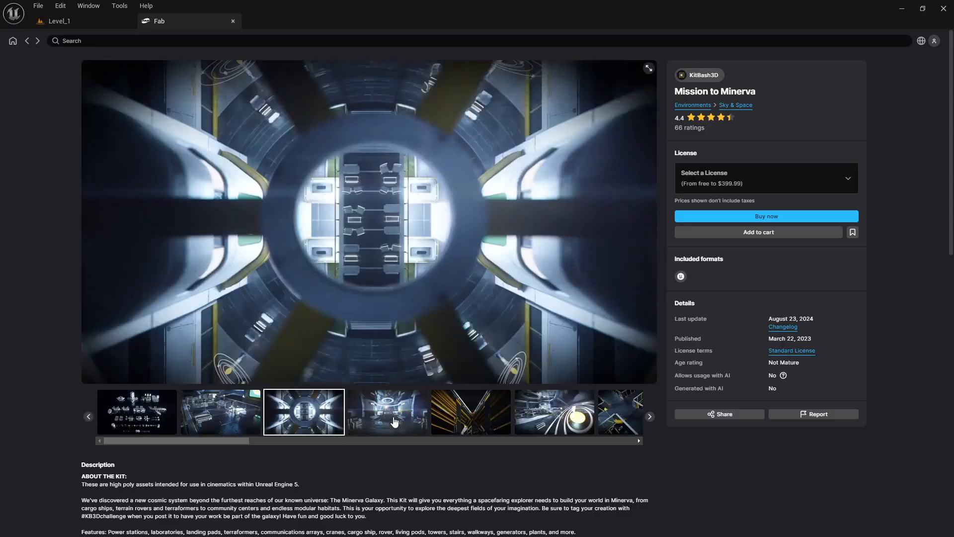
pyautogui.click(392, 418)
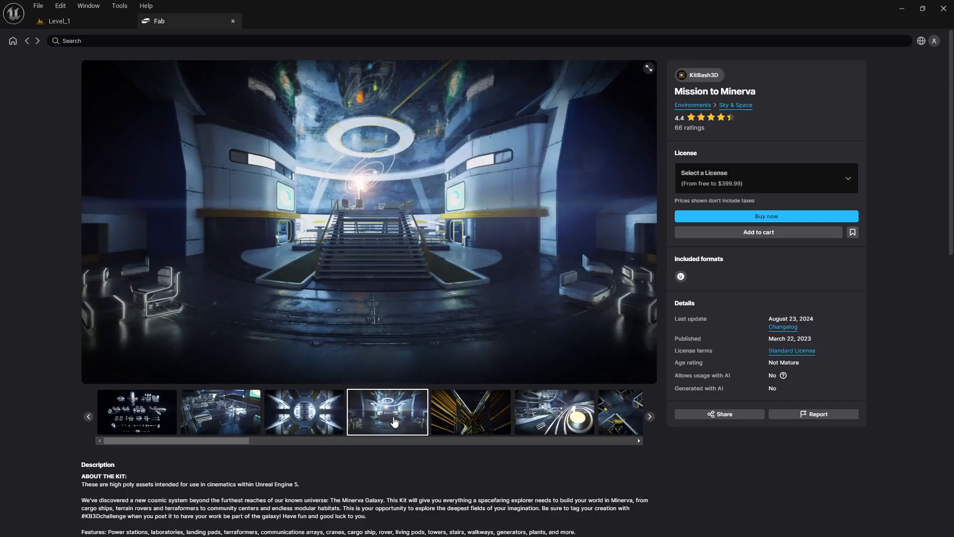
pyautogui.click(471, 418)
pyautogui.click(547, 427)
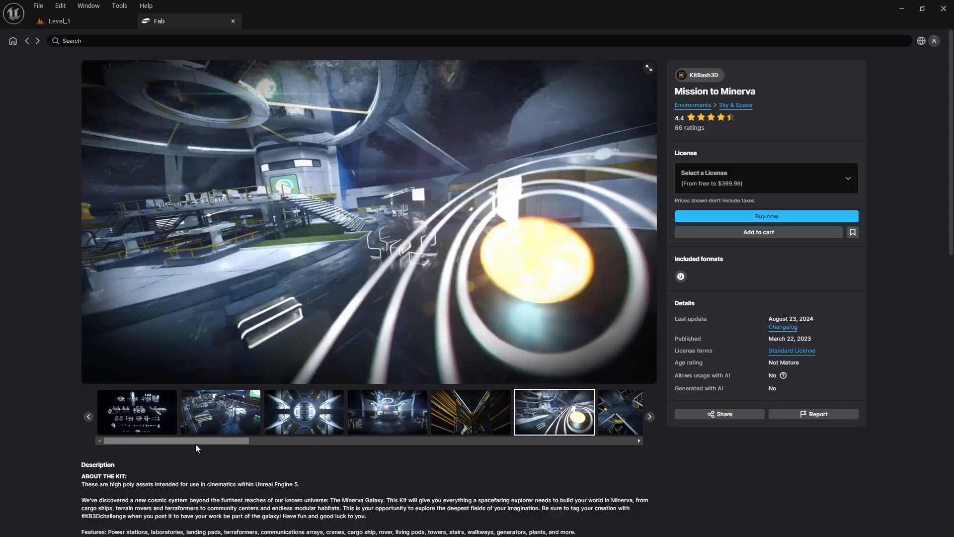
pyautogui.click(135, 417)
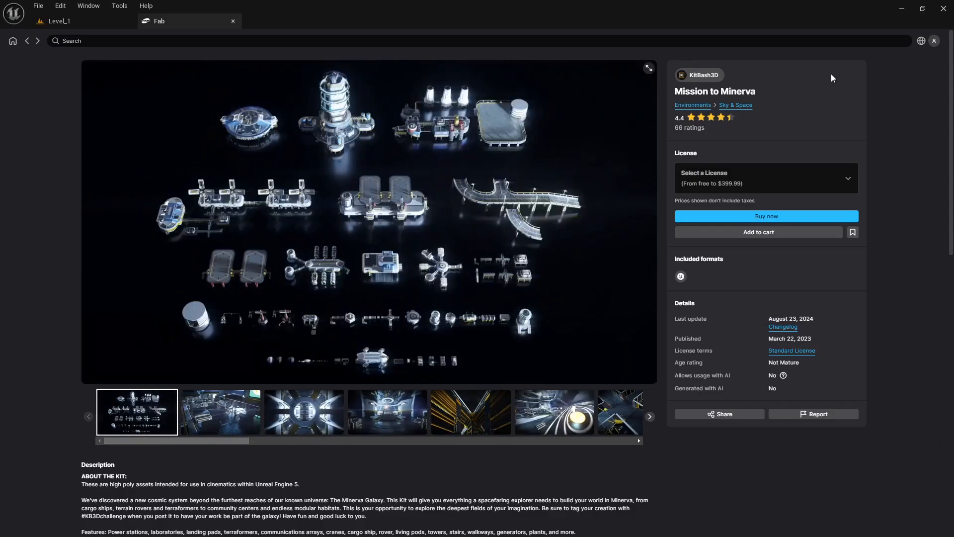
# Choose the free Personal license for Mission to Minerva, add it to the project and accept the End User License Agreement
pyautogui.click(826, 183)
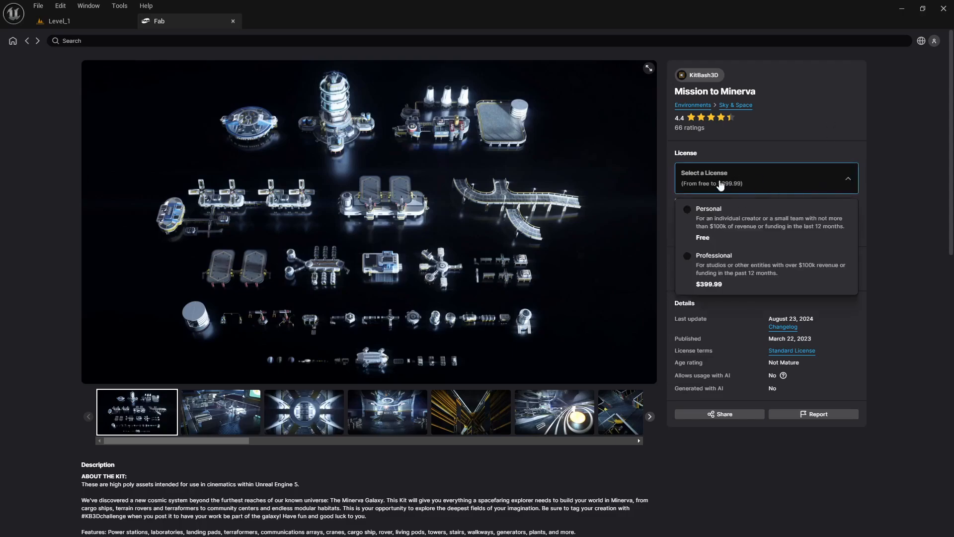
pyautogui.click(715, 218)
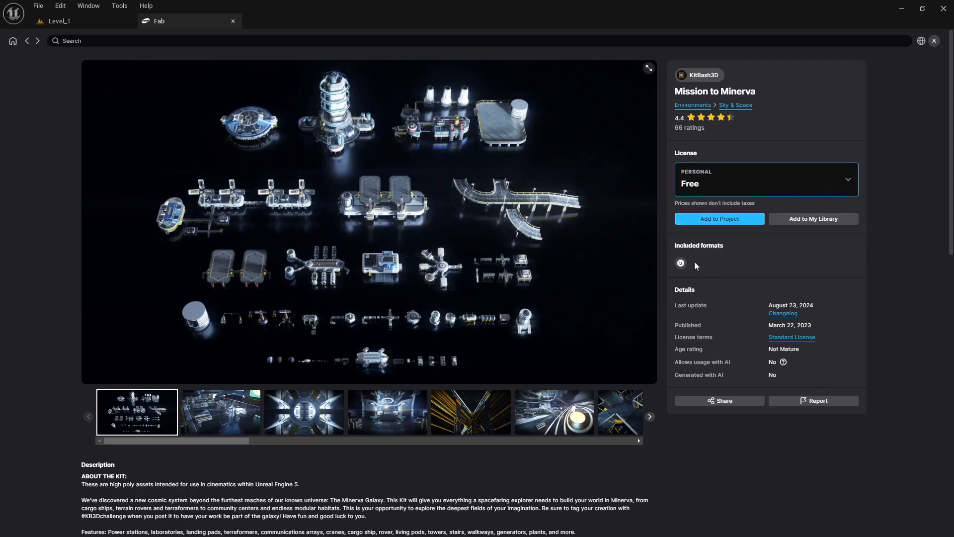
pyautogui.click(710, 219)
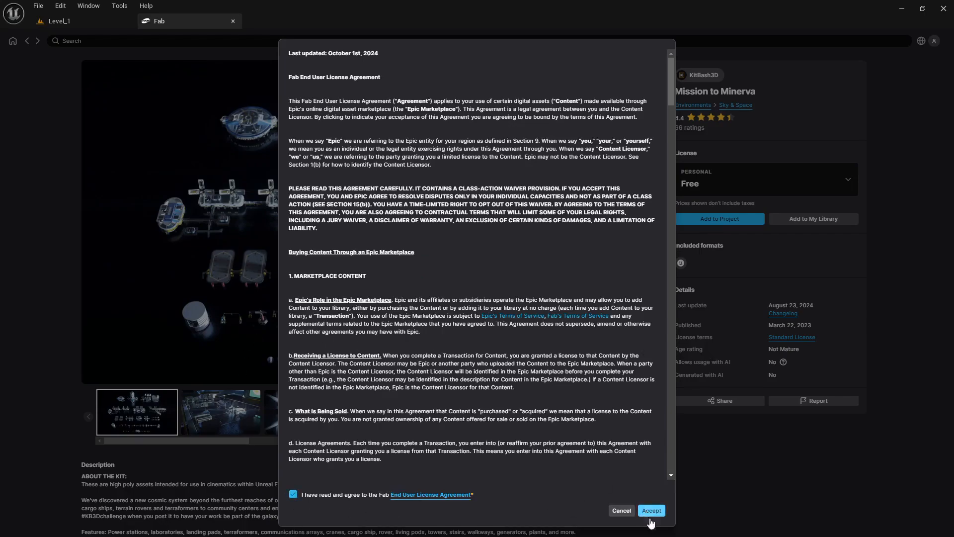
pyautogui.click(652, 512)
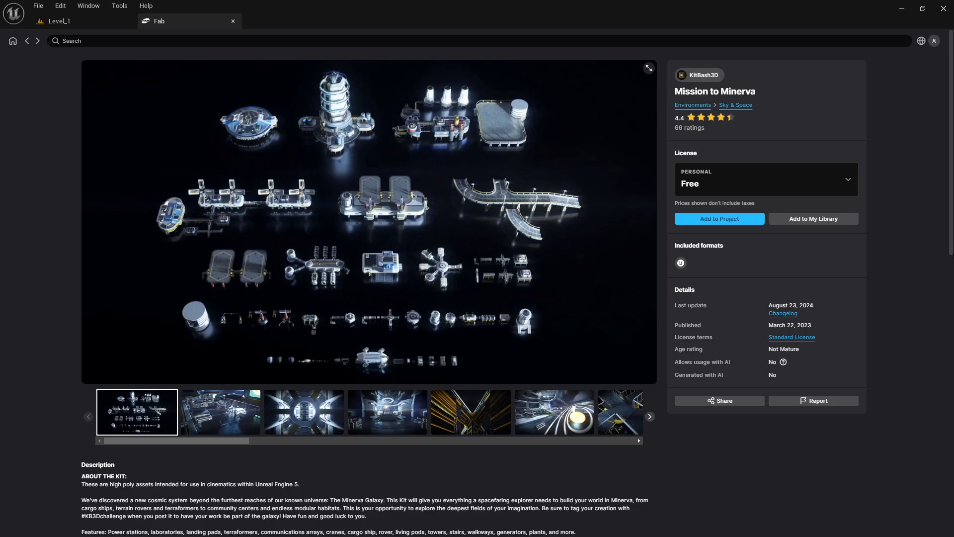
# Switch to File Explorer and copy the missiontominerva folder from the Mission_To_Minerva project's Content folder
pyautogui.click(902, 8)
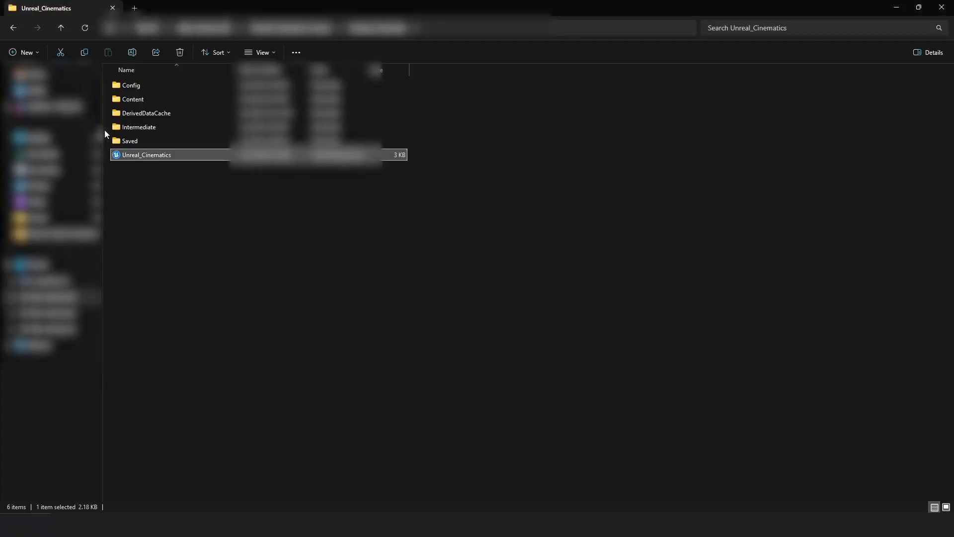
pyautogui.click(61, 28)
pyautogui.doubleClick(189, 107)
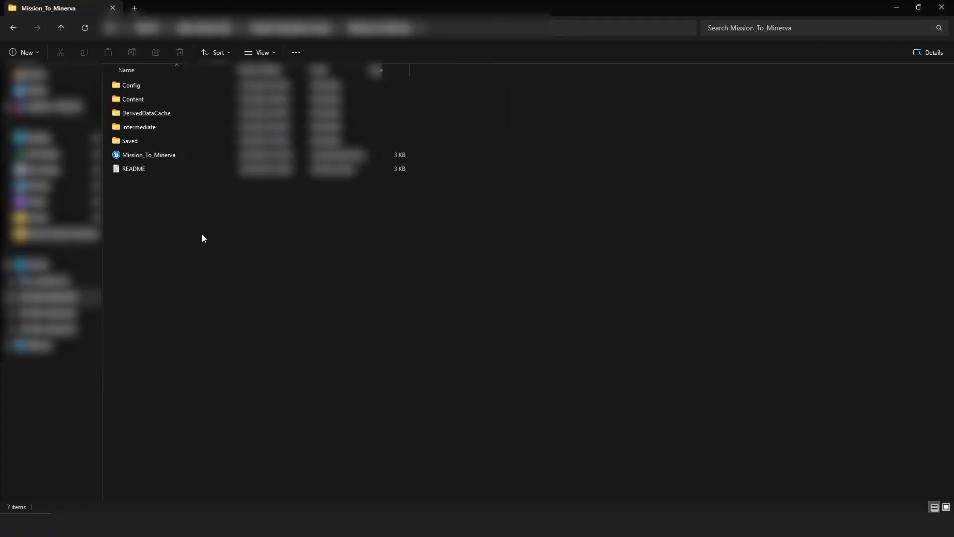
pyautogui.doubleClick(132, 99)
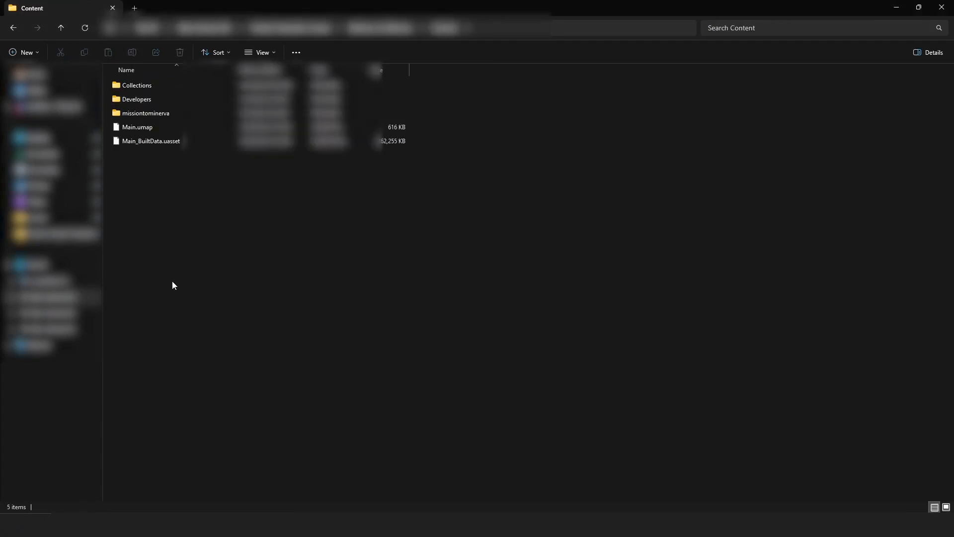
pyautogui.click(141, 116)
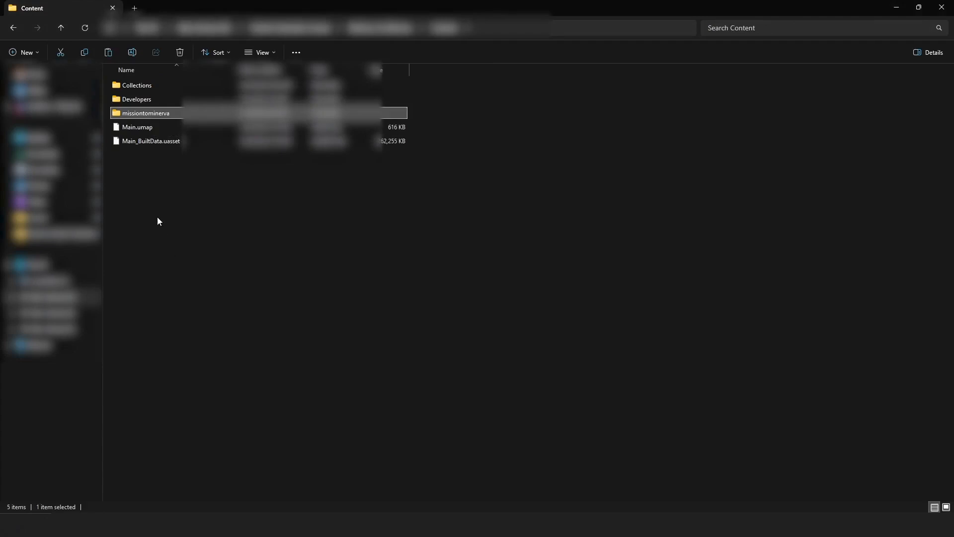
# Paste the copied missiontominerva folder into the Content folder of the Unreal_Cinematics project
pyautogui.click(60, 26)
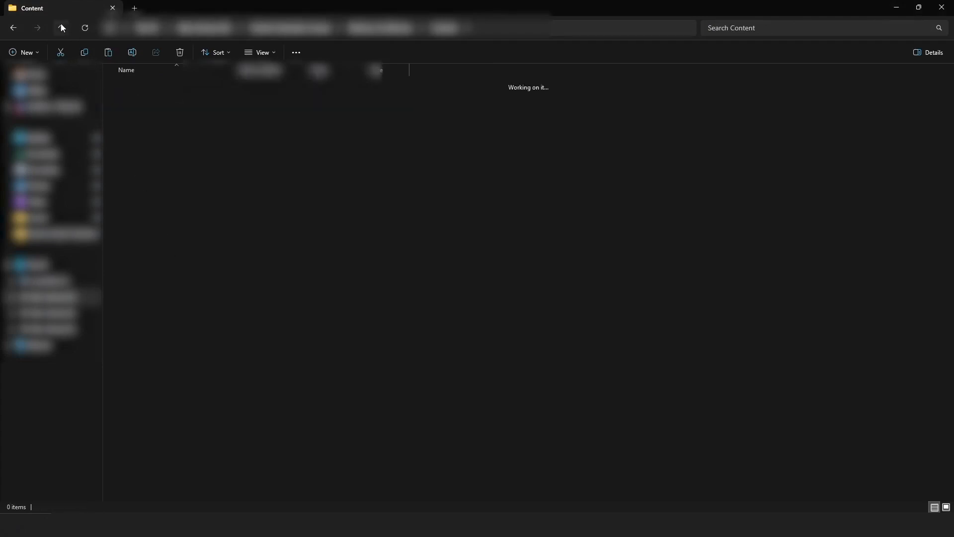
pyautogui.click(62, 28)
pyautogui.doubleClick(291, 121)
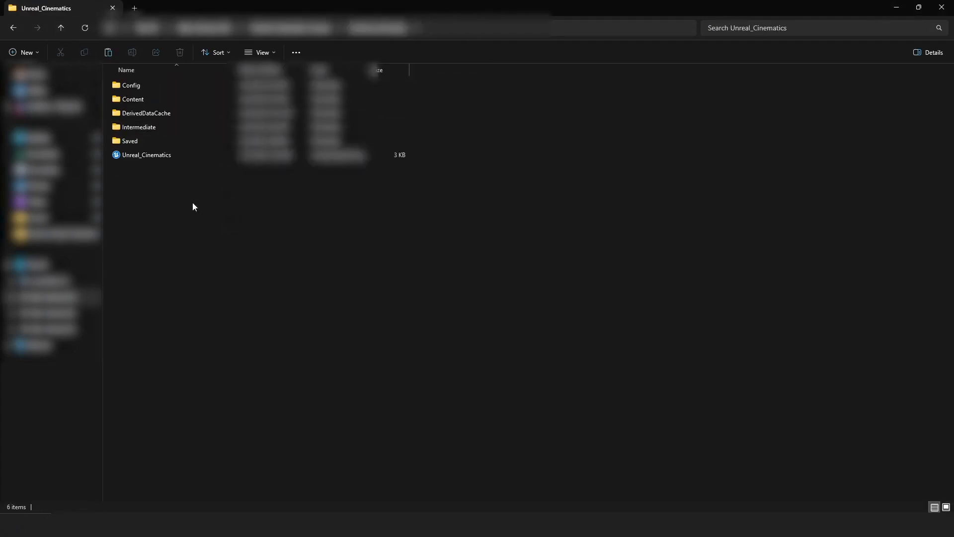
pyautogui.doubleClick(149, 102)
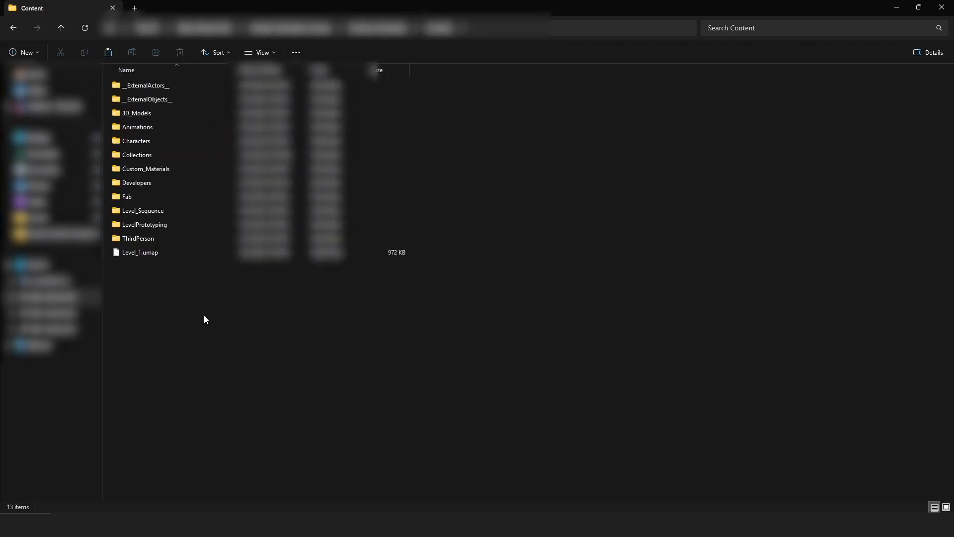
pyautogui.hotkey('ctrl', 'v')
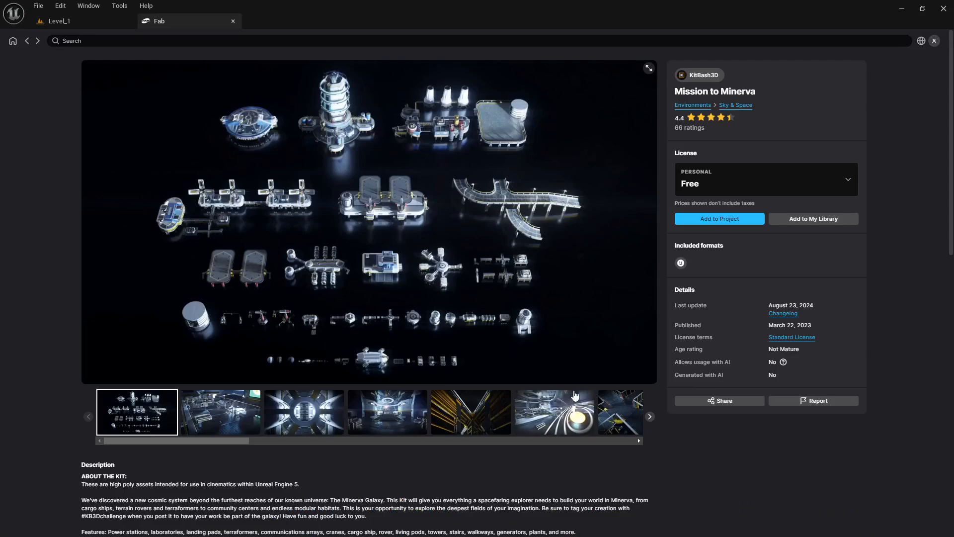
# Switch back to Level_1 in Unreal Editor and look through the blueprints in the missiontominerva Actors folder
pyautogui.click(84, 27)
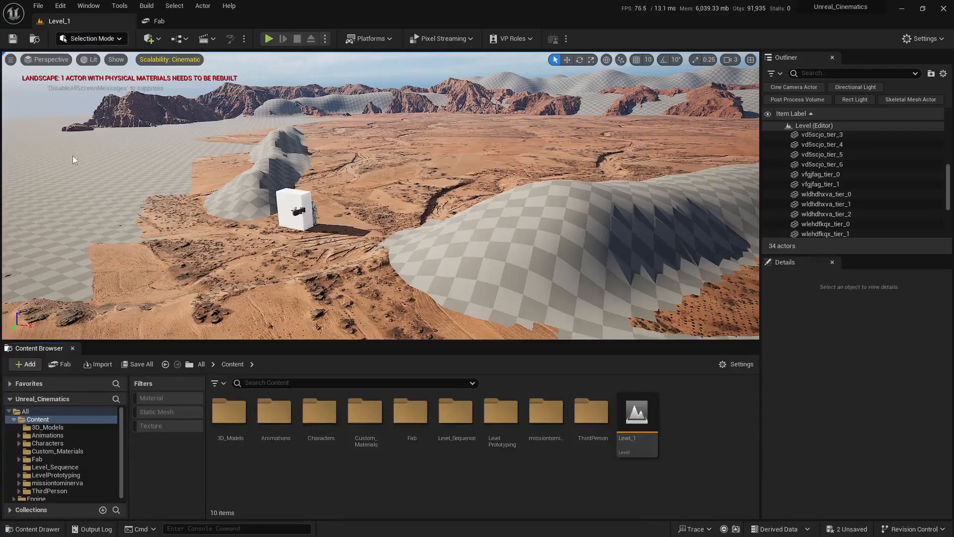
pyautogui.click(33, 422)
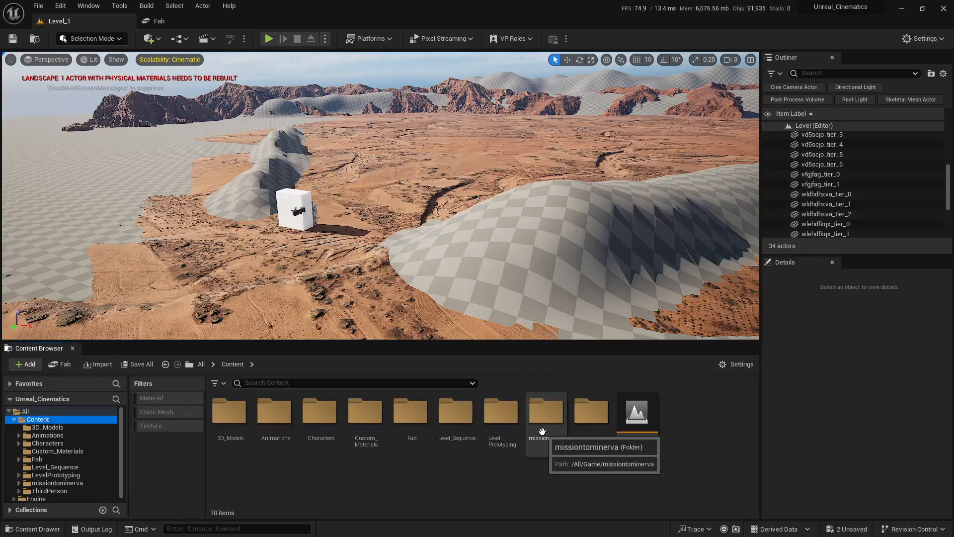
pyautogui.doubleClick(542, 430)
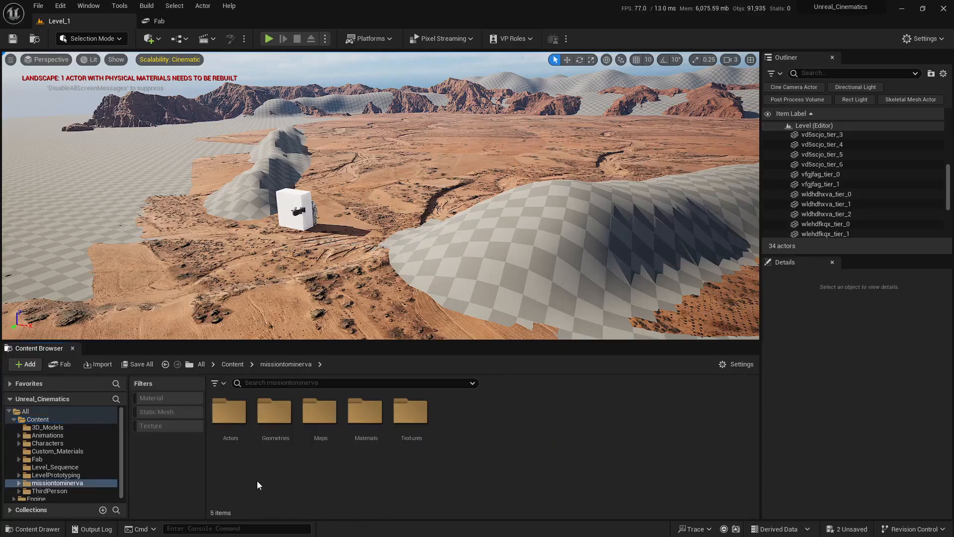
pyautogui.doubleClick(229, 412)
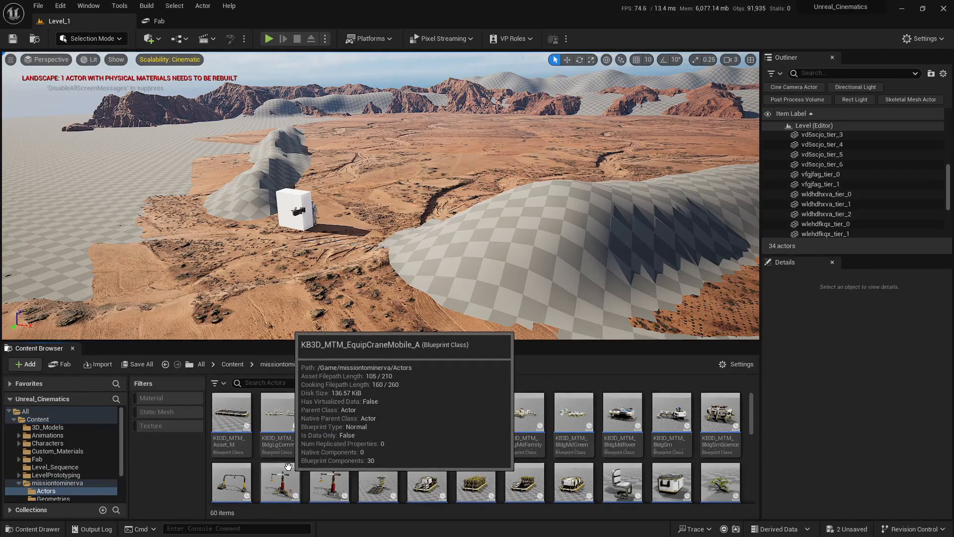
pyautogui.scroll(-5, 500, 461)
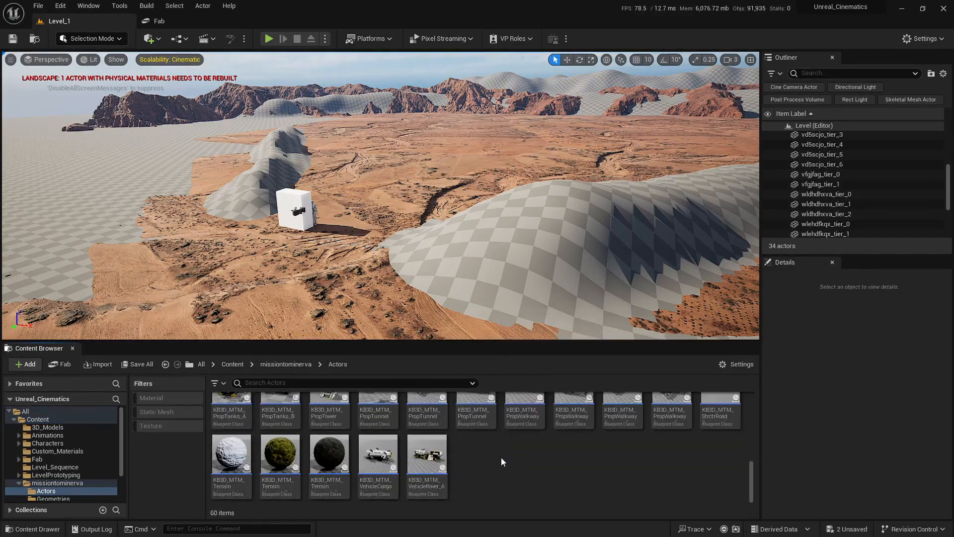
pyautogui.scroll(5, 520, 460)
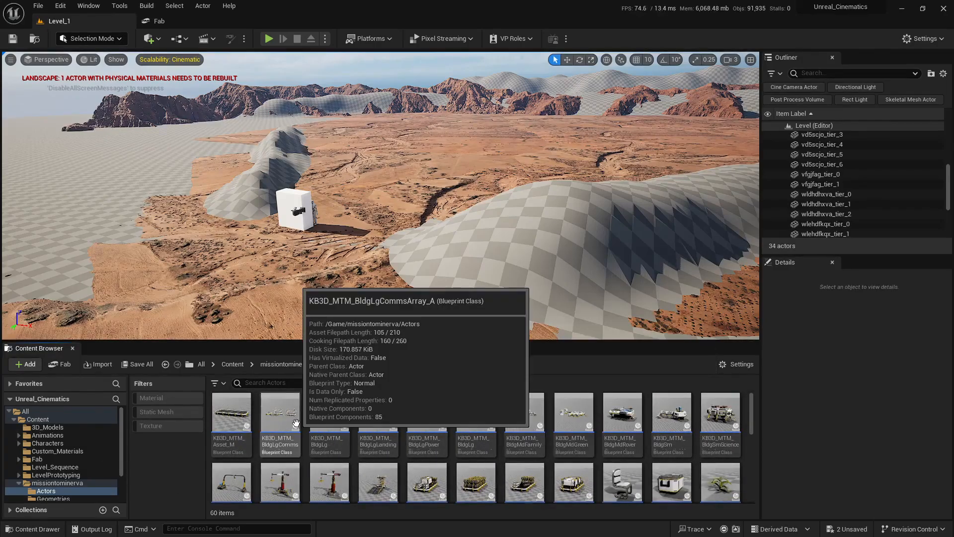
# Look through the static meshes in the missiontominerva Geometries folder, then return to the Actors folder's blueprints
pyautogui.scroll(-2, 77, 488)
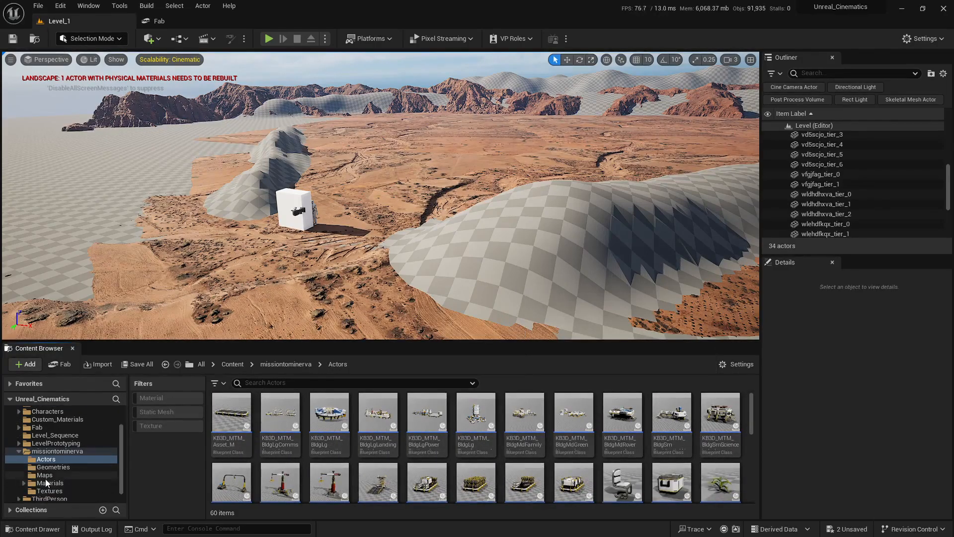
pyautogui.click(52, 467)
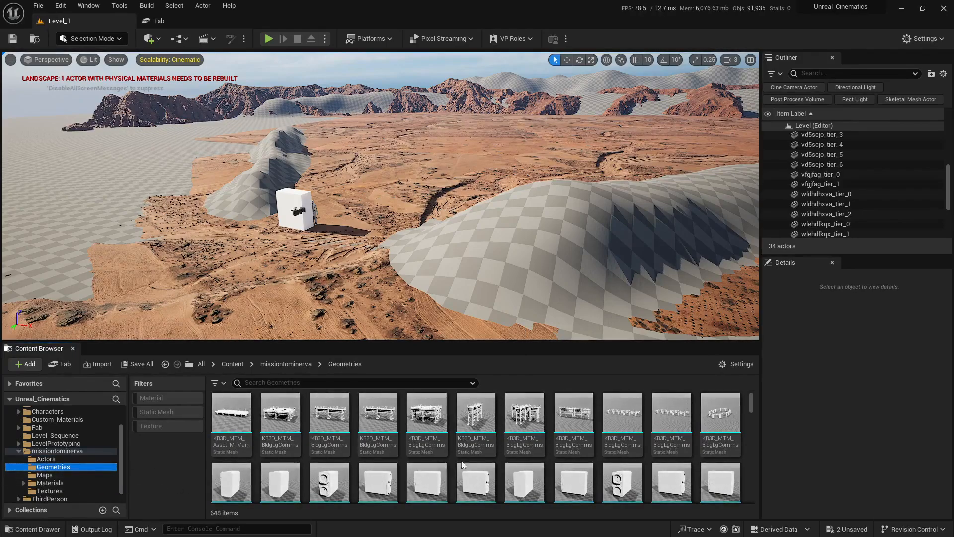
pyautogui.moveTo(752, 401); pyautogui.dragTo(758, 424)
pyautogui.scroll(-6, 454, 442)
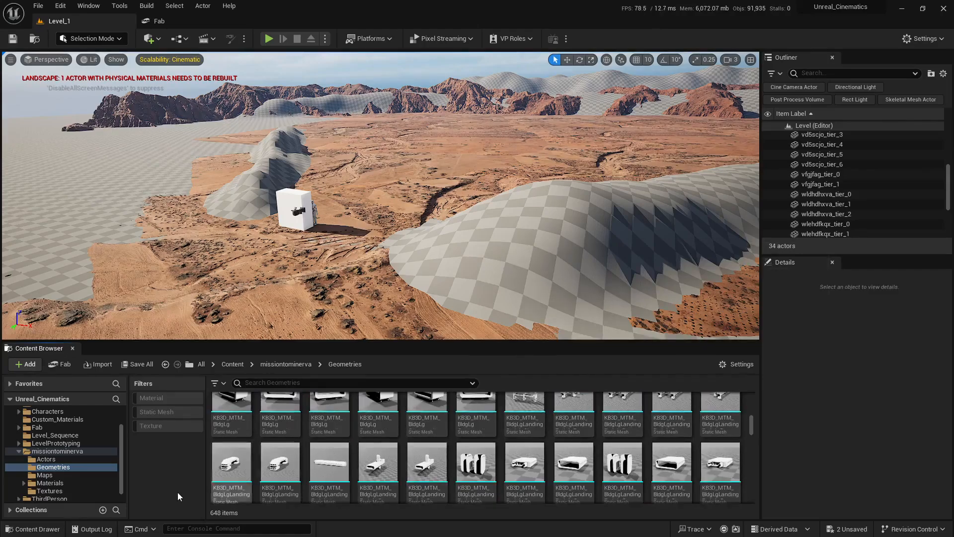
pyautogui.click(99, 459)
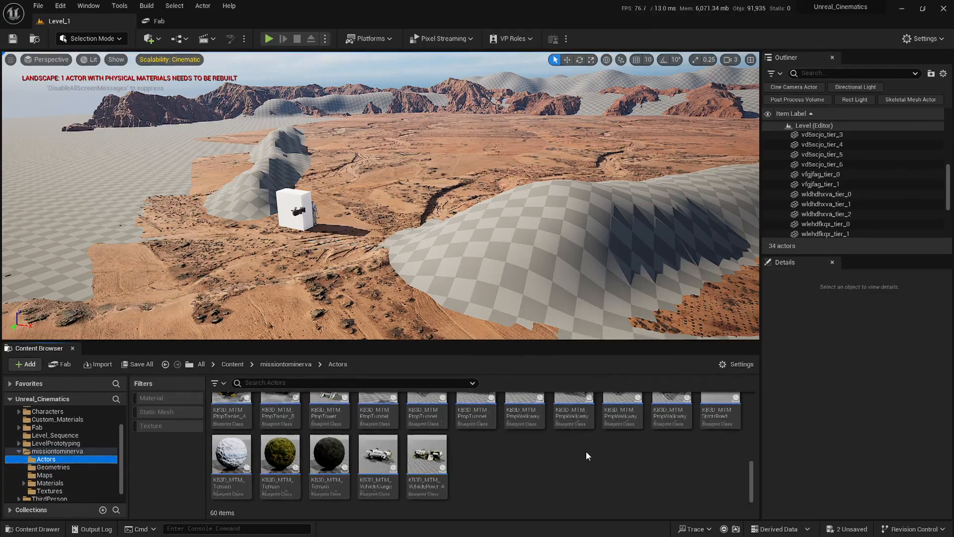
pyautogui.scroll(5, 546, 448)
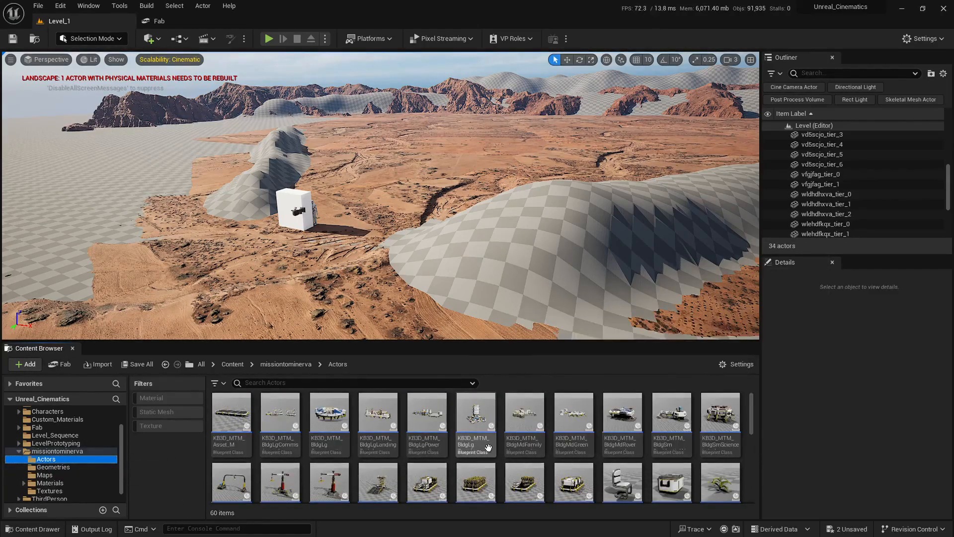
pyautogui.scroll(-5, 543, 473)
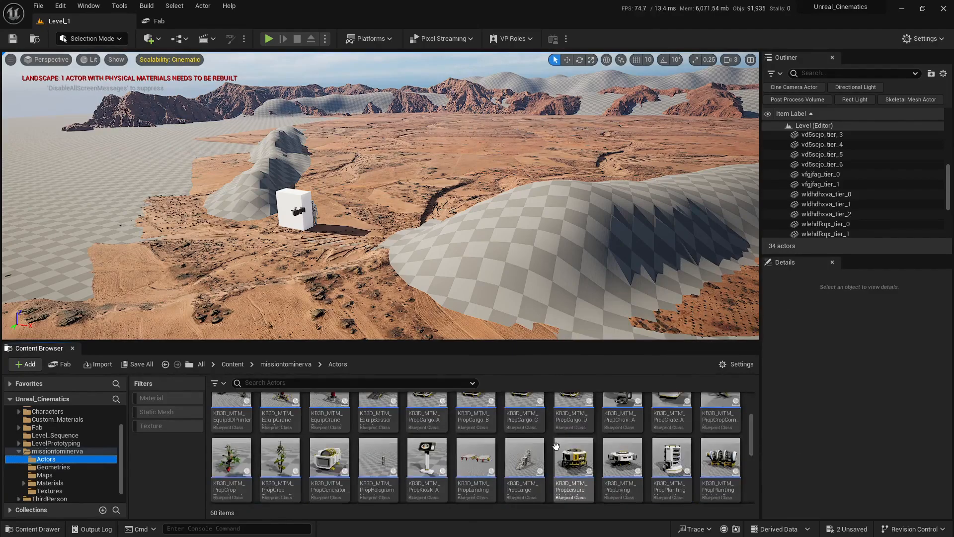
pyautogui.scroll(5, 552, 453)
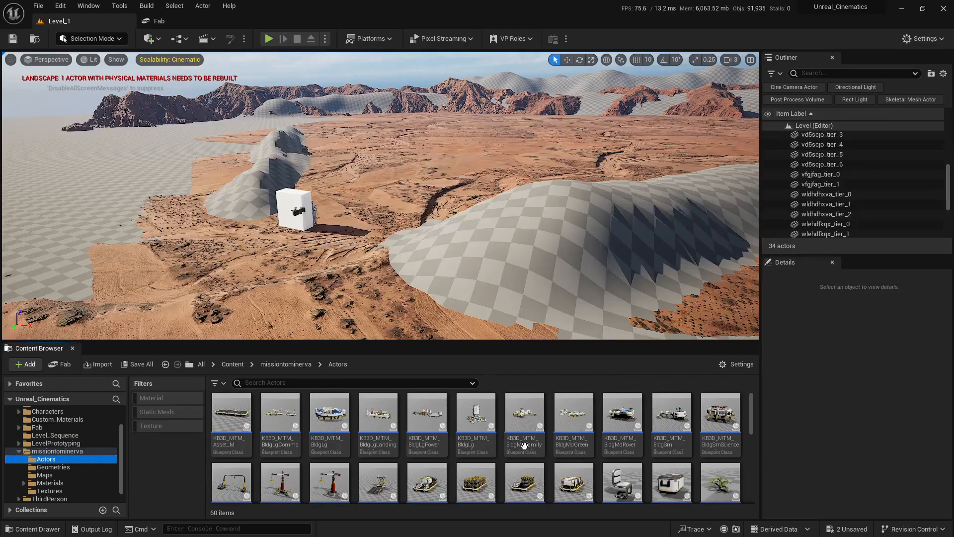
# Open the KB3D_MTM_BldgLgCommsArray_A blueprint docked beside the level and show its 3D preview
pyautogui.click(275, 421)
pyautogui.doubleClick(275, 421)
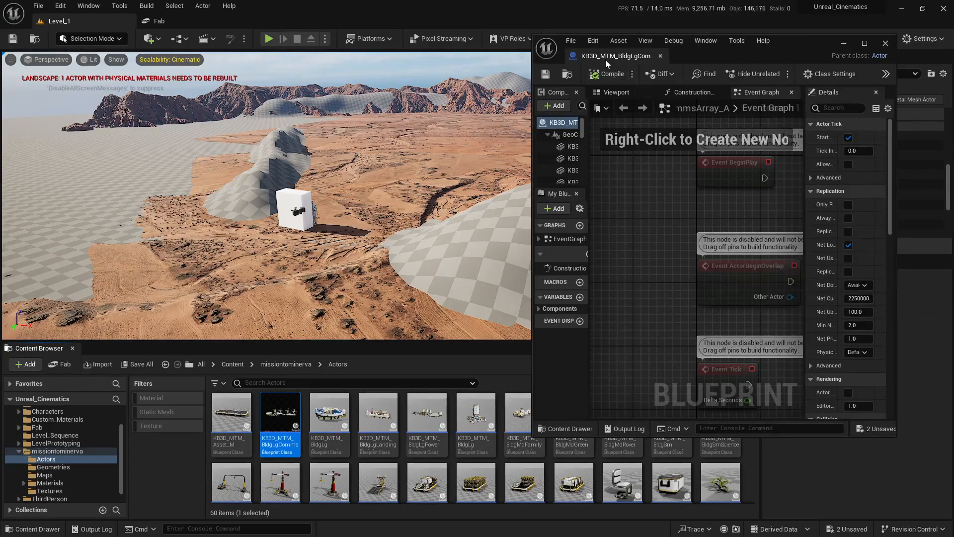
pyautogui.moveTo(596, 61); pyautogui.dragTo(316, 35)
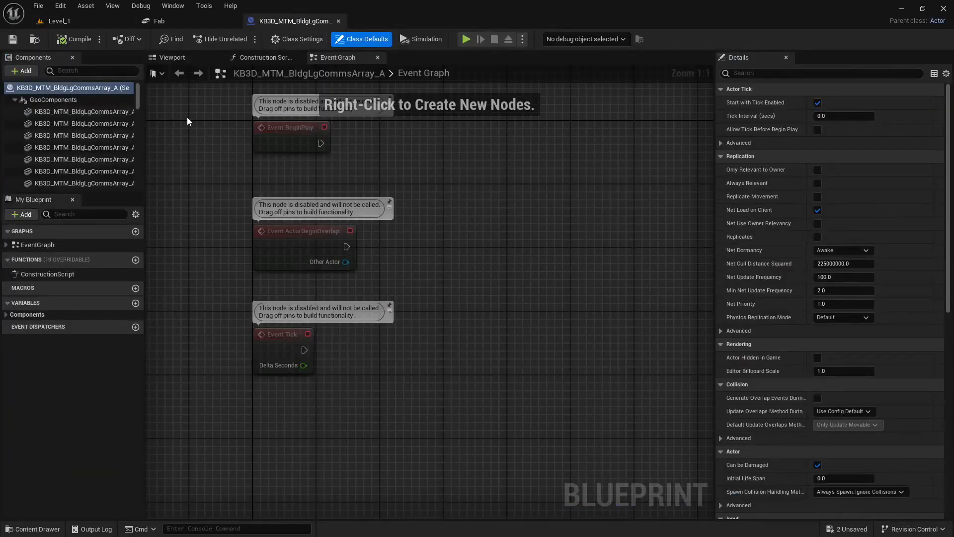
pyautogui.click(171, 58)
# Examine the communications array model from several angles, then close its blueprint and return to Level_1
pyautogui.moveTo(444, 328); pyautogui.dragTo(503, 371, button='right')
pyautogui.press('a')
pyautogui.scroll(3, 444, 328)
pyautogui.press('w')
pyautogui.press('d')
pyautogui.moveTo(475, 322); pyautogui.dragTo(439, 323, button='right')
pyautogui.scroll(1, 475, 322)
pyautogui.moveTo(430, 291); pyautogui.dragTo(542, 301, button='right')
pyautogui.press('s')
pyautogui.scroll(1, 430, 291)
pyautogui.press('w')
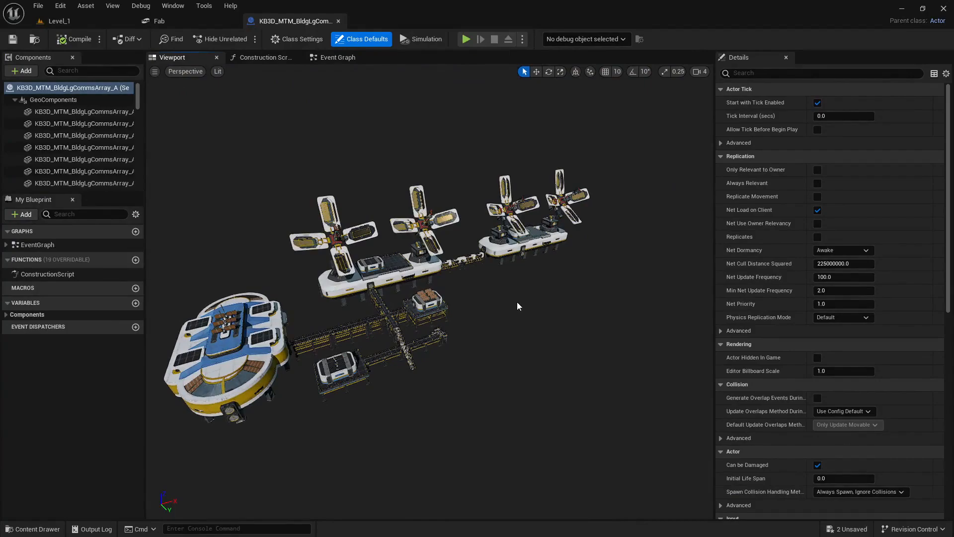
pyautogui.click(338, 21)
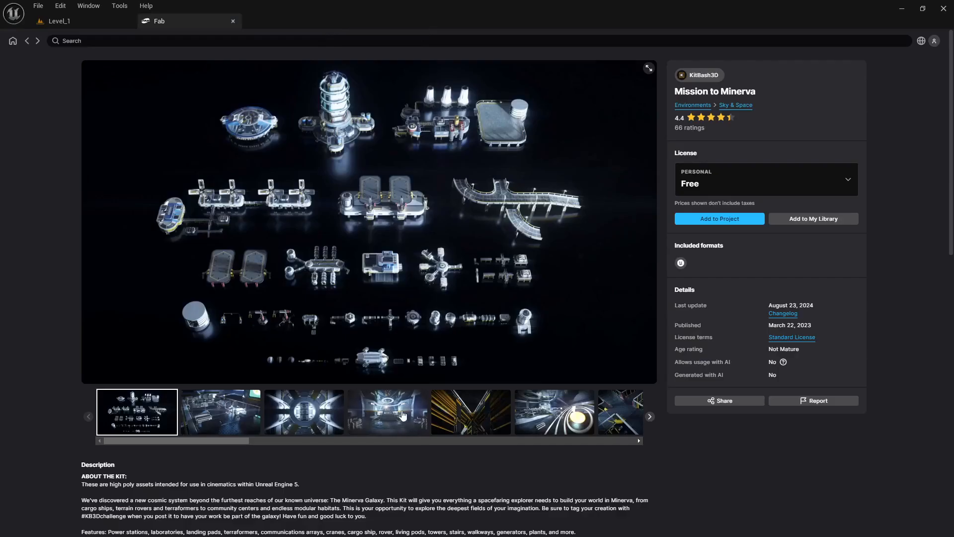
pyautogui.click(54, 22)
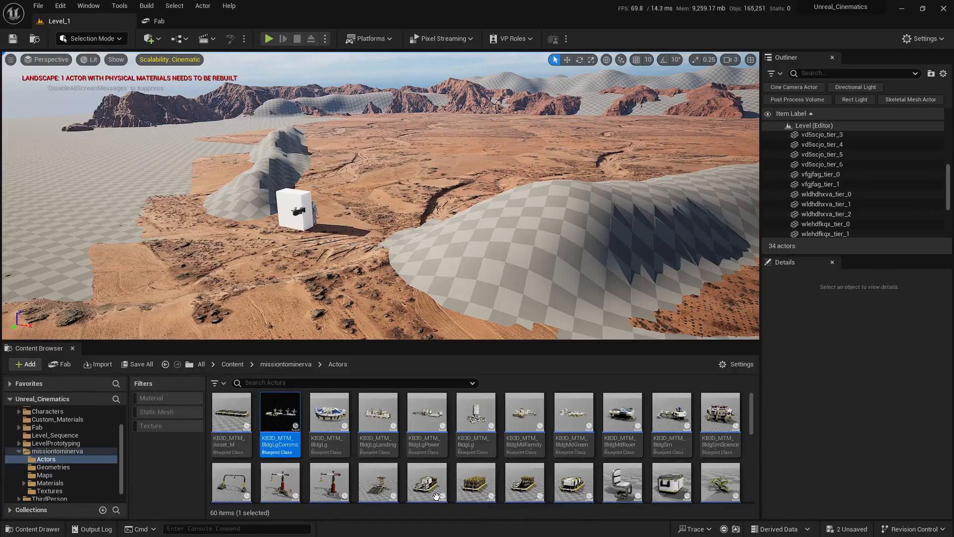
# Select the checkered Landscape behind the cliffs and hide it in the level
pyautogui.press('w')
pyautogui.moveTo(401, 279)
pyautogui.mouseDown(button='right')
pyautogui.moveTo(407, 259)
pyautogui.moveTo(413, 286)
pyautogui.moveTo(408, 266)
pyautogui.moveTo(410, 276)
pyautogui.mouseUp(button='right')
pyautogui.press('w')
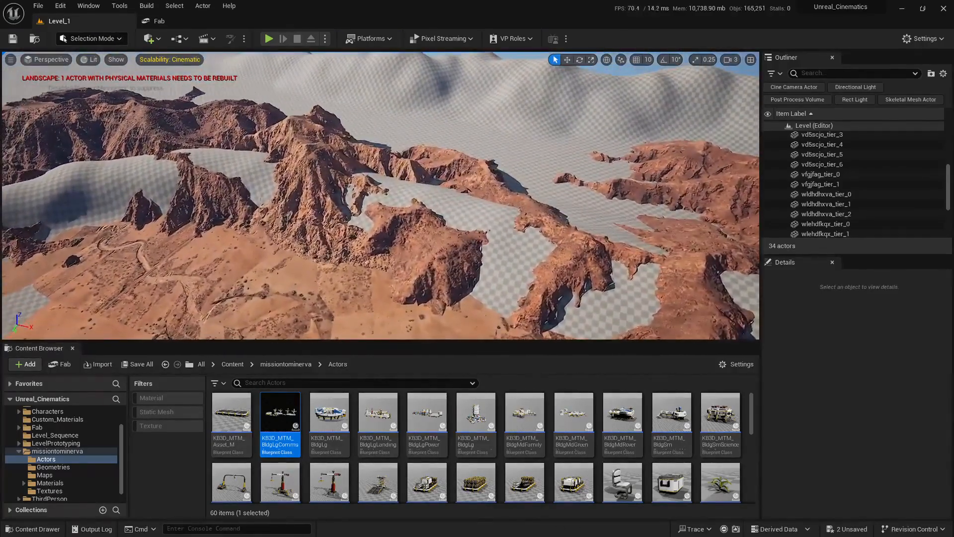
pyautogui.click(464, 116)
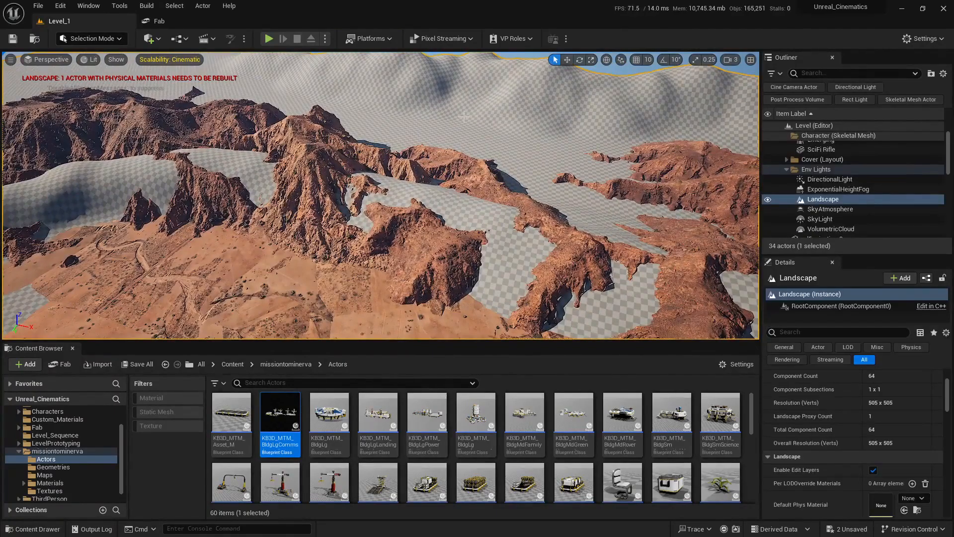
pyautogui.press('h')
# Place the KB3D_MTM_BldgLgCommsArray_A blueprint in the level and frame it together with the desert cliffs
pyautogui.press('w')
pyautogui.moveTo(437, 225); pyautogui.dragTo(440, 184, button='right')
pyautogui.moveTo(292, 411); pyautogui.dragTo(335, 241)
pyautogui.press('f')
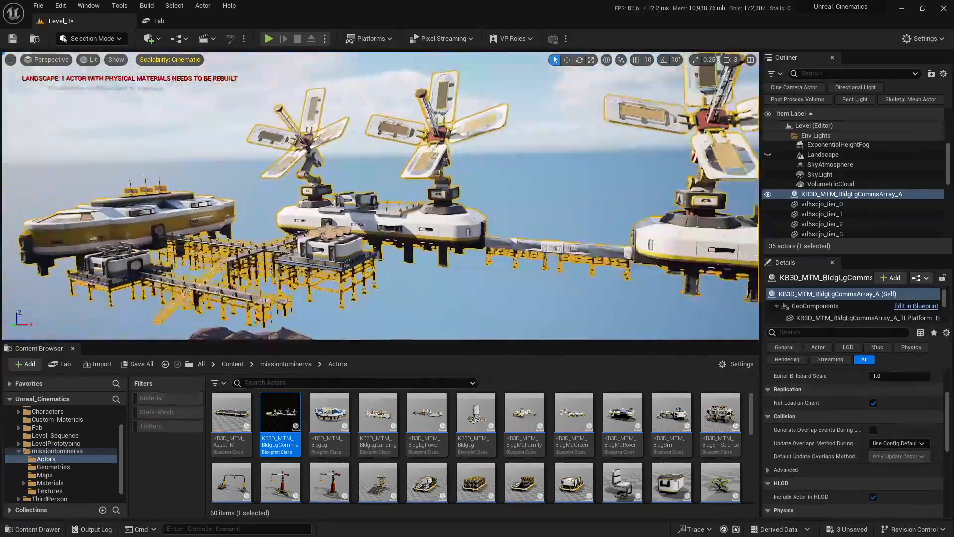
pyautogui.press('s')
pyautogui.moveTo(493, 289); pyautogui.dragTo(487, 314, button='right')
pyautogui.press('w')
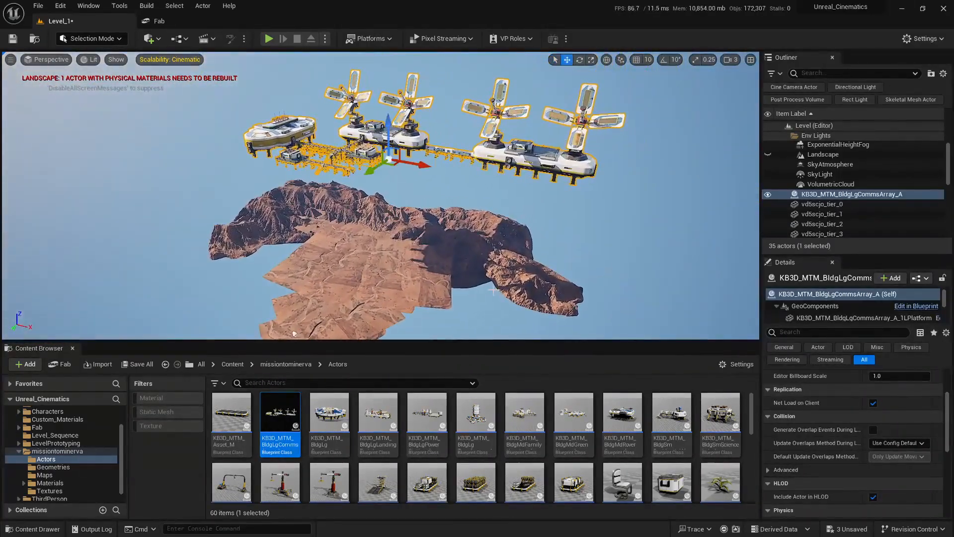
pyautogui.press('w')
pyautogui.moveTo(455, 226); pyautogui.dragTo(451, 226, button='right')
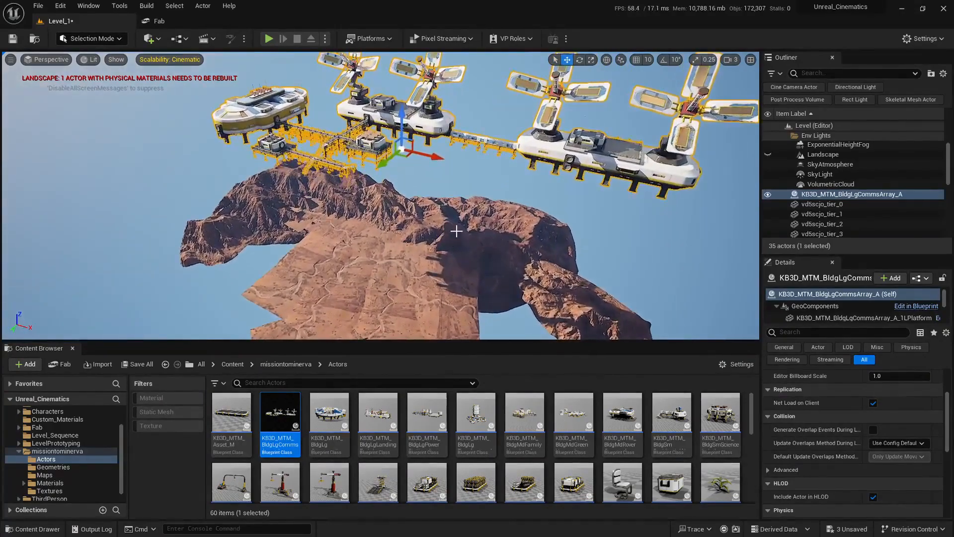
# Switch to the two-viewport layout and open the LS_Shot_1 level sequence from the Level_Sequence folder
pyautogui.click(751, 60)
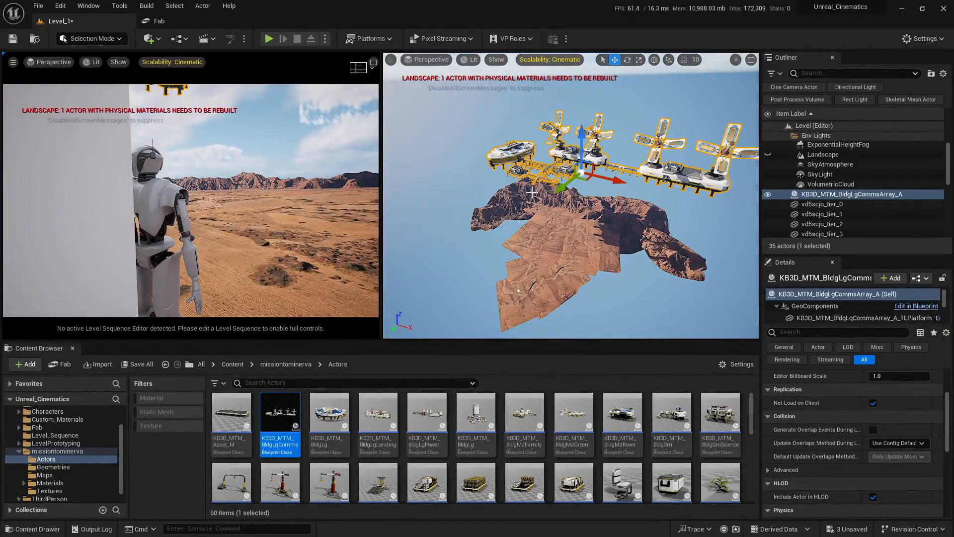
pyautogui.scroll(2, 51, 452)
pyautogui.click(44, 420)
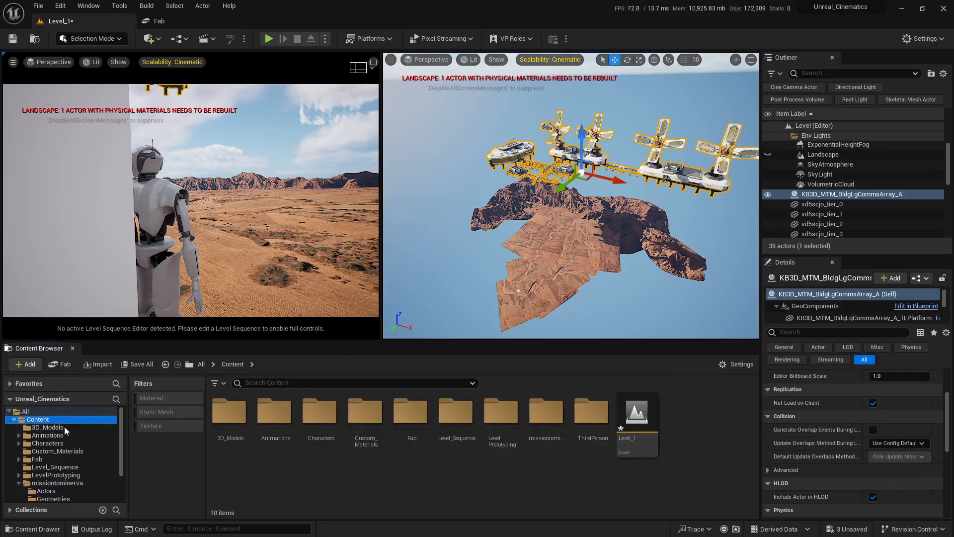
pyautogui.doubleClick(455, 411)
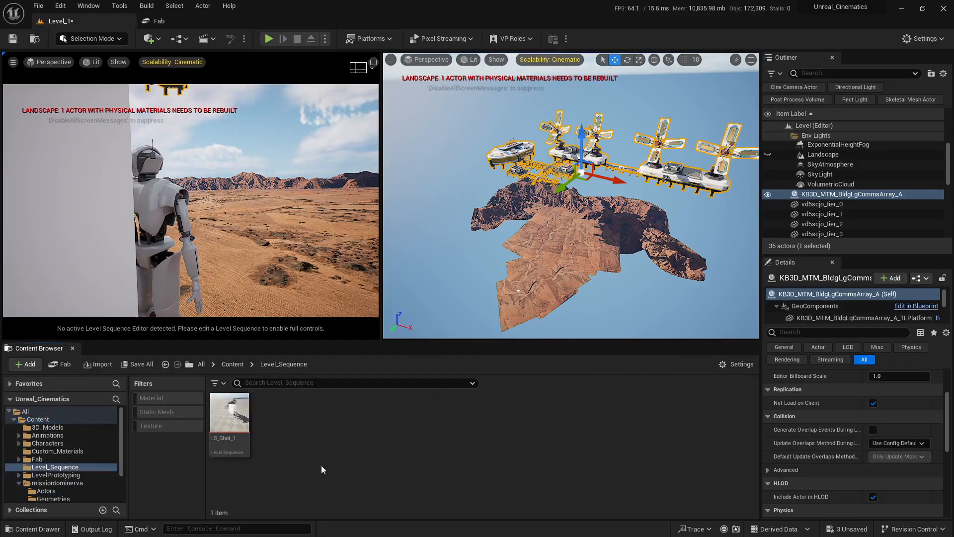
pyautogui.doubleClick(230, 413)
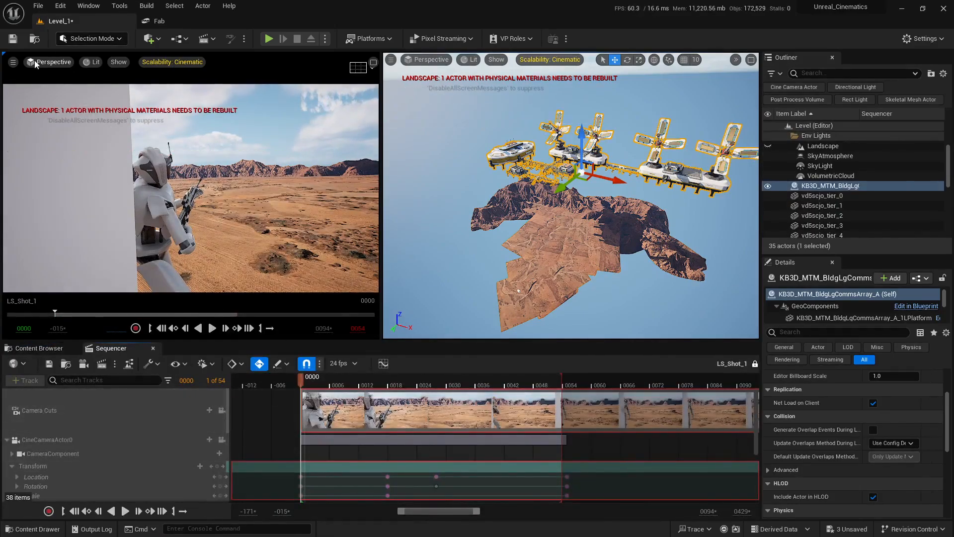
# Show the shot through CineCameraActor0 in the cinematic viewport and scrub the sequence, ending at frame 0000
pyautogui.click(49, 61)
pyautogui.click(109, 180)
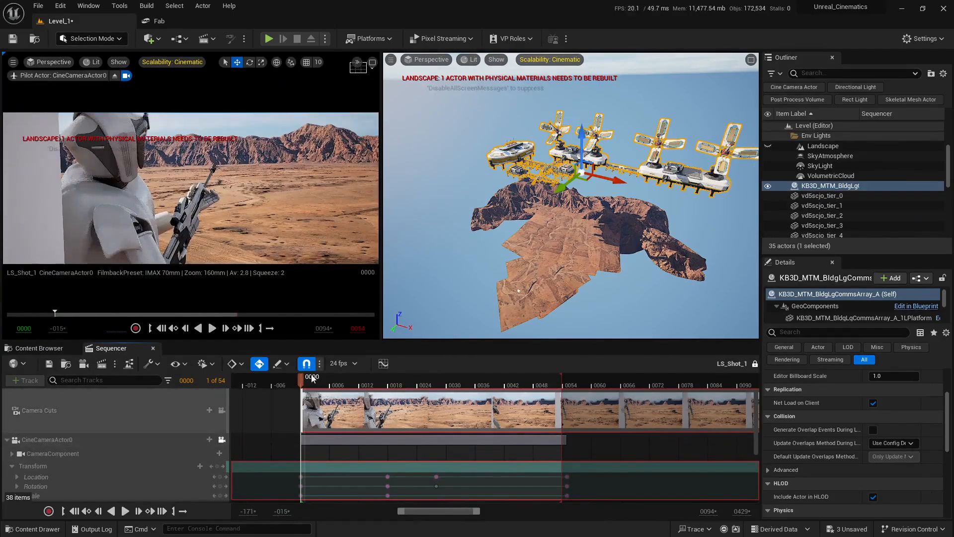
pyautogui.moveTo(350, 384); pyautogui.dragTo(303, 384)
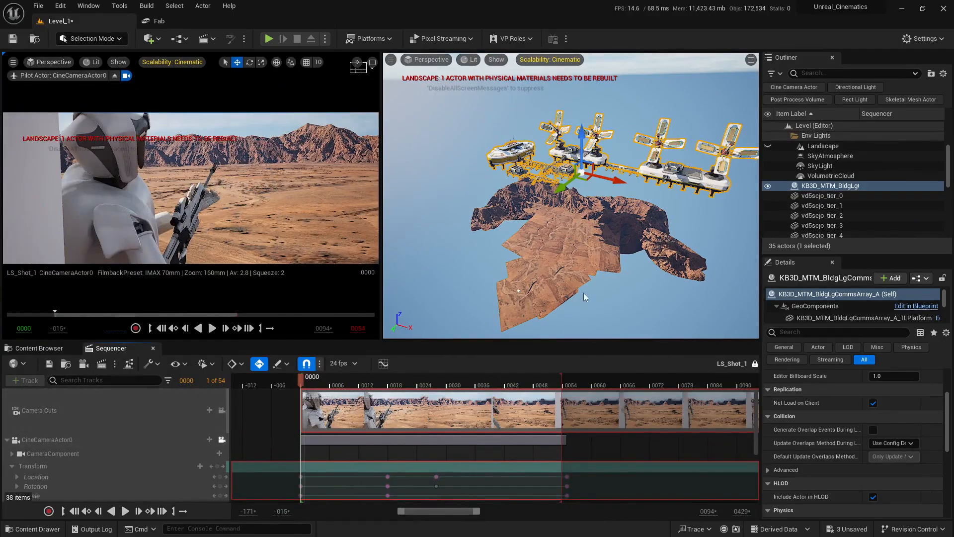
# Move the communications array back to the cliff ridge so it sits in the background of the camera shot
pyautogui.moveTo(597, 212); pyautogui.dragTo(651, 236, button='right')
pyautogui.moveTo(642, 187); pyautogui.dragTo(683, 201, button='right')
pyautogui.press('w')
pyautogui.moveTo(597, 182); pyautogui.dragTo(487, 110)
pyautogui.moveTo(585, 104); pyautogui.dragTo(525, 58, button='right')
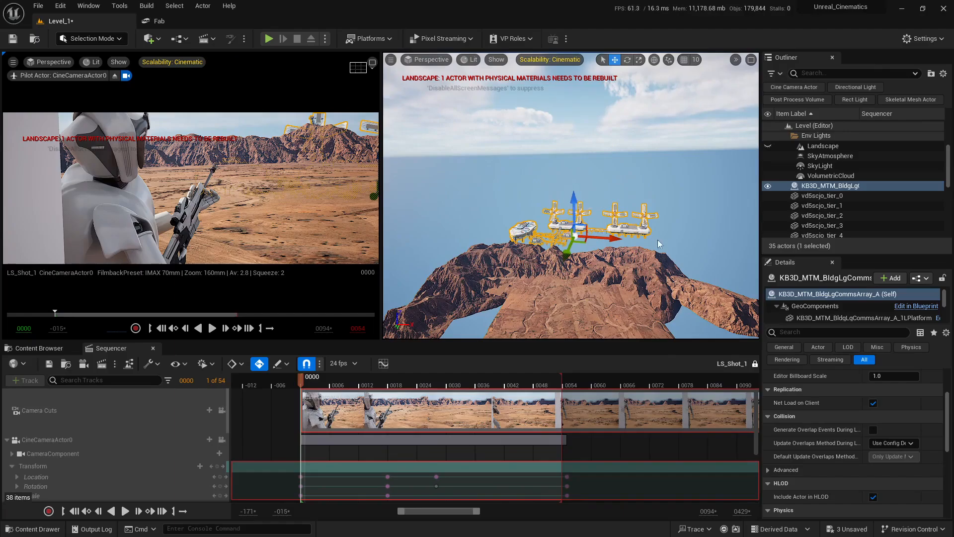
# Raise the communications array above the cliff ridge and shift it horizontally within the background of the camera shot
pyautogui.press('w')
pyautogui.moveTo(658, 245); pyautogui.dragTo(611, 270, button='right')
pyautogui.press('e')
pyautogui.press('w')
pyautogui.moveTo(586, 243); pyautogui.dragTo(483, 227)
pyautogui.moveTo(497, 229); pyautogui.dragTo(572, 277, button='right')
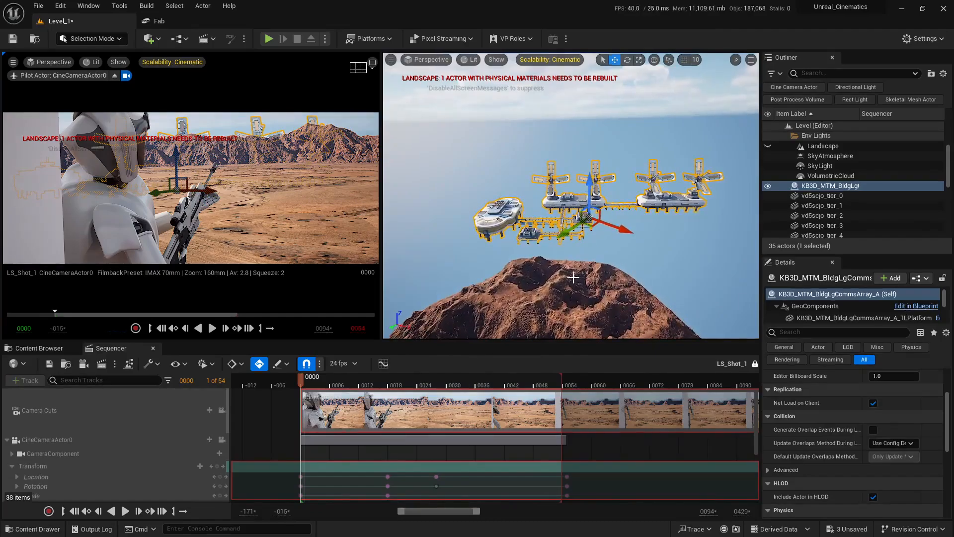
pyautogui.moveTo(587, 217); pyautogui.dragTo(590, 168)
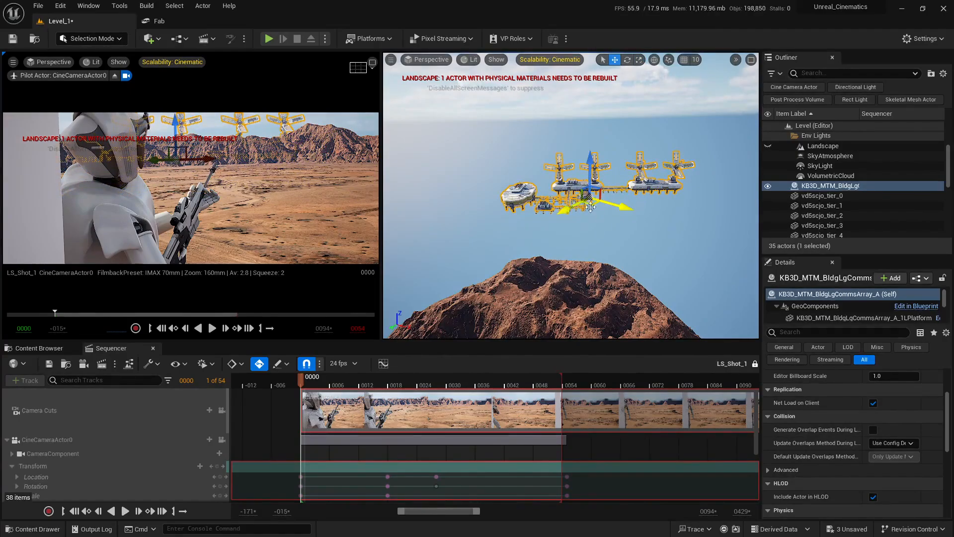
pyautogui.moveTo(592, 204); pyautogui.dragTo(632, 232)
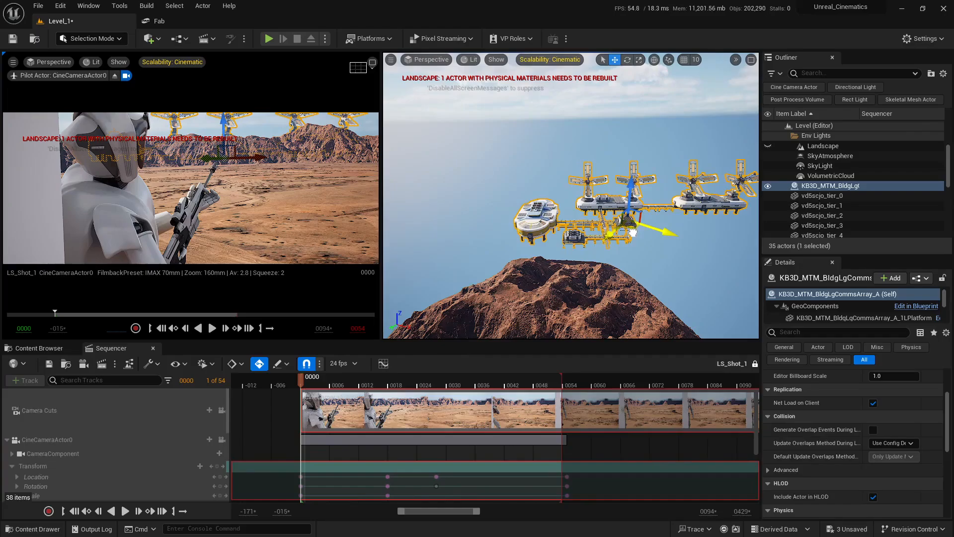
# Scale the communications array down uniformly and raise it higher above the cliff ridge
pyautogui.moveTo(637, 283)
pyautogui.mouseDown(button='right')
pyautogui.moveTo(705, 266)
pyautogui.moveTo(627, 287)
pyautogui.mouseUp(button='right')
pyautogui.press('r')
pyautogui.moveTo(578, 221); pyautogui.dragTo(566, 230)
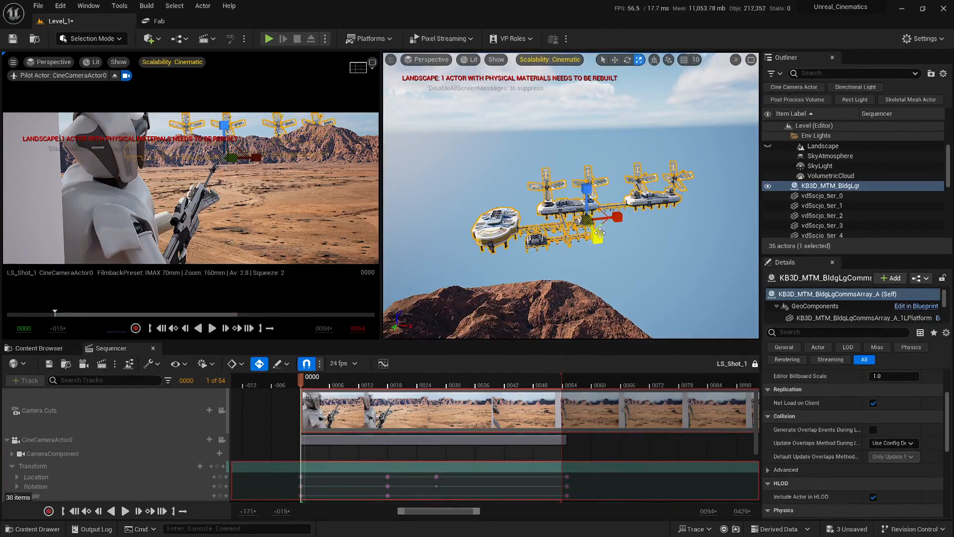
pyautogui.moveTo(595, 229); pyautogui.dragTo(572, 230)
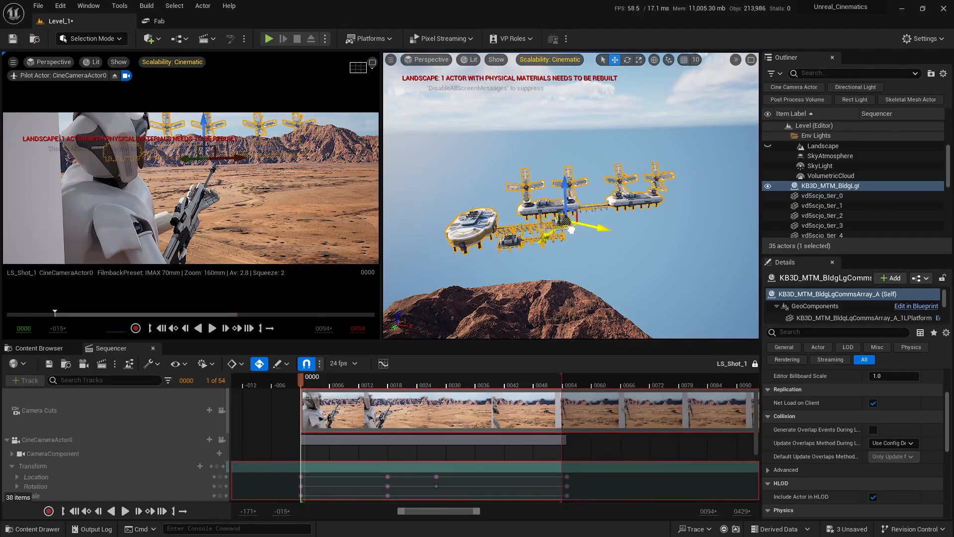
pyautogui.moveTo(567, 185); pyautogui.dragTo(565, 164)
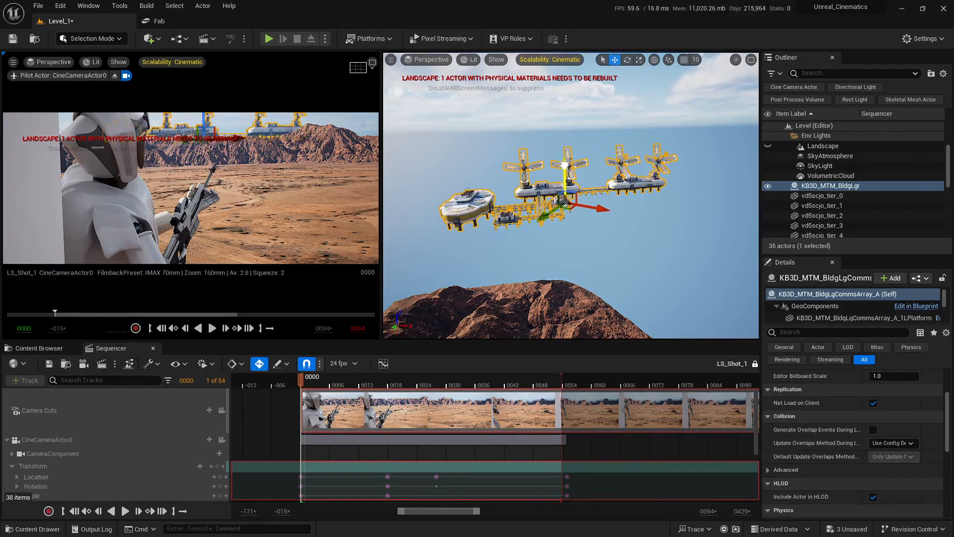
pyautogui.keyDown('alt'); pyautogui.moveTo(597, 259); pyautogui.dragTo(587, 269); pyautogui.keyUp('alt')
pyautogui.moveTo(569, 188); pyautogui.dragTo(559, 193)
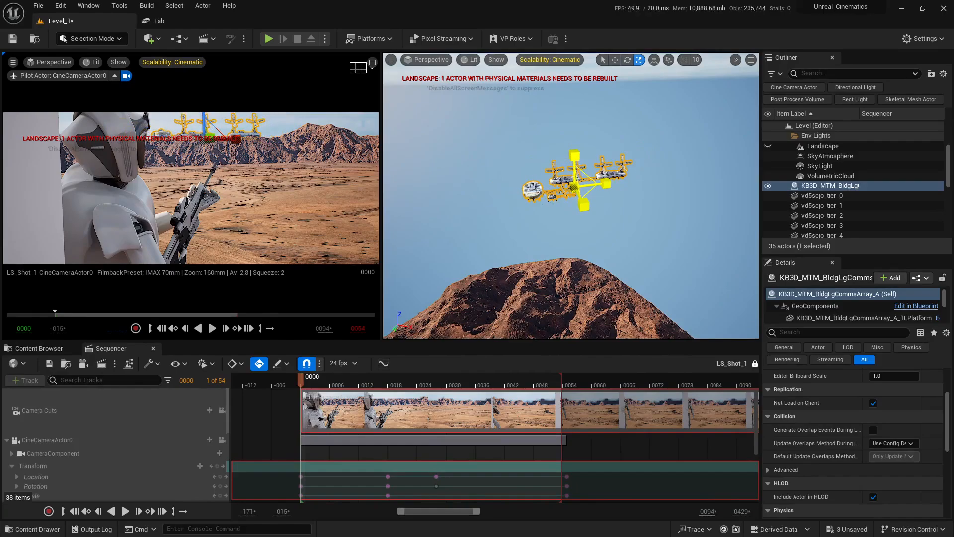
# Move the communications array horizontally onto the cliff summit so its antennas rise behind the ridge in the shot
pyautogui.moveTo(571, 229); pyautogui.dragTo(517, 181, button='right')
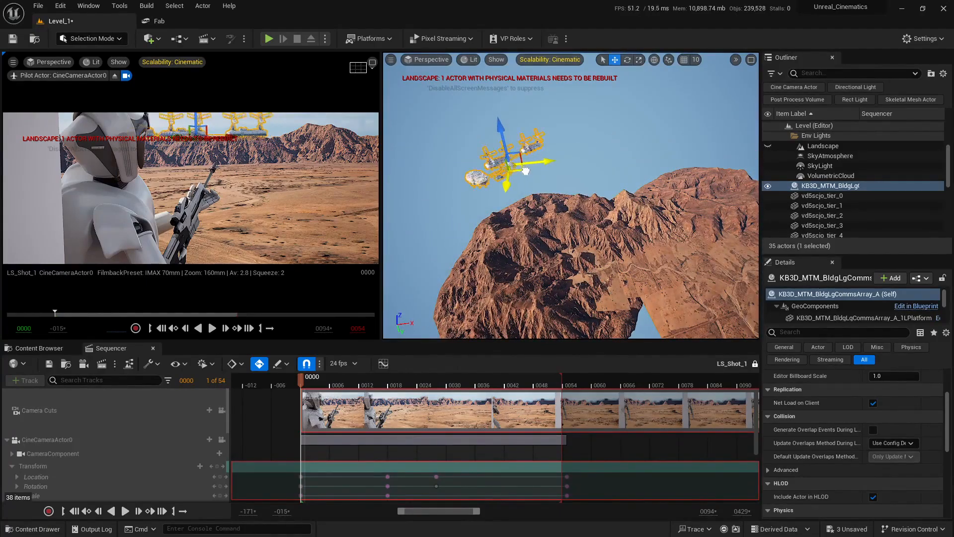
pyautogui.moveTo(525, 171); pyautogui.dragTo(617, 239)
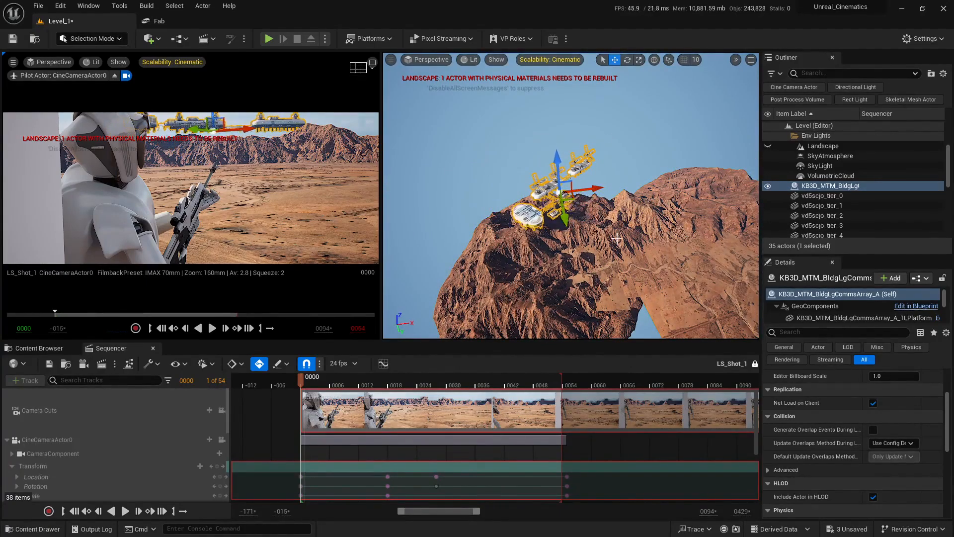
pyautogui.moveTo(617, 238)
pyautogui.mouseDown(button='right')
pyautogui.moveTo(603, 201)
pyautogui.moveTo(574, 206)
pyautogui.moveTo(632, 238)
pyautogui.mouseUp(button='right')
pyautogui.moveTo(628, 229); pyautogui.dragTo(601, 202)
pyautogui.moveTo(624, 264); pyautogui.dragTo(606, 193, button='right')
pyautogui.moveTo(607, 193); pyautogui.dragTo(605, 207)
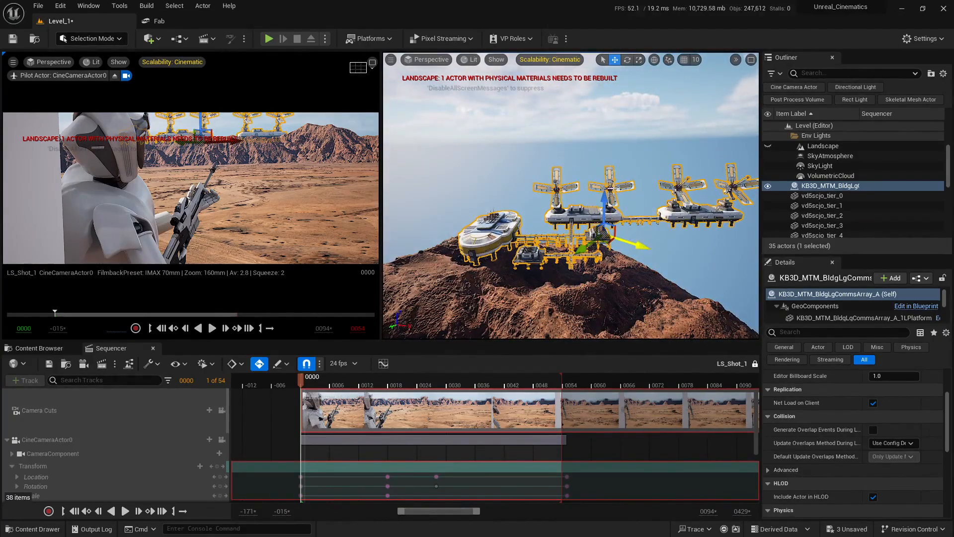
# Switch the transform gizmo to local space and slide the communications array slightly along its own axis
pyautogui.click(655, 61)
pyautogui.moveTo(636, 174); pyautogui.dragTo(621, 191, button='right')
pyautogui.moveTo(619, 220); pyautogui.dragTo(617, 219)
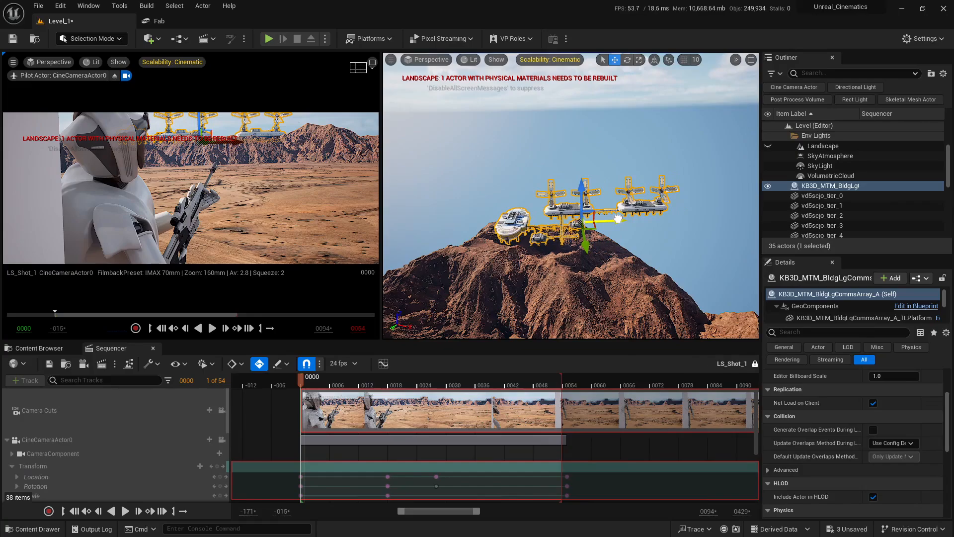
pyautogui.press('Escape')
pyautogui.moveTo(617, 219); pyautogui.dragTo(618, 270, button='right')
pyautogui.click(618, 229)
# Rotate the communications array about 12 degrees around its vertical axis and scale it down uniformly to about 0.3
pyautogui.press('e')
pyautogui.moveTo(585, 269); pyautogui.dragTo(572, 269)
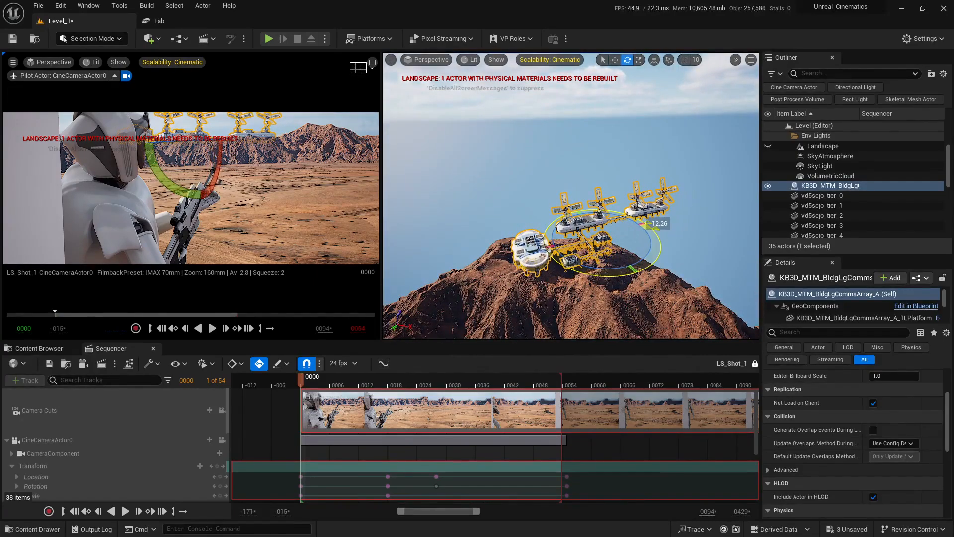
pyautogui.press('w')
pyautogui.moveTo(572, 269); pyautogui.dragTo(571, 276, button='right')
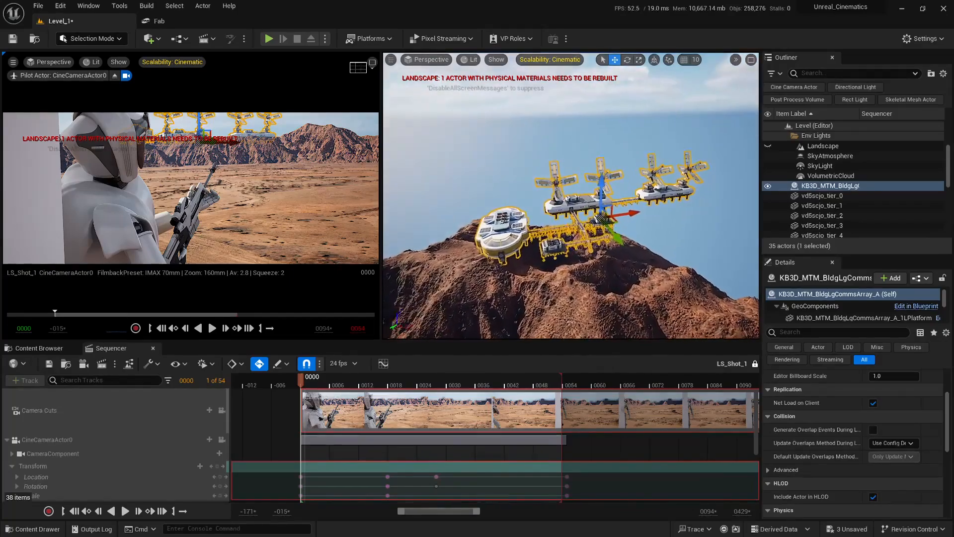
pyautogui.press('r')
pyautogui.moveTo(595, 219); pyautogui.dragTo(583, 228)
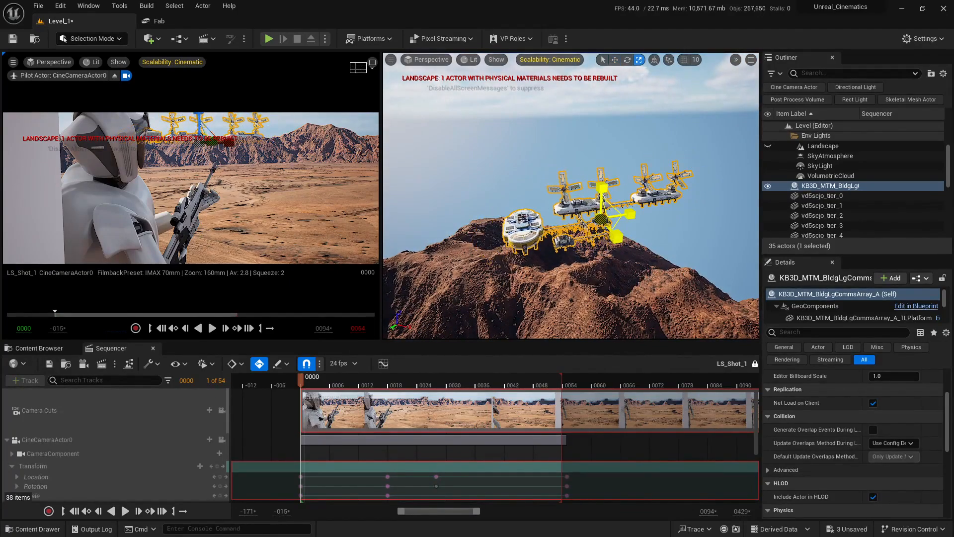
# Widen the Outliner and Details area and rotate the communications array to about -47.1° around its vertical axis
pyautogui.scroll(3, 904, 435)
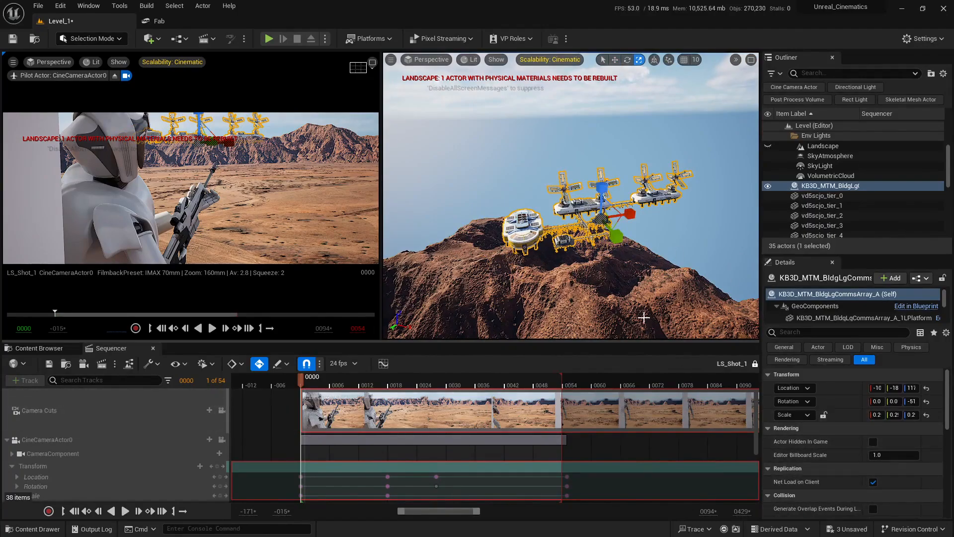
pyautogui.moveTo(761, 349); pyautogui.dragTo(694, 349)
pyautogui.moveTo(564, 260)
pyautogui.mouseDown(button='right')
pyautogui.moveTo(560, 271)
pyautogui.moveTo(566, 260)
pyautogui.moveTo(549, 264)
pyautogui.mouseUp(button='right')
pyautogui.press('Escape')
pyautogui.click(517, 237)
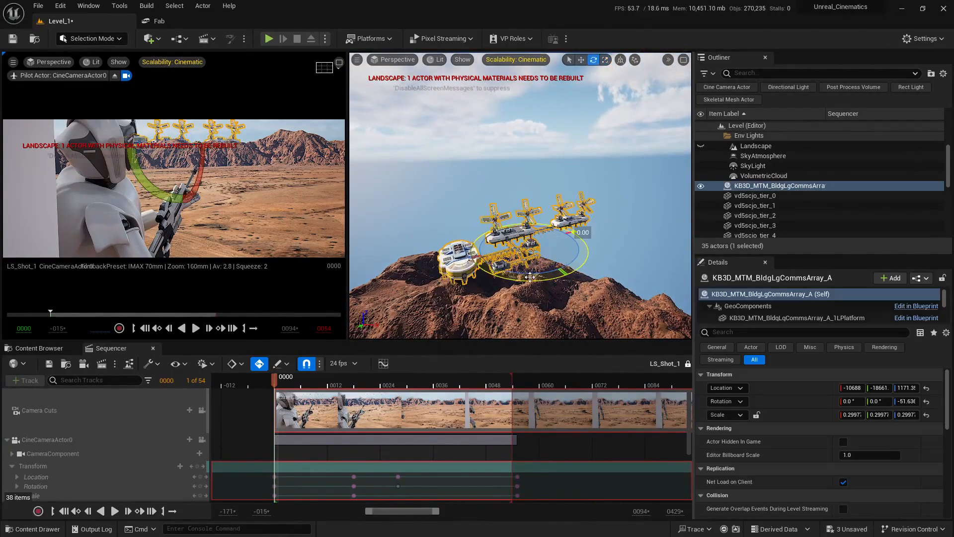
pyautogui.press('w')
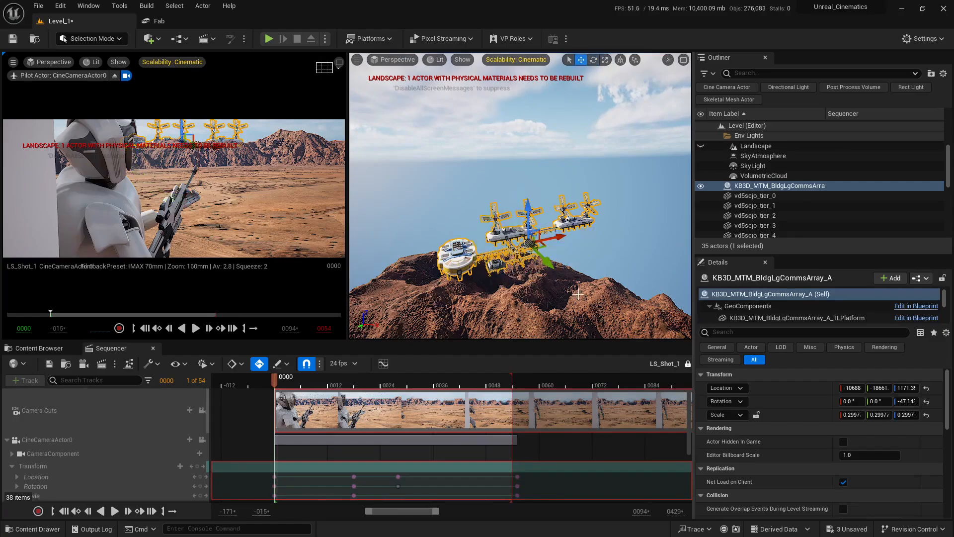
# Scale the communications array up uniformly to about 0.357
pyautogui.moveTo(572, 233); pyautogui.dragTo(570, 224, button='right')
pyautogui.moveTo(577, 294)
pyautogui.mouseDown(button='right')
pyautogui.moveTo(590, 274)
pyautogui.moveTo(585, 283)
pyautogui.mouseUp(button='right')
pyautogui.press('Escape')
pyautogui.click(496, 232)
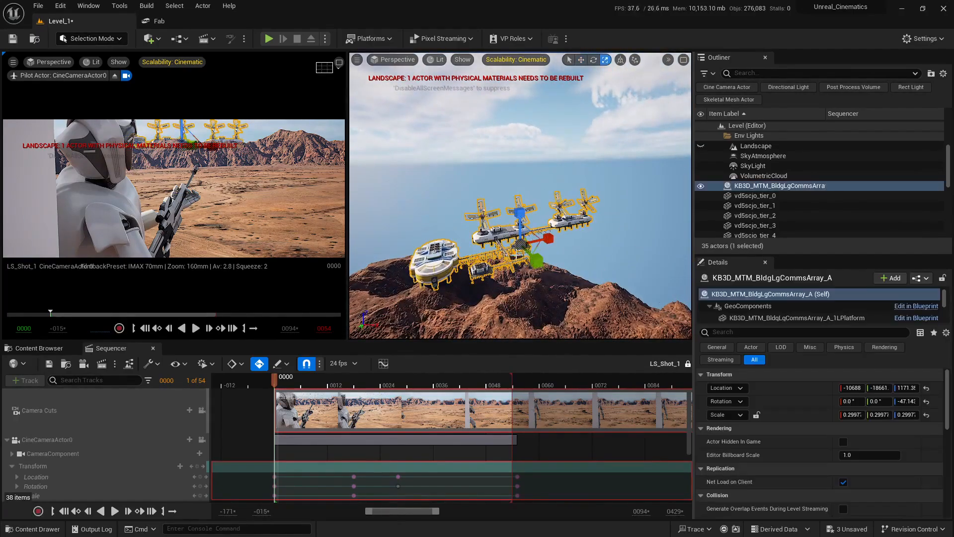
pyautogui.moveTo(517, 246); pyautogui.dragTo(519, 244)
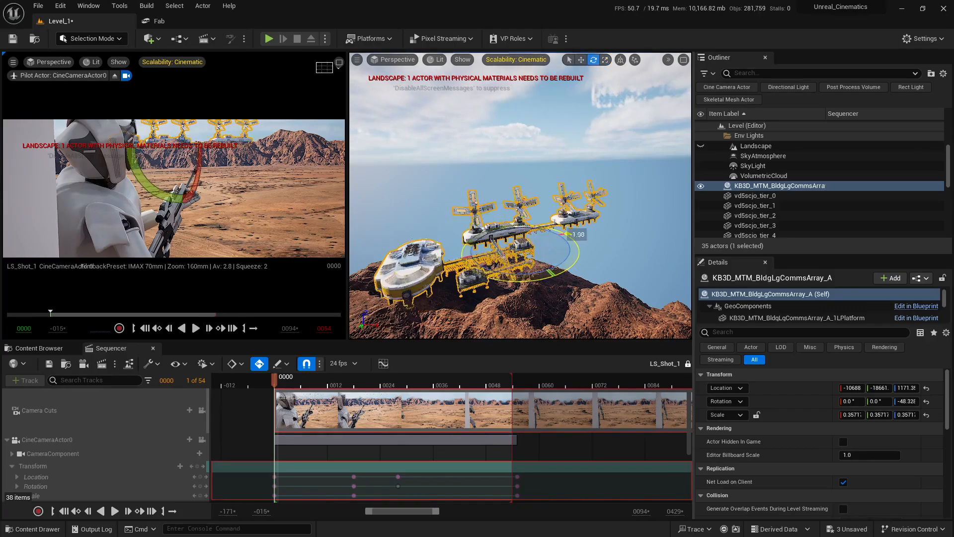
# Rotate the communications array to about -54.7° around its vertical axis and slide it along its local X axis
pyautogui.moveTo(566, 234); pyautogui.dragTo(560, 231)
pyautogui.press('w')
pyautogui.press('s')
pyautogui.moveTo(601, 273); pyautogui.dragTo(601, 272, button='right')
pyautogui.moveTo(578, 228); pyautogui.dragTo(581, 227)
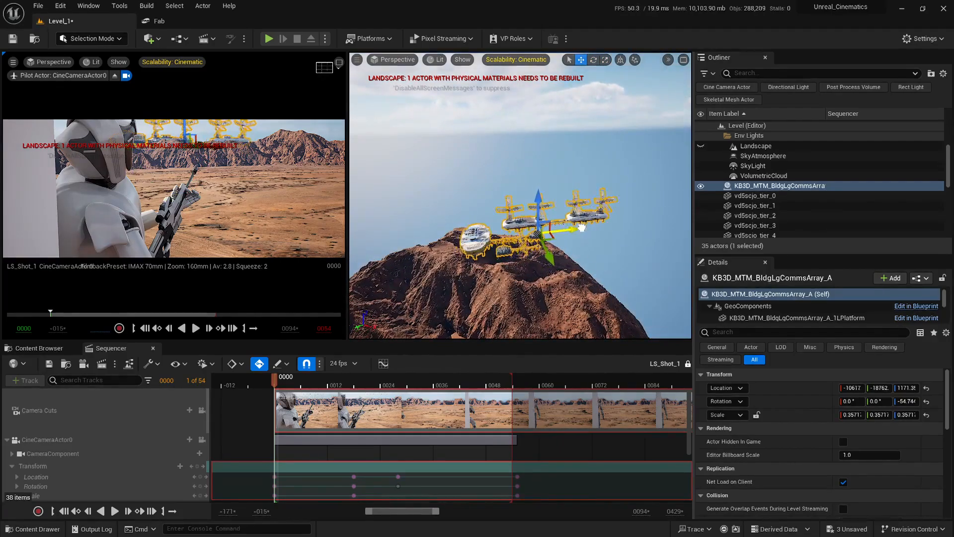
# Move the communications array farther back over the cliff, to about X -12415 and Y -20985
pyautogui.click(578, 235)
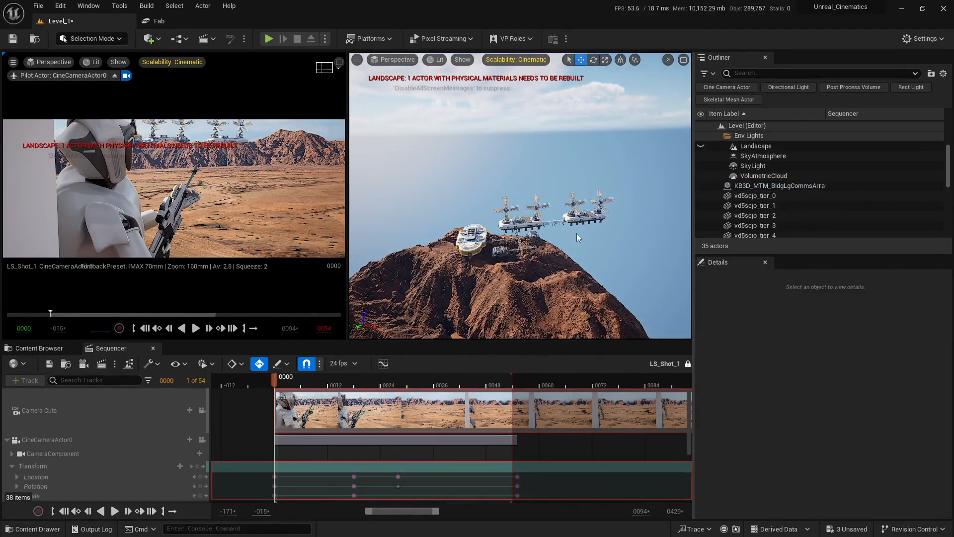
pyautogui.press('s')
pyautogui.moveTo(578, 235); pyautogui.dragTo(624, 234, button='right')
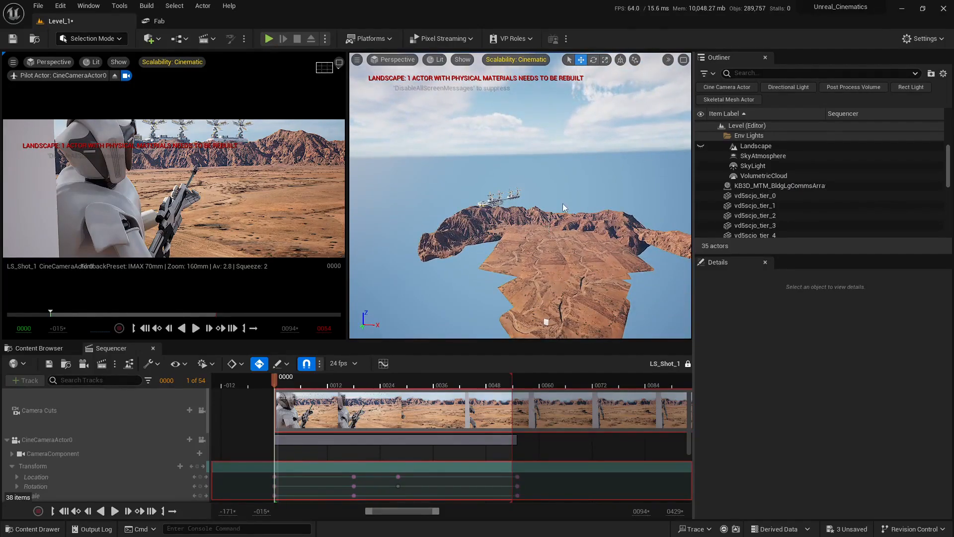
pyautogui.press('w')
pyautogui.moveTo(564, 208); pyautogui.dragTo(511, 220, button='right')
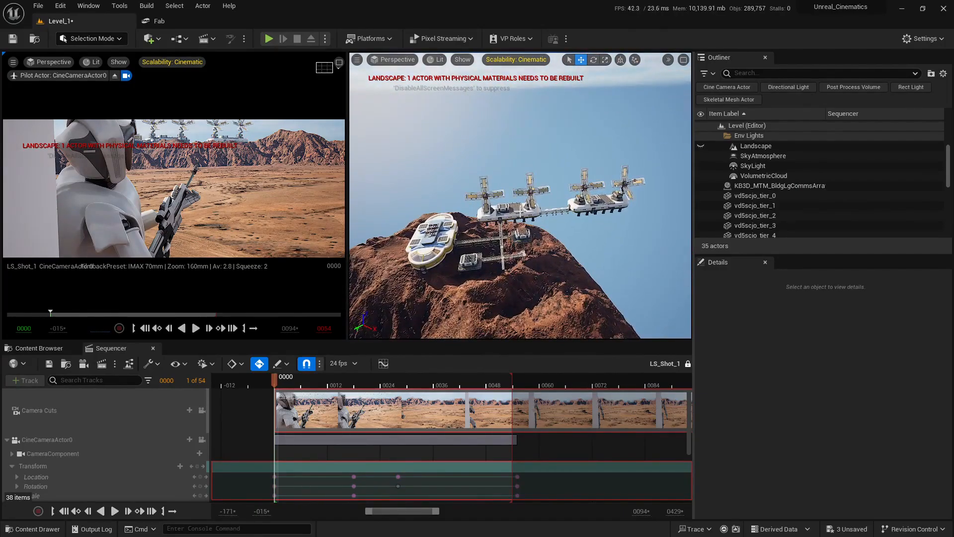
pyautogui.click(512, 215)
pyautogui.moveTo(529, 274); pyautogui.dragTo(511, 214)
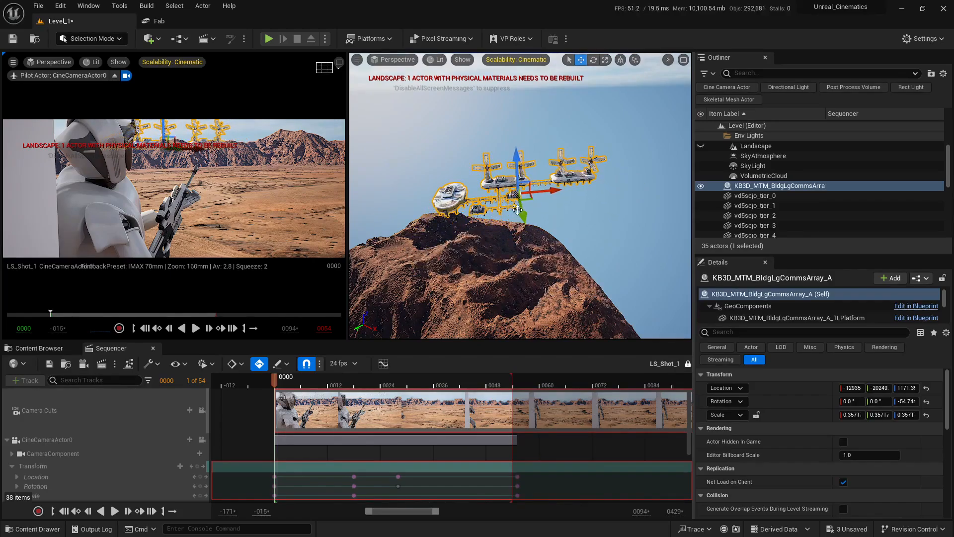
pyautogui.moveTo(550, 190)
pyautogui.mouseDown()
pyautogui.moveTo(579, 190)
pyautogui.moveTo(566, 191)
pyautogui.mouseUp()
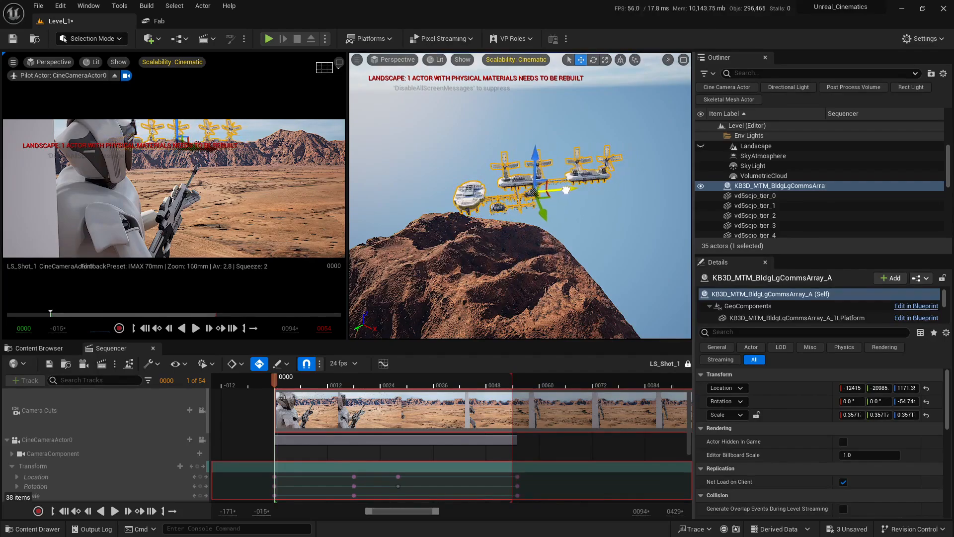
# Raise the communications array to about Z 1334 and slide it along its local X axis to about X -12728, Y -20542
pyautogui.click(553, 216)
pyautogui.moveTo(553, 216); pyautogui.dragTo(534, 209, button='right')
pyautogui.press('w')
pyautogui.click(532, 210)
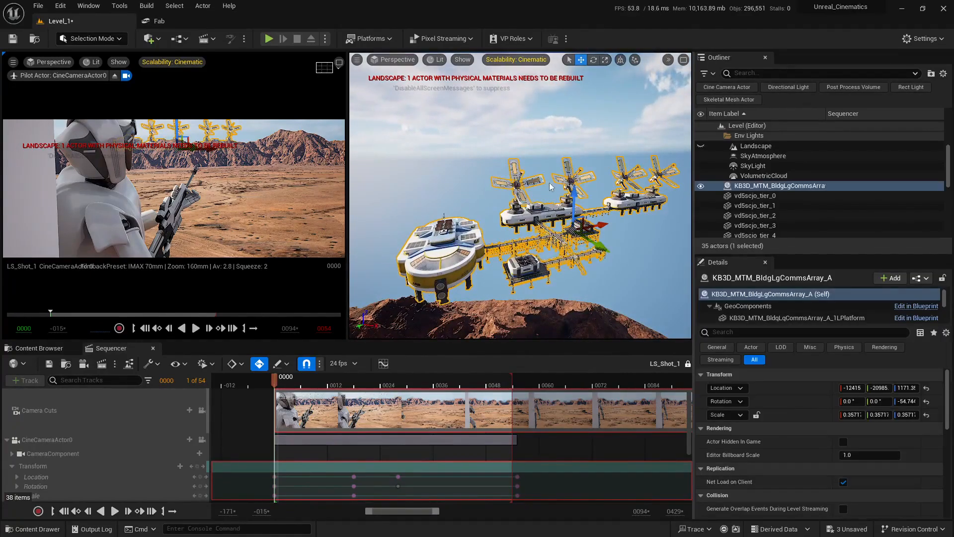
pyautogui.moveTo(578, 192); pyautogui.dragTo(578, 189)
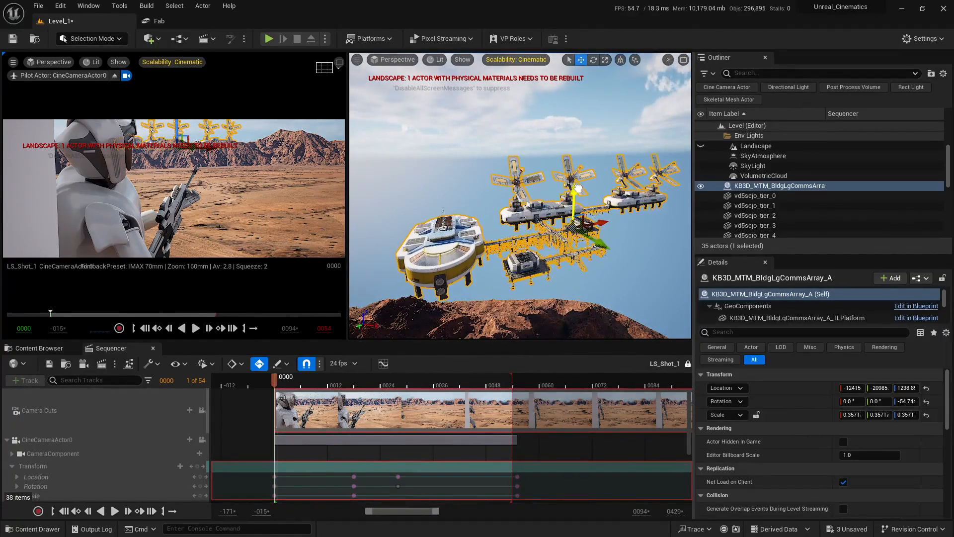
pyautogui.press('Escape')
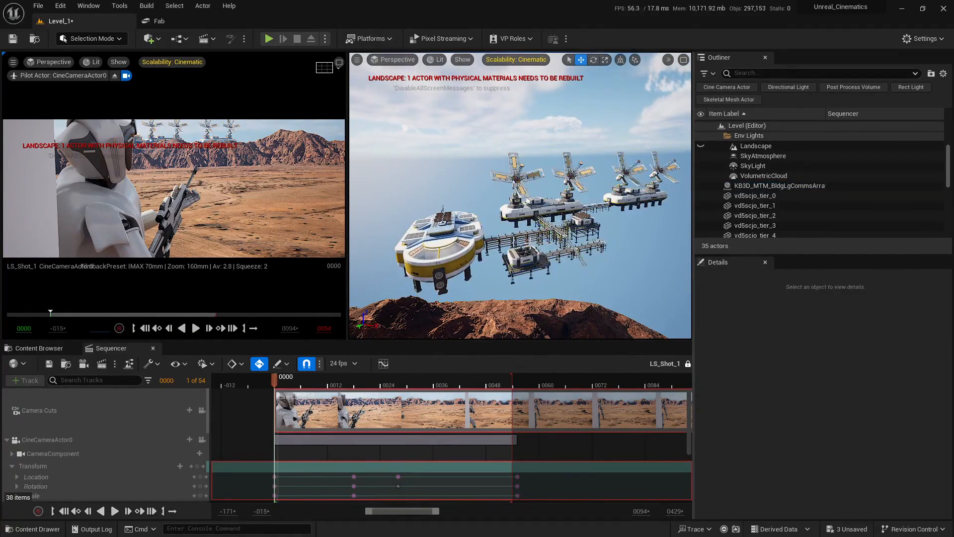
pyautogui.click(531, 212)
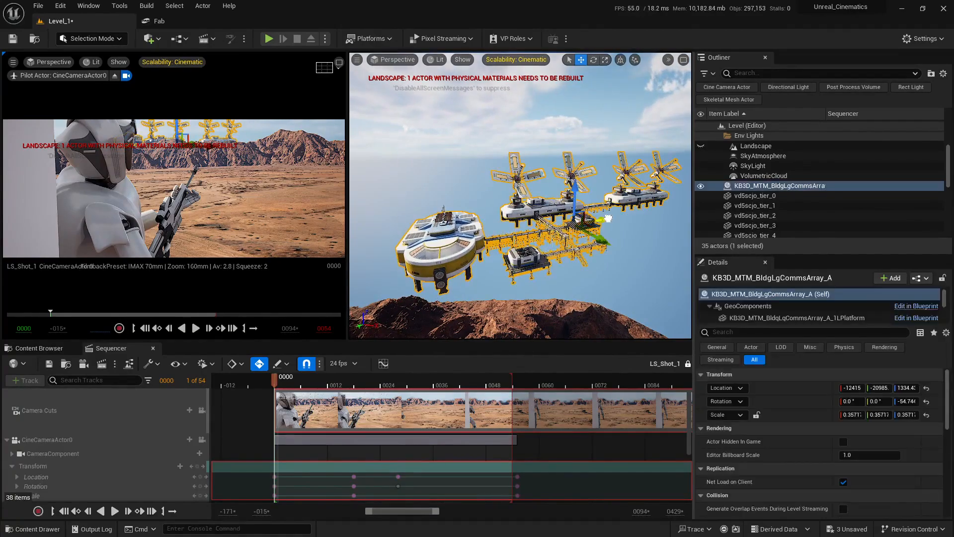
pyautogui.moveTo(607, 218); pyautogui.dragTo(594, 220)
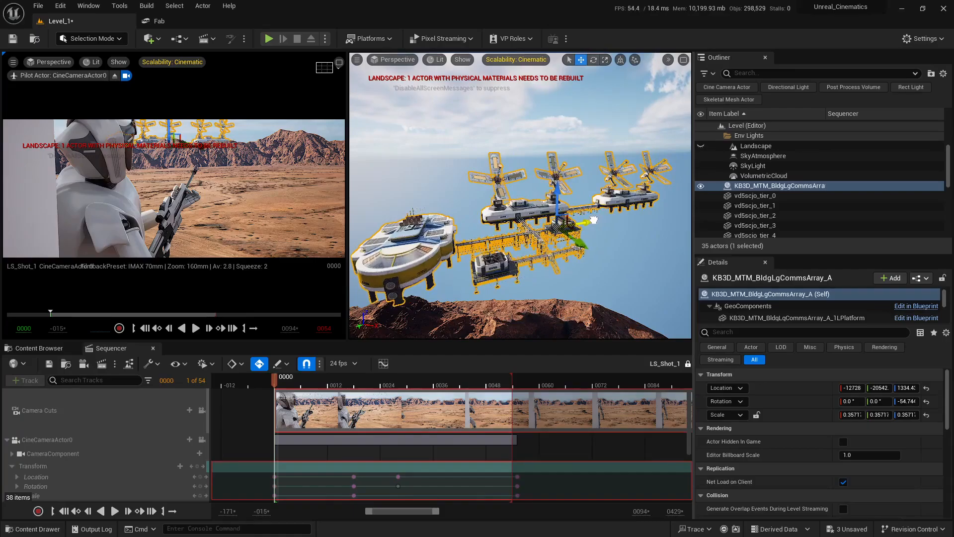
pyautogui.press('Escape')
# Check the array's placement from across the desert and preview the opening frames of the LS_Shot_1 sequence
pyautogui.moveTo(594, 220); pyautogui.dragTo(596, 218, button='right')
pyautogui.press('s')
pyautogui.press('s')
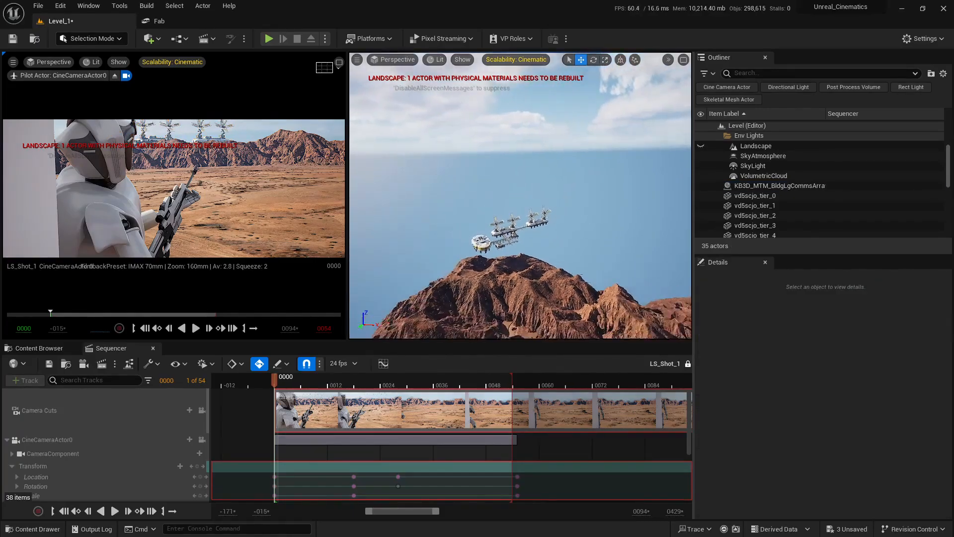
pyautogui.press('w')
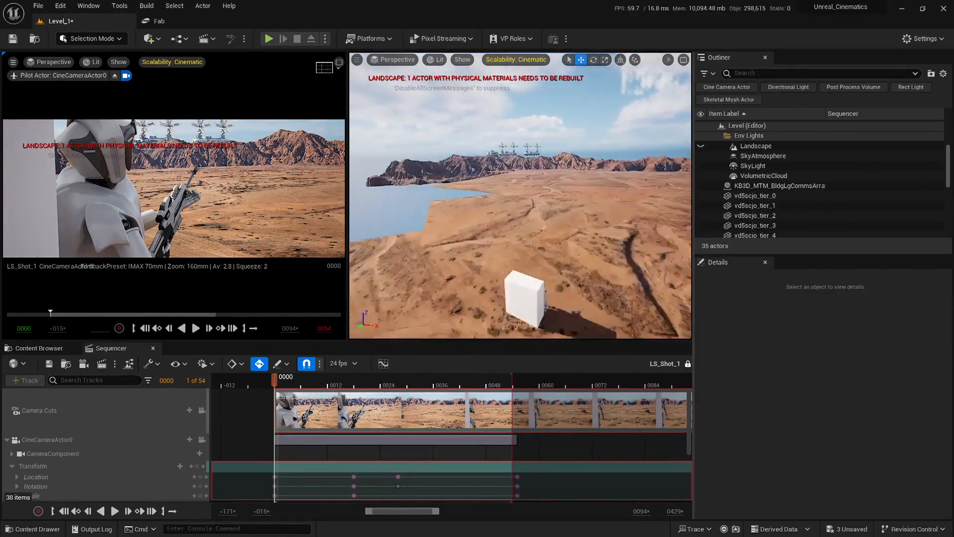
pyautogui.press('s')
pyautogui.moveTo(292, 385)
pyautogui.mouseDown()
pyautogui.moveTo(384, 398)
pyautogui.moveTo(278, 391)
pyautogui.mouseUp()
pyautogui.press('space')
pyautogui.press('space')
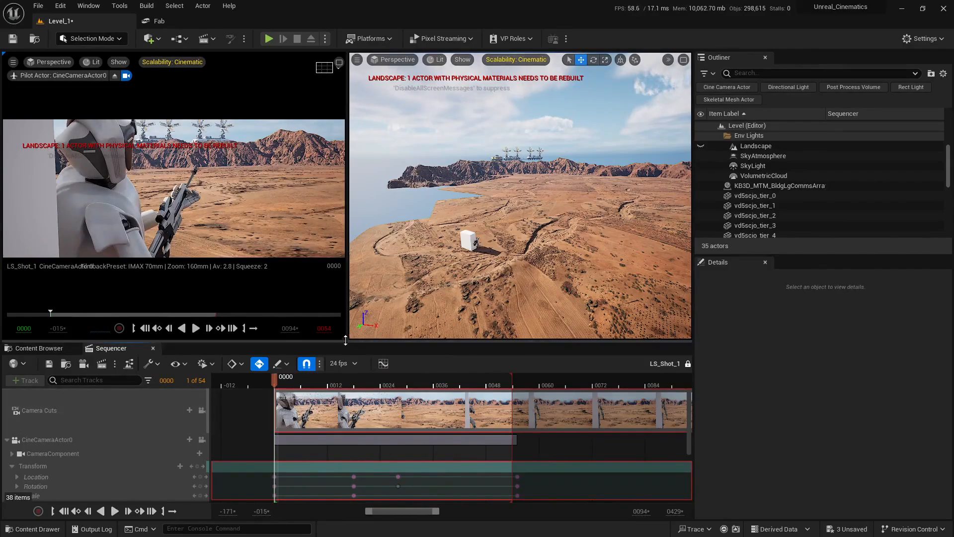
# Widen the cinematic viewport and scrub the sequence back to frame 0000 to review the cliffs and array
pyautogui.moveTo(347, 315); pyautogui.dragTo(369, 315)
pyautogui.moveTo(565, 182); pyautogui.dragTo(555, 189, button='right')
pyautogui.moveTo(565, 236); pyautogui.dragTo(582, 234, button='right')
pyautogui.moveTo(398, 384); pyautogui.dragTo(281, 399)
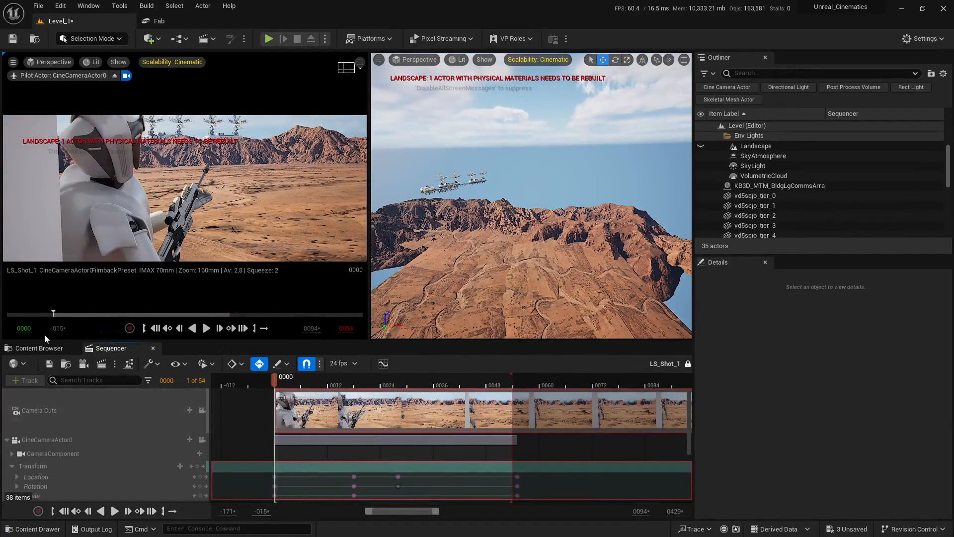
# Open the missiontominerva Actors folder in the project content and look through its blueprints for a vehicle
pyautogui.click(40, 348)
pyautogui.click(261, 433)
pyautogui.scroll(-2, 45, 457)
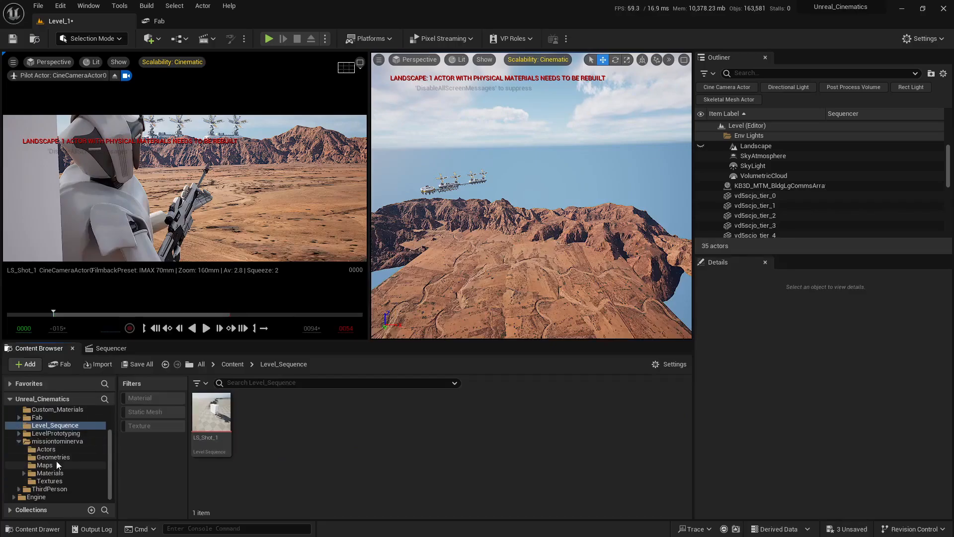
pyautogui.click(55, 441)
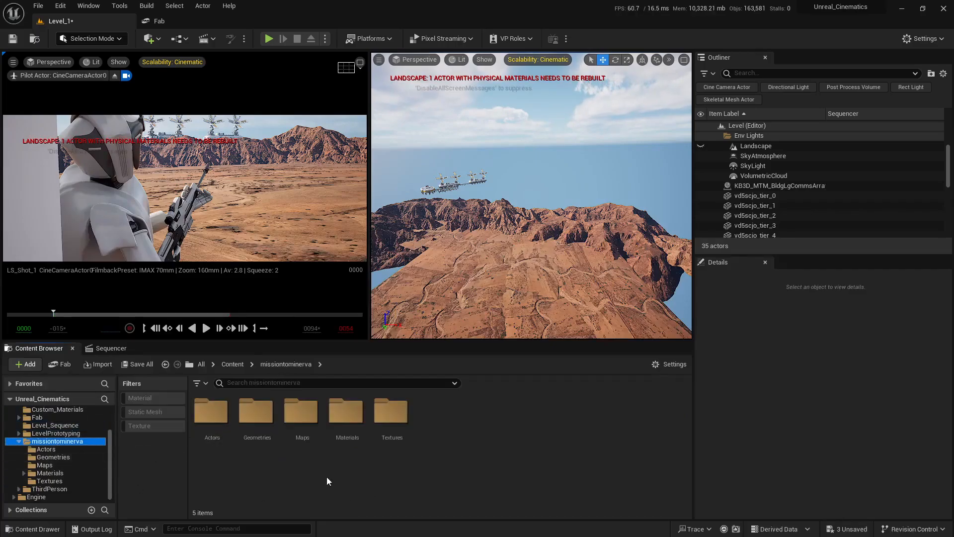
pyautogui.doubleClick(210, 413)
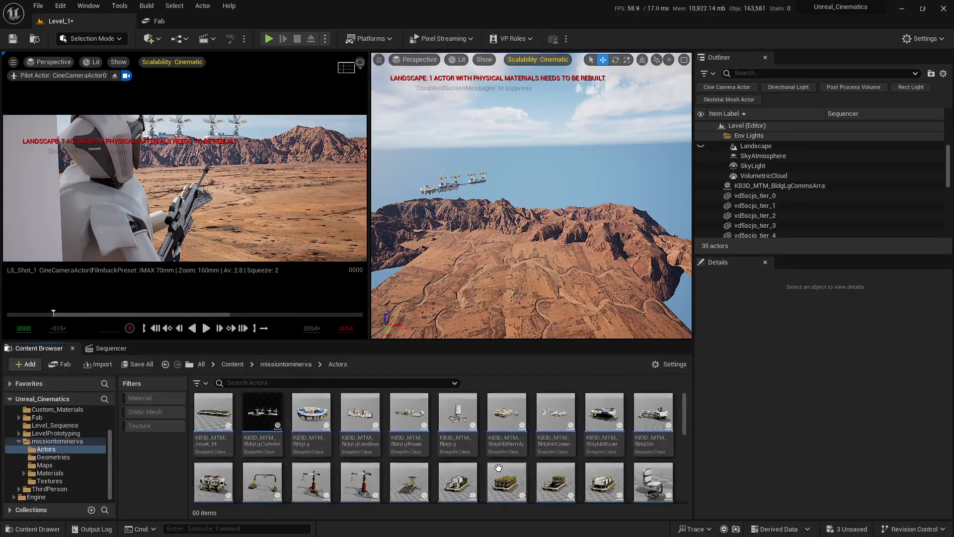
pyautogui.scroll(-1, 501, 459)
pyautogui.scroll(1, 596, 467)
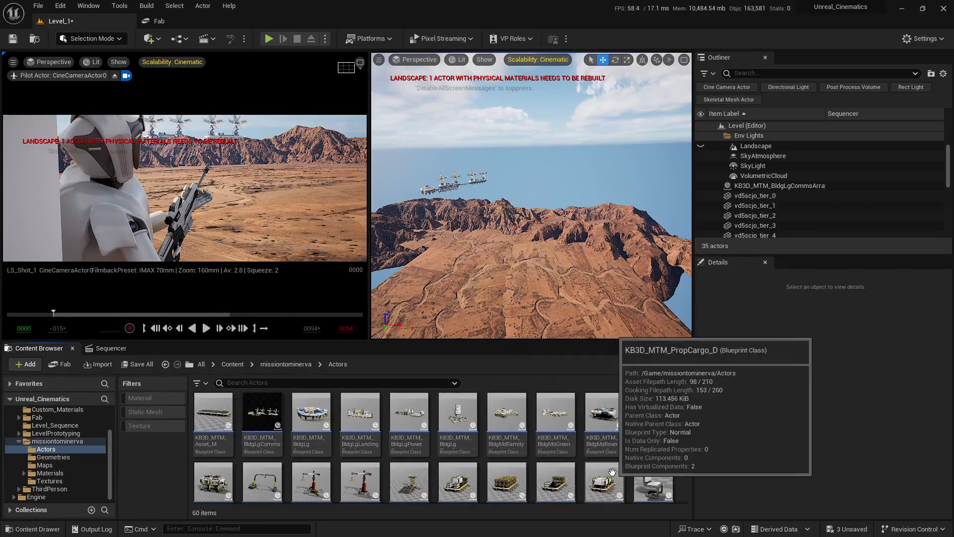
pyautogui.scroll(-1, 603, 470)
pyautogui.scroll(1, 603, 470)
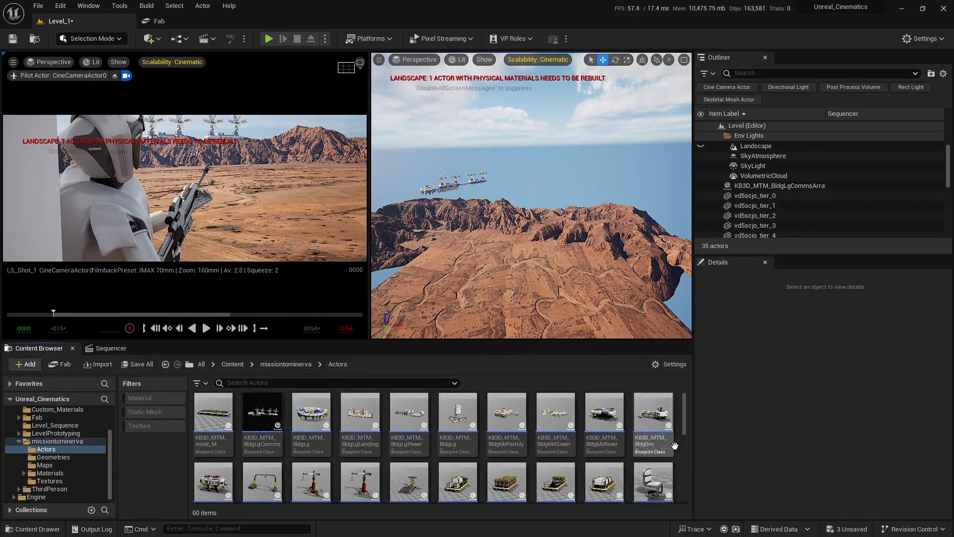
pyautogui.scroll(-5, 497, 477)
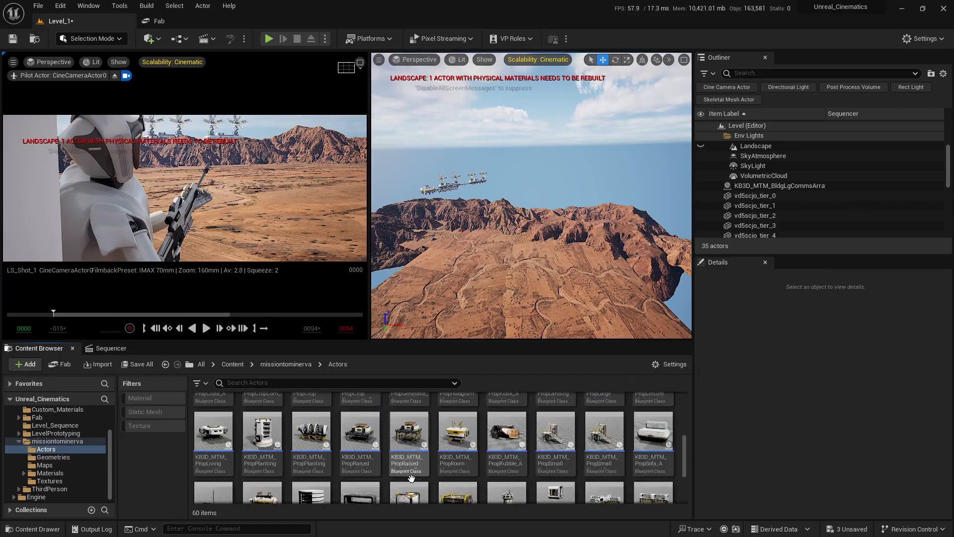
pyautogui.scroll(-1, 403, 477)
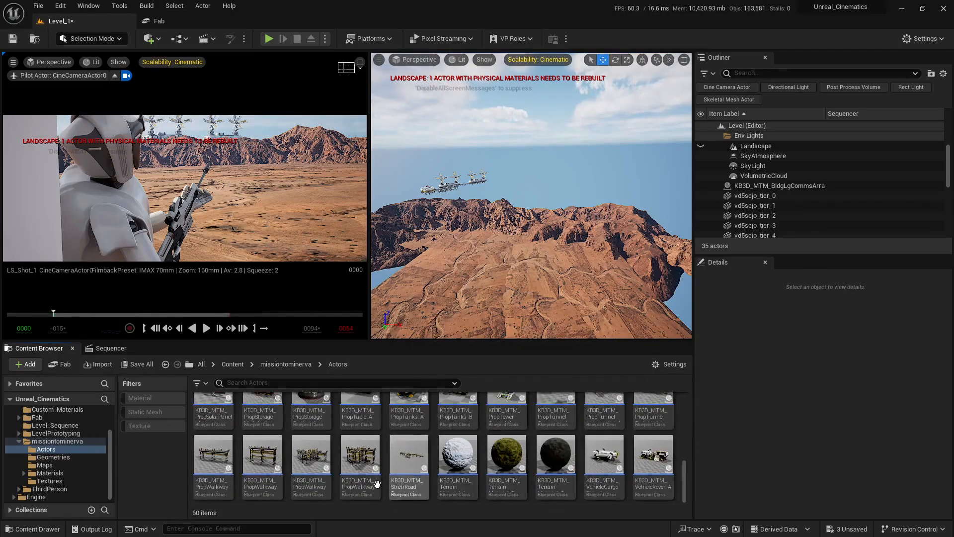
# Open the KB3D_MTM_VehicleCargoShip_A blueprint, examine the ship from several sides in its 3D preview, and close it
pyautogui.doubleClick(596, 453)
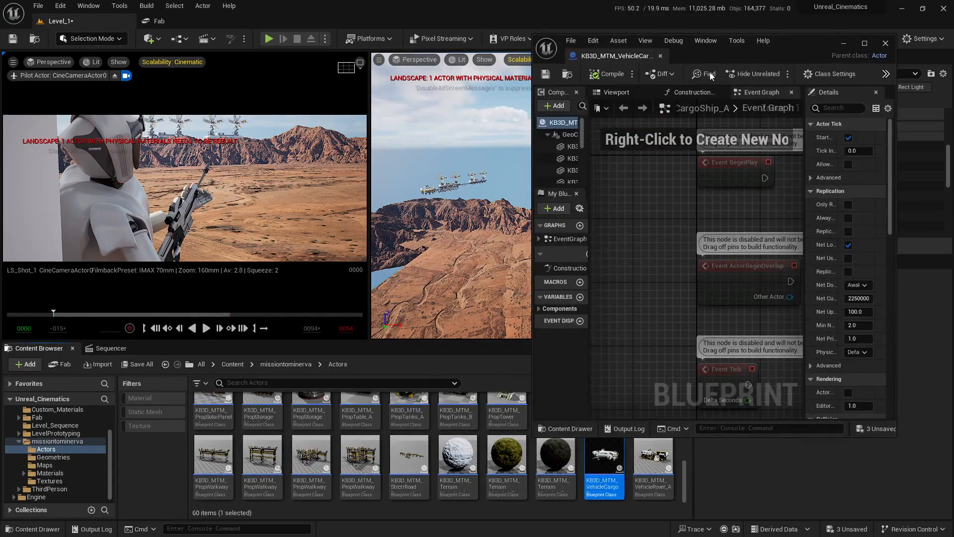
pyautogui.click(864, 43)
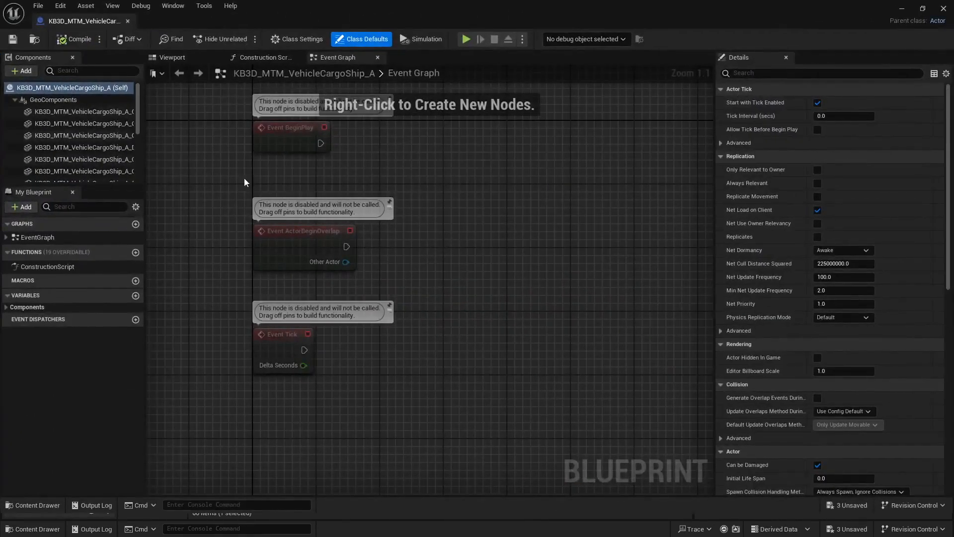
pyautogui.click(162, 56)
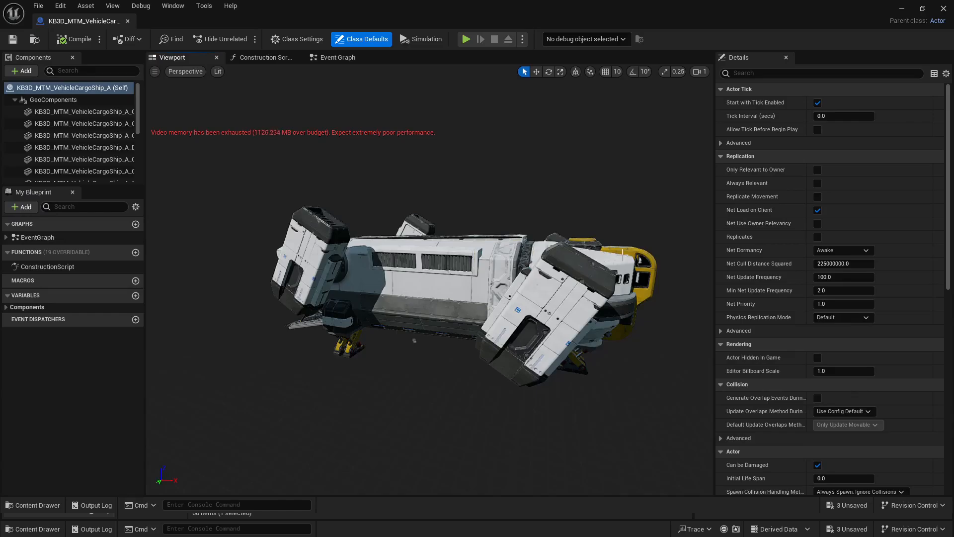
pyautogui.press('d')
pyautogui.moveTo(623, 254); pyautogui.dragTo(566, 288, button='right')
pyautogui.scroll(1, 622, 254)
pyautogui.press('w')
pyautogui.press('a')
pyautogui.press('d')
pyautogui.press('a')
pyautogui.press('d')
pyautogui.press('a')
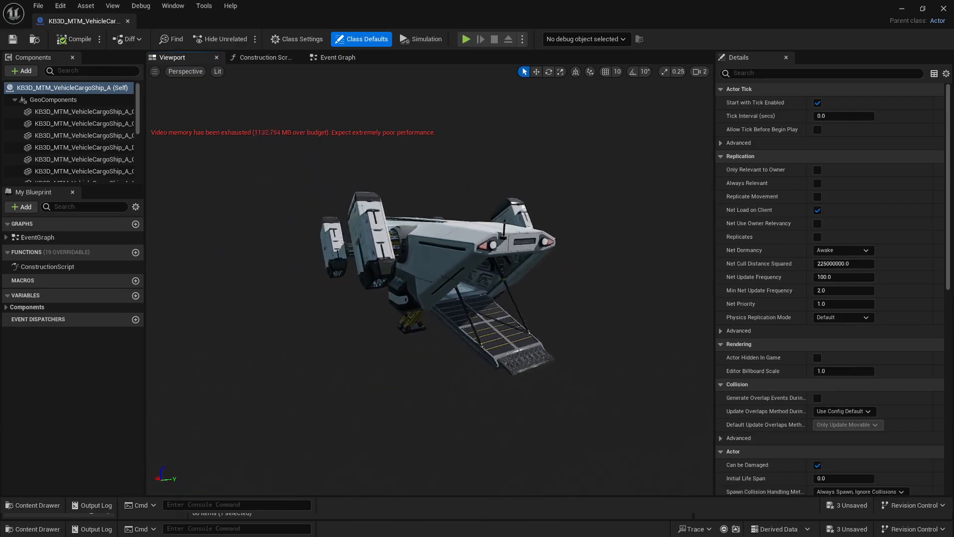
pyautogui.moveTo(626, 234); pyautogui.dragTo(616, 234, button='right')
pyautogui.press('d')
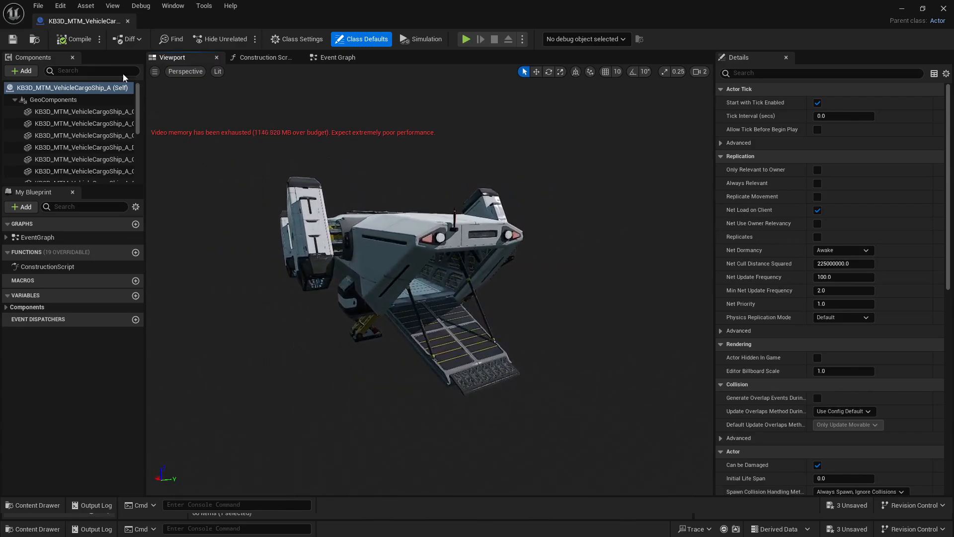
pyautogui.click(127, 21)
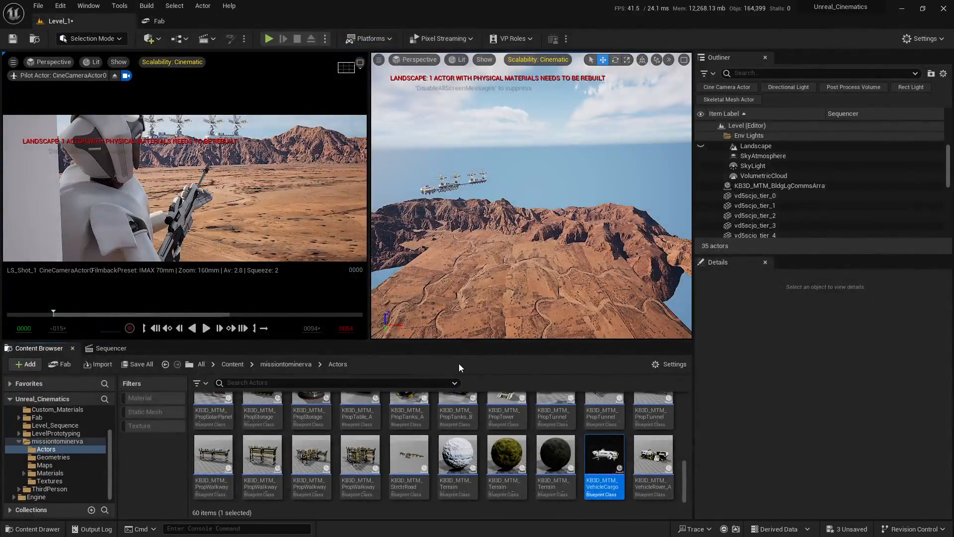
# Place the cargo ship blueprint in the level near the cliffs at about X -1051, Y -17539, Z 478
pyautogui.scroll(3, 56, 429)
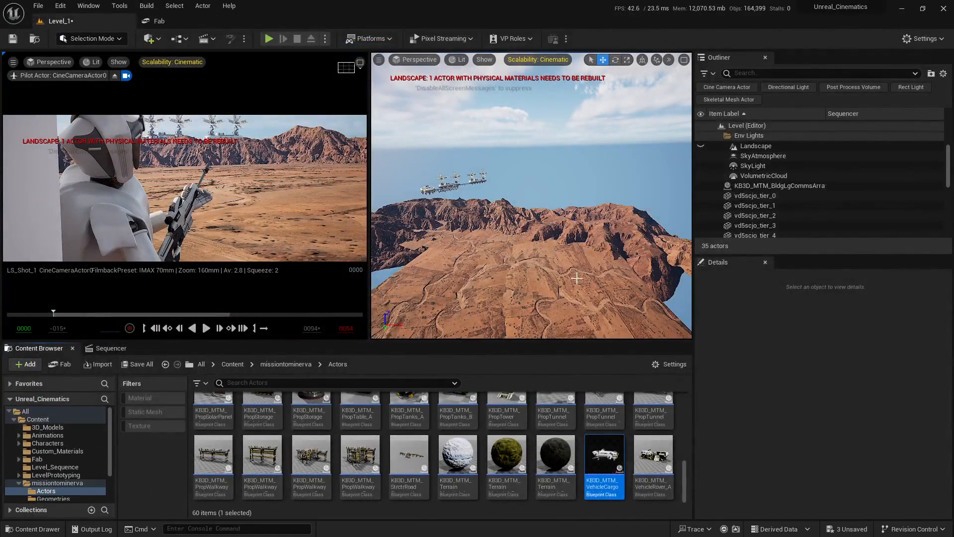
pyautogui.moveTo(626, 275); pyautogui.dragTo(607, 282, button='right')
pyautogui.press('d')
pyautogui.press('w')
pyautogui.moveTo(604, 464); pyautogui.dragTo(571, 246)
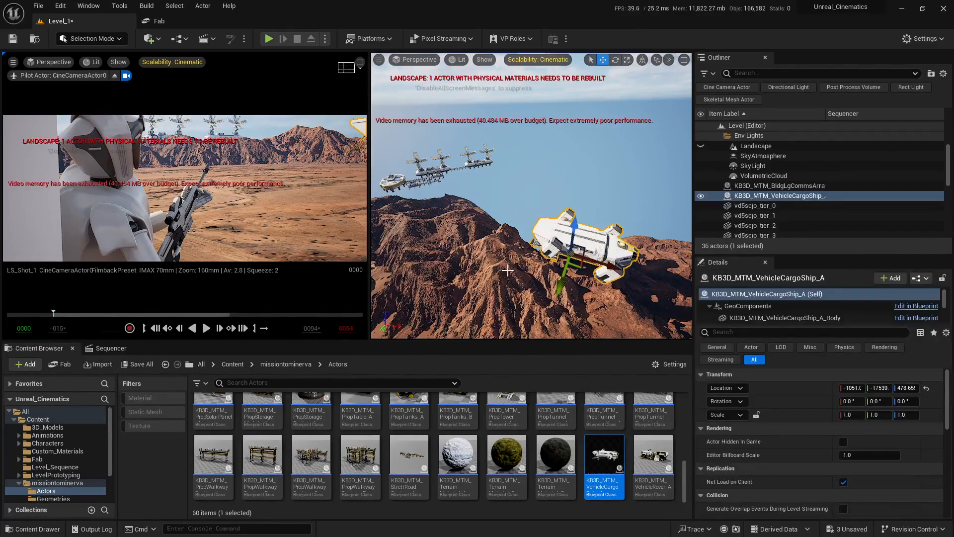
# Move the cargo ship over the cliffs to about X -5188, Y -19091 and rotate it to a yaw of about -62.1°
pyautogui.moveTo(507, 270); pyautogui.dragTo(520, 286, button='right')
pyautogui.moveTo(542, 222); pyautogui.dragTo(518, 221)
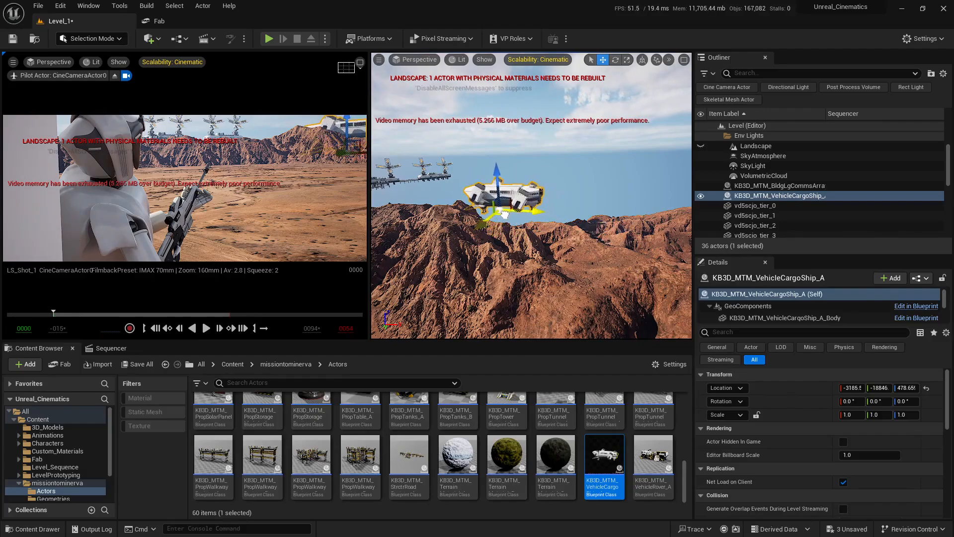
pyautogui.moveTo(504, 214); pyautogui.dragTo(502, 215)
pyautogui.moveTo(503, 215); pyautogui.dragTo(455, 213, button='right')
pyautogui.moveTo(572, 302); pyautogui.dragTo(572, 302, button='right')
pyautogui.moveTo(566, 280); pyautogui.dragTo(511, 256)
pyautogui.moveTo(504, 305); pyautogui.dragTo(531, 303, button='right')
pyautogui.press('e')
pyautogui.moveTo(557, 267); pyautogui.dragTo(599, 251)
# Raise the cargo ship to about Z 799, shift it to about X -5440, Y -19161, and deselect it
pyautogui.press('w')
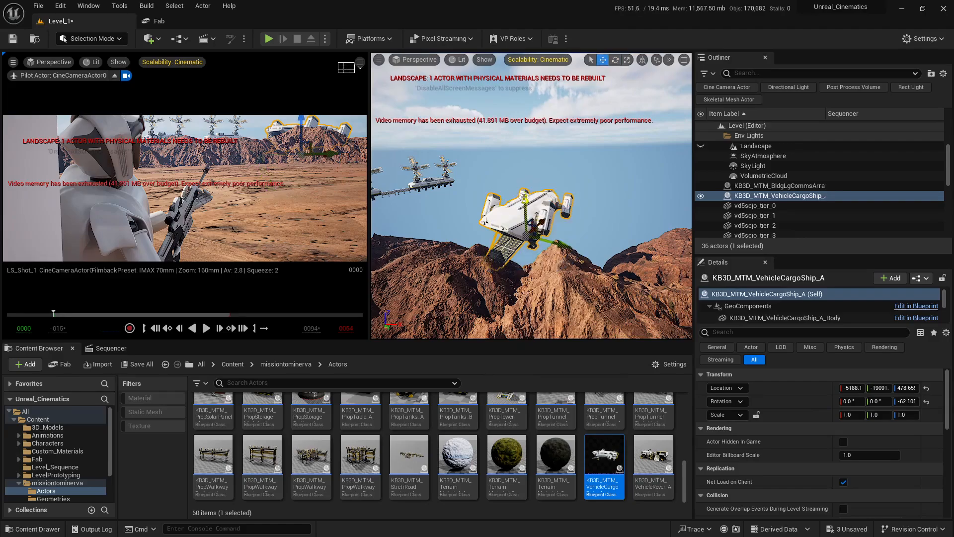
pyautogui.moveTo(525, 197); pyautogui.dragTo(522, 189)
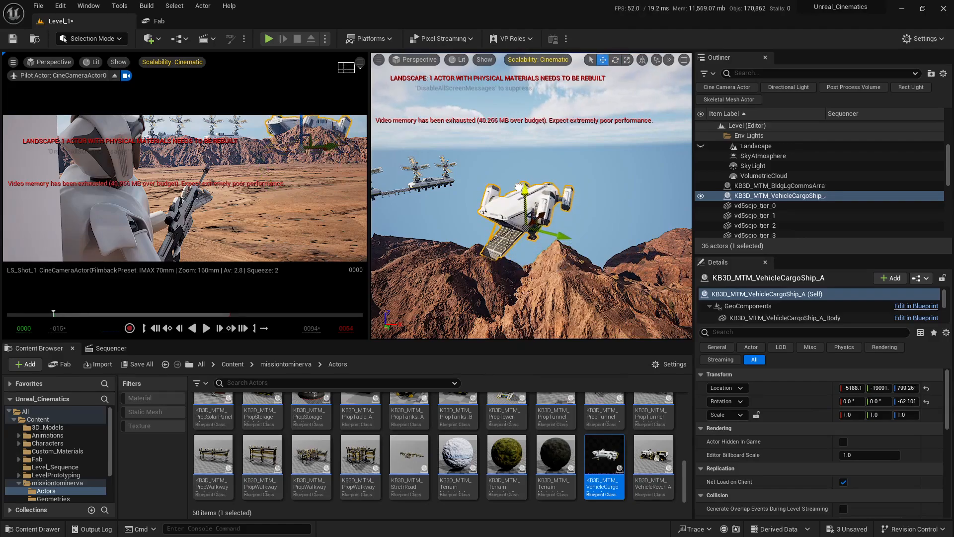
pyautogui.scroll(4, 588, 226)
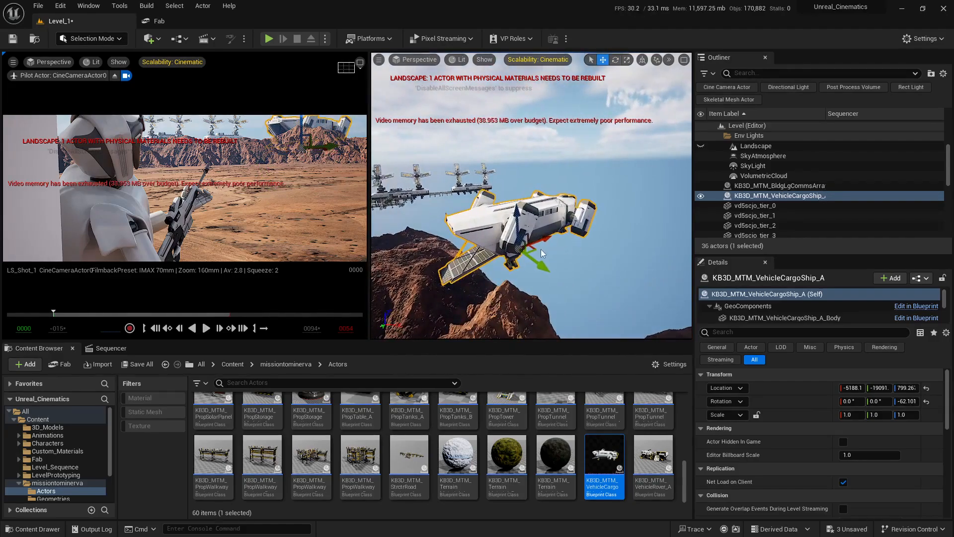
pyautogui.moveTo(533, 251); pyautogui.dragTo(497, 216)
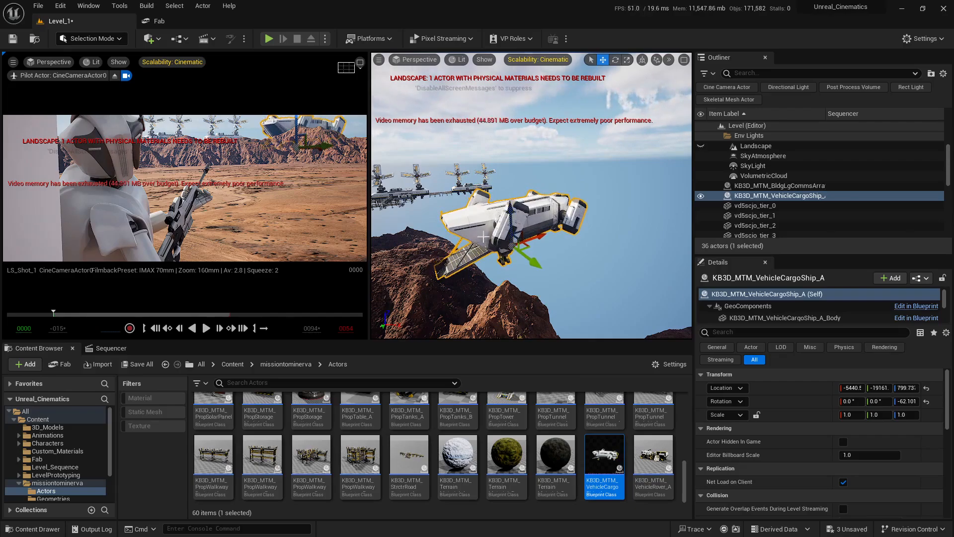
pyautogui.click(517, 274)
# Select CineCameraActor0 beside the character and expand its Rotation channels in the LS_Shot_1 sequence
pyautogui.press('s')
pyautogui.moveTo(517, 273); pyautogui.dragTo(486, 280, button='right')
pyautogui.press('w')
pyautogui.press('w')
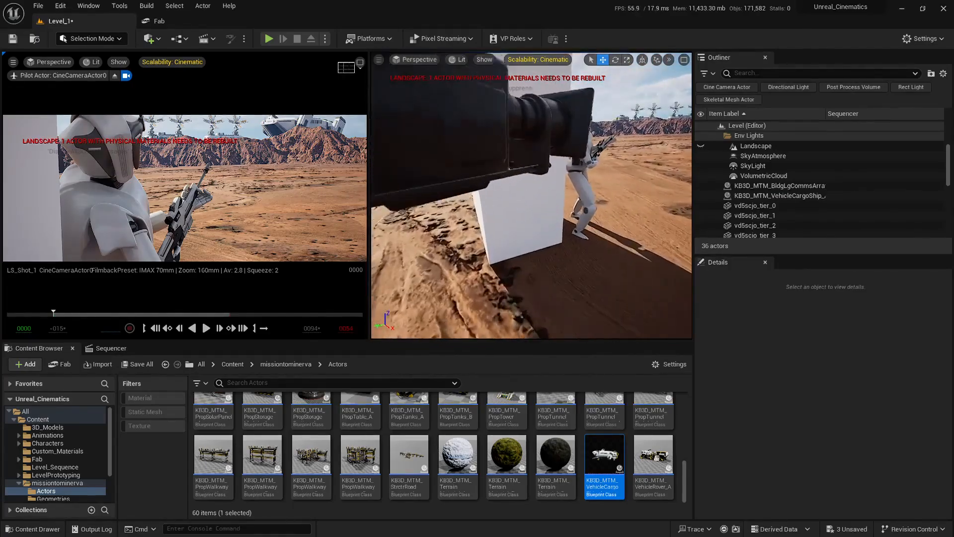
pyautogui.press('s')
pyautogui.moveTo(558, 274); pyautogui.dragTo(559, 274, button='right')
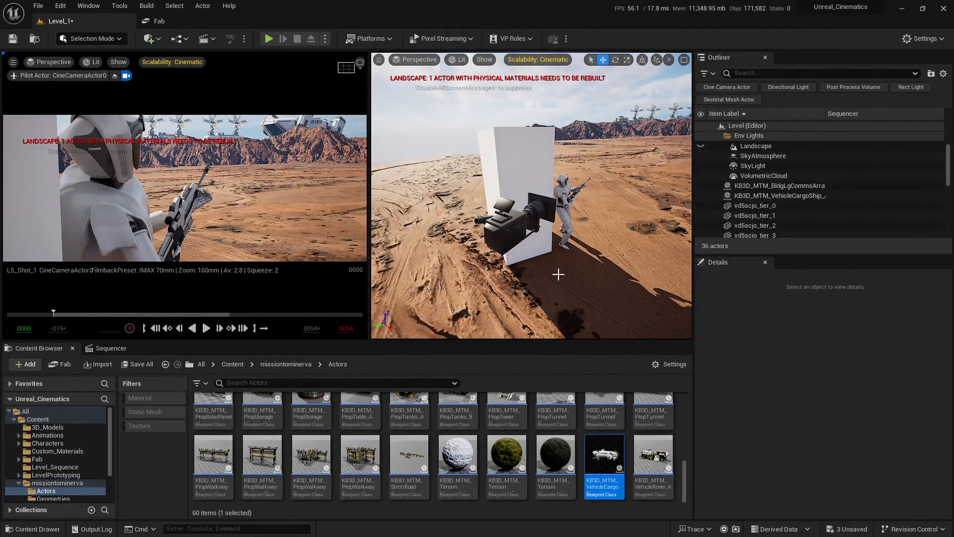
pyautogui.click(517, 225)
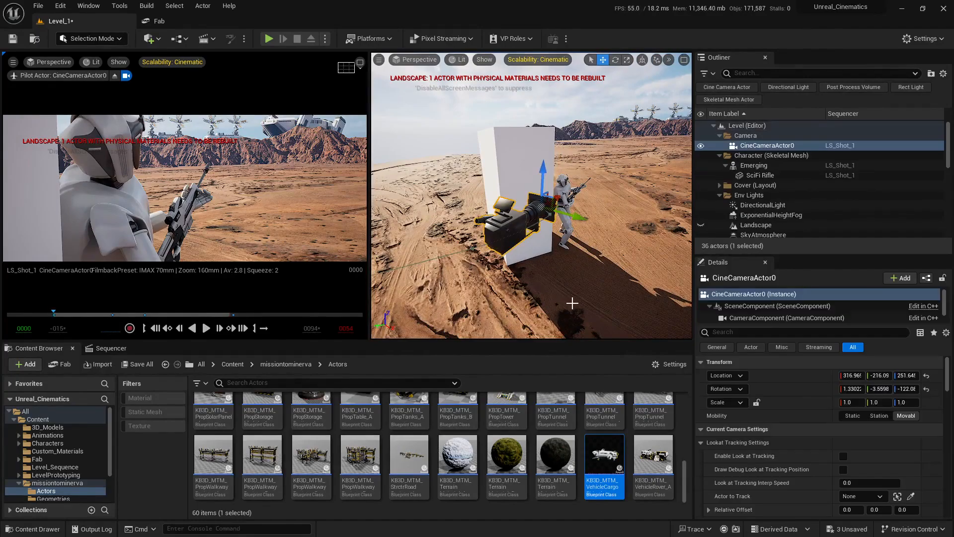
pyautogui.click(110, 348)
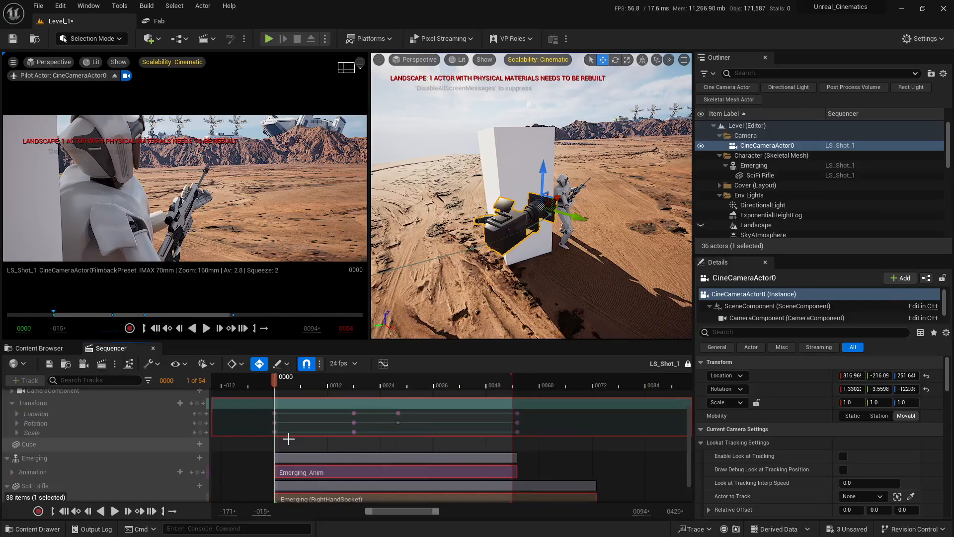
pyautogui.click(365, 457)
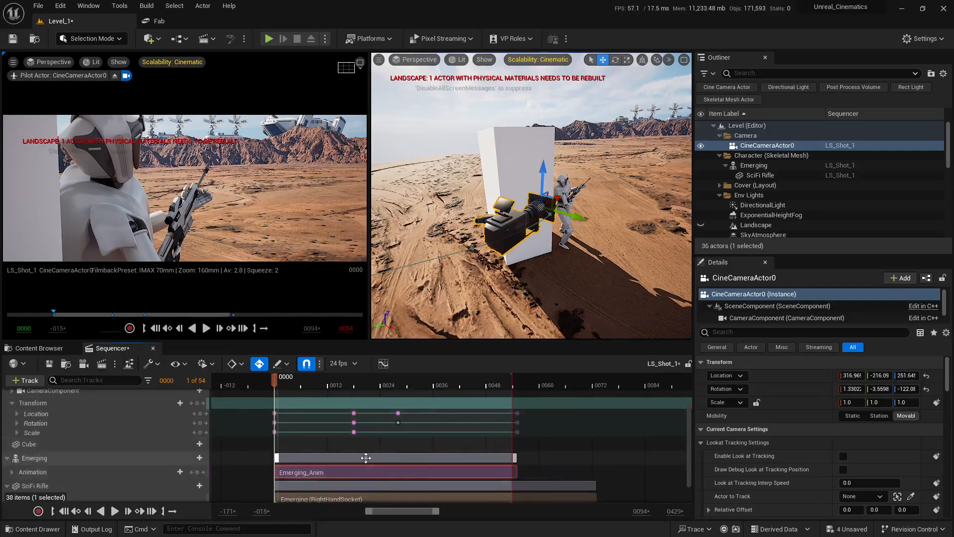
pyautogui.moveTo(366, 457); pyautogui.dragTo(416, 466, button='right')
pyautogui.keyDown('ctrl'); pyautogui.scroll(3, 402, 462); pyautogui.keyUp('ctrl')
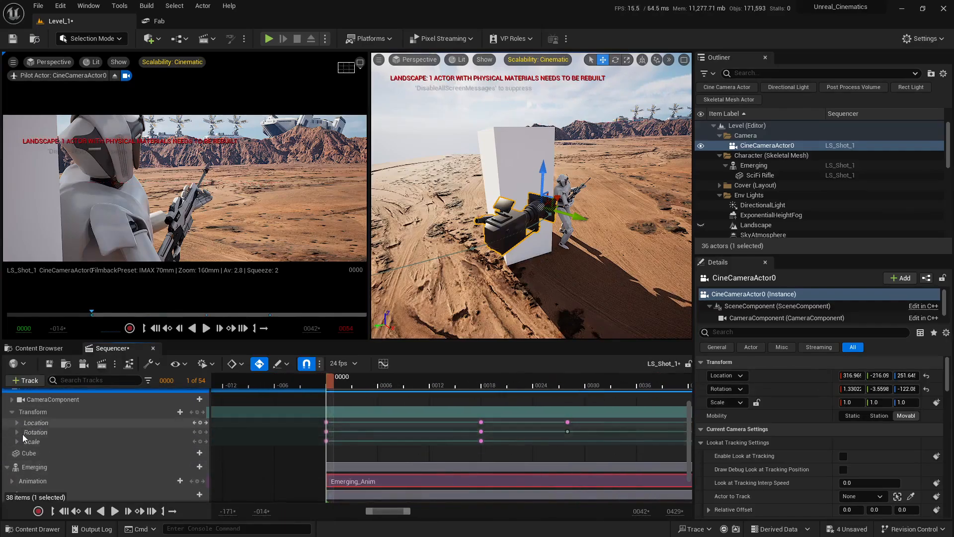
pyautogui.click(17, 432)
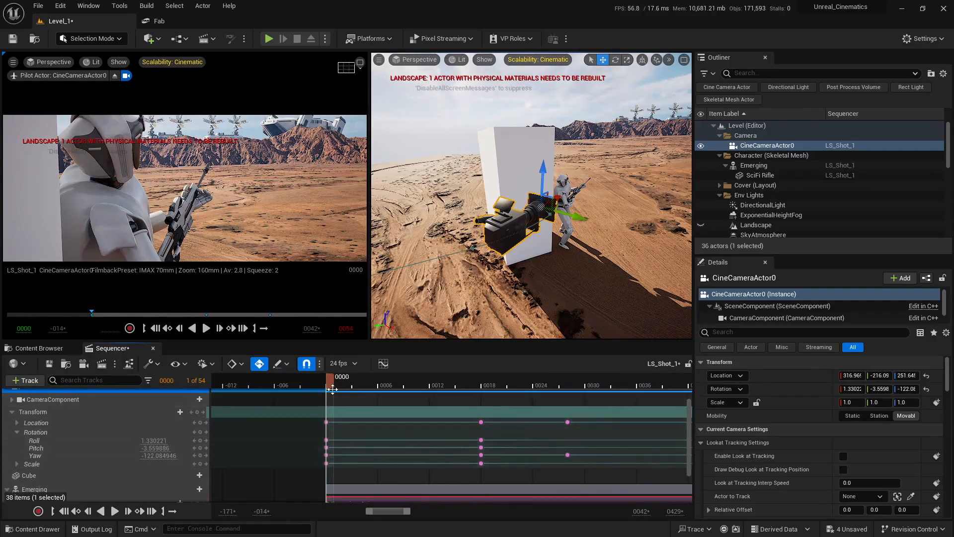
# Set the cinematic camera's pitch at frame 0000 to 0
pyautogui.click(155, 448)
pyautogui.write('0')
pyautogui.press('Return')
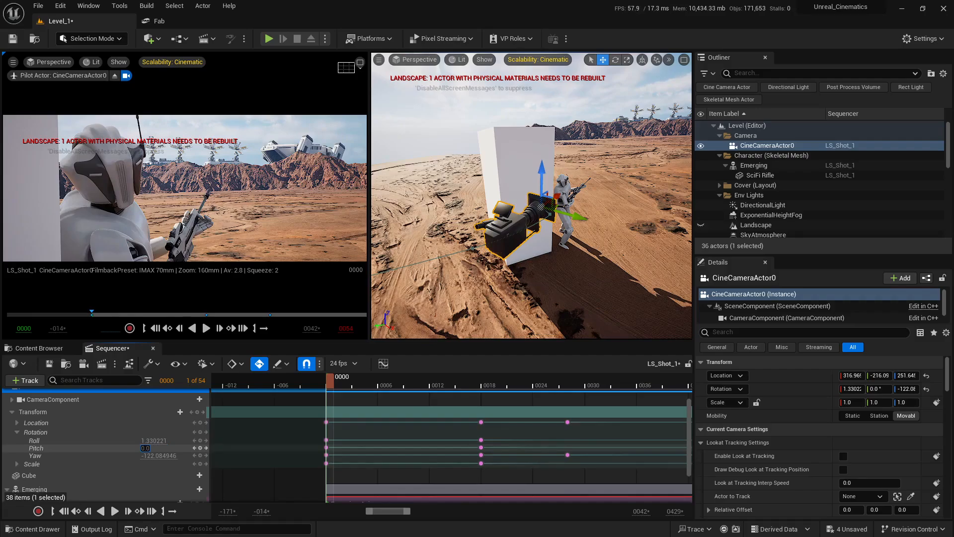
# Rotate the cinematic camera slightly downward to a pitch of about -1.33° at frame 0000
pyautogui.moveTo(653, 214); pyautogui.dragTo(462, 229, button='right')
pyautogui.press('w')
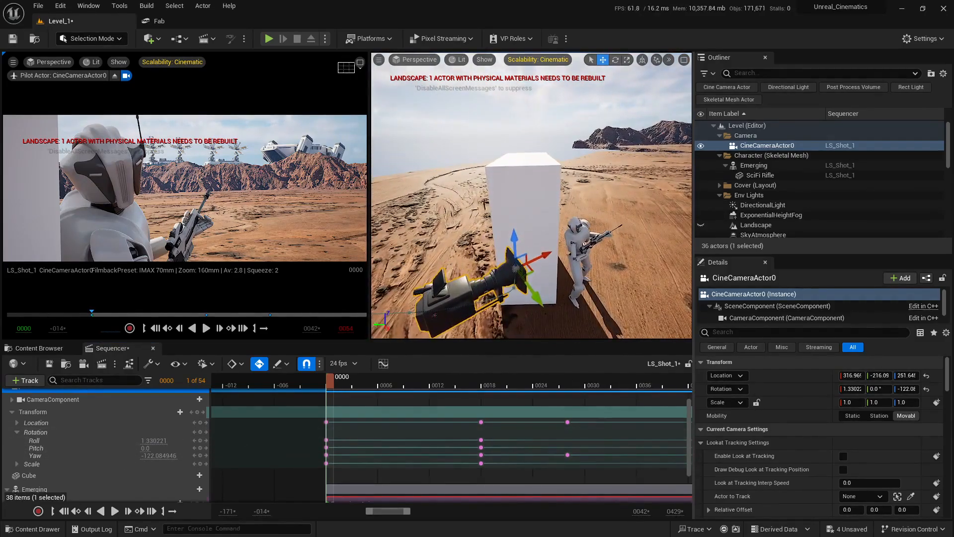
pyautogui.press('a')
pyautogui.moveTo(648, 181); pyautogui.dragTo(685, 187, button='right')
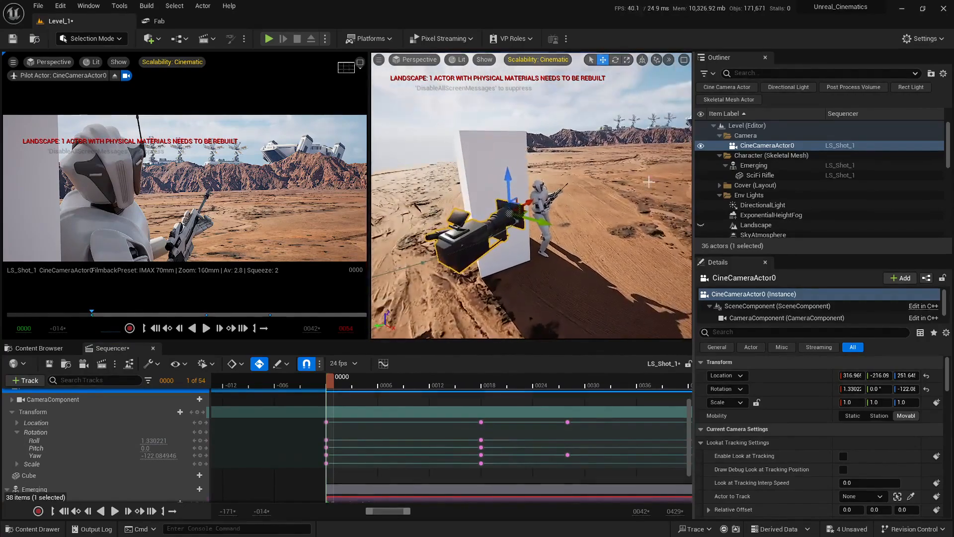
pyautogui.click(643, 63)
pyautogui.click(643, 64)
pyautogui.moveTo(623, 99); pyautogui.dragTo(608, 99, button='right')
pyautogui.press('d')
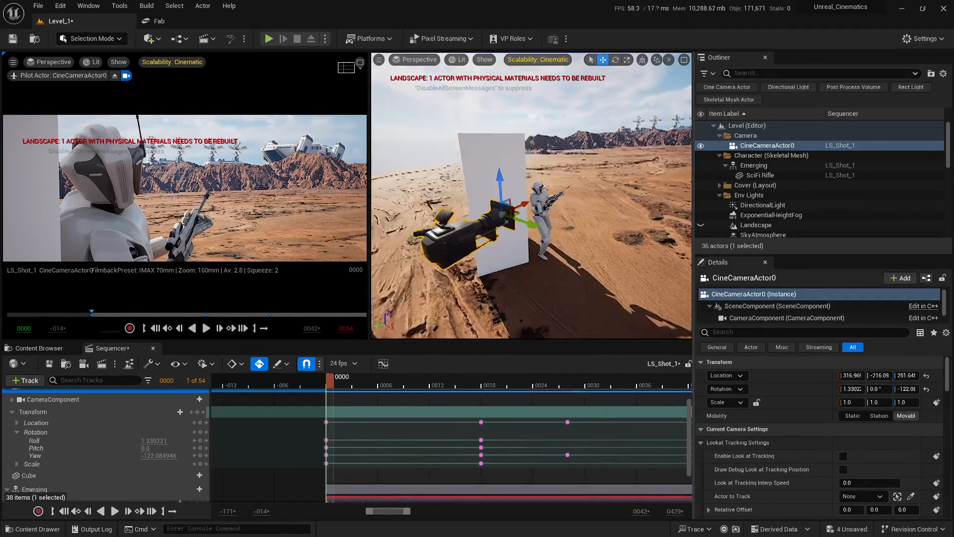
pyautogui.moveTo(612, 216)
pyautogui.mouseDown(button='right')
pyautogui.moveTo(579, 215)
pyautogui.moveTo(596, 217)
pyautogui.mouseUp(button='right')
pyautogui.press('a')
pyautogui.press('e')
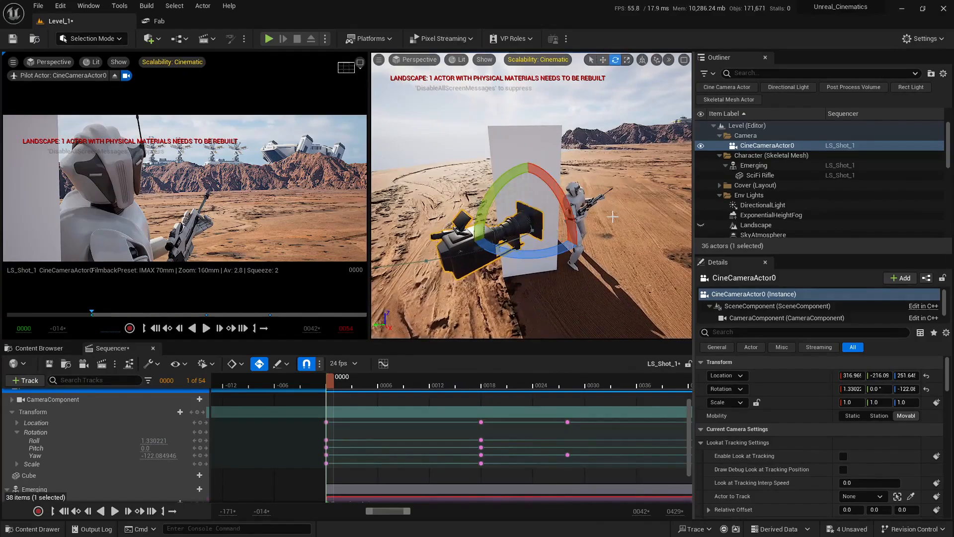
pyautogui.moveTo(489, 201); pyautogui.dragTo(488, 198)
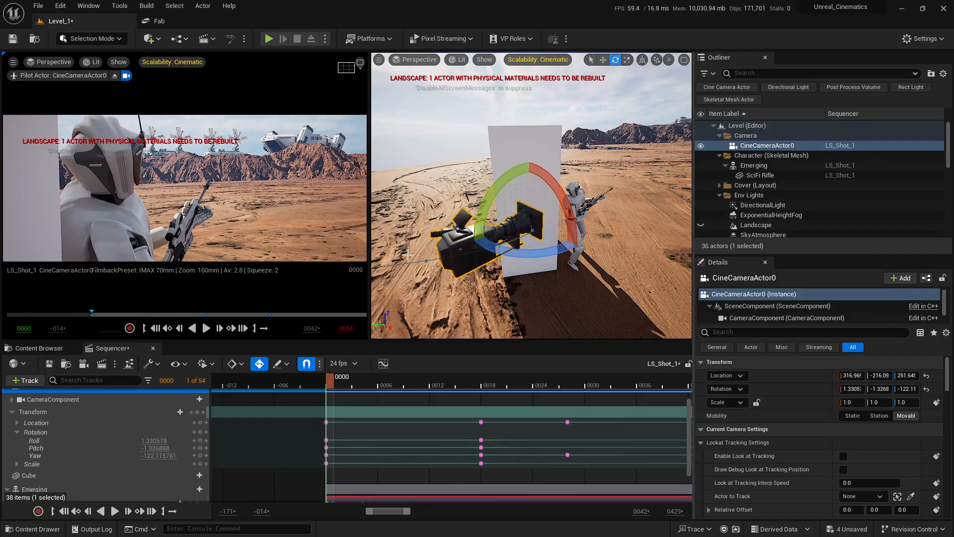
# Set the cinematic camera's pitch at frame 0000 to -1.3
pyautogui.click(156, 448)
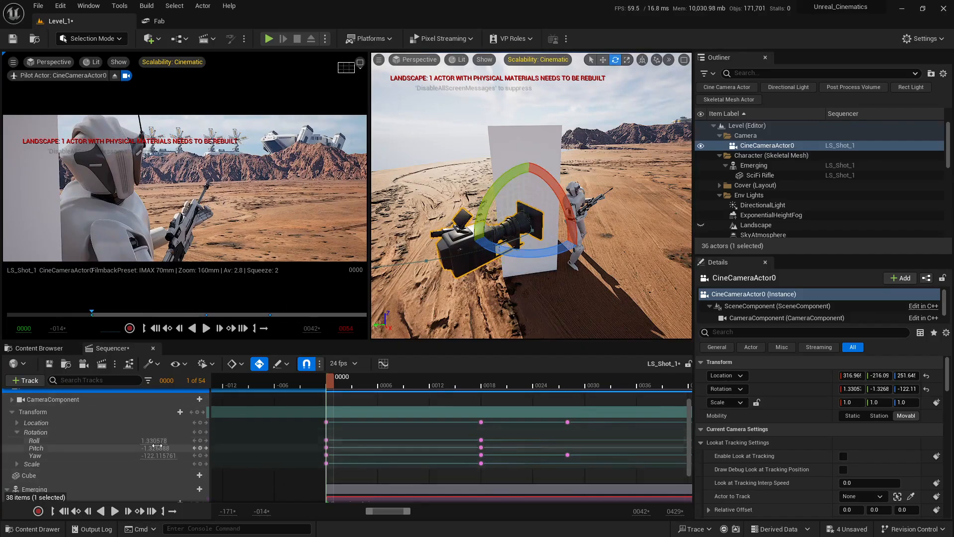
pyautogui.press('End')
pyautogui.press('BackSpace')
pyautogui.press('BackSpace')
pyautogui.press('BackSpace')
pyautogui.press('BackSpace')
pyautogui.press('BackSpace')
pyautogui.press('BackSpace')
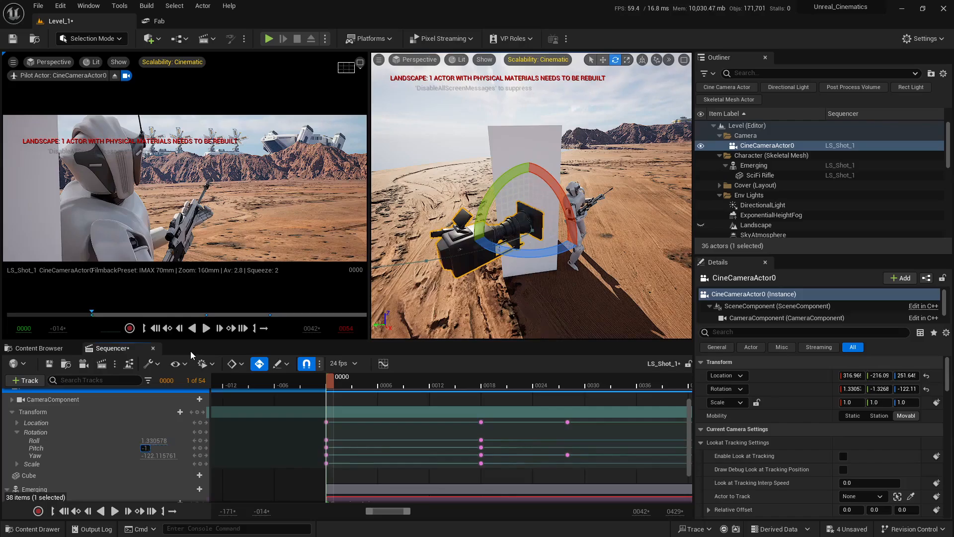
pyautogui.write('3')
pyautogui.press('Return')
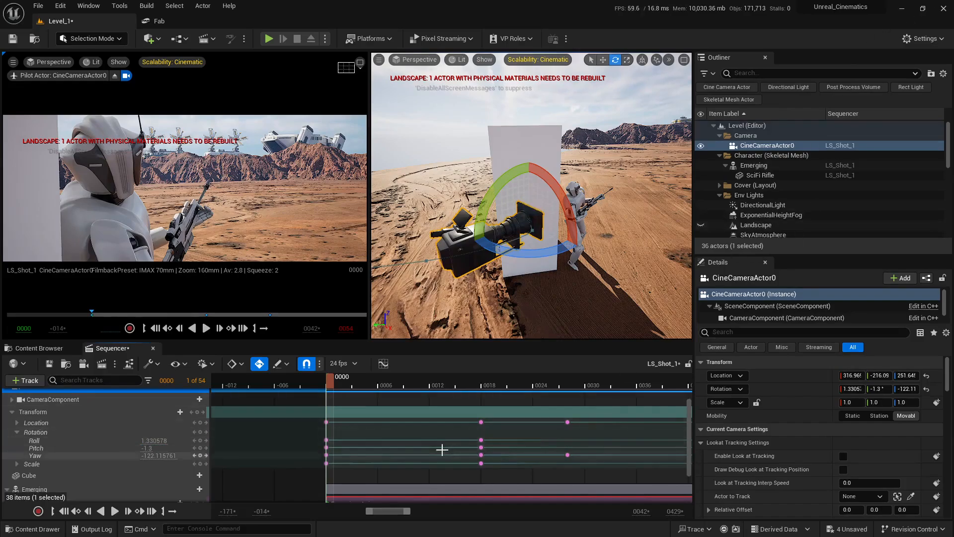
# Try pitch values of -1.2 and -1.1 for the cinematic camera at frame 0000
pyautogui.click(158, 448)
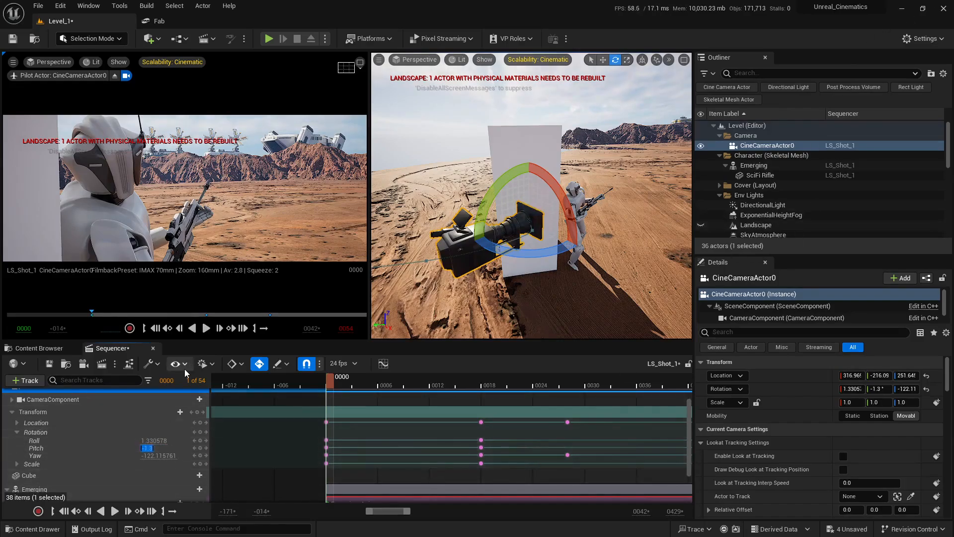
pyautogui.write('-1.2')
pyautogui.press('Return')
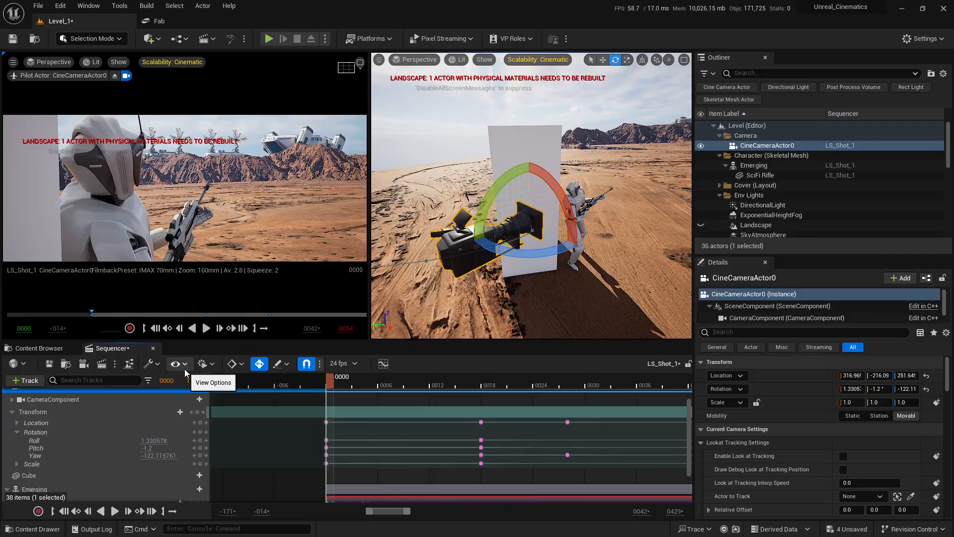
pyautogui.click(148, 448)
pyautogui.write('-1.')
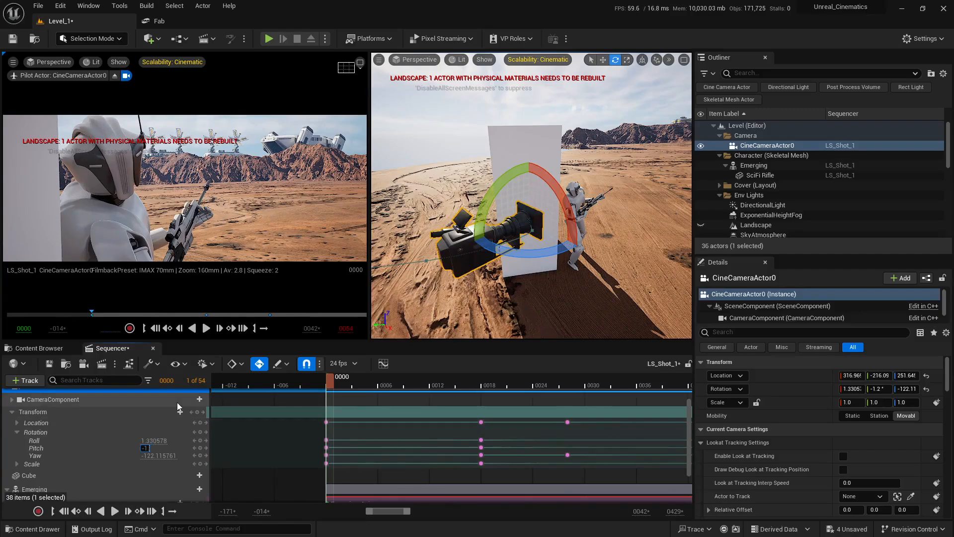
pyautogui.write('1')
pyautogui.press('Return')
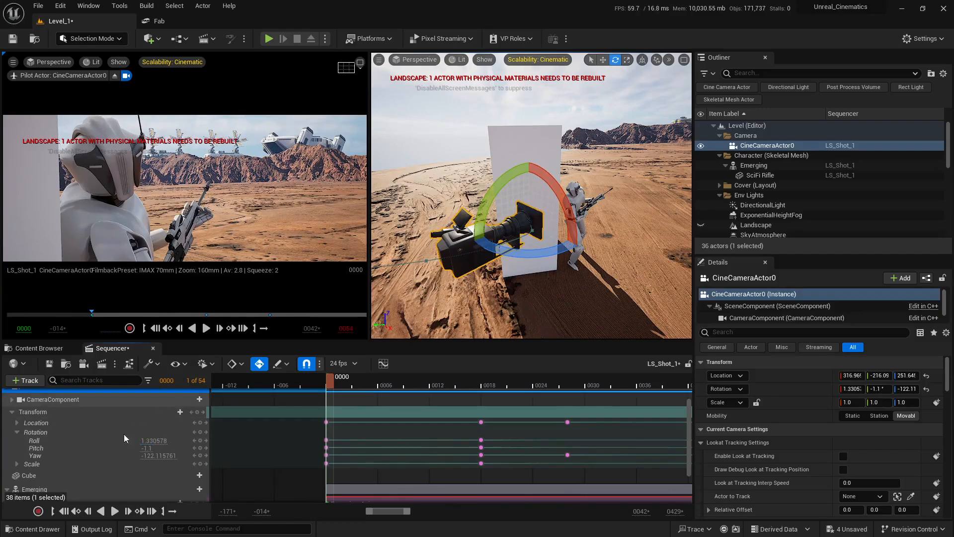
# Try pitch values of -1.15 and -1.2 for the cinematic camera at frame 0000
pyautogui.click(148, 446)
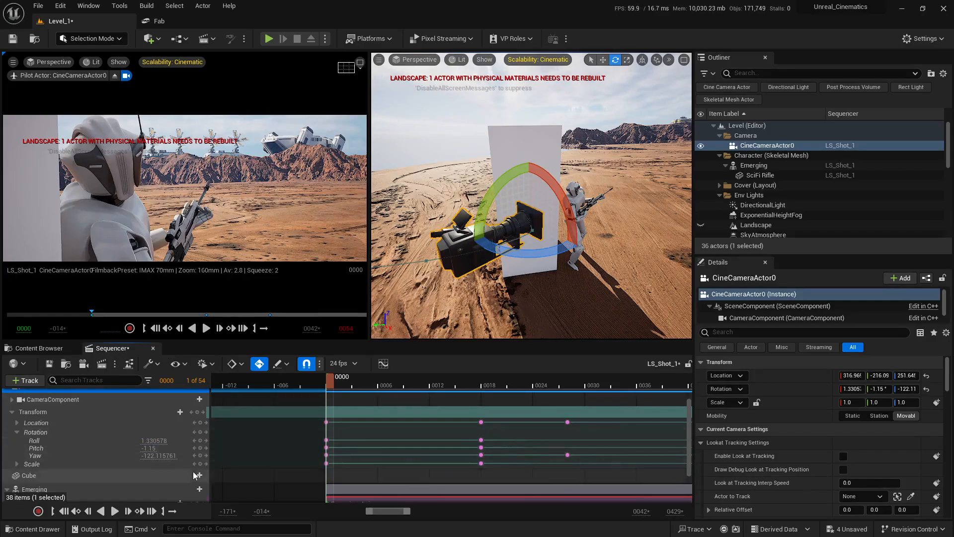
pyautogui.click(148, 448)
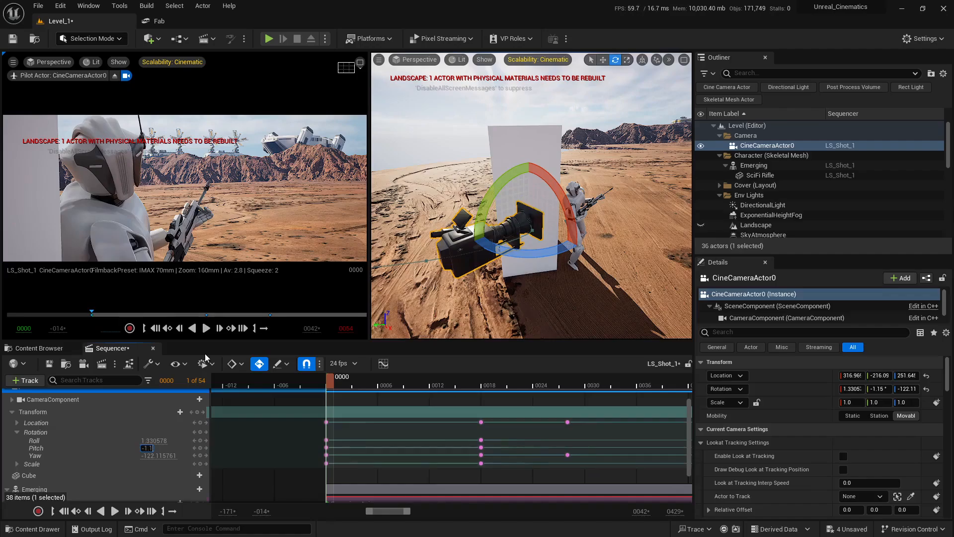
pyautogui.write('-1.2')
pyautogui.press('Return')
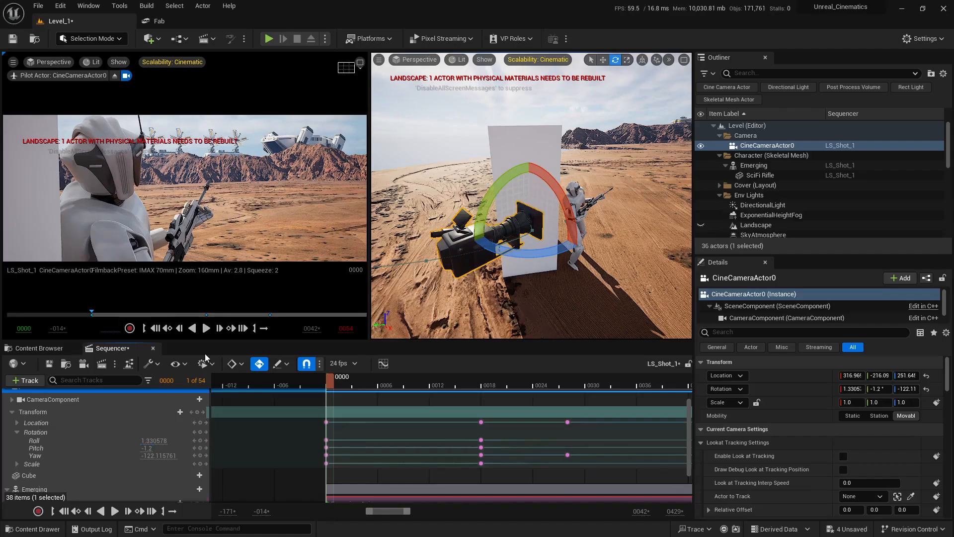
# Set the cinematic camera's pitch at frame 0000 to -1.15
pyautogui.click(147, 447)
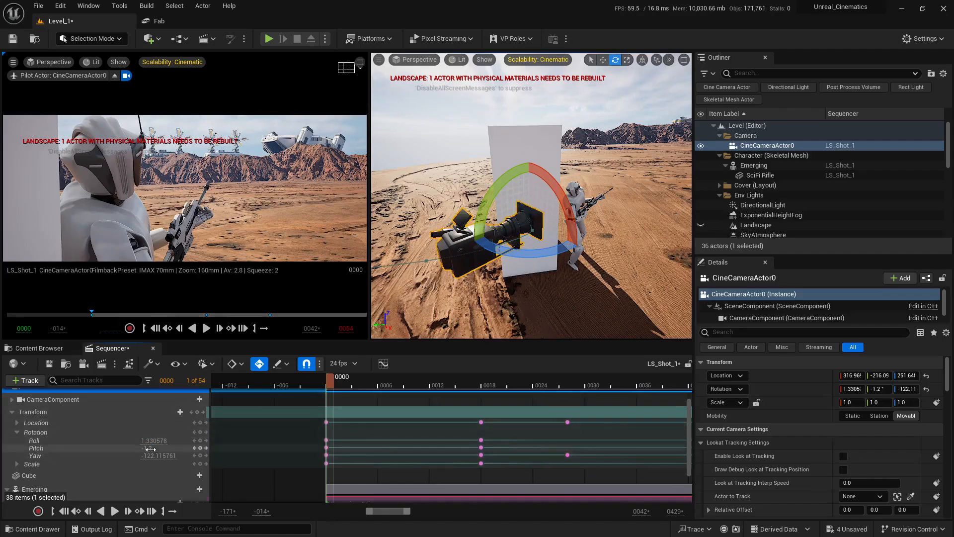
pyautogui.write('-1')
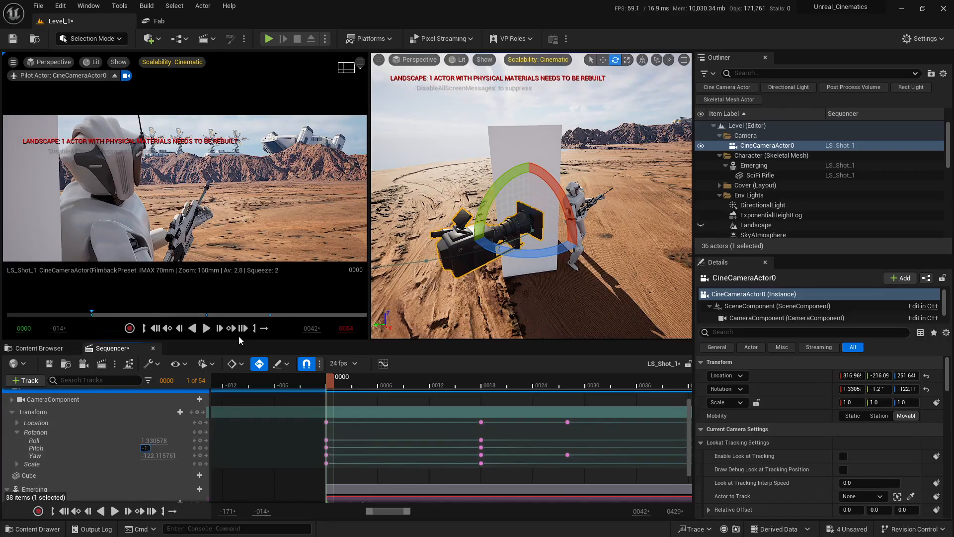
pyautogui.write('.15')
pyautogui.press('Return')
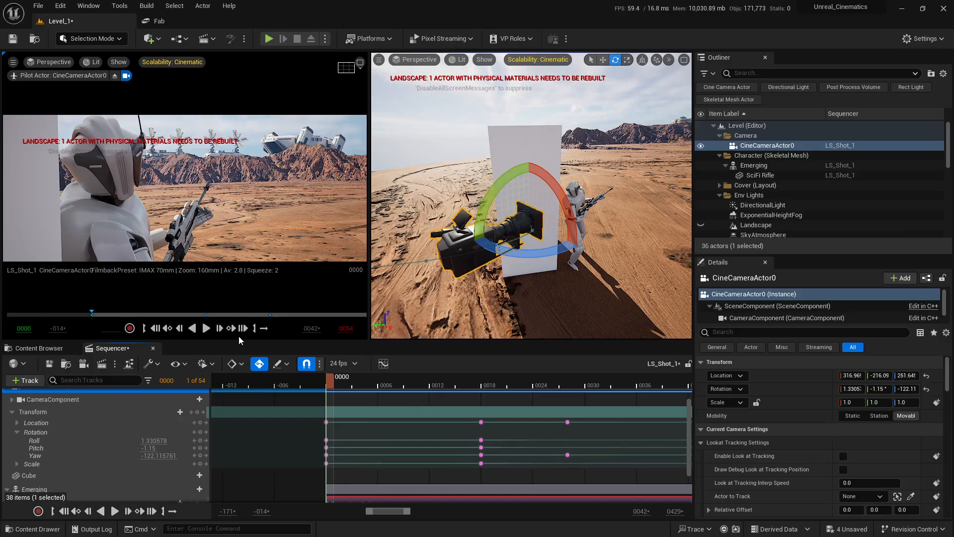
# Switch to the move tool and set the cinematic camera's roll at frame 0000 to 0
pyautogui.press('w')
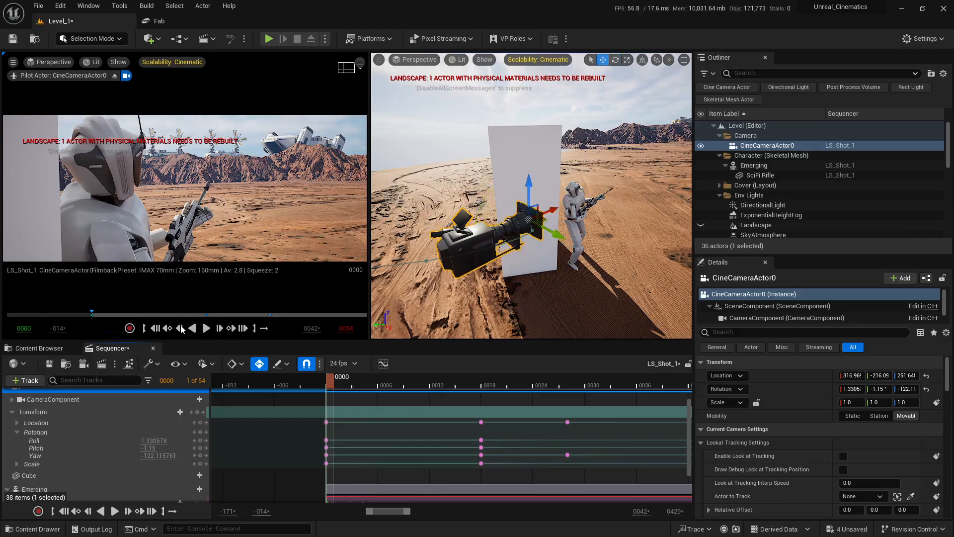
pyautogui.moveTo(489, 272); pyautogui.dragTo(524, 272, button='right')
pyautogui.click(156, 437)
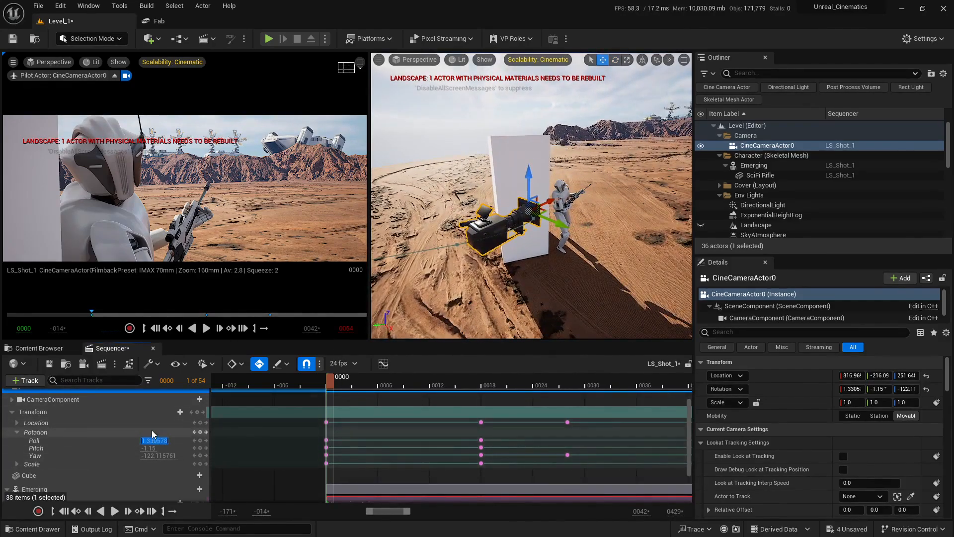
pyautogui.write('0')
pyautogui.press('Return')
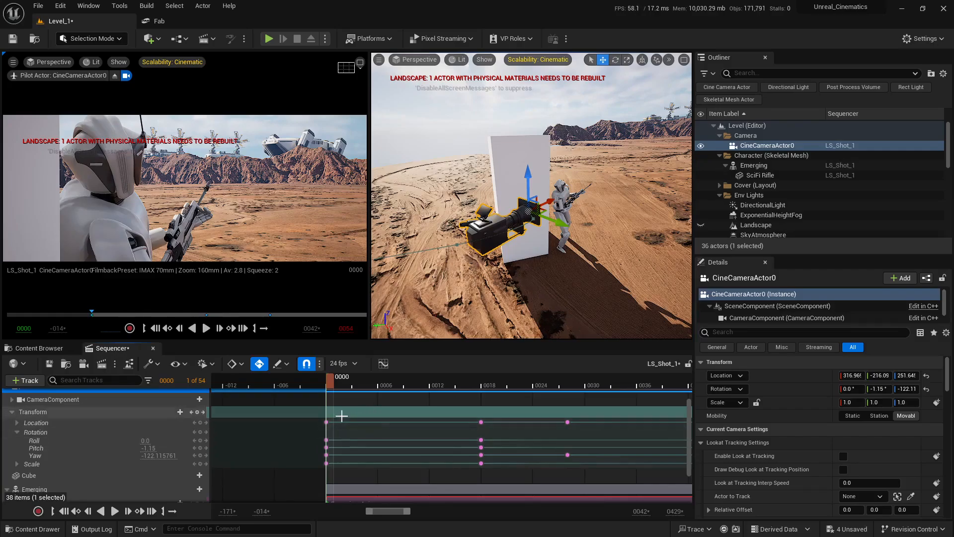
# Copy the camera's Roll and Pitch keyframes from frame 0000 and paste them at frame 0018
pyautogui.moveTo(367, 432); pyautogui.dragTo(311, 449)
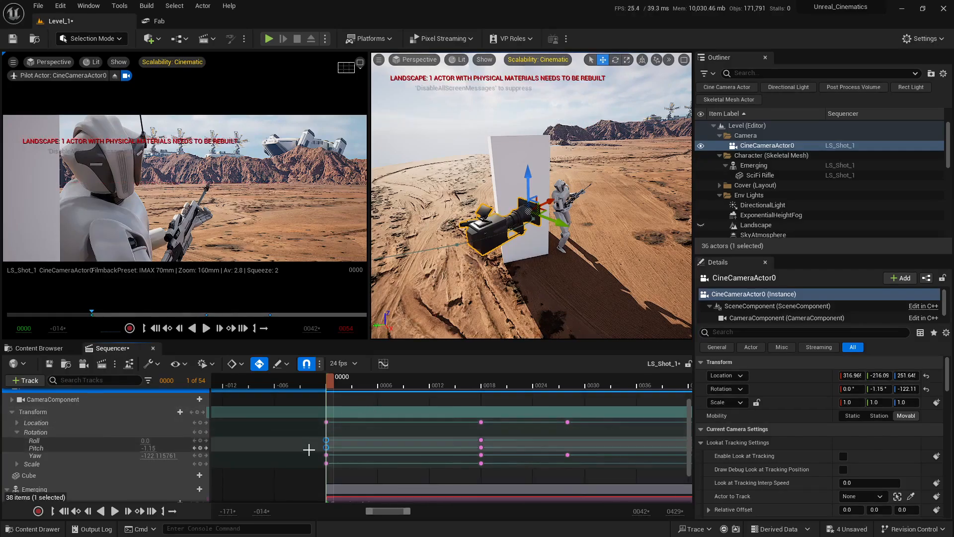
pyautogui.keyDown('ctrl'); pyautogui.scroll(-3, 383, 434); pyautogui.keyUp('ctrl')
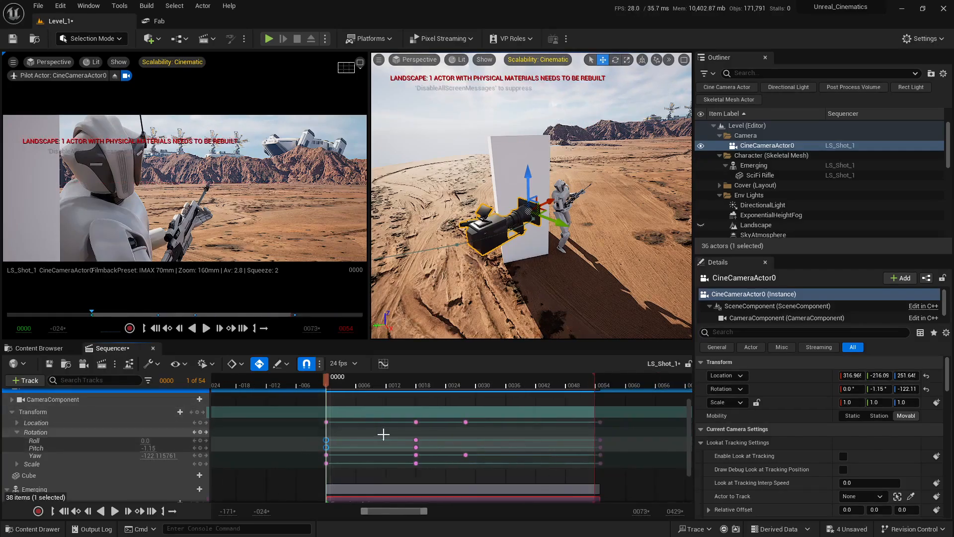
pyautogui.moveTo(383, 434); pyautogui.dragTo(344, 441, button='right')
pyautogui.moveTo(313, 386); pyautogui.dragTo(377, 384)
pyautogui.keyDown('ctrl'); pyautogui.scroll(2, 370, 462); pyautogui.keyUp('ctrl')
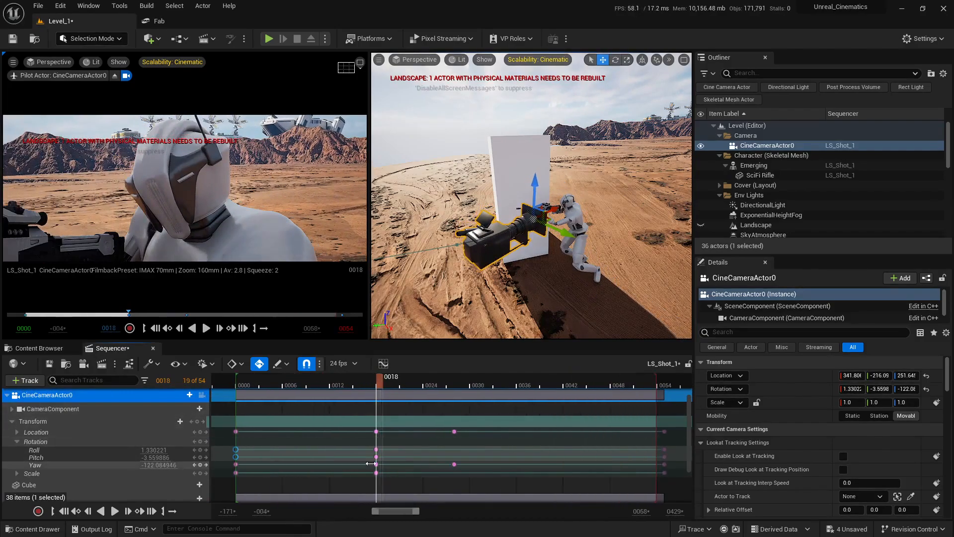
pyautogui.hotkey('ctrl', 'v')
pyautogui.keyDown('ctrl'); pyautogui.scroll(-2, 422, 429); pyautogui.keyUp('ctrl')
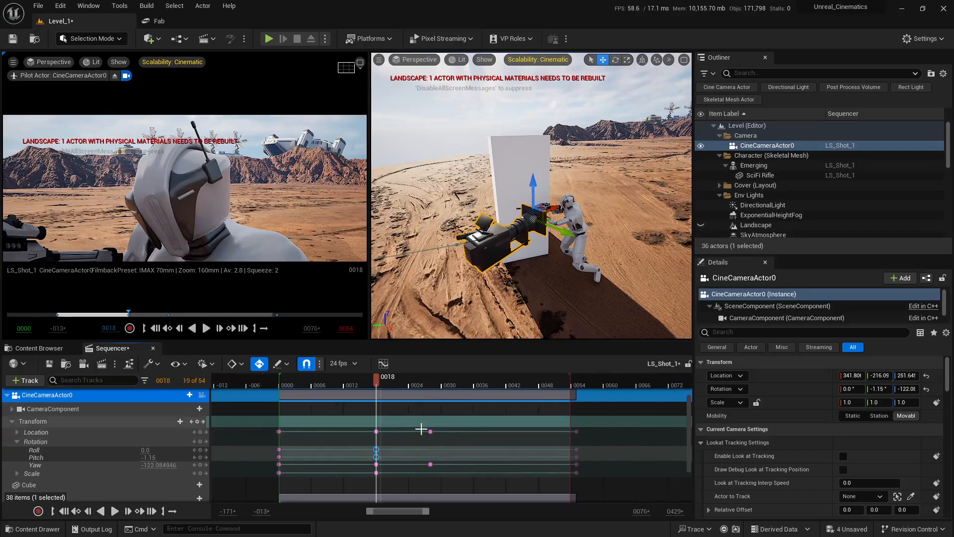
# Paste the copied Roll and Pitch keyframes at frame 0055 and return the playhead to frame 0000
pyautogui.moveTo(431, 433); pyautogui.dragTo(396, 428, button='right')
pyautogui.moveTo(340, 381); pyautogui.dragTo(544, 400)
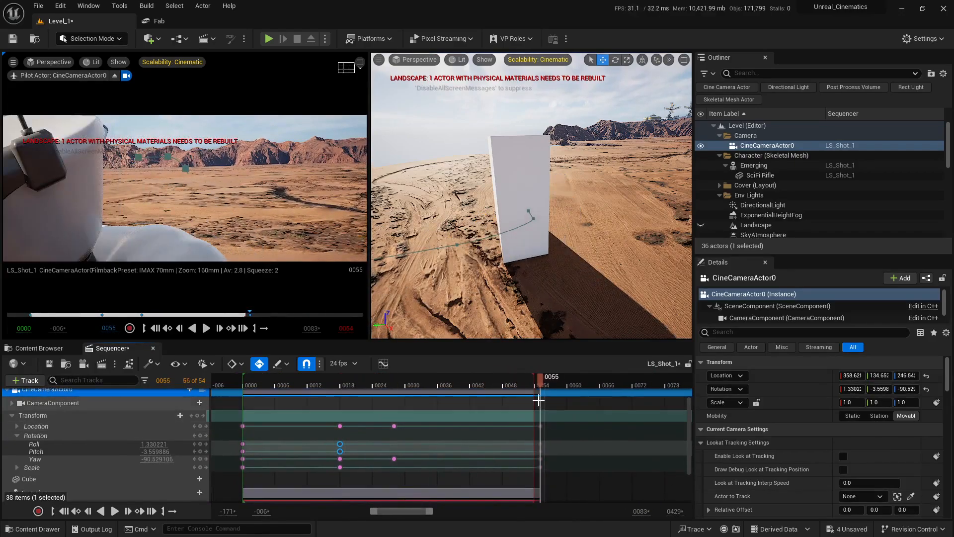
pyautogui.hotkey('ctrl', 'v')
pyautogui.click(531, 401)
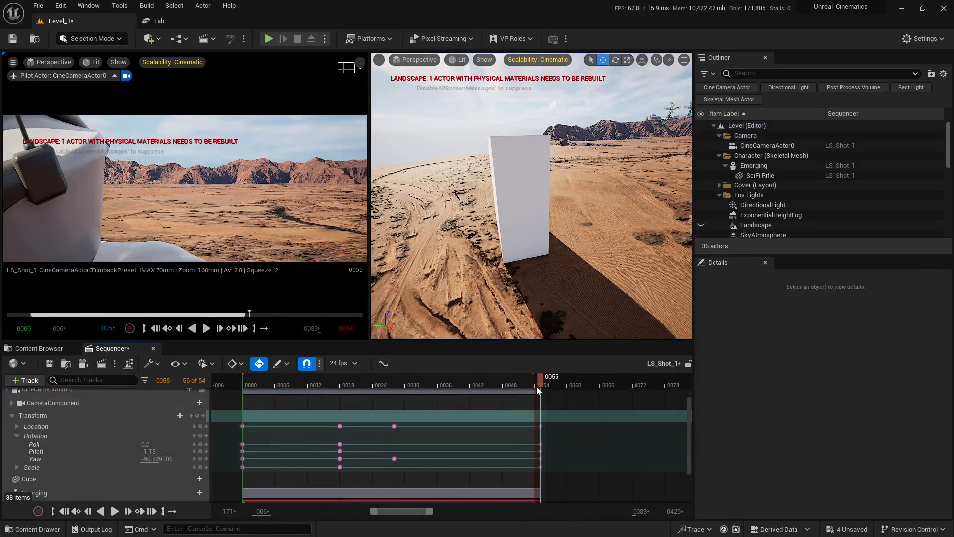
pyautogui.moveTo(509, 386); pyautogui.dragTo(248, 404)
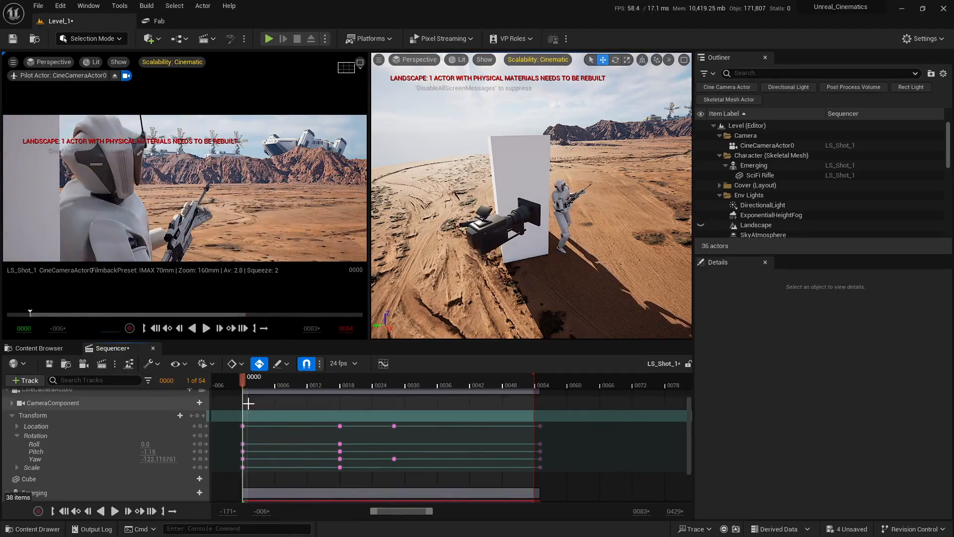
# Save all unsaved content and lock the LS_Shot_1 sequence against editing
pyautogui.click(847, 529)
pyautogui.click(556, 374)
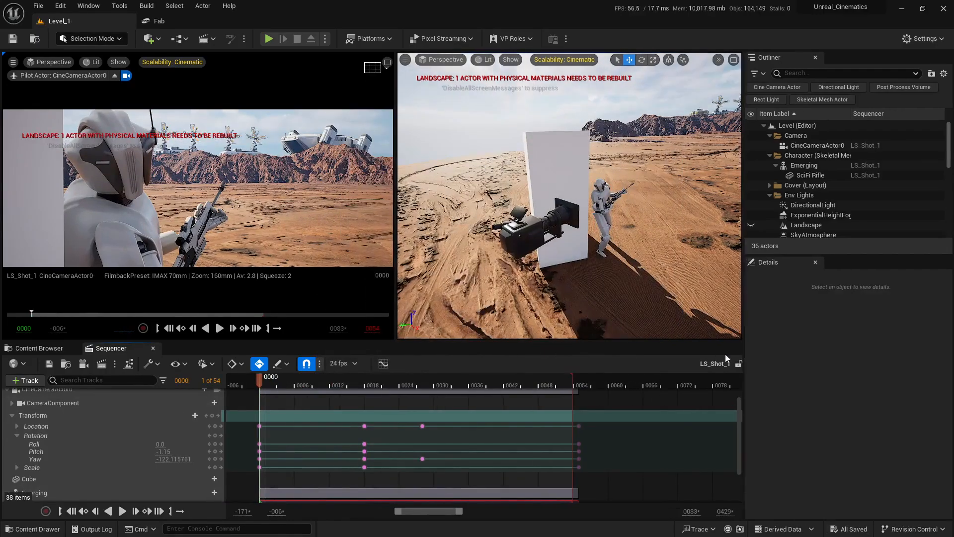
pyautogui.click(738, 363)
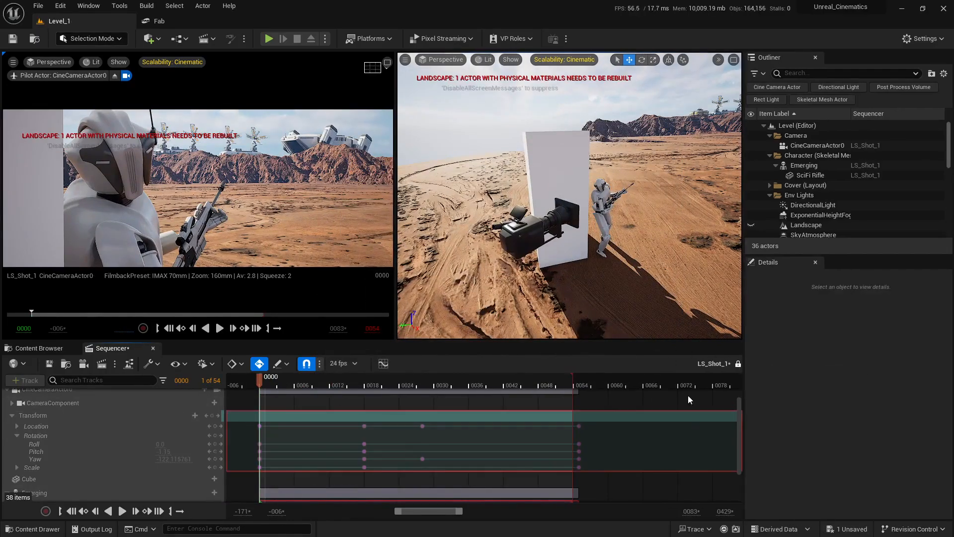
# Widen the scene viewport beside the camera view and shift the comms array building horizontally above the distant mountain
pyautogui.click(39, 348)
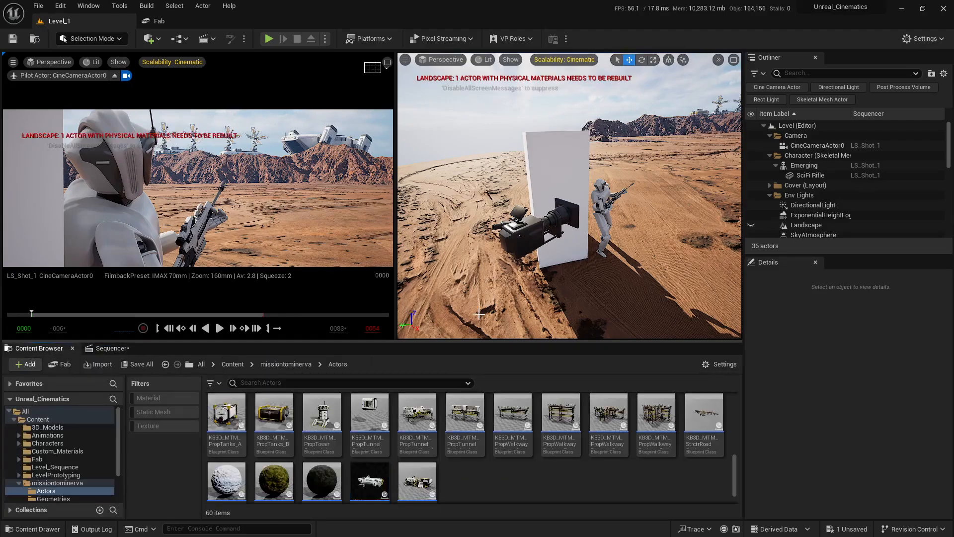
pyautogui.moveTo(395, 296); pyautogui.dragTo(344, 297)
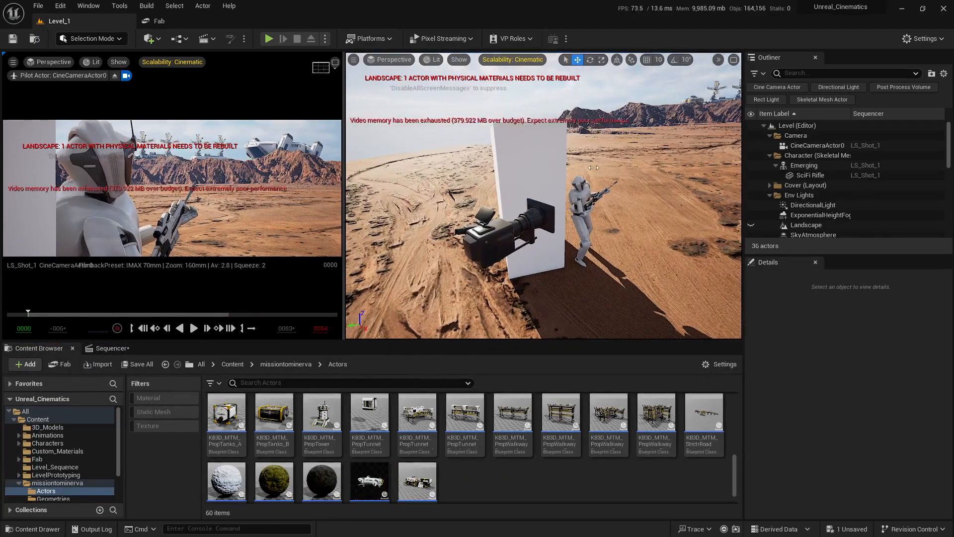
pyautogui.moveTo(497, 218); pyautogui.dragTo(382, 235, button='right')
pyautogui.press('w')
pyautogui.click(551, 191)
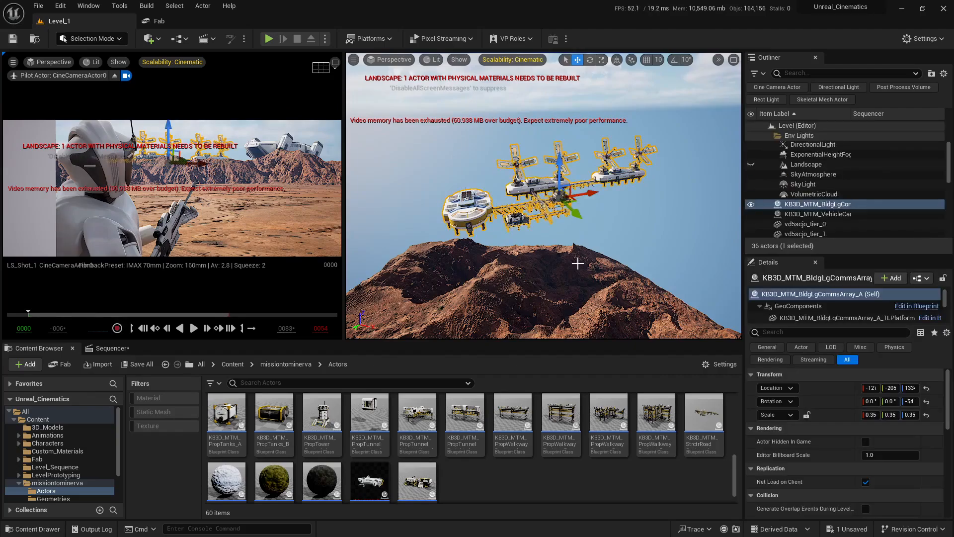
pyautogui.moveTo(579, 259); pyautogui.dragTo(578, 259, button='right')
pyautogui.moveTo(544, 220); pyautogui.dragTo(568, 228)
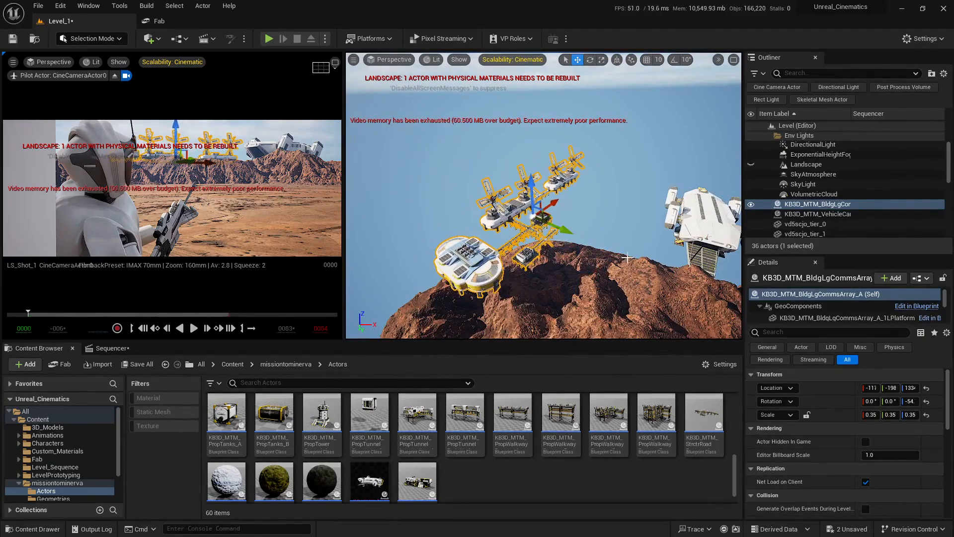
# Hide the cargo ship in the level and reselect the comms array building above the mountain
pyautogui.moveTo(627, 258); pyautogui.dragTo(629, 255, button='right')
pyautogui.click(700, 233)
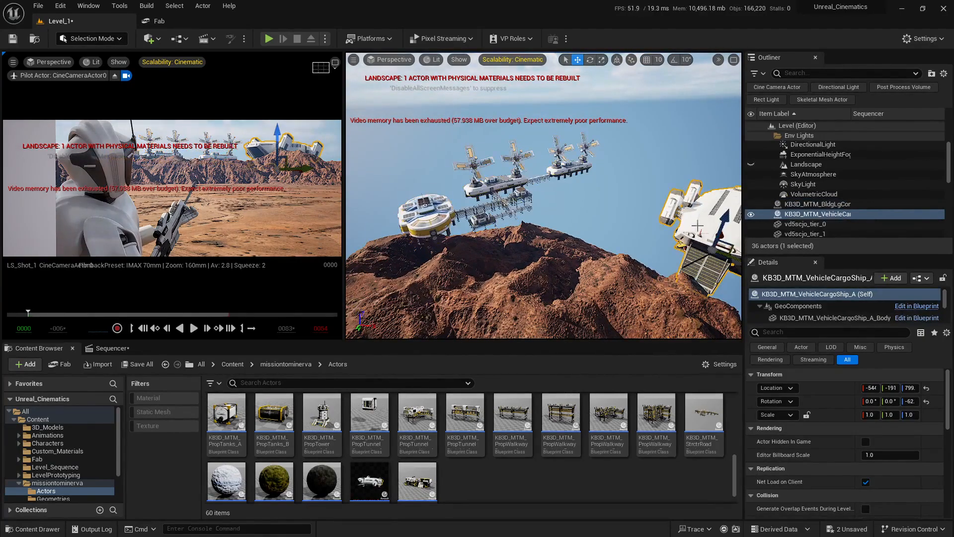
pyautogui.press('h')
pyautogui.moveTo(516, 218); pyautogui.dragTo(516, 217, button='right')
pyautogui.click(530, 159)
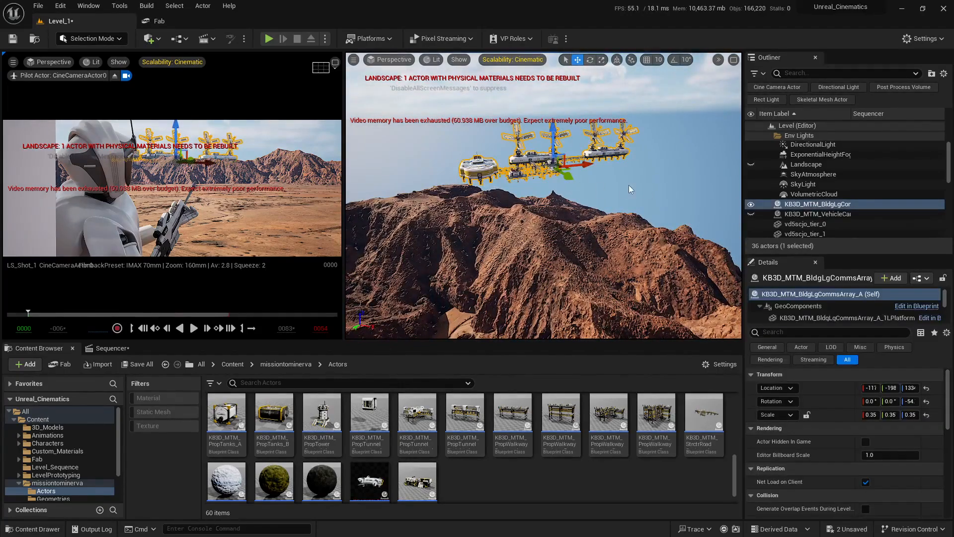
pyautogui.moveTo(630, 190); pyautogui.dragTo(628, 194, button='right')
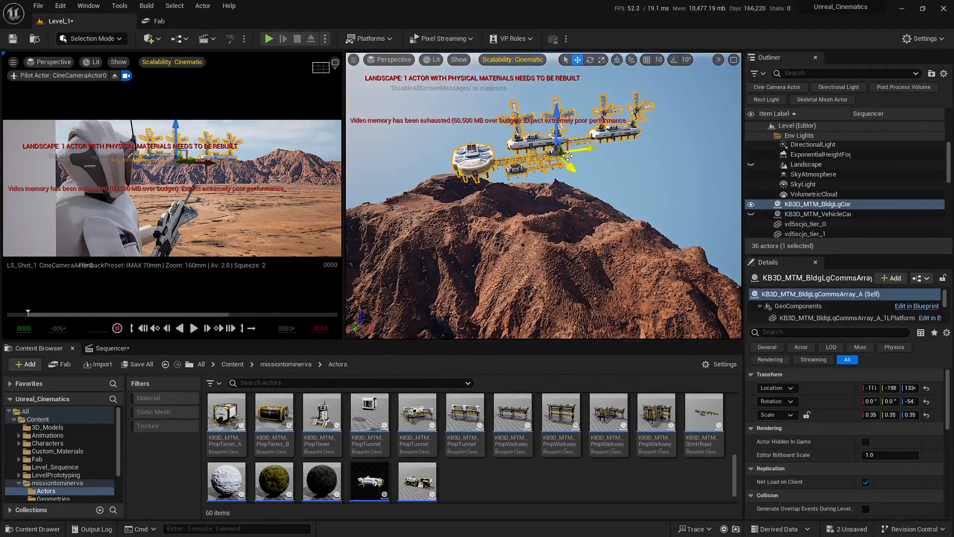
# Shift the KB3D_MTM_BldgLgCommsArray_A building sideways above the mountain peak and scale it uniformly to about 0.46
pyautogui.moveTo(568, 155); pyautogui.dragTo(585, 174)
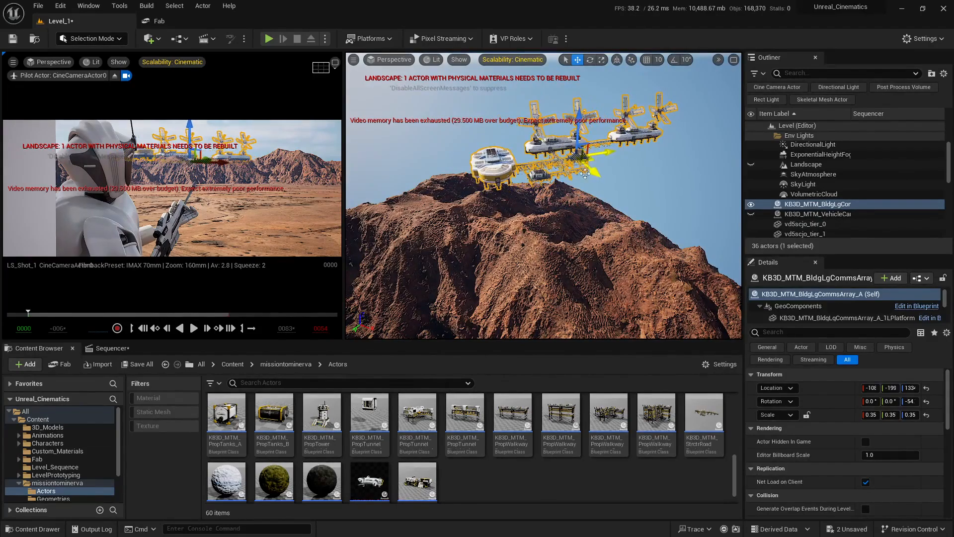
pyautogui.press('r')
pyautogui.moveTo(548, 216); pyautogui.dragTo(548, 217, button='right')
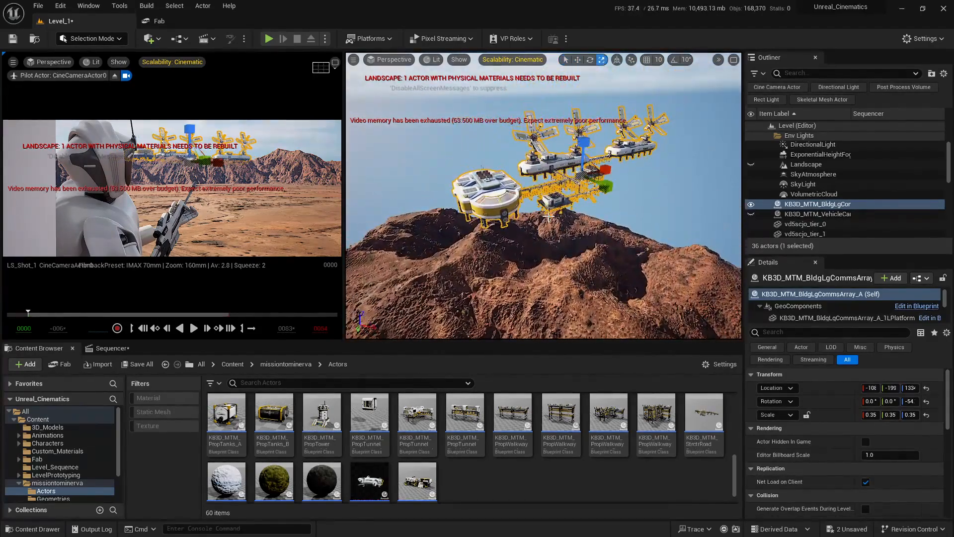
pyautogui.moveTo(575, 176); pyautogui.dragTo(630, 120)
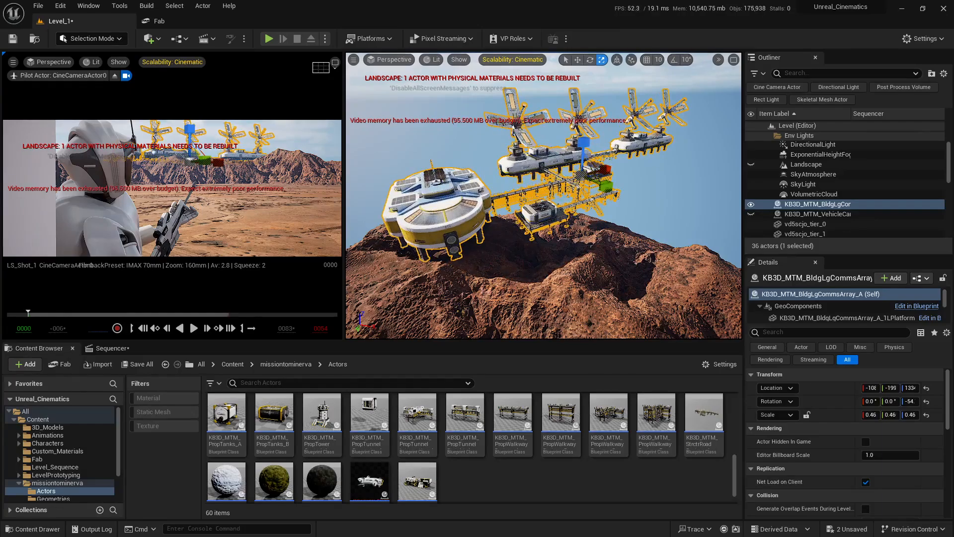
# Move the comms array backward along its Y axis over the mountain peak and deselect it
pyautogui.press('s')
pyautogui.moveTo(617, 206); pyautogui.dragTo(617, 206, button='right')
pyautogui.press('w')
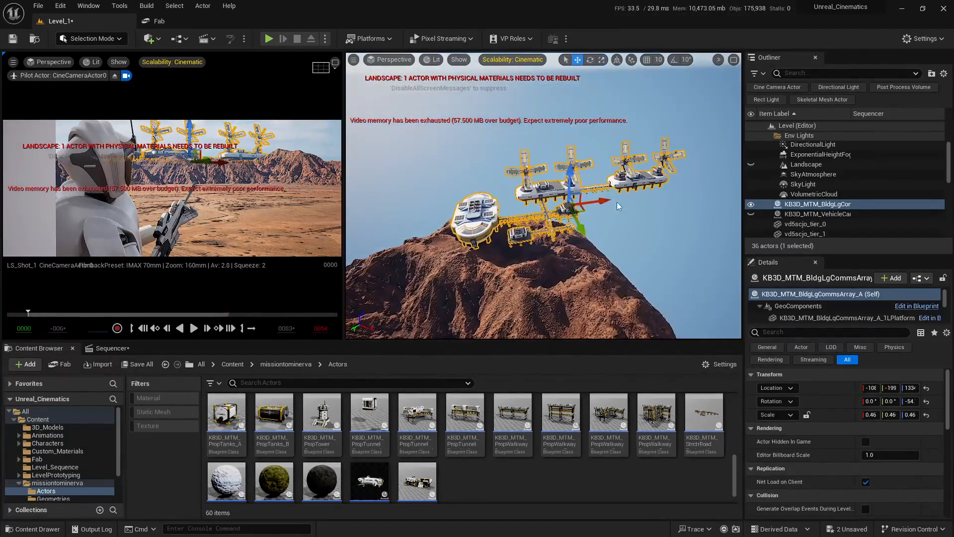
pyautogui.moveTo(604, 197)
pyautogui.mouseDown()
pyautogui.moveTo(617, 195)
pyautogui.moveTo(609, 196)
pyautogui.mouseUp()
pyautogui.moveTo(590, 232); pyautogui.dragTo(574, 210)
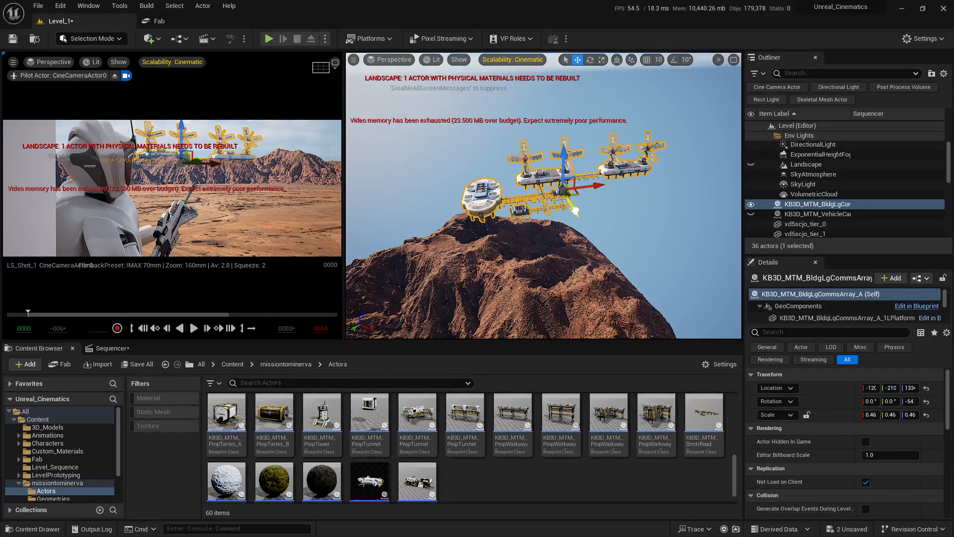
pyautogui.press('Escape')
# Select the comms array and rotate it around the vertical axis to about -57°
pyautogui.moveTo(577, 212); pyautogui.dragTo(574, 206, button='right')
pyautogui.click(534, 174)
pyautogui.press('e')
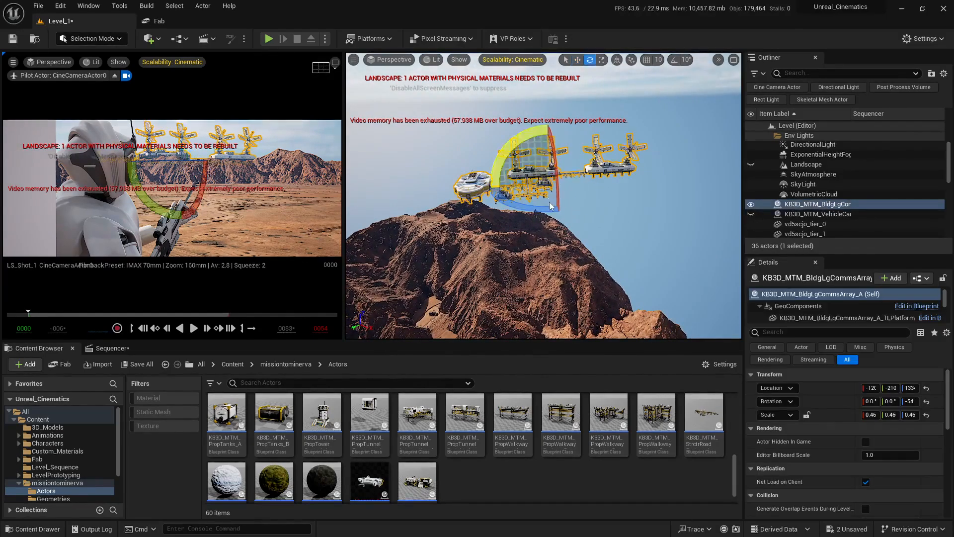
pyautogui.moveTo(528, 207); pyautogui.dragTo(535, 210)
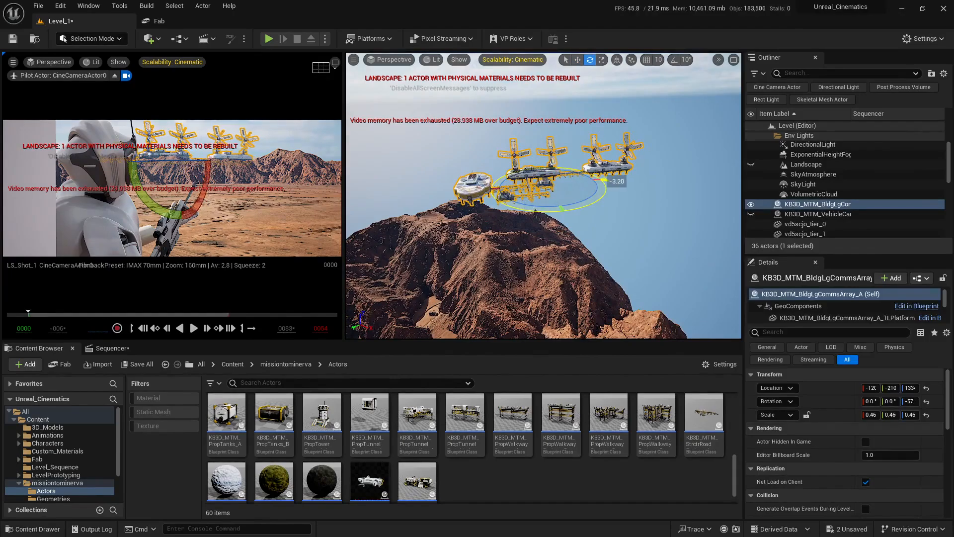
# Slide the comms array forward along its Y axis and back along its X axis, then deselect it
pyautogui.press('w')
pyautogui.moveTo(567, 231); pyautogui.dragTo(568, 239, button='right')
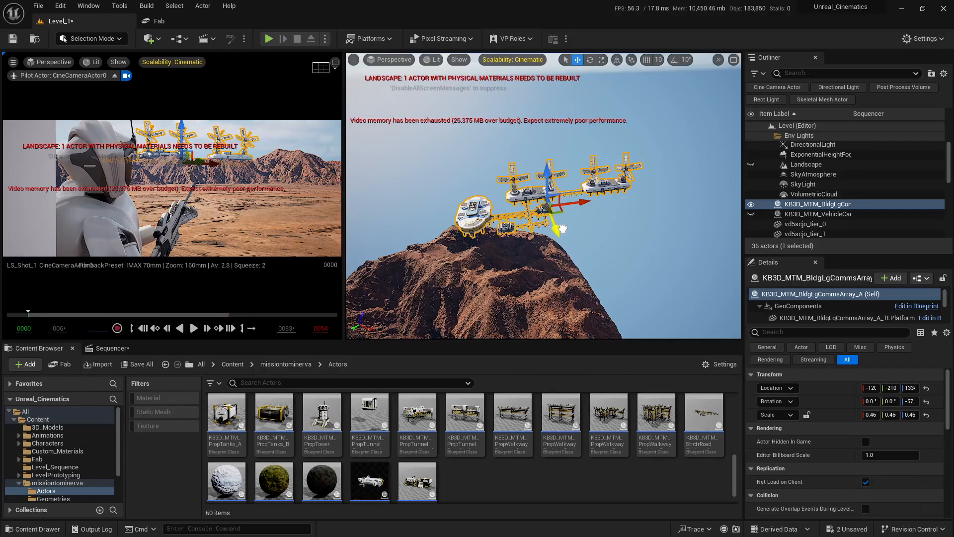
pyautogui.moveTo(563, 228); pyautogui.dragTo(567, 248)
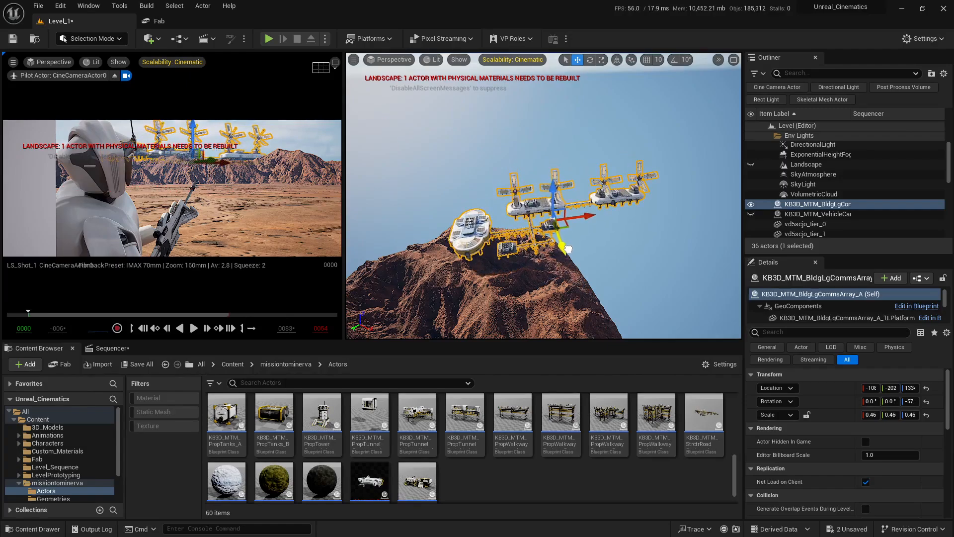
pyautogui.moveTo(587, 216); pyautogui.dragTo(548, 238)
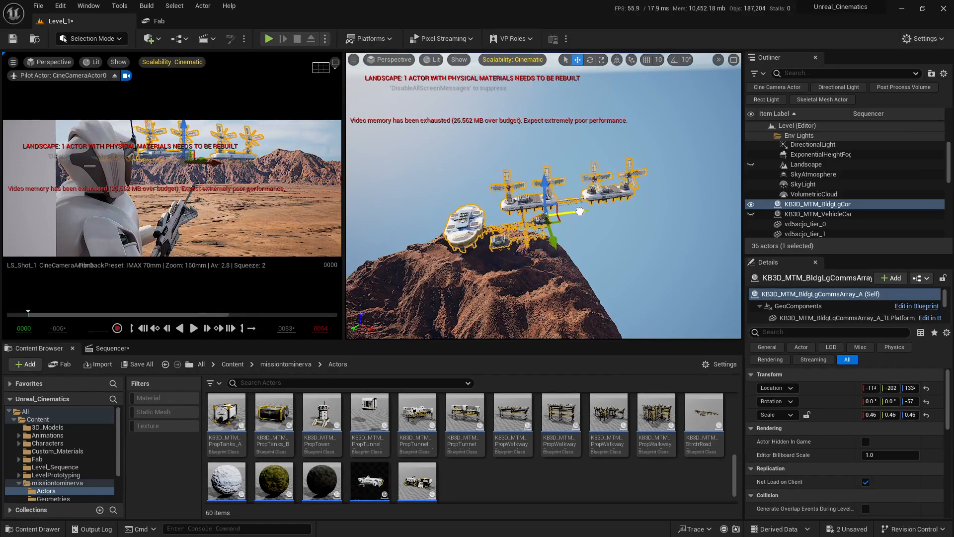
pyautogui.click(580, 215)
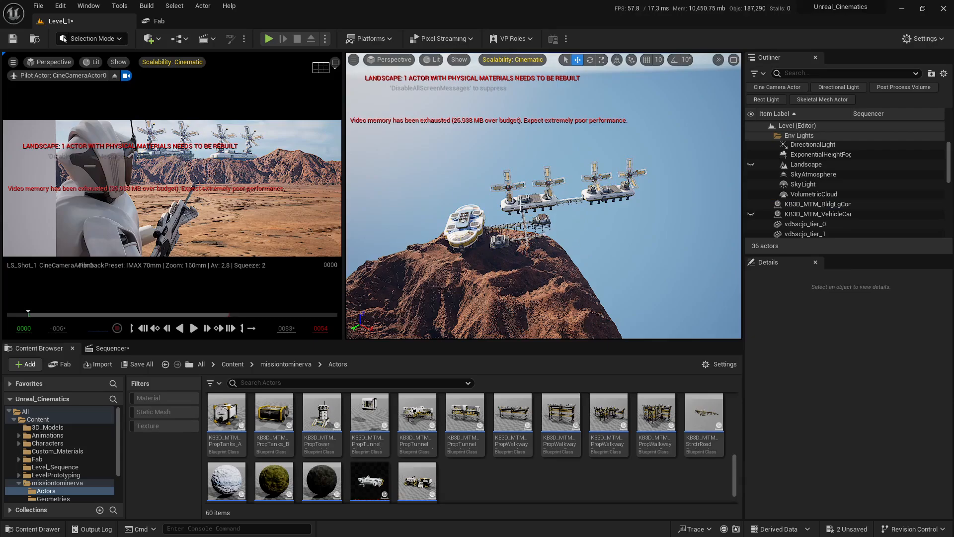
# Lower the comms array slightly along the Z axis toward the mountain peak and clear the selection
pyautogui.click(541, 216)
pyautogui.moveTo(592, 234); pyautogui.dragTo(589, 213, button='right')
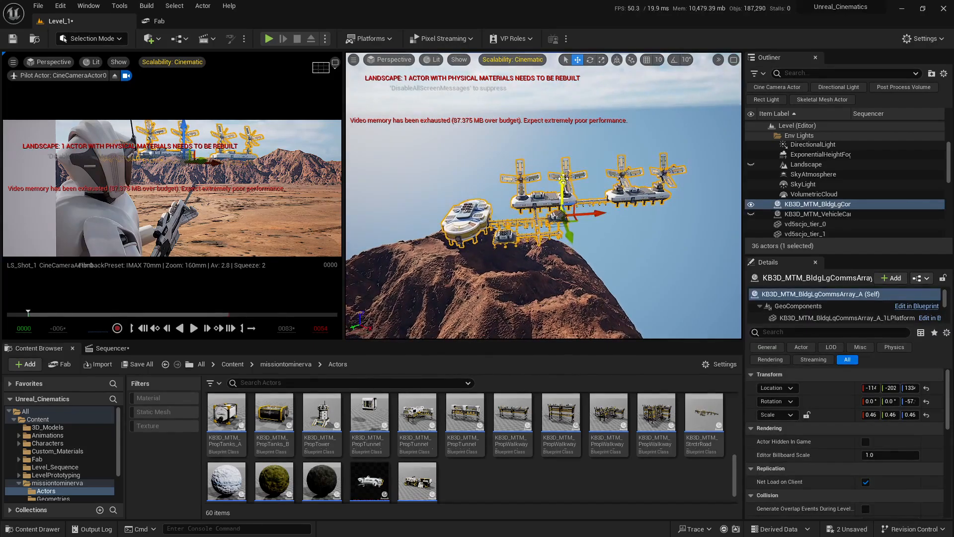
pyautogui.moveTo(561, 177); pyautogui.dragTo(559, 181)
pyautogui.press('Escape')
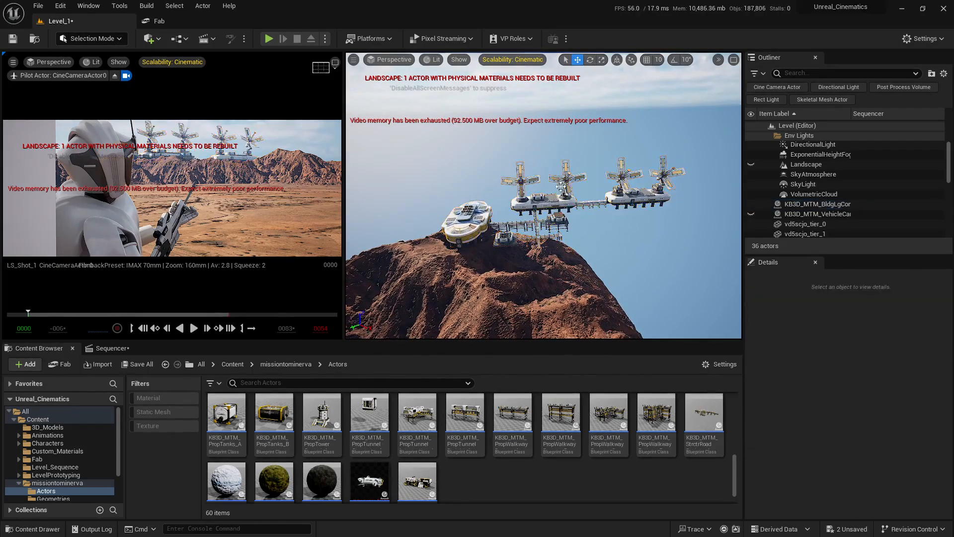
# Try to enlarge the comms array with the Scale tool, then undo the scaling
pyautogui.moveTo(541, 217); pyautogui.dragTo(543, 205, button='right')
pyautogui.click(546, 217)
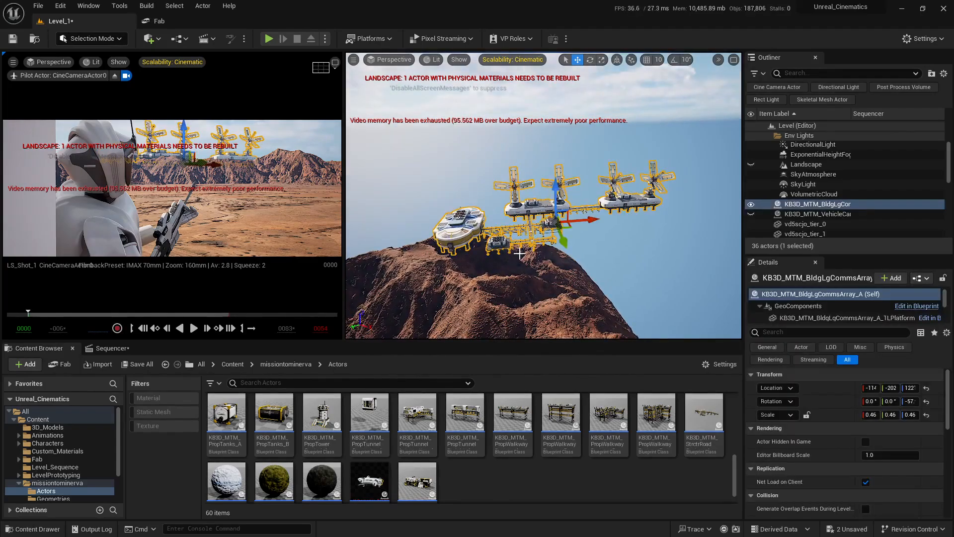
pyautogui.press('r')
pyautogui.moveTo(551, 222); pyautogui.dragTo(617, 251)
pyautogui.hotkey('ctrl', 'z')
# Scale the comms array uniformly to about 0.49 and deselect it
pyautogui.scroll(4, 543, 196)
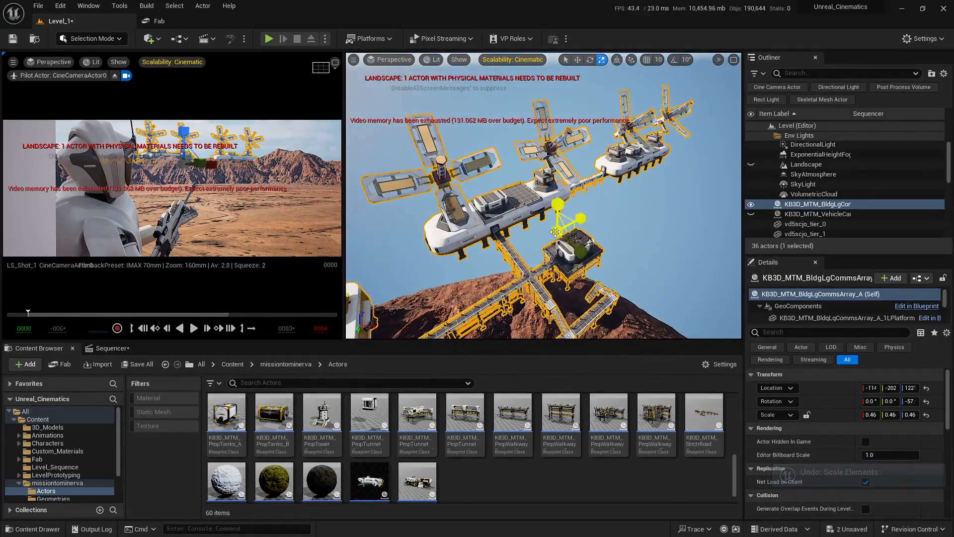
pyautogui.moveTo(556, 229); pyautogui.dragTo(558, 231)
pyautogui.press('w')
pyautogui.moveTo(497, 256); pyautogui.dragTo(530, 243, button='right')
pyautogui.press('Escape')
# Nudge the comms array forward along its X axis and fine-tune its height above the peak
pyautogui.press('e')
pyautogui.click(520, 194)
pyautogui.press('w')
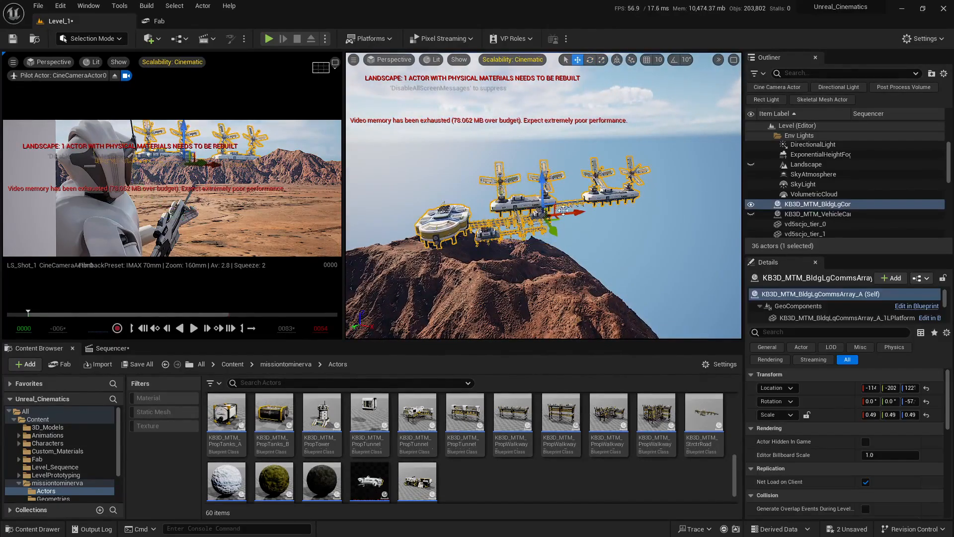
pyautogui.moveTo(580, 211); pyautogui.dragTo(587, 212)
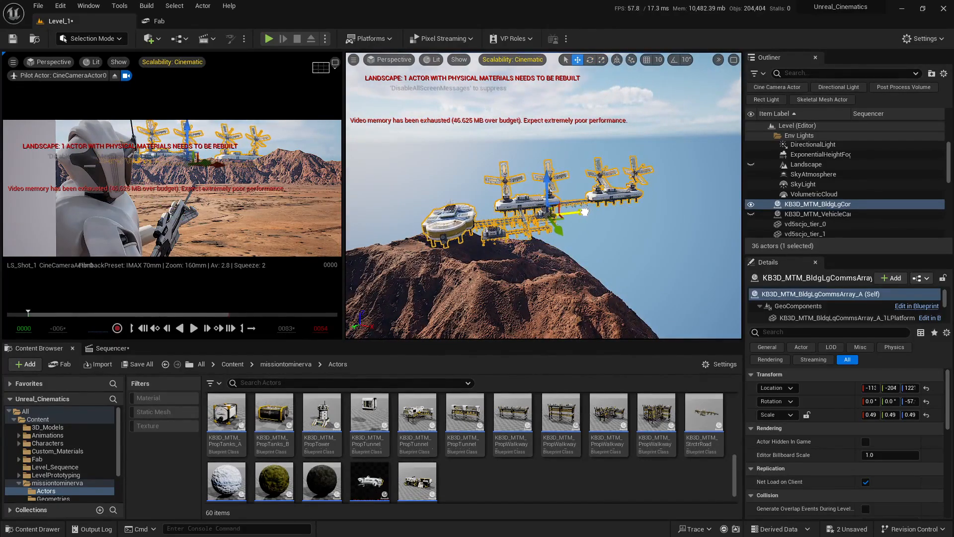
pyautogui.press('Escape')
pyautogui.click(545, 197)
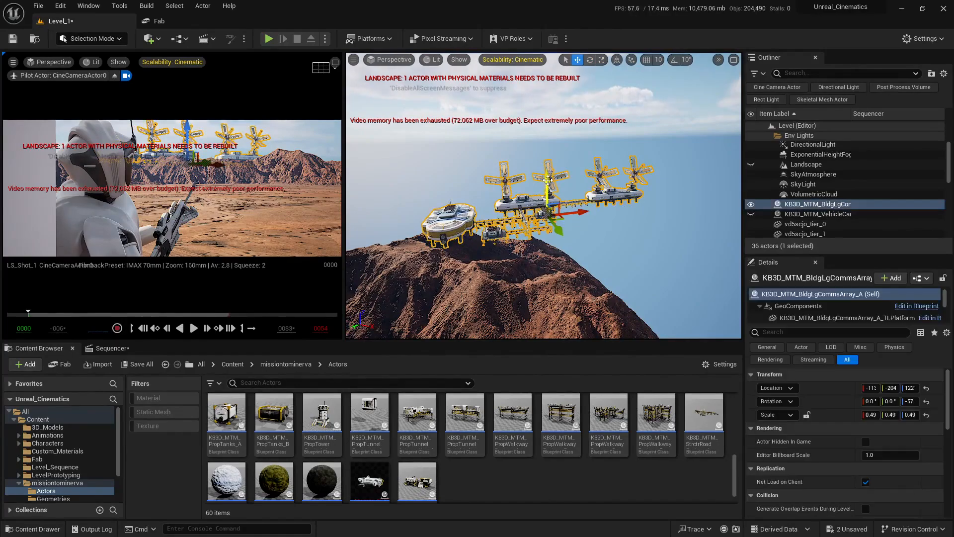
pyautogui.moveTo(542, 179); pyautogui.dragTo(537, 180)
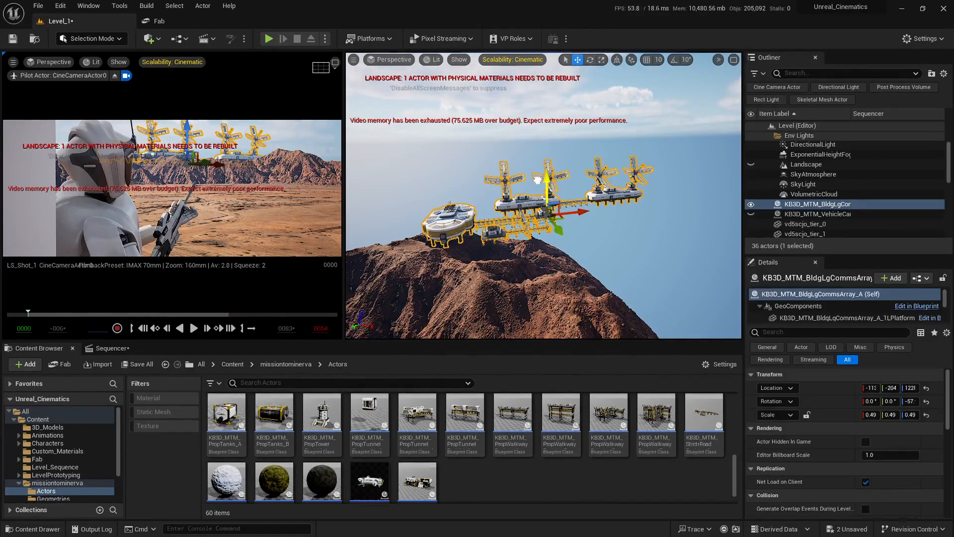
pyautogui.press('Escape')
# Lock the comms array's scale proportions and set its uniform scale to about 0.55
pyautogui.press('s')
pyautogui.moveTo(538, 180); pyautogui.dragTo(564, 205, button='right')
pyautogui.press('w')
pyautogui.click(564, 205)
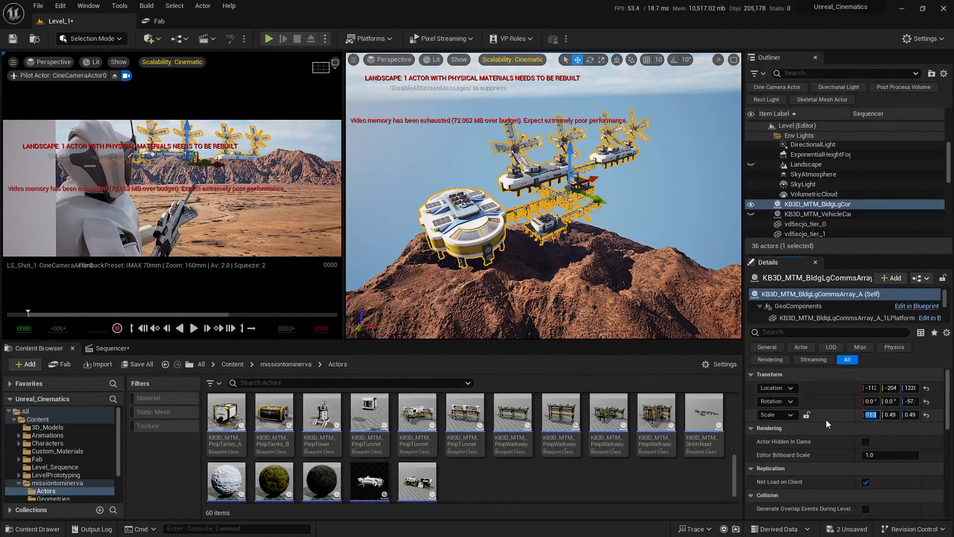
pyautogui.click(807, 415)
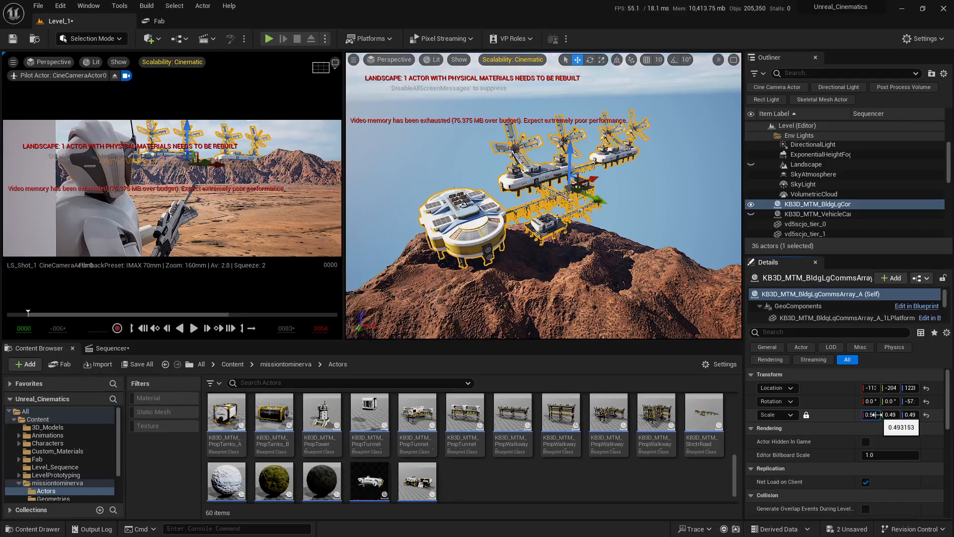
pyautogui.moveTo(875, 415); pyautogui.dragTo(875, 414)
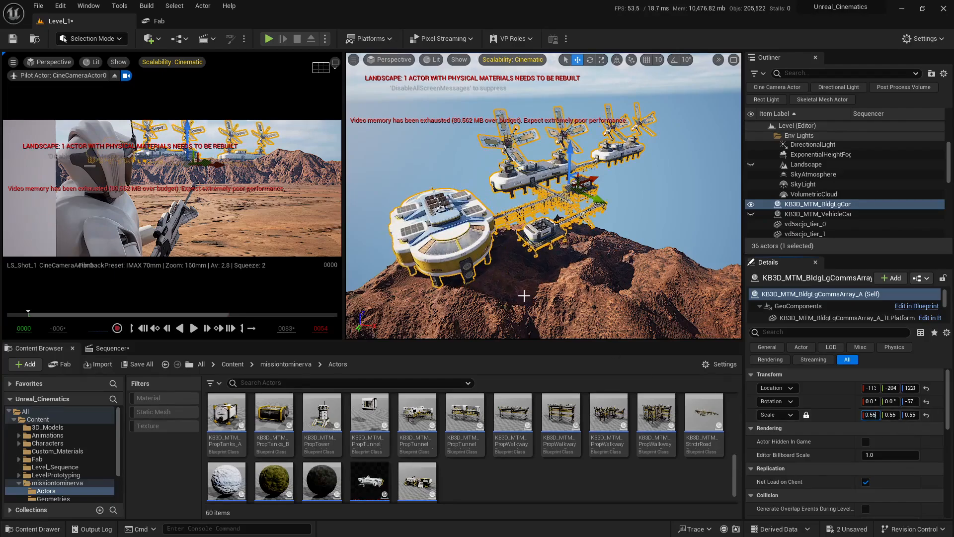
# Reposition the enlarged comms array horizontally along its X and Y axes over the peak, then deselect it
pyautogui.click(478, 264)
pyautogui.moveTo(479, 263); pyautogui.dragTo(464, 261, button='right')
pyautogui.click(507, 232)
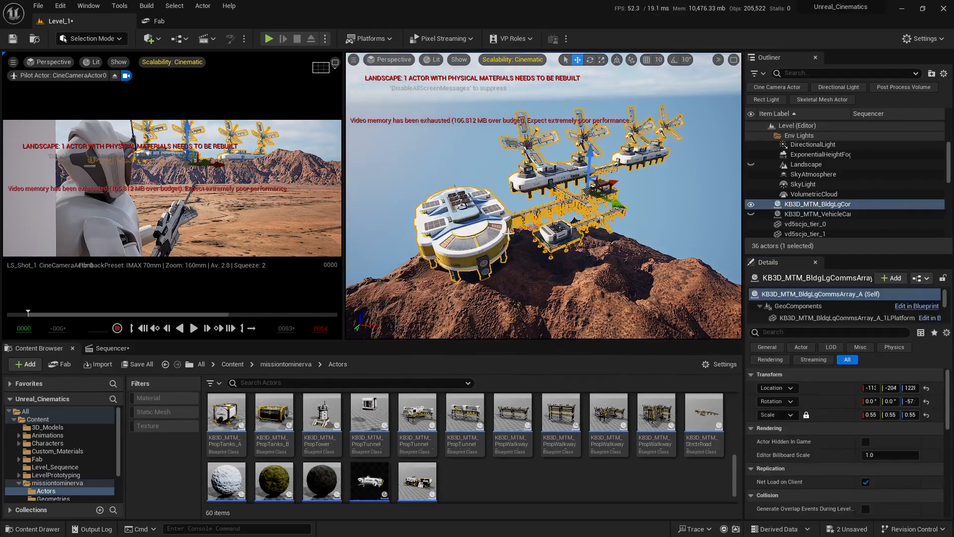
pyautogui.moveTo(612, 180); pyautogui.dragTo(639, 171)
pyautogui.click(620, 206)
pyautogui.moveTo(607, 237); pyautogui.dragTo(607, 265, button='right')
pyautogui.click(517, 230)
pyautogui.moveTo(631, 214); pyautogui.dragTo(602, 181)
pyautogui.click(611, 176)
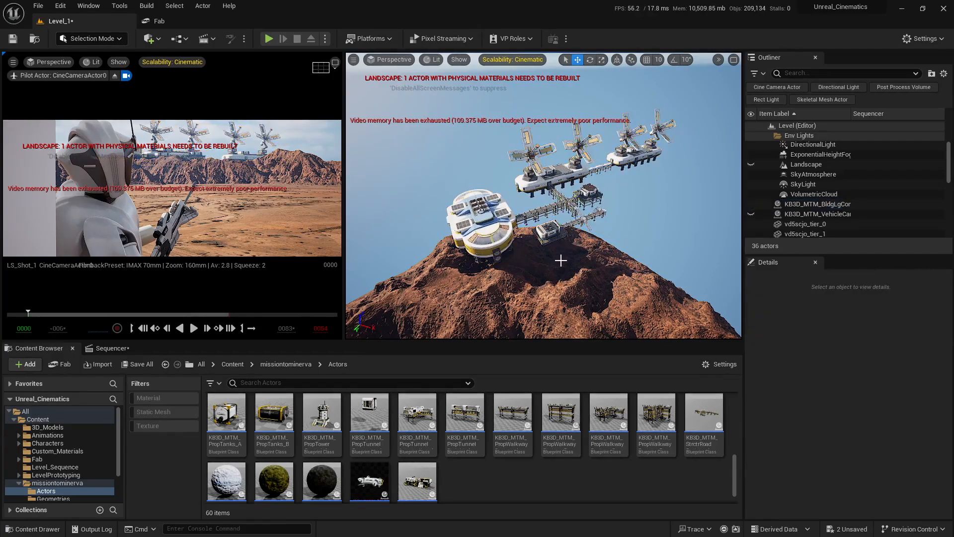
# Select the comms array and lower it so the round building sits closer to the mountain top
pyautogui.moveTo(561, 265); pyautogui.dragTo(518, 225, button='right')
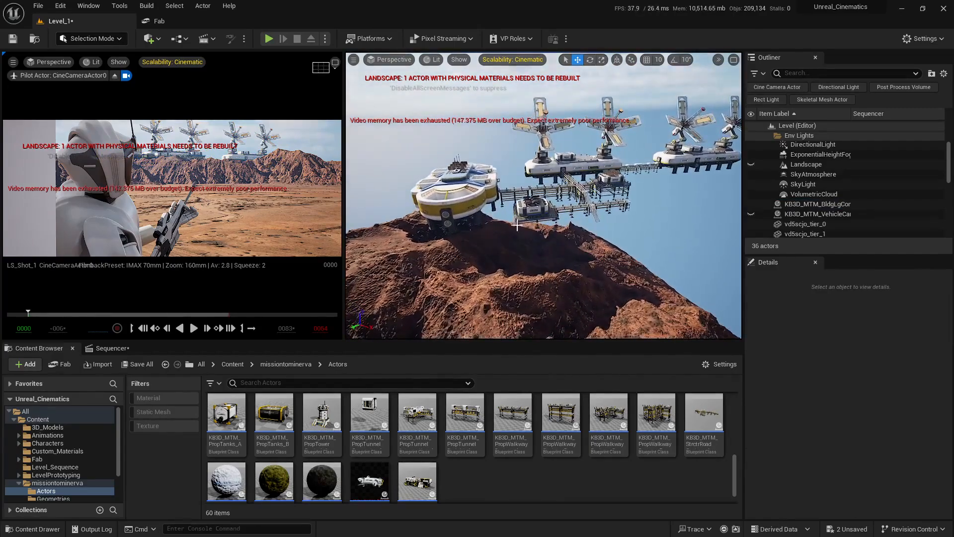
pyautogui.click(584, 195)
pyautogui.keyDown('alt'); pyautogui.moveTo(606, 132); pyautogui.dragTo(609, 160); pyautogui.keyUp('alt')
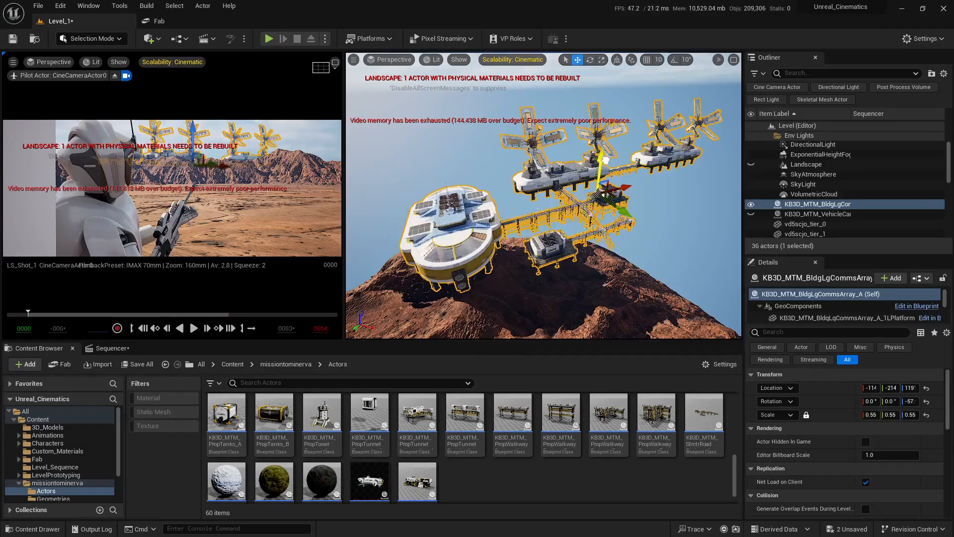
pyautogui.press('Escape')
# Rotate the comms array around the vertical axis to about -62°
pyautogui.press('s')
pyautogui.moveTo(533, 223)
pyautogui.mouseDown(button='right')
pyautogui.moveTo(533, 194)
pyautogui.moveTo(533, 218)
pyautogui.mouseUp(button='right')
pyautogui.press('e')
pyautogui.click(485, 219)
pyautogui.press('e')
pyautogui.moveTo(541, 237); pyautogui.dragTo(525, 239)
pyautogui.press('e')
pyautogui.moveTo(581, 250); pyautogui.dragTo(582, 259, button='right')
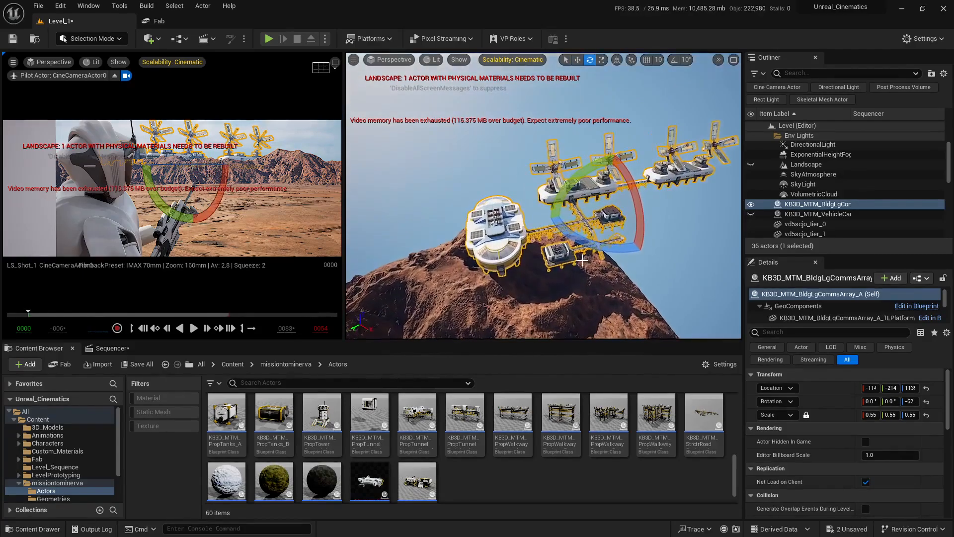
# Push the rotated comms array backward along its Y axis over the peak and deselect it
pyautogui.press('w')
pyautogui.moveTo(623, 212); pyautogui.dragTo(614, 200)
pyautogui.press('Escape')
pyautogui.press('q')
# Reselect the comms array and shift it back slightly along its X axis, then clear the selection
pyautogui.moveTo(615, 200); pyautogui.dragTo(615, 190, button='right')
pyautogui.moveTo(543, 229); pyautogui.dragTo(534, 228, button='right')
pyautogui.press('w')
pyautogui.click(666, 161)
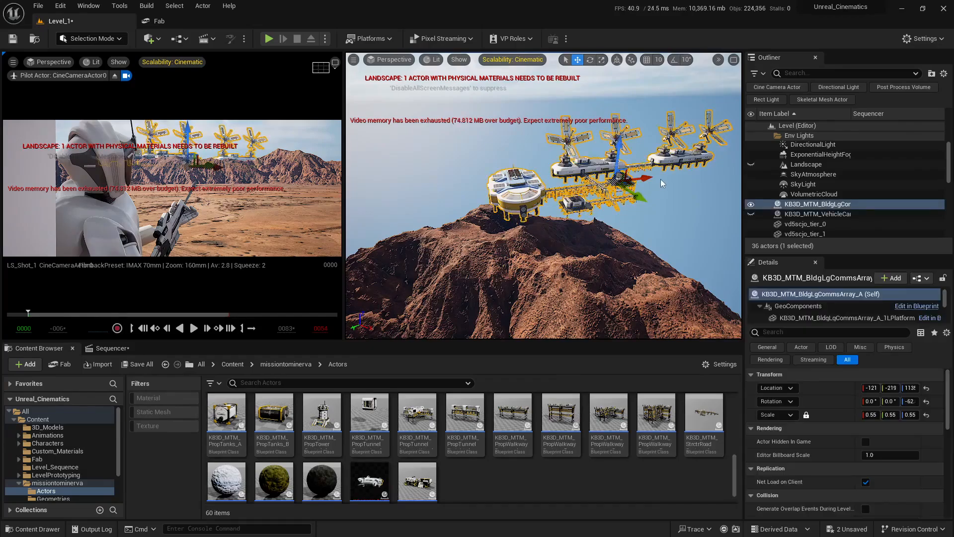
pyautogui.moveTo(649, 175); pyautogui.dragTo(643, 175)
pyautogui.moveTo(642, 174); pyautogui.dragTo(640, 174)
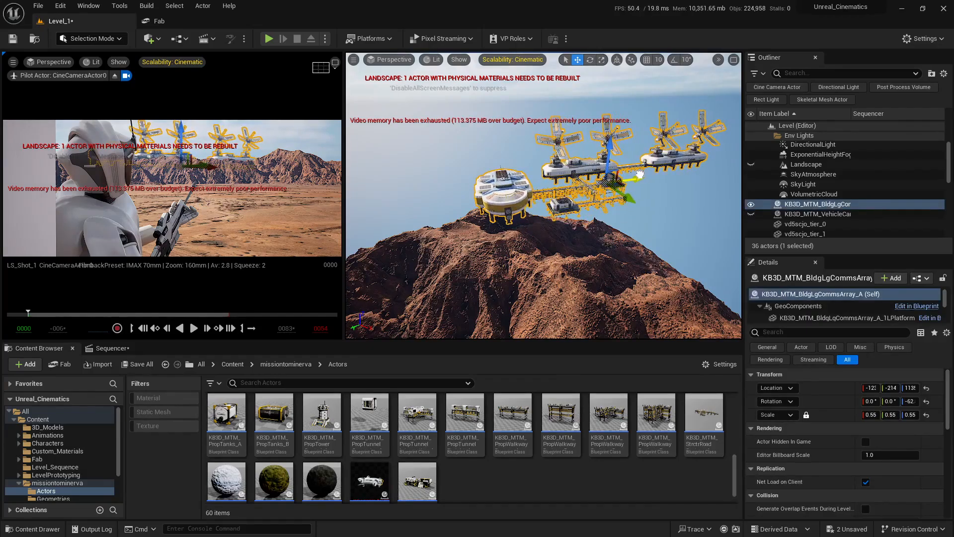
pyautogui.press('Escape')
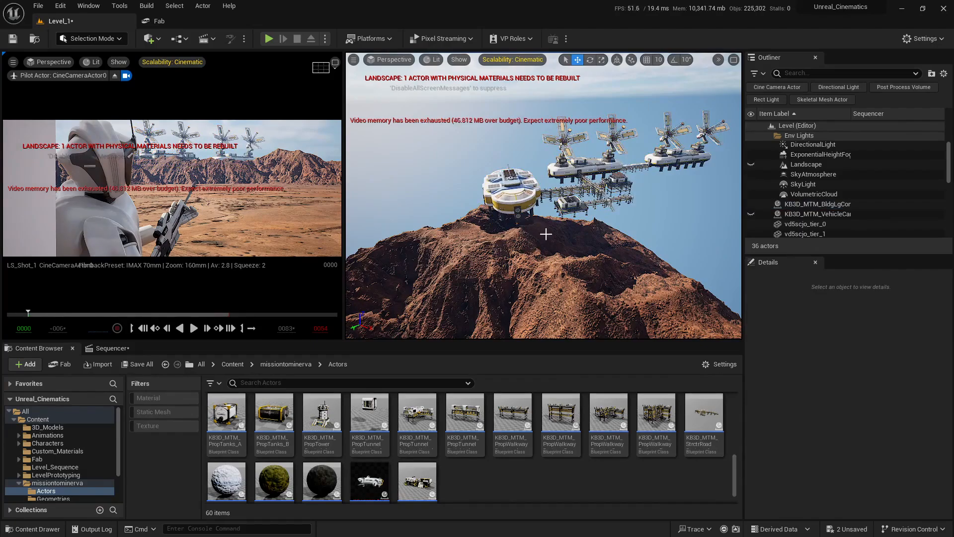
# Set the comms array's uniform scale to 0.6 and keep the building selected
pyautogui.click(582, 168)
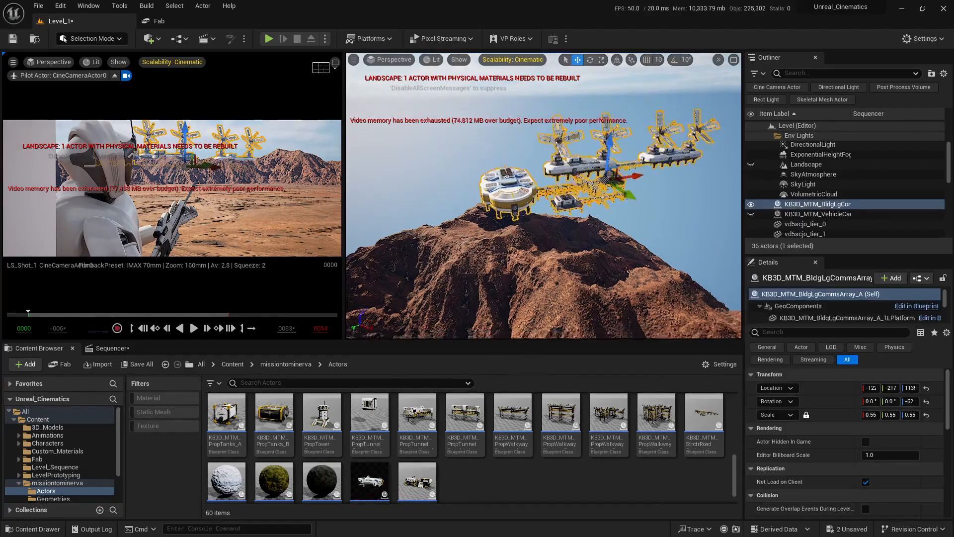
pyautogui.moveTo(582, 168); pyautogui.dragTo(619, 172, button='right')
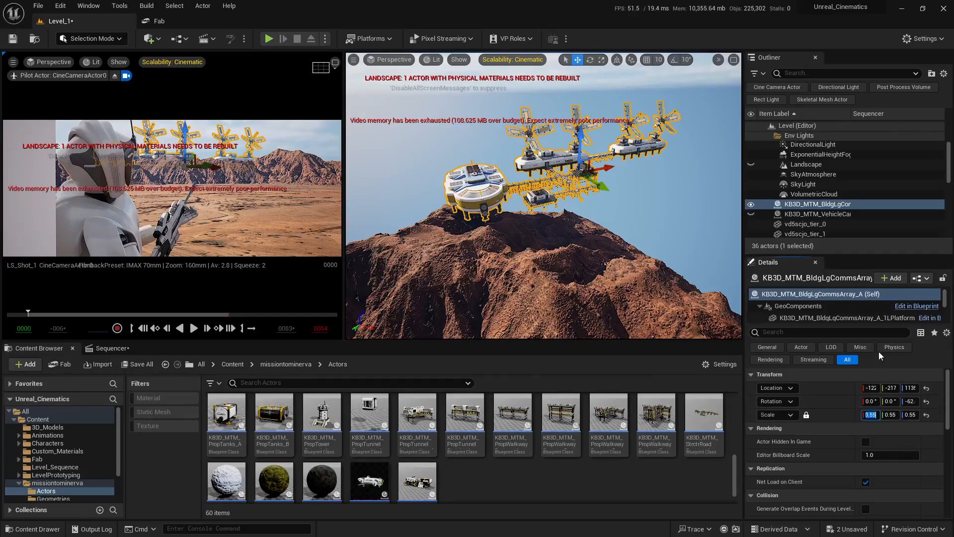
pyautogui.write('0.6')
pyautogui.press('Return')
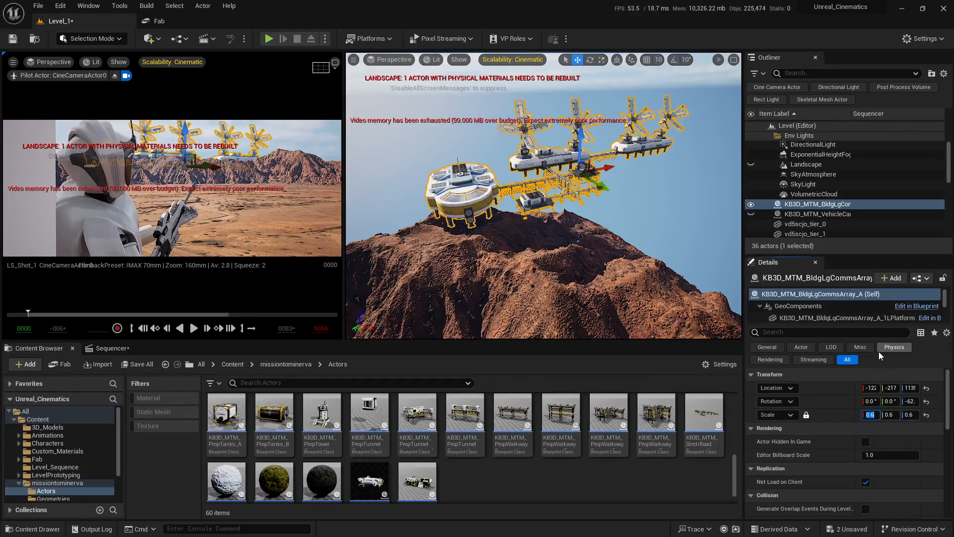
pyautogui.moveTo(578, 254); pyautogui.dragTo(590, 250, button='right')
pyautogui.moveTo(536, 221); pyautogui.dragTo(542, 217, button='right')
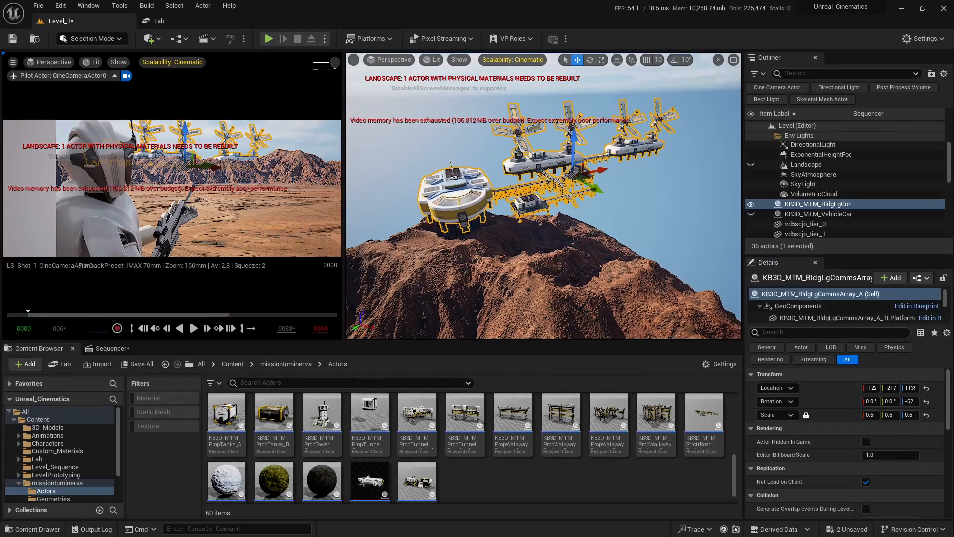
pyautogui.press('Escape')
pyautogui.click(537, 165)
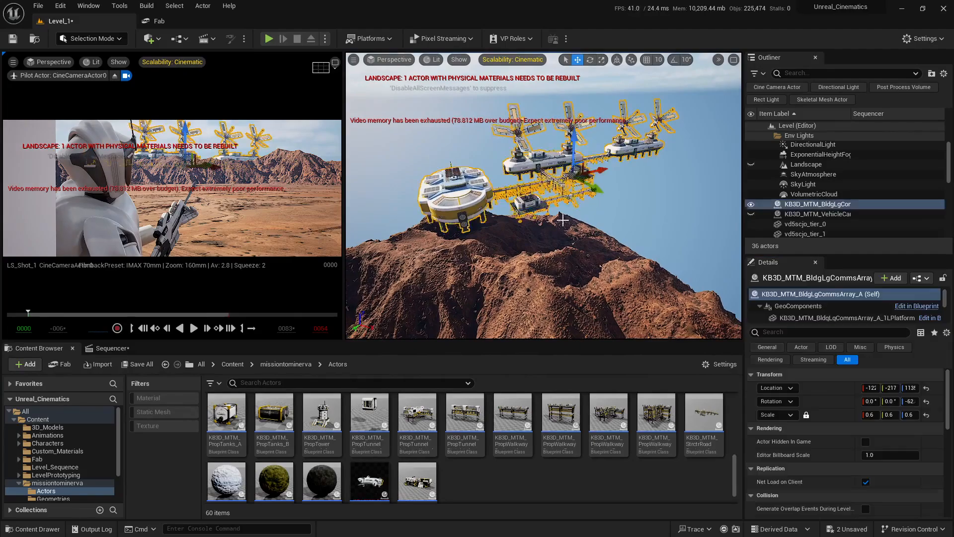
# Shift the comms array slightly further back along the Y axis and clear the selection
pyautogui.press('e')
pyautogui.moveTo(603, 235); pyautogui.dragTo(604, 249, button='right')
pyautogui.press('w')
pyautogui.moveTo(595, 217); pyautogui.dragTo(606, 181)
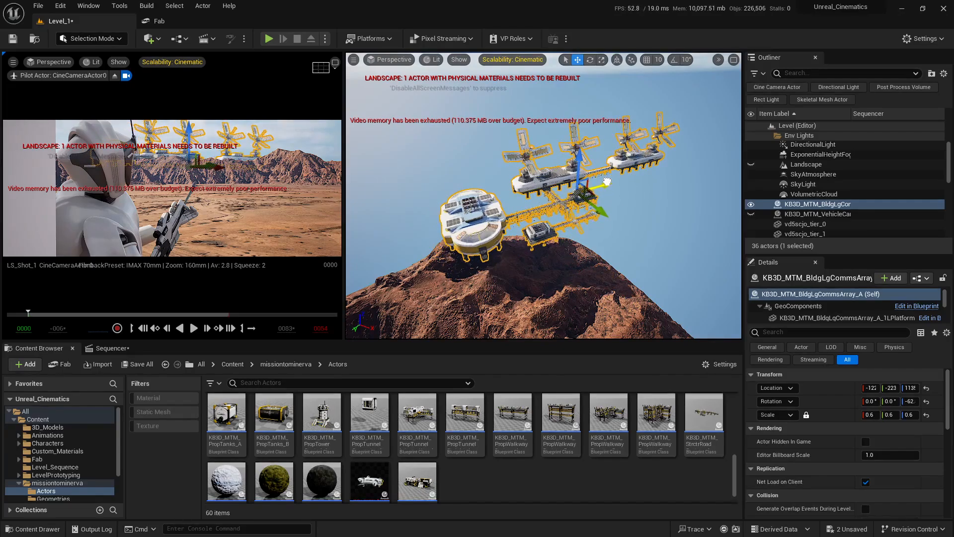
pyautogui.press('Escape')
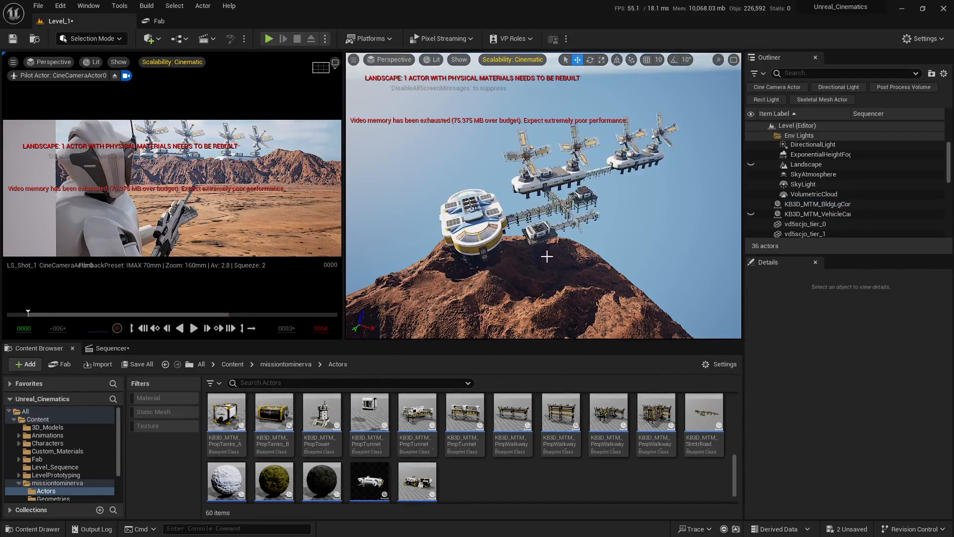
# Unhide all actors to bring back the cargo ship, and hide the landscape again
pyautogui.moveTo(545, 258); pyautogui.dragTo(570, 273, button='right')
pyautogui.press('s')
pyautogui.press('w')
pyautogui.press('w')
pyautogui.moveTo(598, 215); pyautogui.dragTo(603, 217, button='right')
pyautogui.press('w')
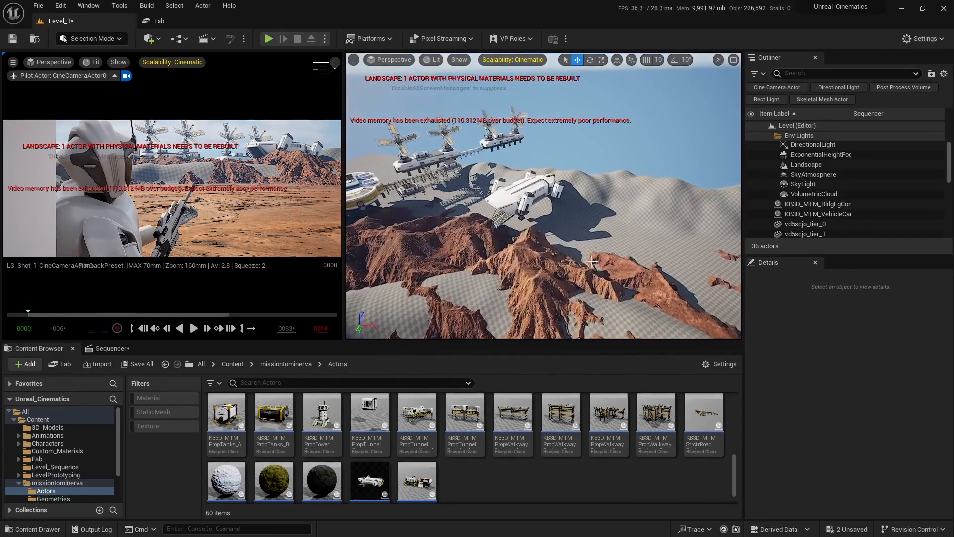
pyautogui.click(602, 200)
pyautogui.click(583, 226)
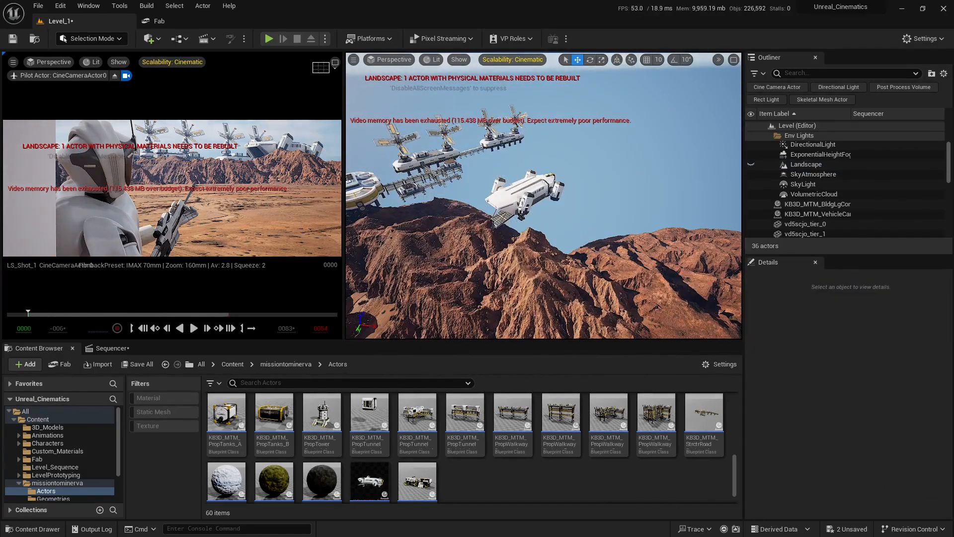
# Slide the cargo ship along the X axis, away from the comms array, and deselect it
pyautogui.click(528, 193)
pyautogui.moveTo(527, 193); pyautogui.dragTo(538, 199, button='right')
pyautogui.press('w')
pyautogui.press('s')
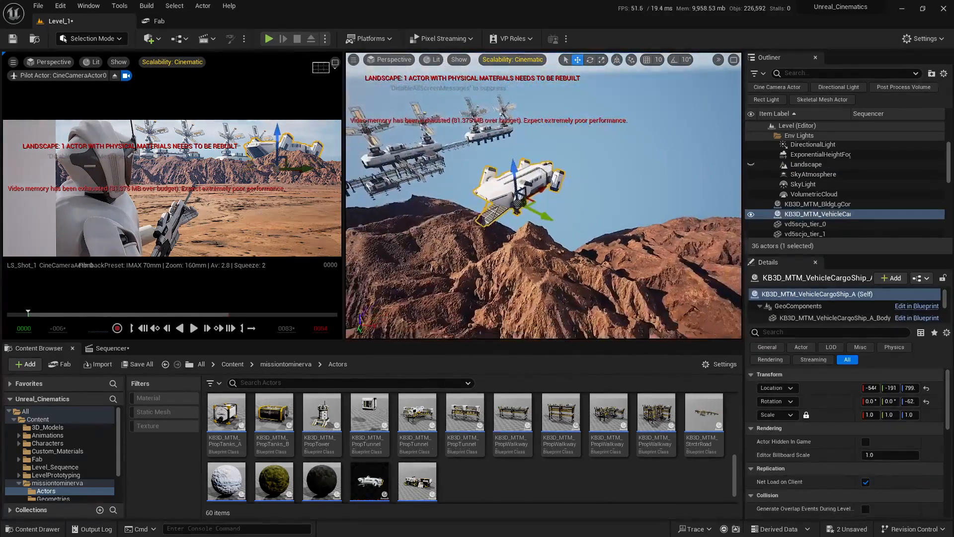
pyautogui.moveTo(556, 249); pyautogui.dragTo(558, 247, button='right')
pyautogui.press('w')
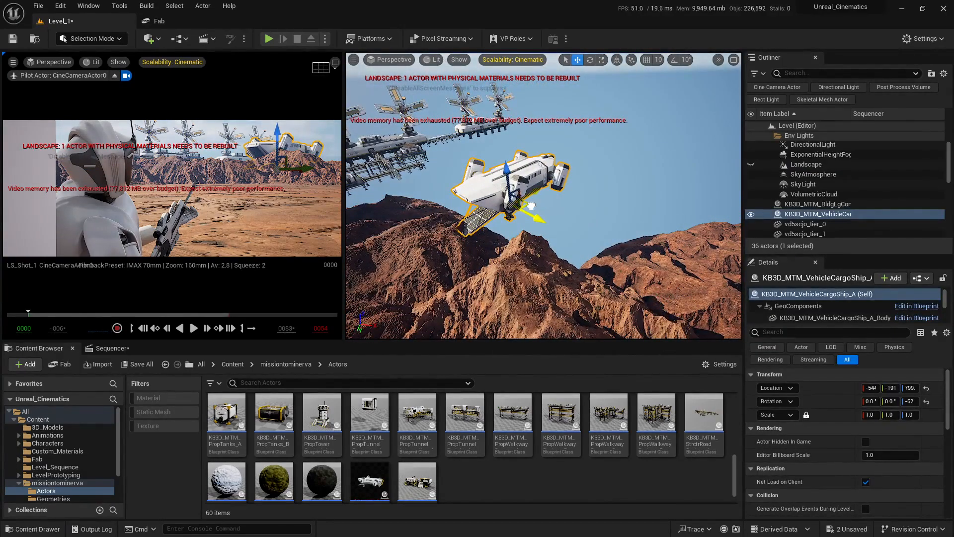
pyautogui.moveTo(531, 206); pyautogui.dragTo(602, 206)
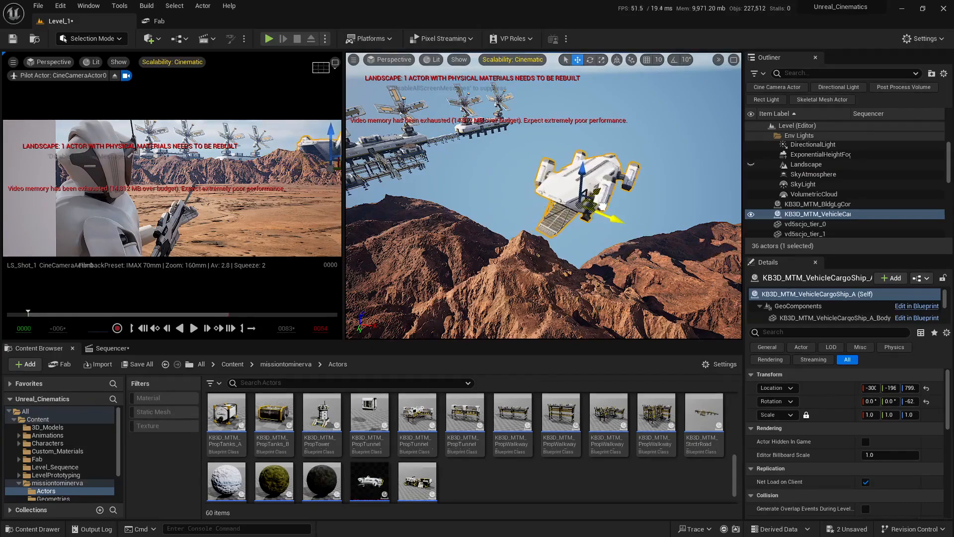
pyautogui.press('w')
pyautogui.moveTo(575, 290)
pyautogui.mouseDown(button='right')
pyautogui.moveTo(591, 289)
pyautogui.moveTo(579, 288)
pyautogui.moveTo(584, 296)
pyautogui.mouseUp(button='right')
pyautogui.press('Escape')
pyautogui.click(528, 162)
pyautogui.moveTo(579, 249)
pyautogui.mouseDown(button='right')
pyautogui.moveTo(553, 229)
pyautogui.moveTo(570, 260)
pyautogui.mouseUp(button='right')
pyautogui.press('e')
pyautogui.moveTo(563, 259); pyautogui.dragTo(532, 253)
pyautogui.hotkey('ctrl', 'z')
# Scale the cargo ship up uniformly to about 1.16
pyautogui.press('w')
pyautogui.press('s')
pyautogui.moveTo(599, 278); pyautogui.dragTo(593, 256, button='right')
pyautogui.press('w')
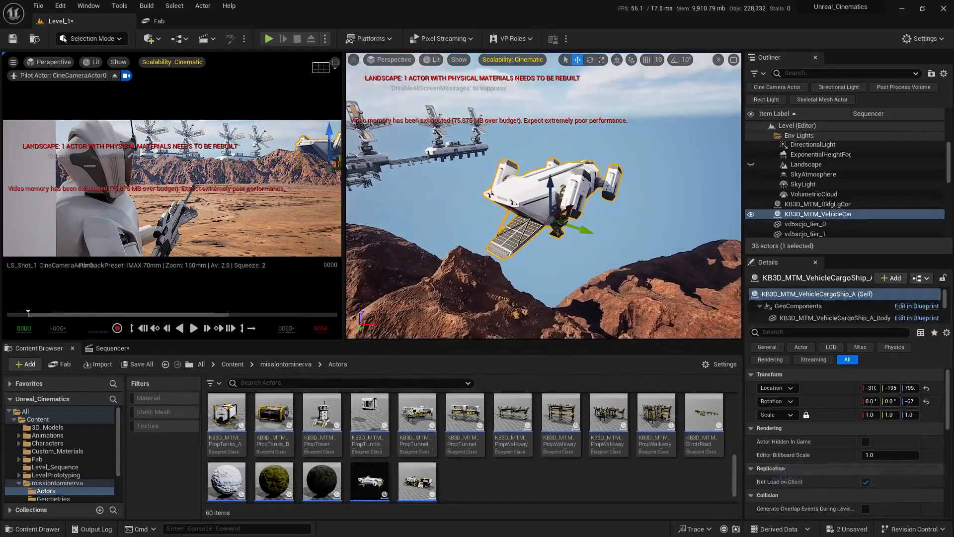
pyautogui.press('r')
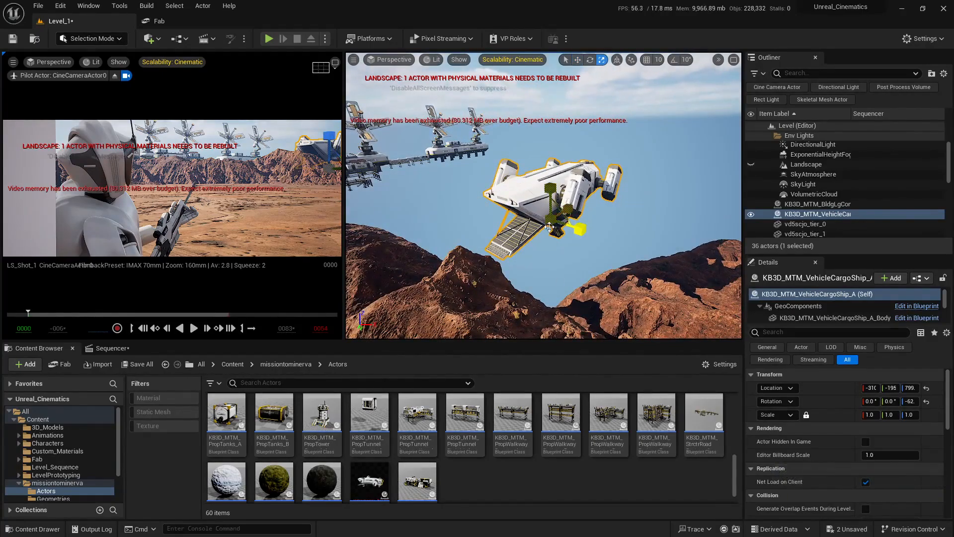
pyautogui.moveTo(550, 226); pyautogui.dragTo(559, 219)
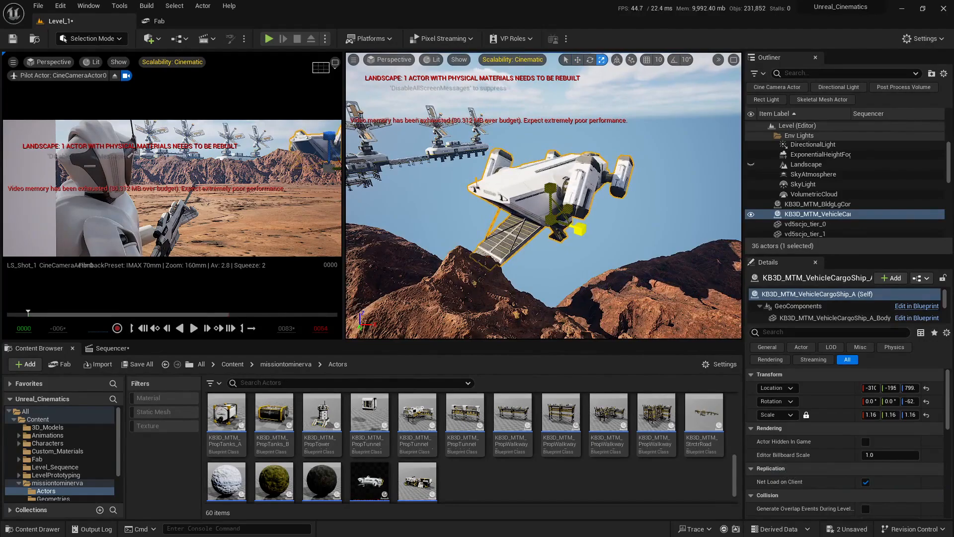
# Switch the move gizmo to world space and slide the cargo ship further along the X axis
pyautogui.press('w')
pyautogui.moveTo(589, 212); pyautogui.dragTo(597, 232, button='right')
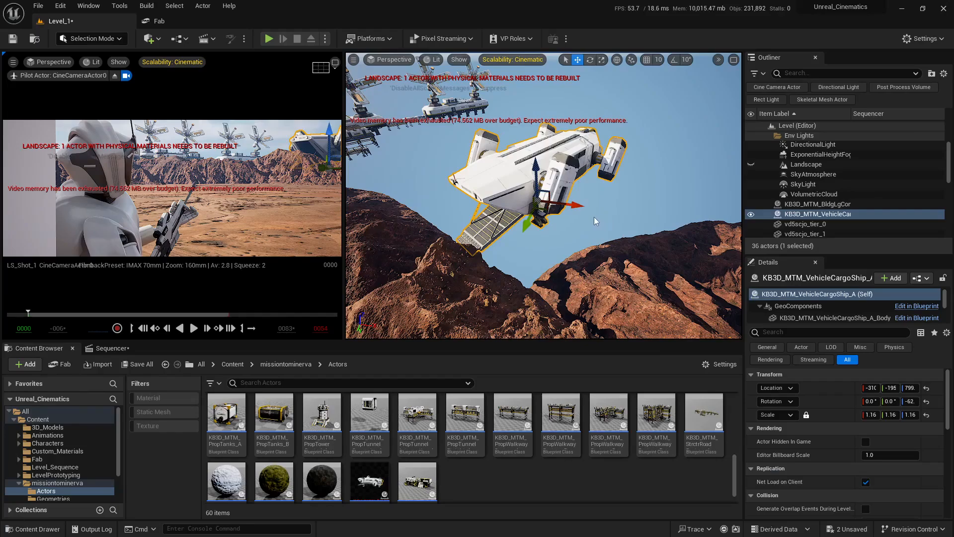
pyautogui.moveTo(577, 206); pyautogui.dragTo(595, 200)
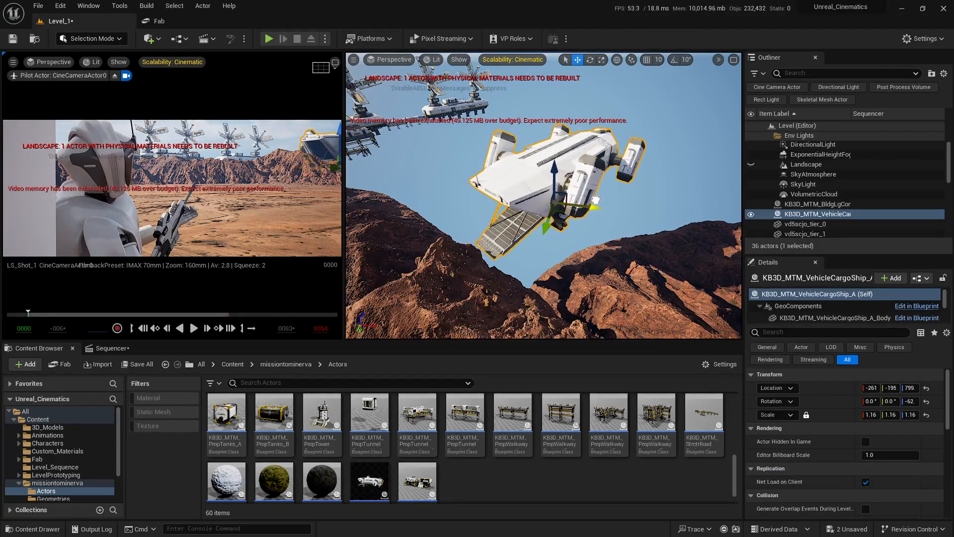
# Push the cargo ship slightly back along the Y axis, shift it a little along X, and deselect it
pyautogui.click(616, 209)
pyautogui.moveTo(616, 209); pyautogui.dragTo(548, 244, button='right')
pyautogui.press('w')
pyautogui.click(548, 245)
pyautogui.moveTo(538, 244); pyautogui.dragTo(543, 236)
pyautogui.moveTo(593, 217); pyautogui.dragTo(590, 216)
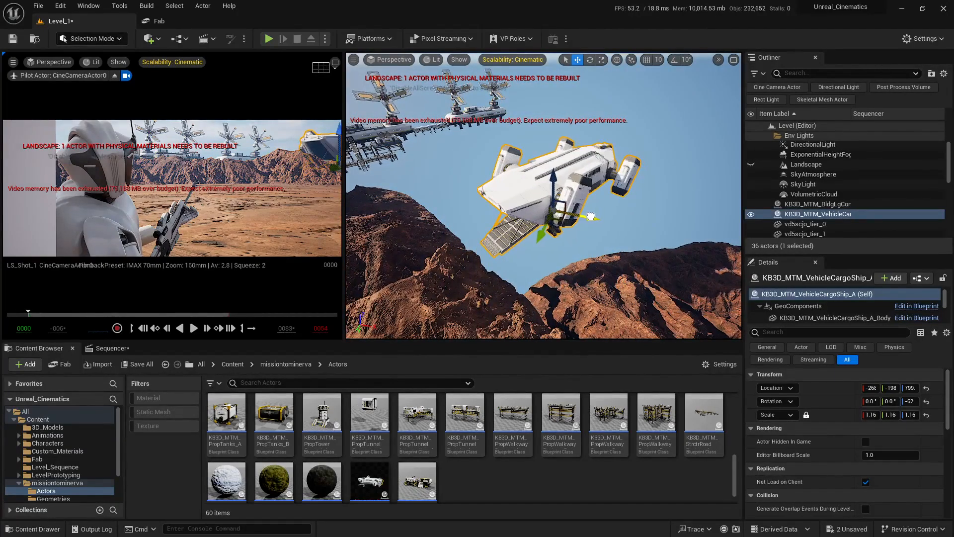
pyautogui.press('Escape')
# Reselect the cargo ship and set its uniform scale to about 1.30
pyautogui.moveTo(585, 216); pyautogui.dragTo(584, 171, button='right')
pyautogui.press('w')
pyautogui.moveTo(543, 247)
pyautogui.mouseDown(button='right')
pyautogui.moveTo(543, 233)
pyautogui.moveTo(551, 257)
pyautogui.mouseUp(button='right')
pyautogui.press('w')
pyautogui.click(543, 233)
pyautogui.press('w')
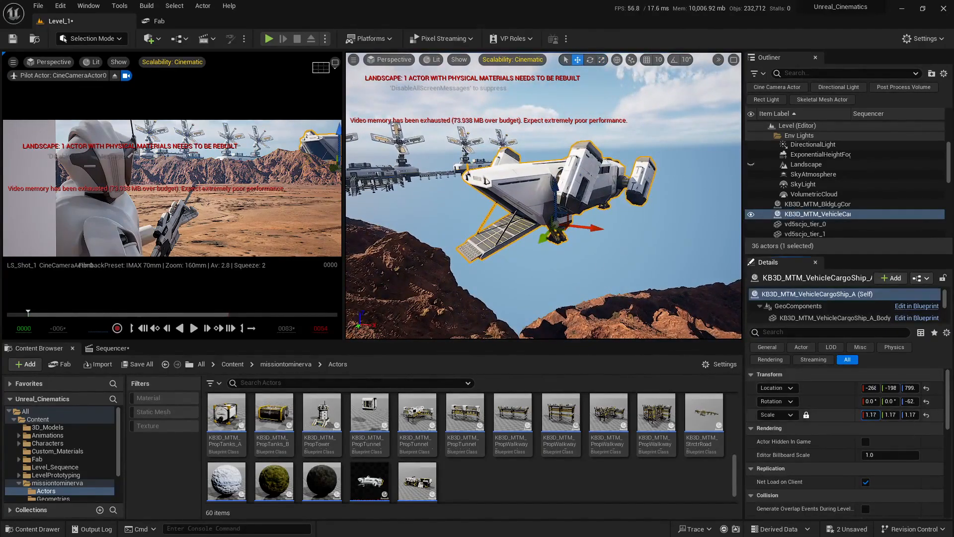
pyautogui.moveTo(871, 414); pyautogui.dragTo(894, 414)
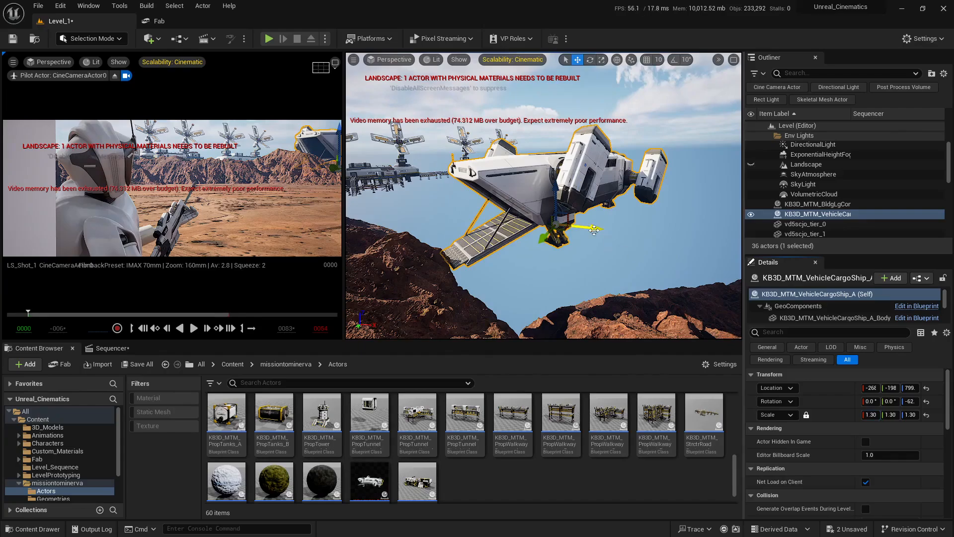
# Nudge the enlarged cargo ship along the world X axis, checking its place in the camera shot without the selection outline
pyautogui.moveTo(594, 229); pyautogui.dragTo(598, 228)
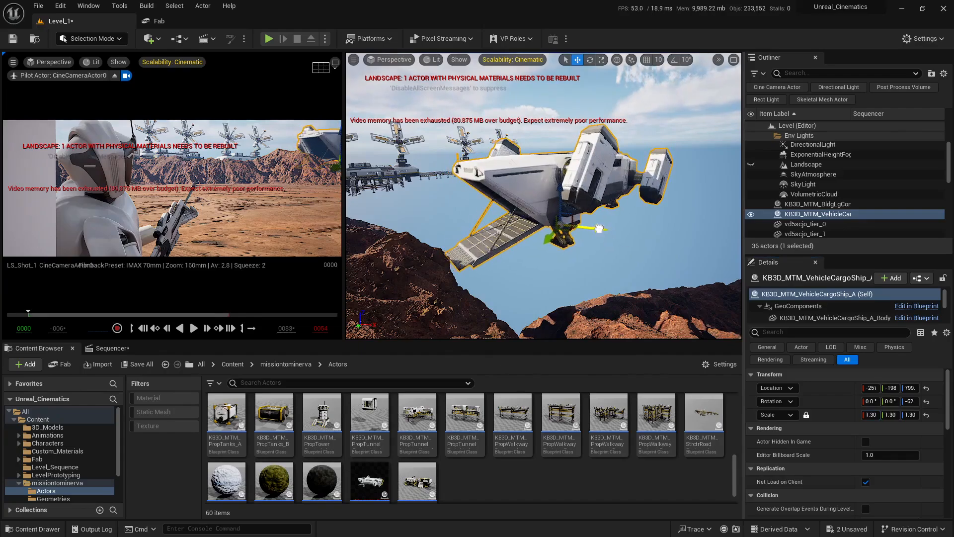
pyautogui.click(598, 245)
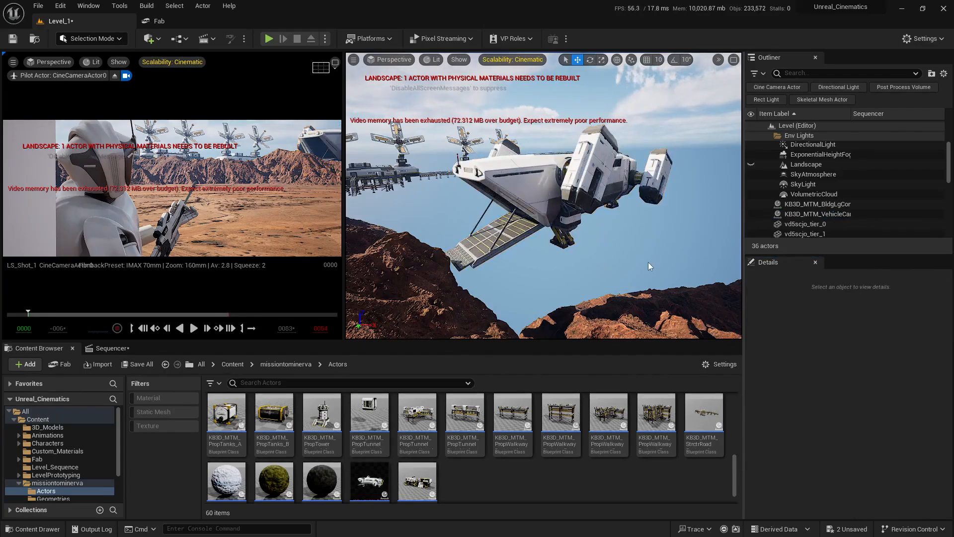
pyautogui.click(599, 193)
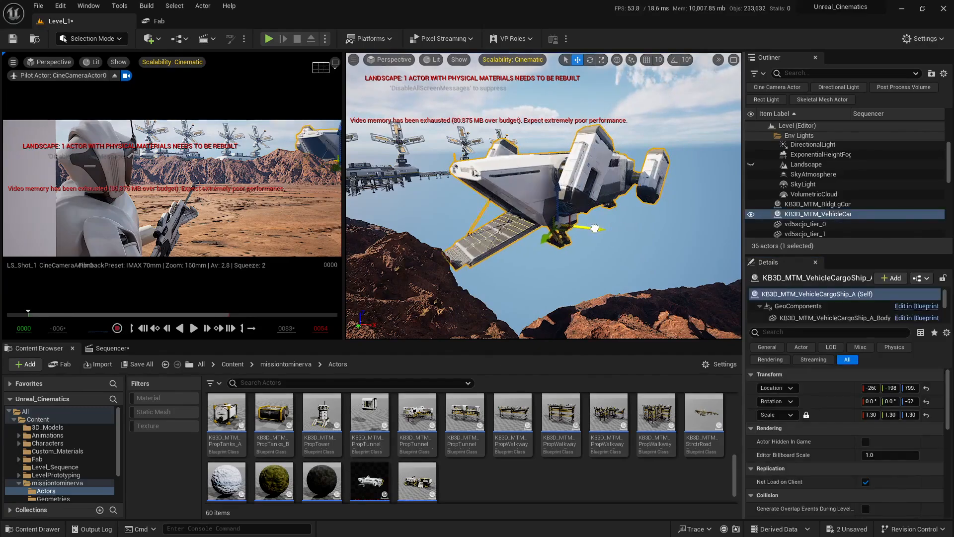
pyautogui.click(614, 266)
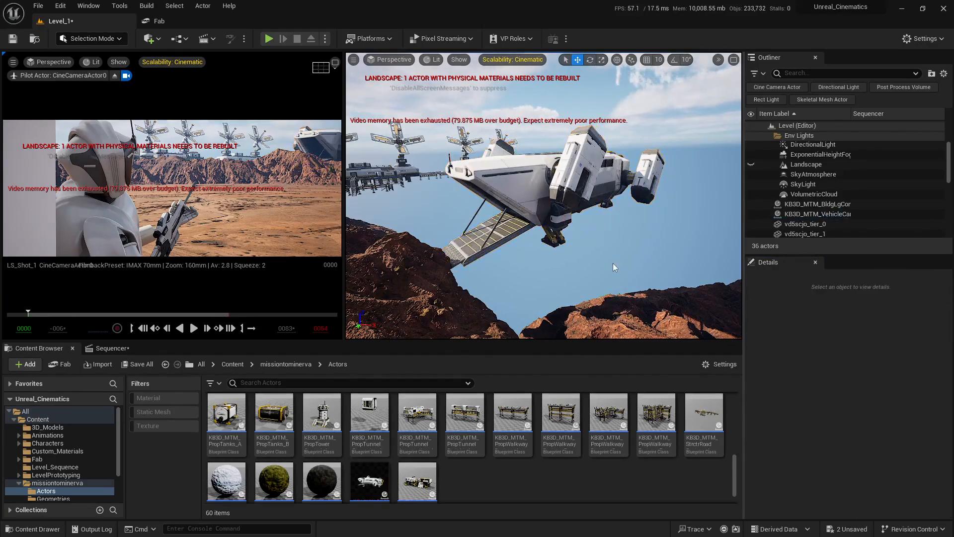
pyautogui.click(557, 195)
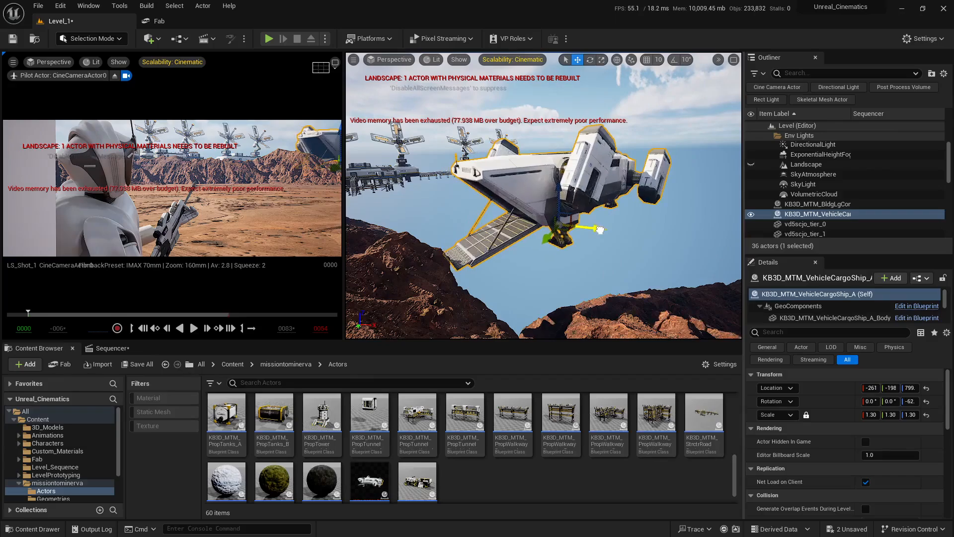
pyautogui.moveTo(600, 229); pyautogui.dragTo(598, 230)
pyautogui.press('Escape')
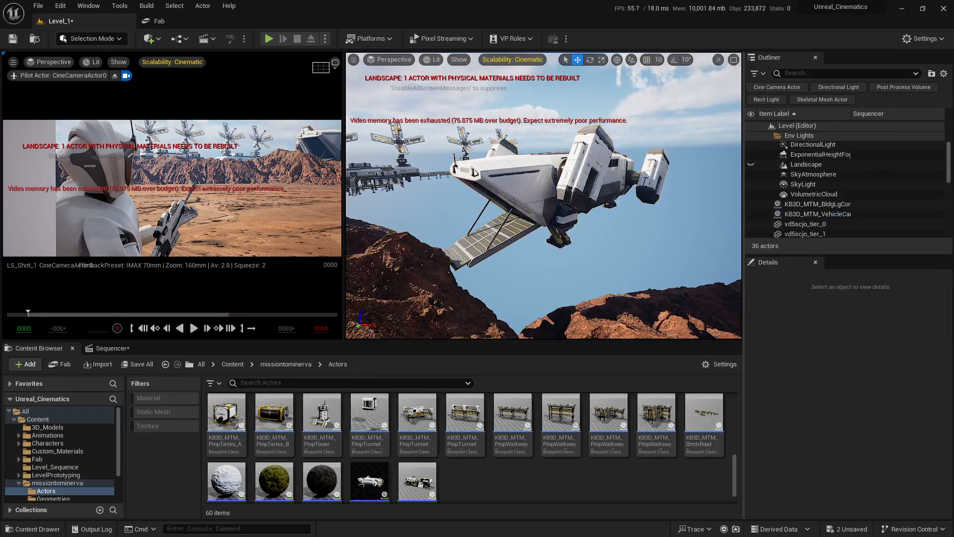
# Reselect the cargo ship, make one more small adjustment along the X axis and clear the selection
pyautogui.press('s')
pyautogui.moveTo(593, 231)
pyautogui.mouseDown(button='right')
pyautogui.moveTo(600, 221)
pyautogui.moveTo(598, 241)
pyautogui.mouseUp(button='right')
pyautogui.press('w')
pyautogui.press('e')
pyautogui.click(508, 207)
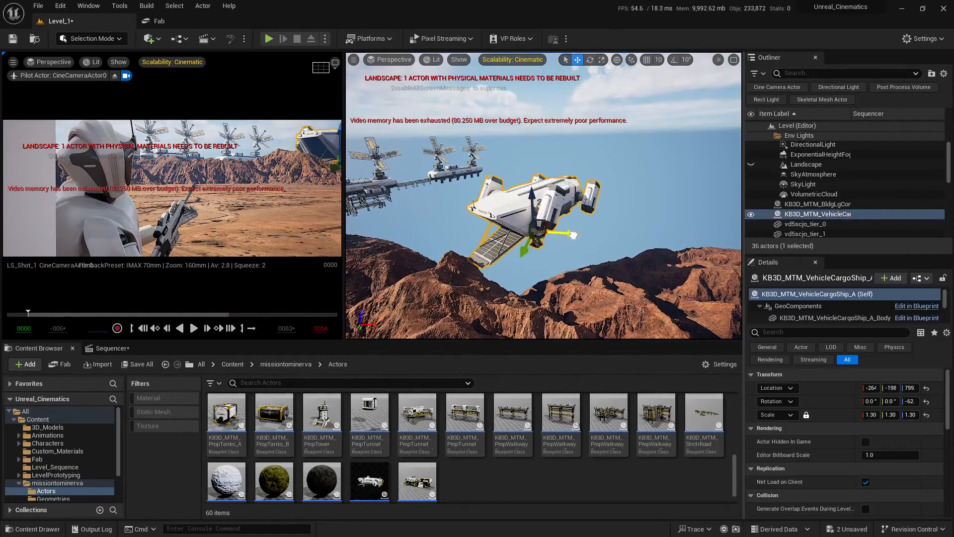
pyautogui.moveTo(573, 234); pyautogui.dragTo(572, 234)
pyautogui.press('Escape')
# Play the shot from frame 0 in Sequencer, stop it, and scrub to frame 22 to check the background
pyautogui.moveTo(571, 234); pyautogui.dragTo(556, 245, button='right')
pyautogui.press('s')
pyautogui.press('s')
pyautogui.press('s')
pyautogui.press('w')
pyautogui.click(109, 348)
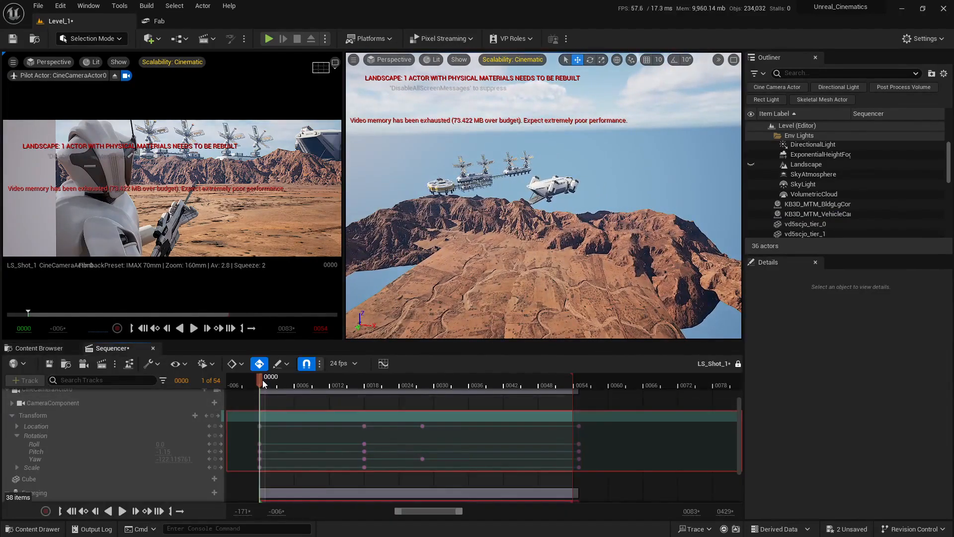
pyautogui.moveTo(263, 380); pyautogui.dragTo(258, 412)
pyautogui.press('space')
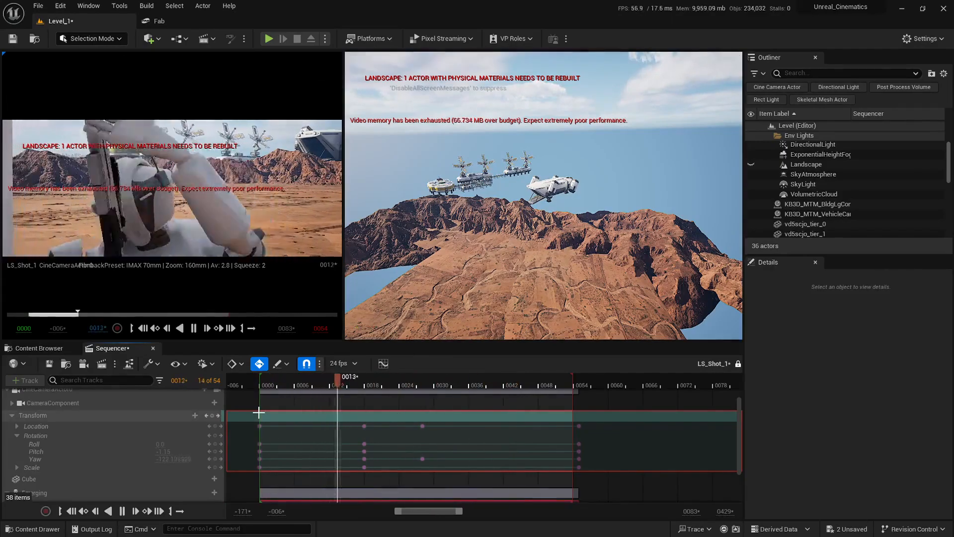
pyautogui.press('space')
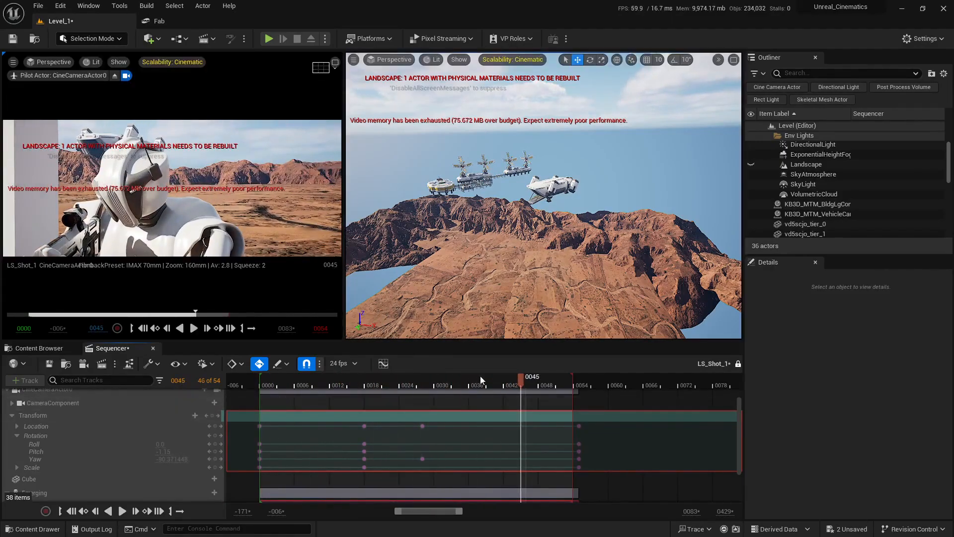
pyautogui.moveTo(481, 380); pyautogui.dragTo(394, 381)
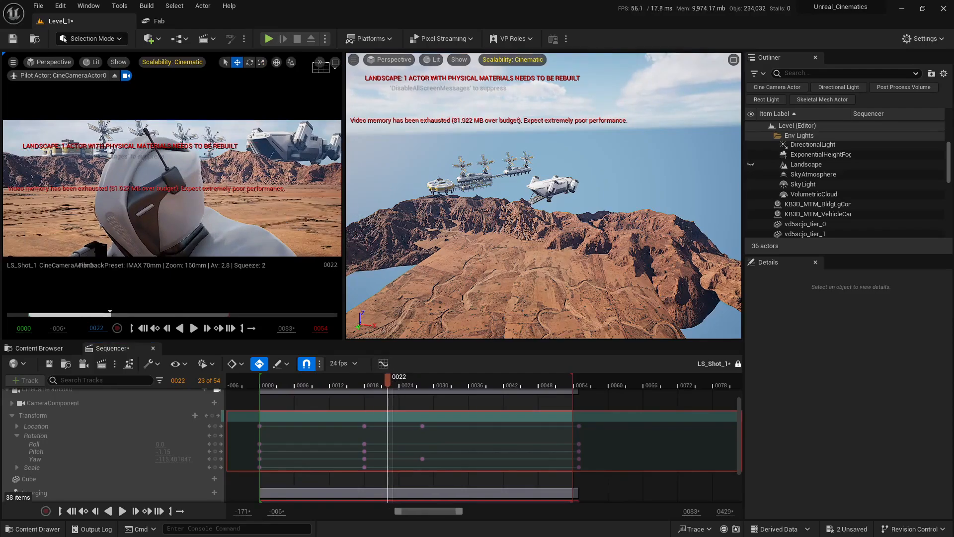
# Raise the mountain mesh vfgjfag_tier_1 along the Z axis below the cargo ship and deselect it
pyautogui.click(293, 142)
pyautogui.press('w')
pyautogui.moveTo(561, 263)
pyautogui.mouseDown(button='right')
pyautogui.moveTo(562, 236)
pyautogui.moveTo(561, 254)
pyautogui.mouseUp(button='right')
pyautogui.press('Escape')
pyautogui.press('q')
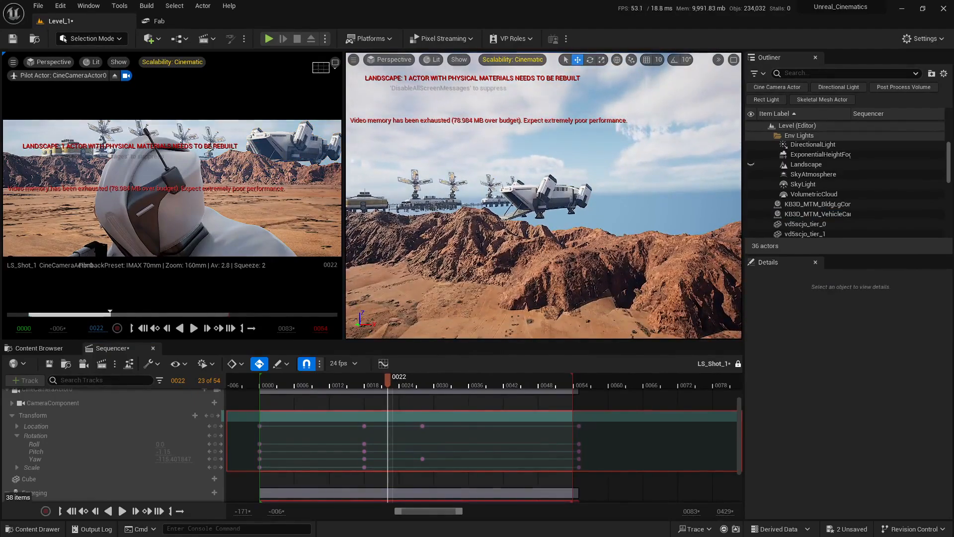
pyautogui.press('e')
pyautogui.moveTo(525, 202); pyautogui.dragTo(541, 228, button='right')
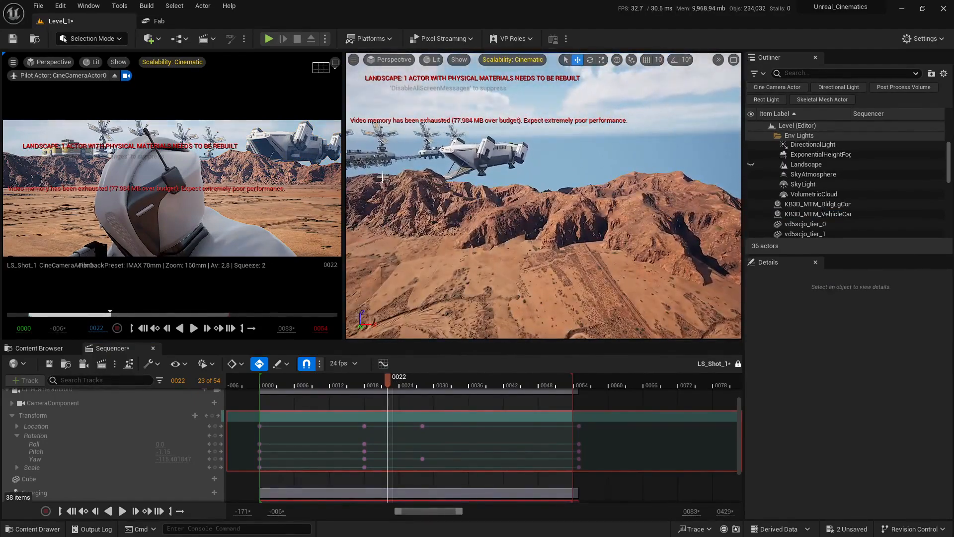
pyautogui.click(495, 239)
pyautogui.press('d')
pyautogui.moveTo(564, 260); pyautogui.dragTo(558, 245, button='right')
pyautogui.press('w')
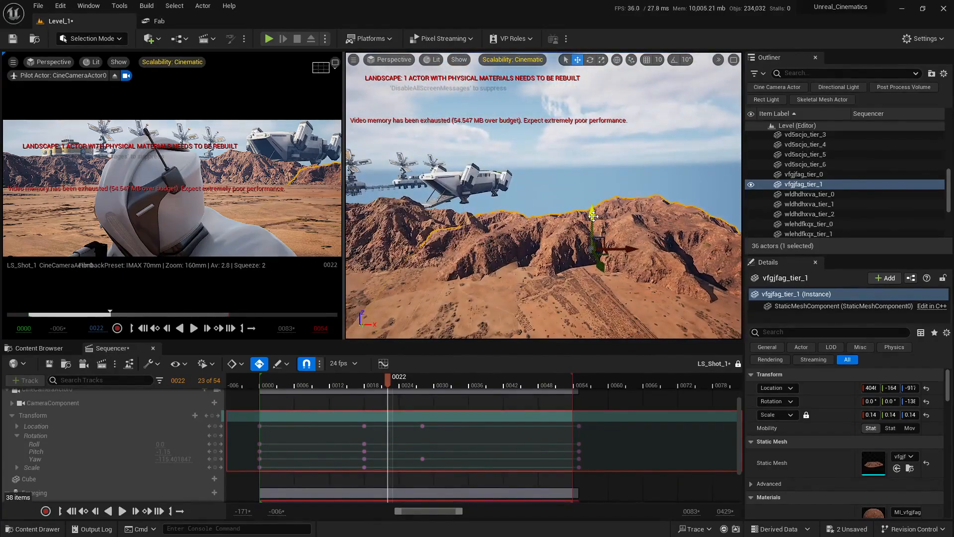
pyautogui.moveTo(593, 217); pyautogui.dragTo(588, 210)
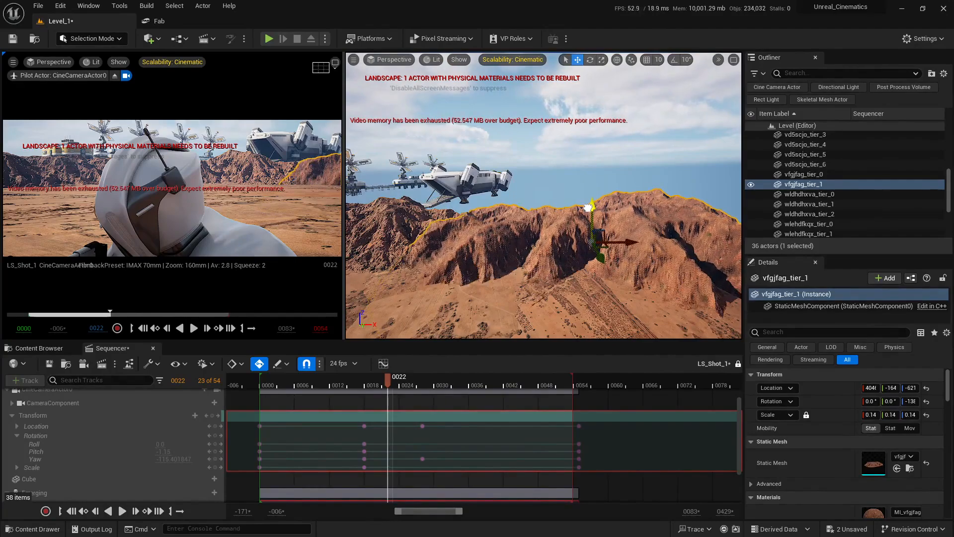
pyautogui.press('Escape')
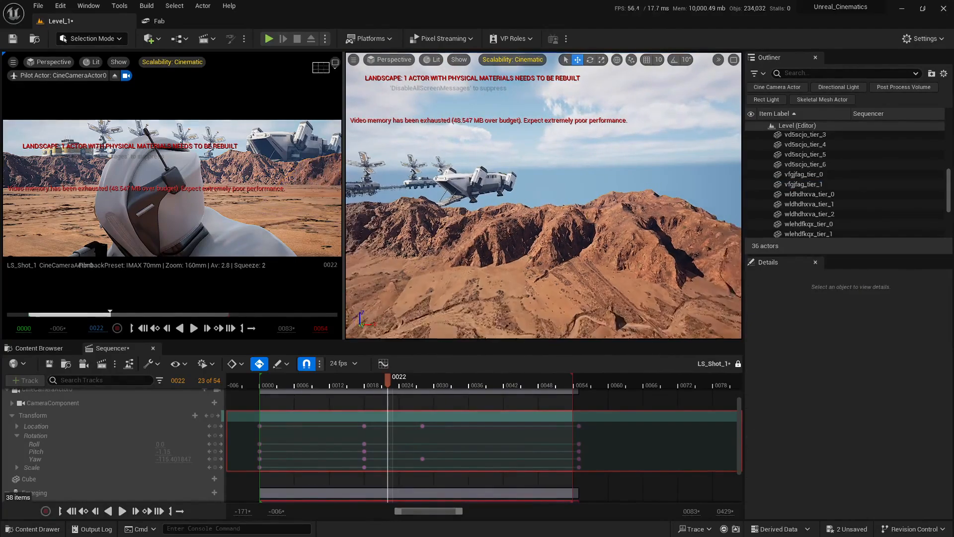
# Reselect the mountain vfgjfag_tier_1, shift it slightly along the X axis and clear the selection
pyautogui.moveTo(543, 217); pyautogui.dragTo(537, 212, button='right')
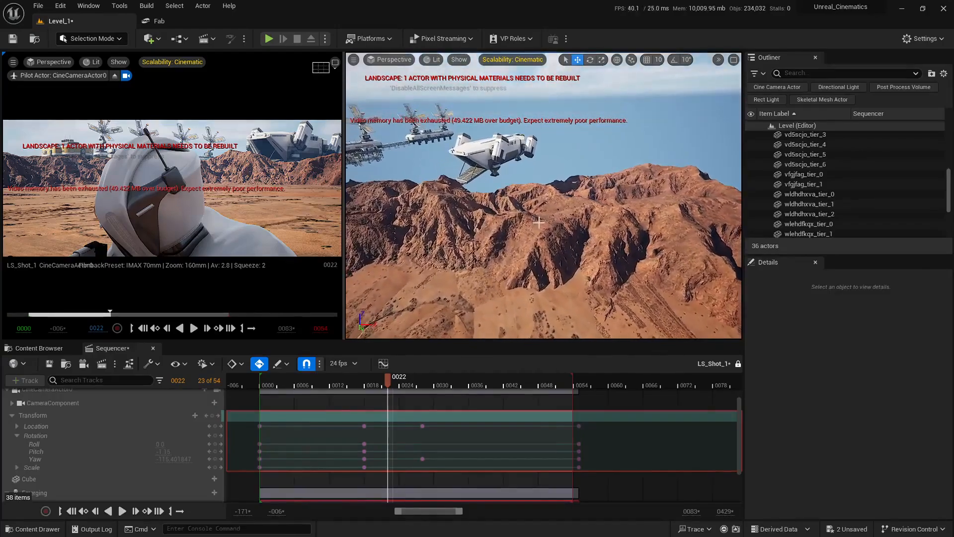
pyautogui.click(578, 238)
pyautogui.moveTo(662, 221); pyautogui.dragTo(657, 220)
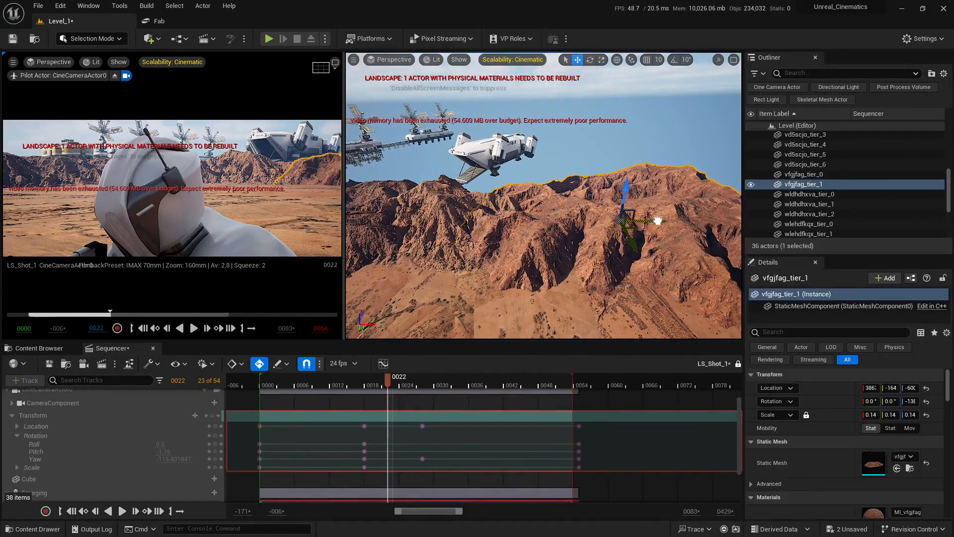
pyautogui.press('Escape')
# Select the mountain vfgjfag_tier_1, open its material instance MI_vfgjfag and shrink the material editor so the camera view stays visible
pyautogui.press('s')
pyautogui.moveTo(657, 221); pyautogui.dragTo(654, 242, button='right')
pyautogui.press('w')
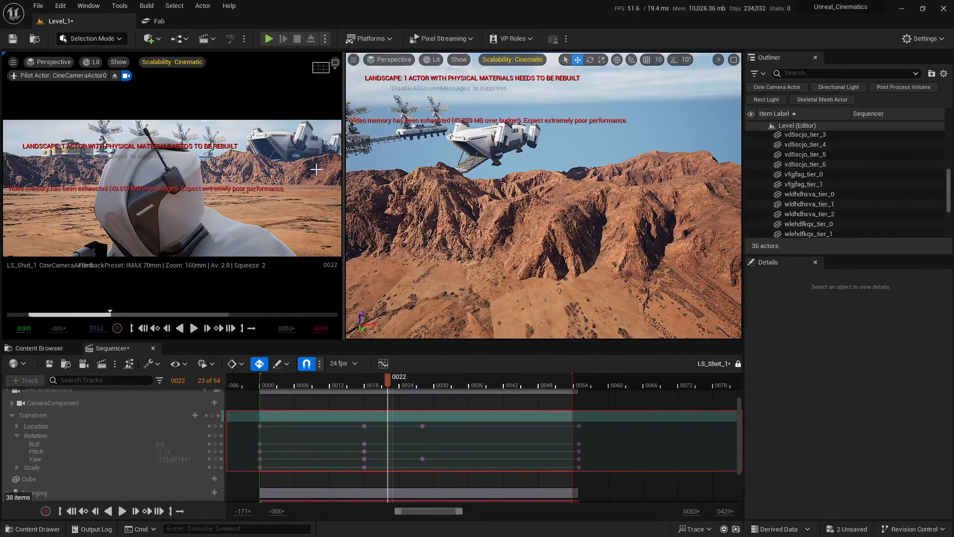
pyautogui.click(654, 242)
pyautogui.scroll(-2, 821, 417)
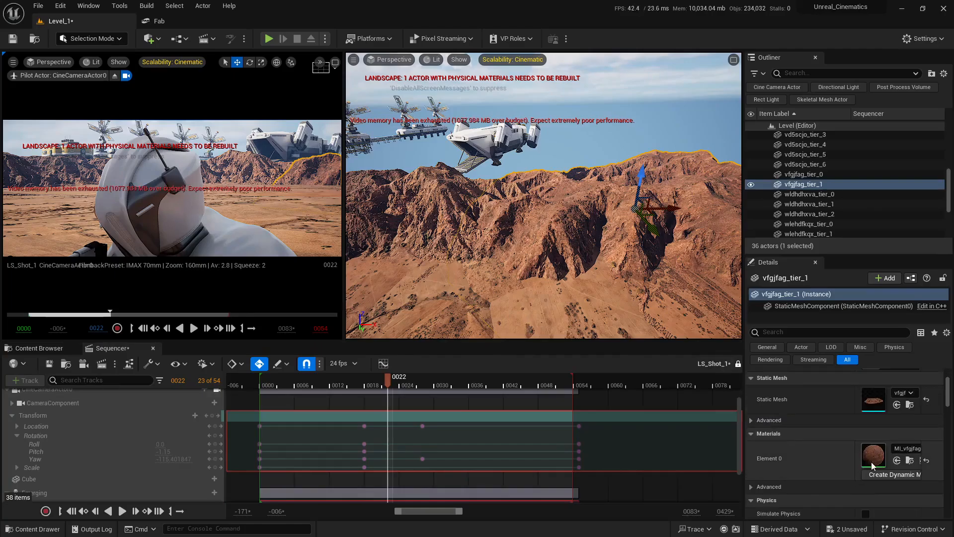
pyautogui.doubleClick(873, 456)
pyautogui.doubleClick(640, 7)
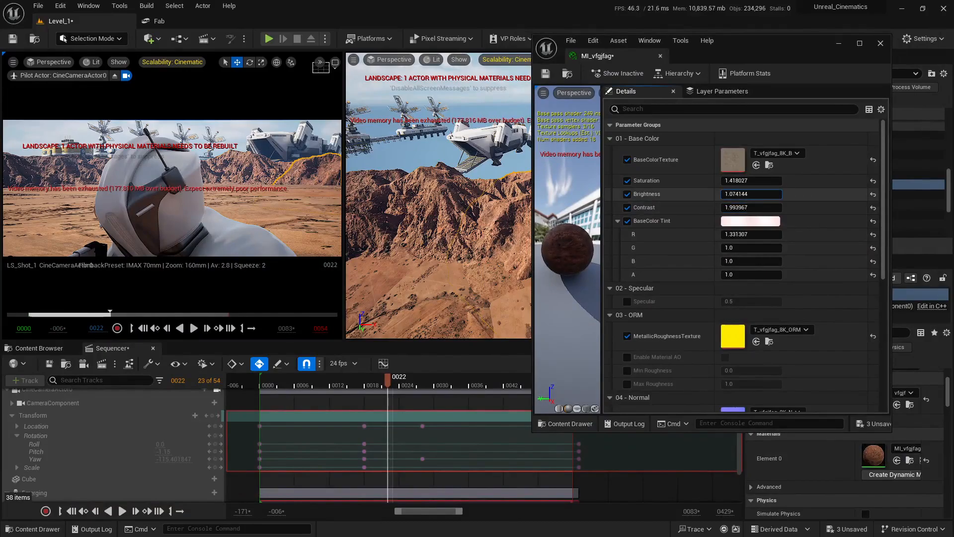
# Fine-tune the base color of MI_vfgjfag with Brightness about 1.2 and Contrast about 1.96, and close the material editor
pyautogui.scroll(-2, 568, 248)
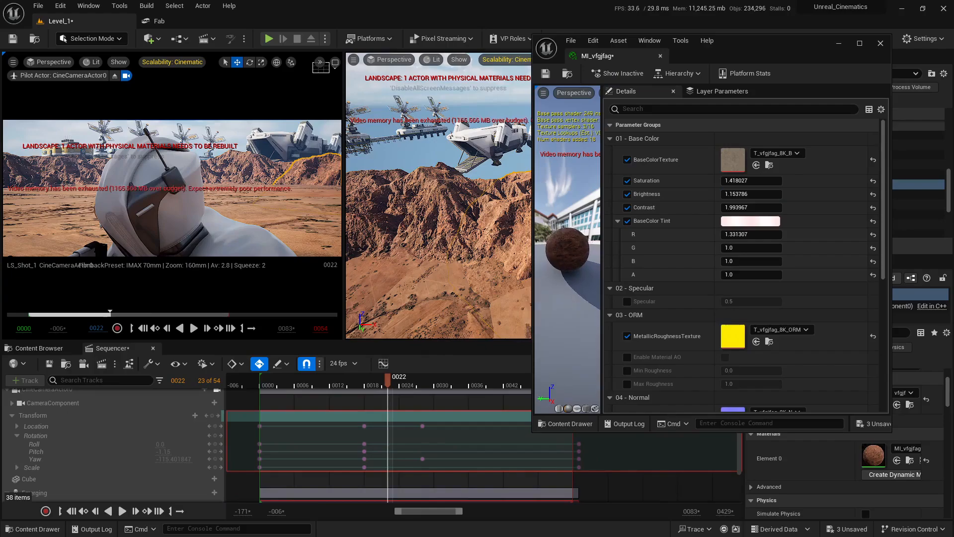
pyautogui.moveTo(457, 174); pyautogui.dragTo(435, 173, button='right')
pyautogui.press('Escape')
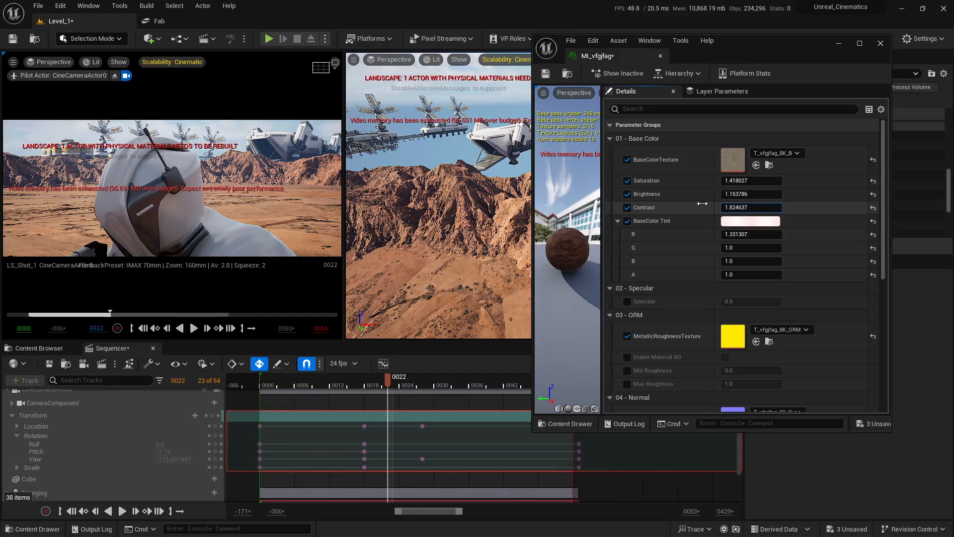
pyautogui.moveTo(702, 203); pyautogui.dragTo(700, 202)
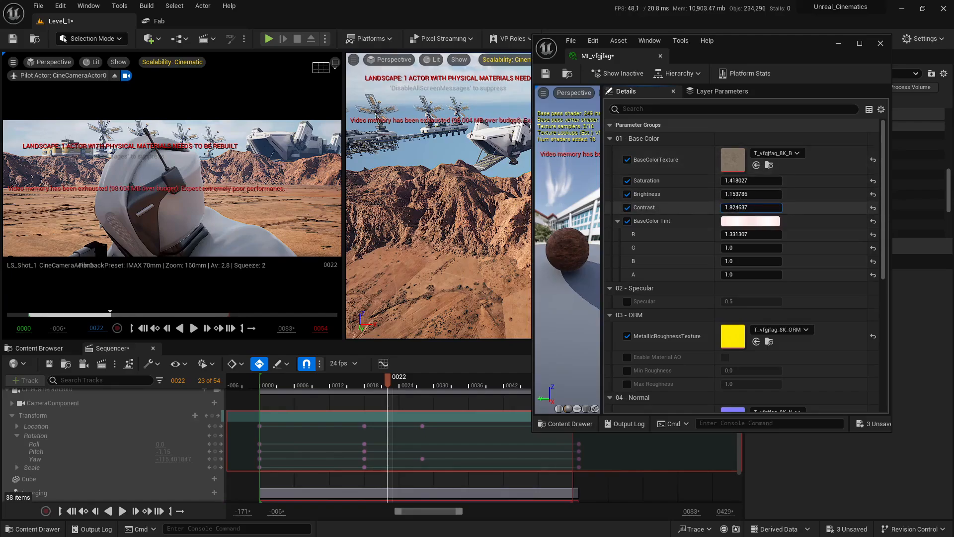
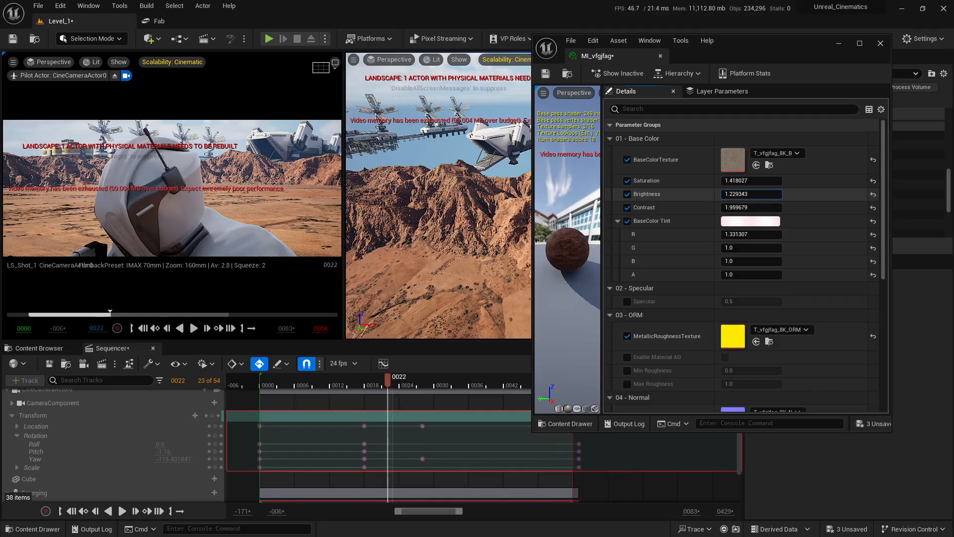
pyautogui.moveTo(438, 223); pyautogui.dragTo(436, 199, button='right')
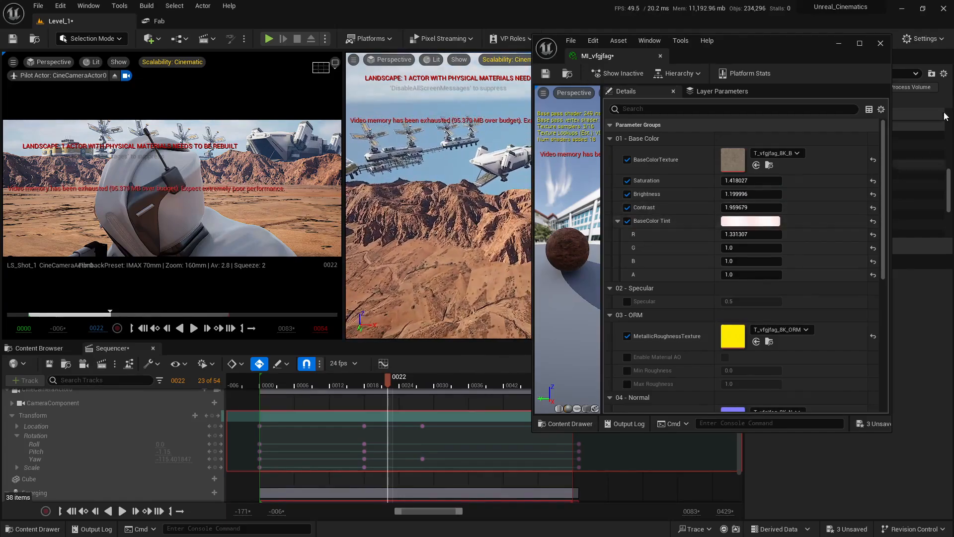
pyautogui.click(880, 44)
# Play the shot from its start several times in Sequencer to check the mountains' look, and stop at frame 45
pyautogui.moveTo(563, 184); pyautogui.dragTo(566, 173, button='right')
pyautogui.click(265, 385)
pyautogui.press('space')
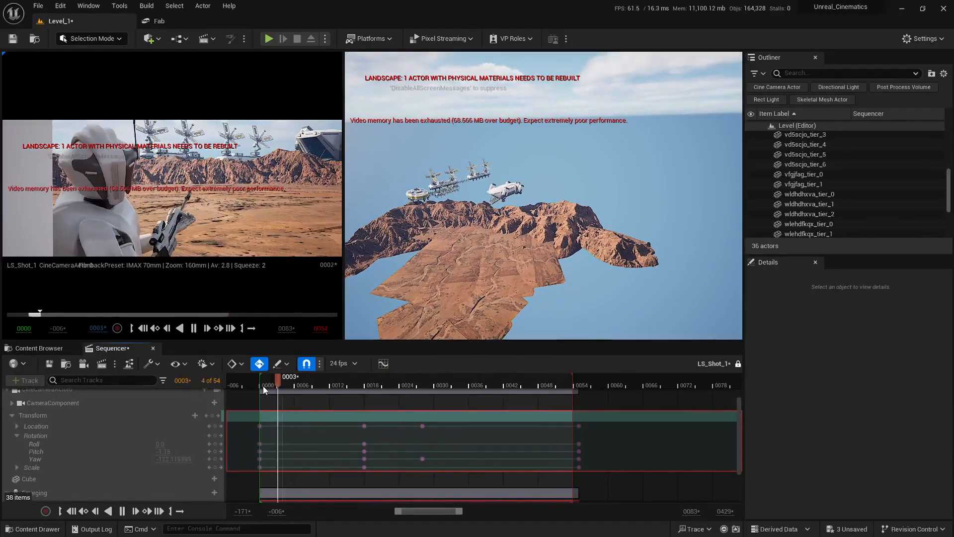
pyautogui.click(262, 386)
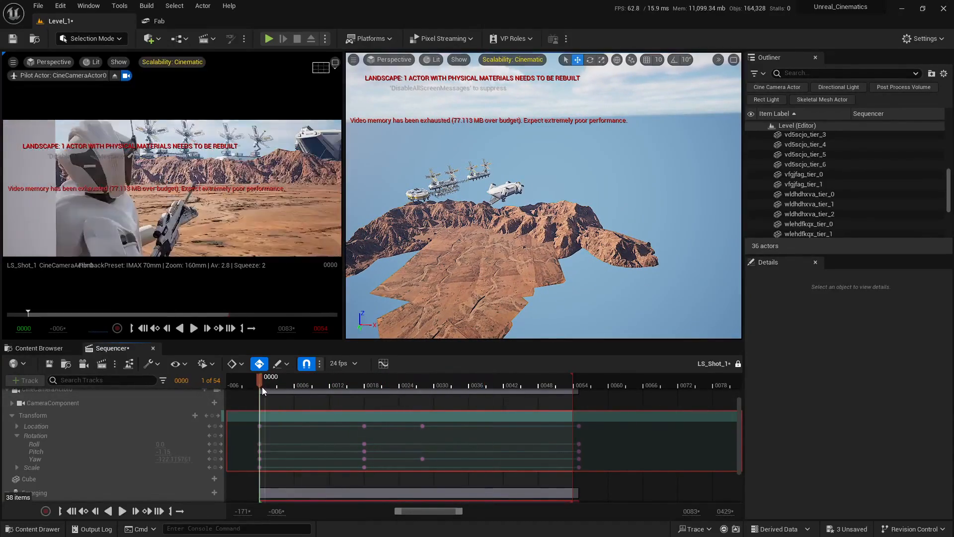
pyautogui.press('space')
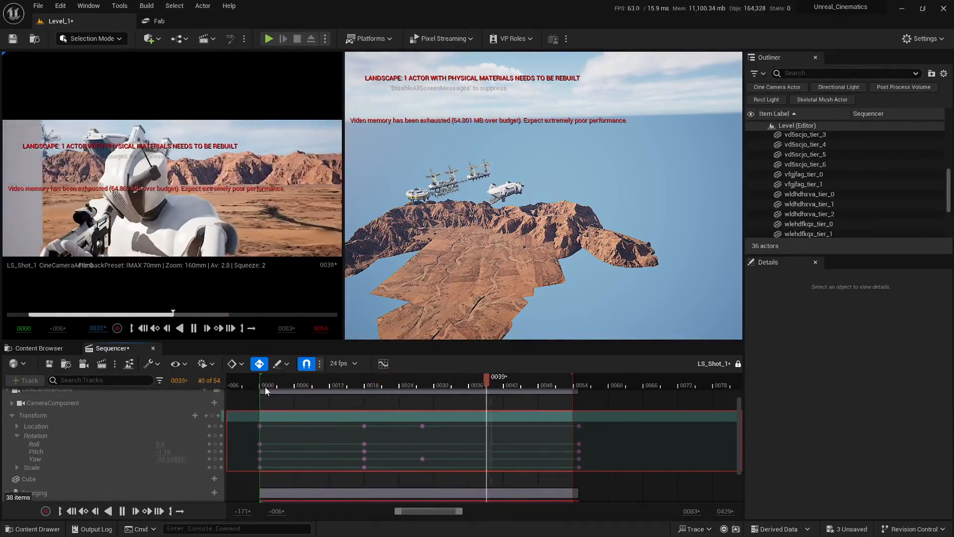
pyautogui.click(269, 386)
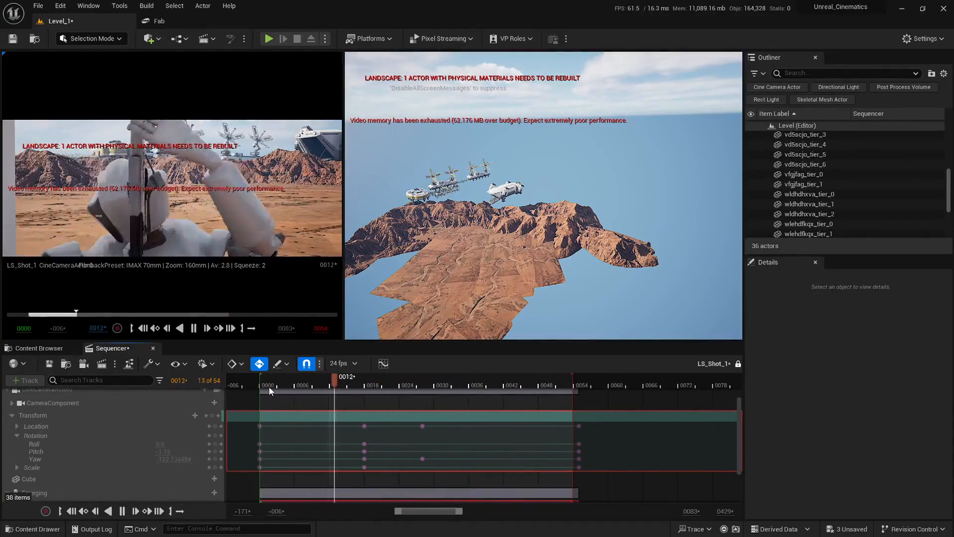
pyautogui.press('space')
pyautogui.moveTo(311, 385); pyautogui.dragTo(264, 387)
pyautogui.press('space')
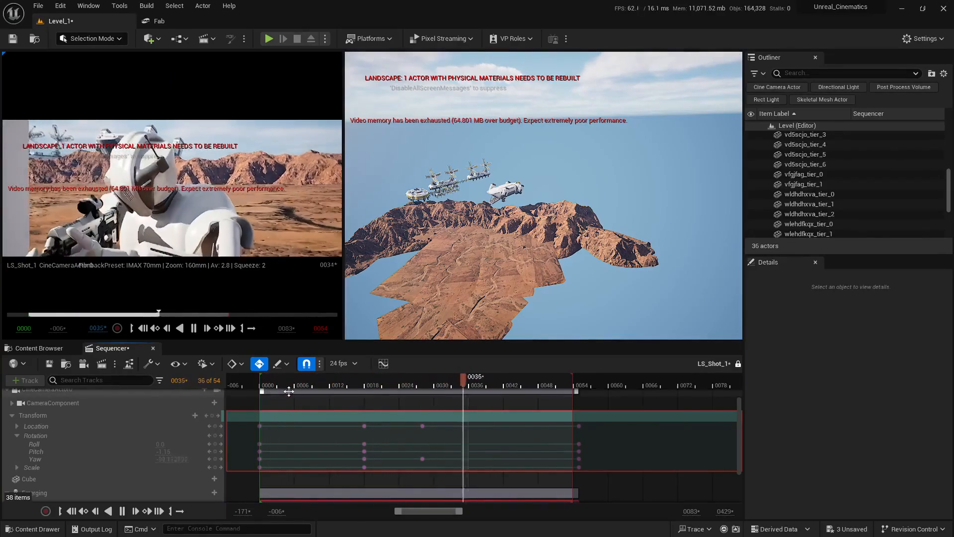
pyautogui.press('space')
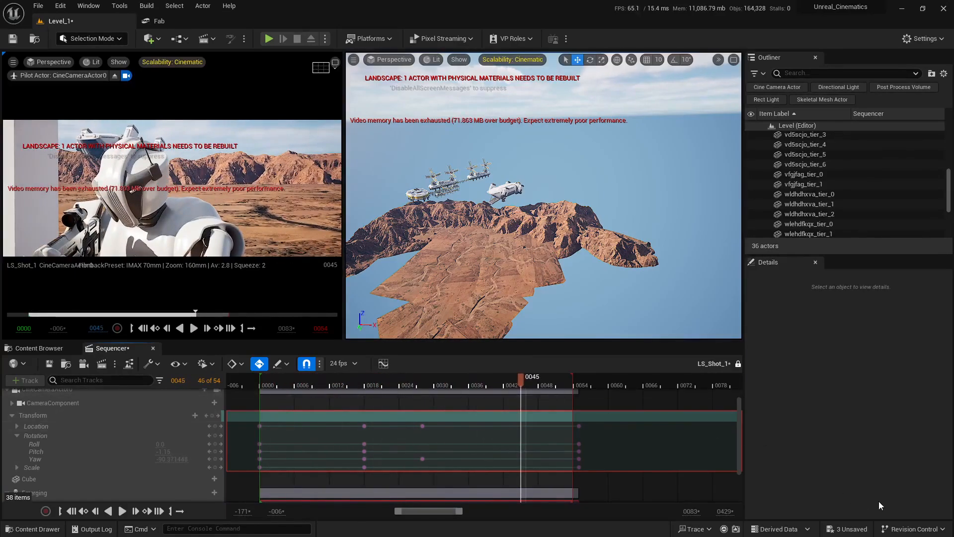
# Save all unsaved content: Level_1, LS_Shot_1 and MI_vfgjfag
pyautogui.click(852, 528)
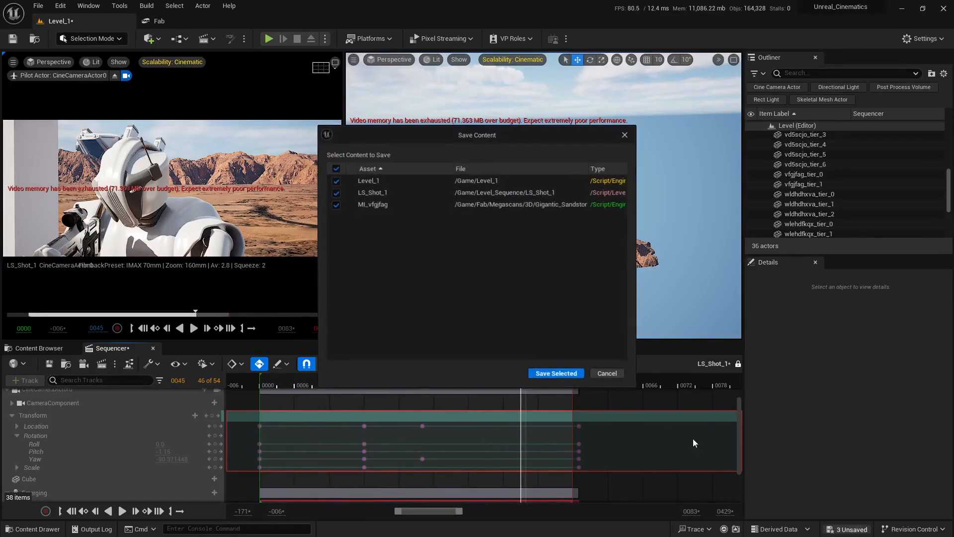
pyautogui.click(556, 374)
# Browse the missiontominerva Actors folder for background buildings and open the KB3D_MTM_BldgLgTerraformer_A blueprint in a maximized window
pyautogui.click(15, 349)
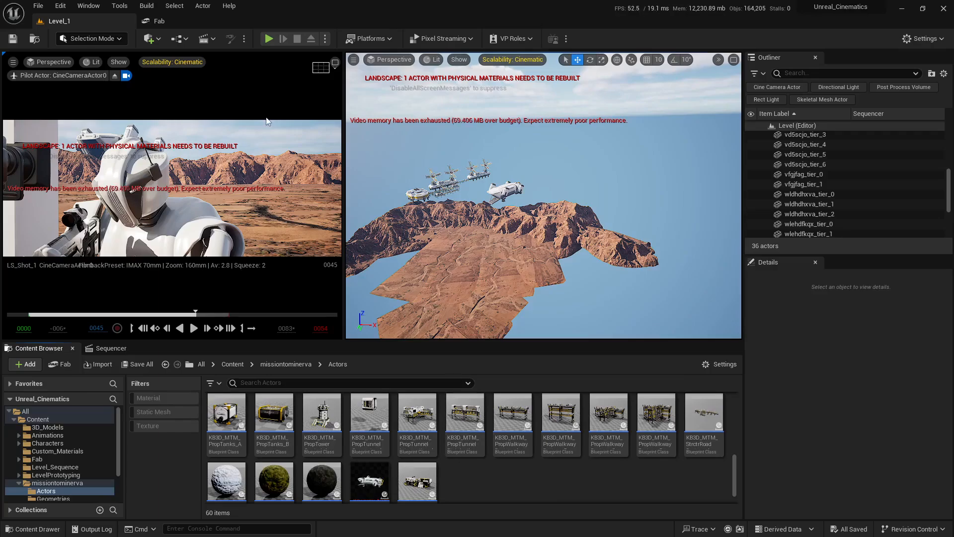
pyautogui.scroll(5, 491, 469)
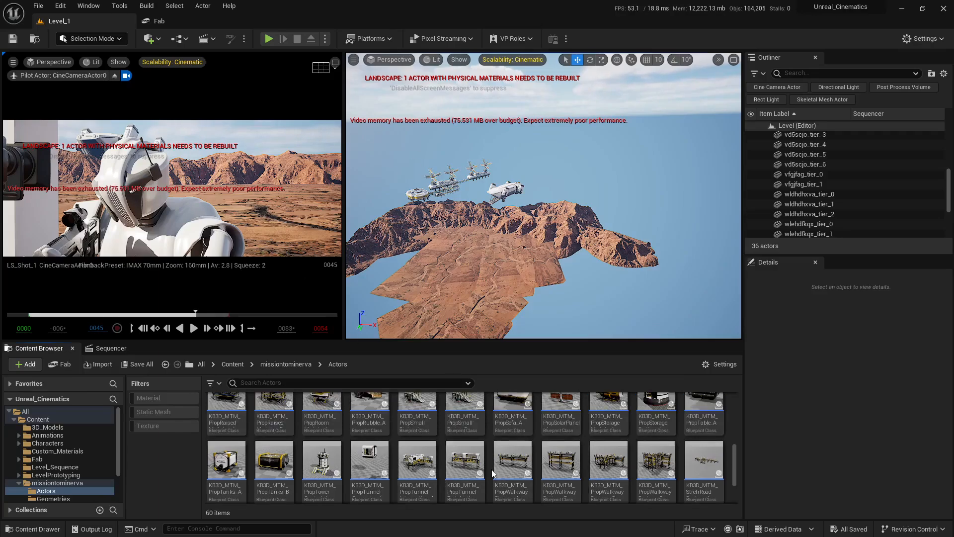
pyautogui.scroll(3, 323, 448)
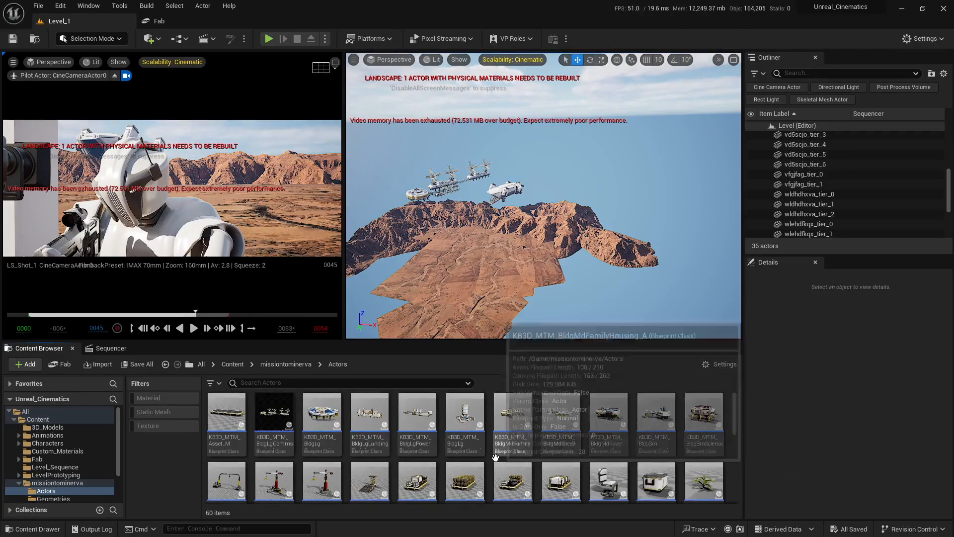
pyautogui.click(464, 423)
pyautogui.doubleClick(464, 418)
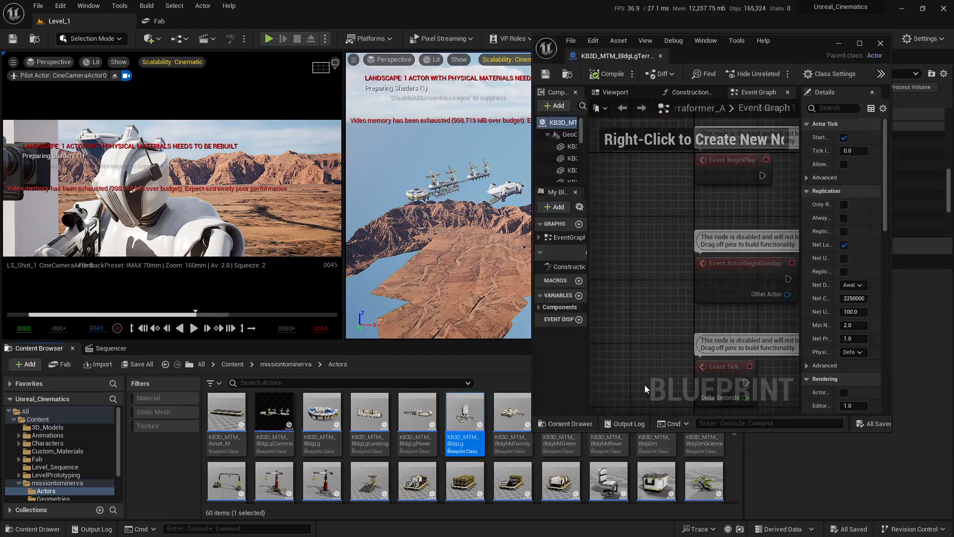
pyautogui.click(861, 44)
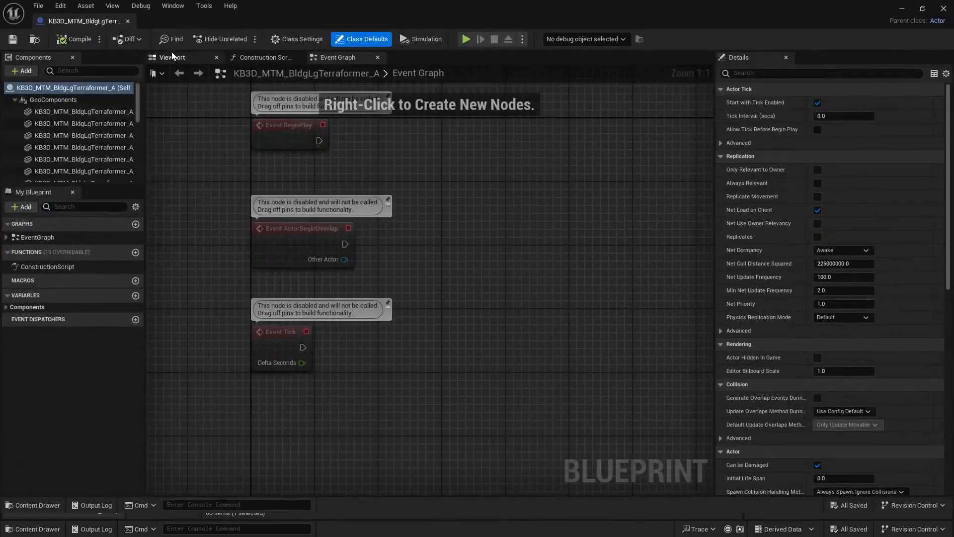
# Examine the terraformer building from several sides in the blueprint's 3D preview and close the blueprint
pyautogui.click(159, 55)
pyautogui.moveTo(465, 325); pyautogui.dragTo(427, 334, button='right')
pyautogui.press('w')
pyautogui.press('d')
pyautogui.press('w')
pyautogui.press('s')
pyautogui.press('a')
pyautogui.scroll(-1, 417, 342)
pyautogui.press('s')
pyautogui.press('w')
pyautogui.press('s')
pyautogui.press('a')
pyautogui.scroll(1, 428, 332)
pyautogui.press('a')
pyautogui.press('d')
pyautogui.press('s')
pyautogui.moveTo(525, 275); pyautogui.dragTo(528, 272, button='right')
pyautogui.press('e')
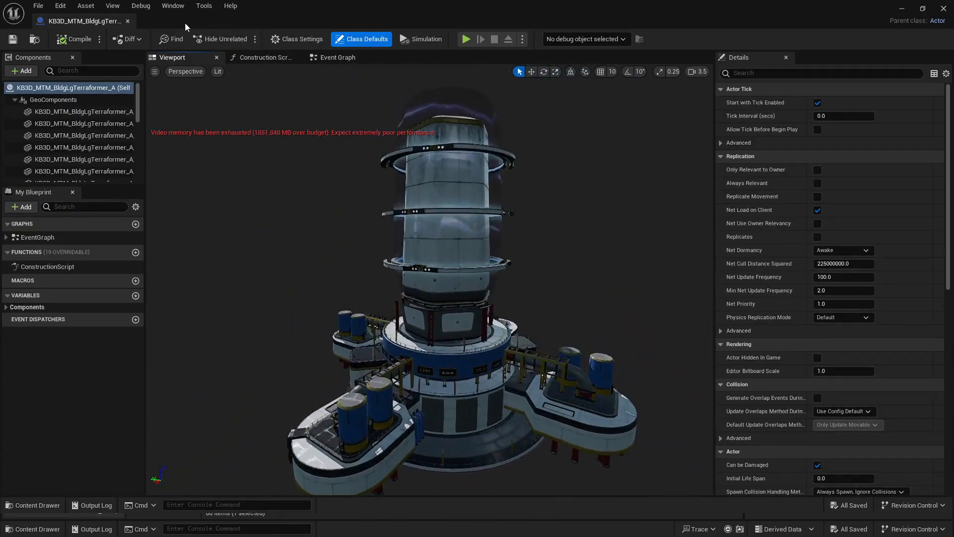
pyautogui.click(127, 21)
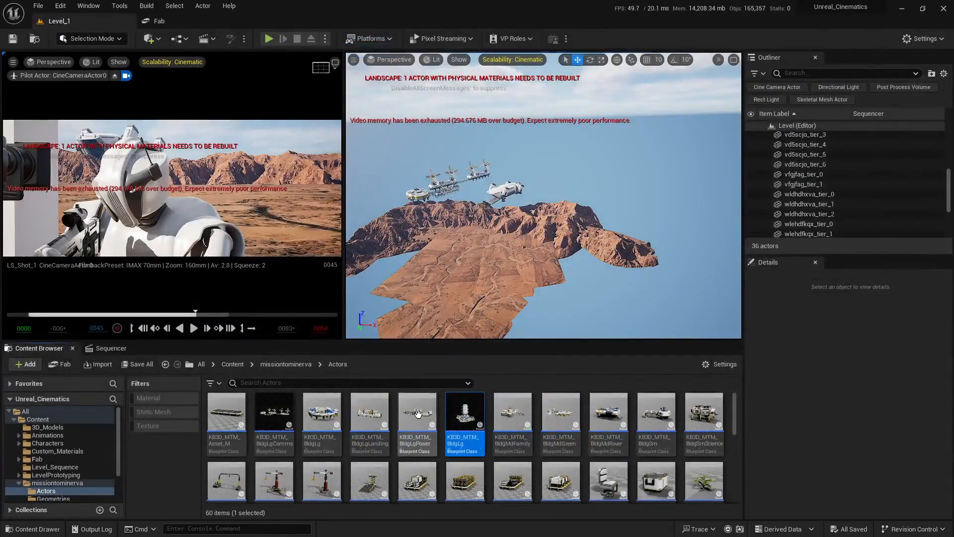
# Open the KB3D_MTM_BldgLgPowerStation_A blueprint and examine the power station from several angles in its 3D preview
pyautogui.doubleClick(418, 414)
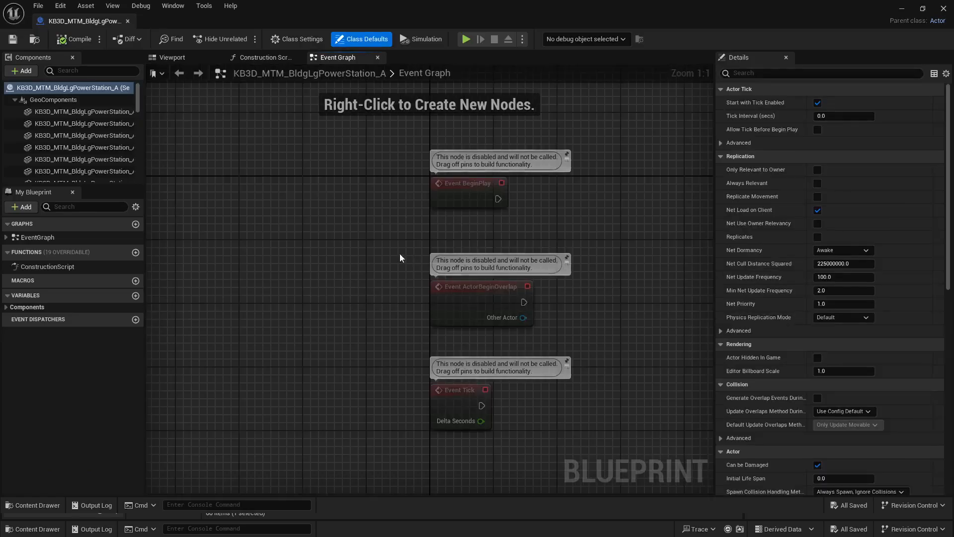
pyautogui.click(183, 60)
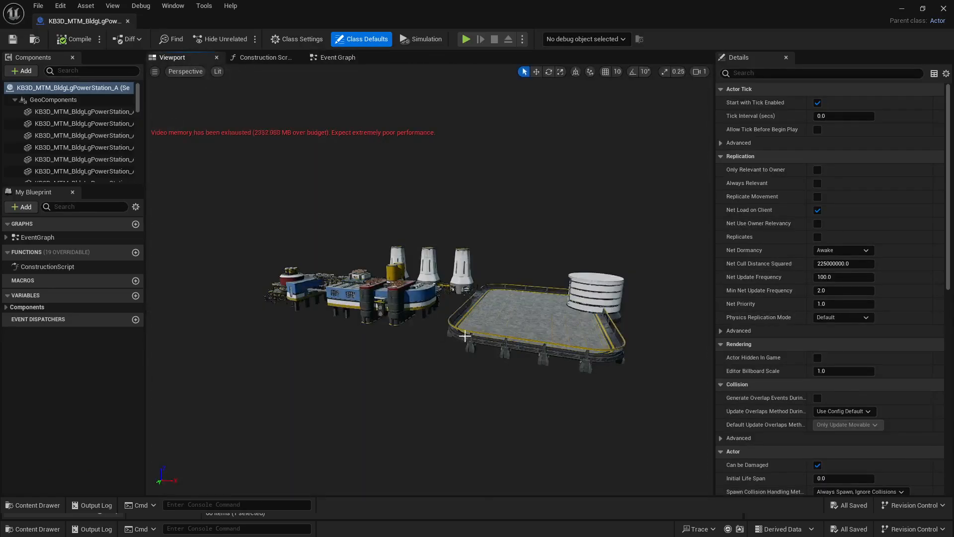
pyautogui.moveTo(503, 320); pyautogui.dragTo(276, 342, button='right')
pyautogui.scroll(4, 502, 326)
pyautogui.press('d')
pyautogui.press('w')
pyautogui.press('s')
pyautogui.press('w')
pyautogui.press('s')
pyautogui.press('w')
pyautogui.press('s')
pyautogui.moveTo(233, 123); pyautogui.dragTo(234, 123, button='right')
# Place the KB3D_MTM_BldgLgPowerStation_A actor in the level above the background mountains
pyautogui.press('w')
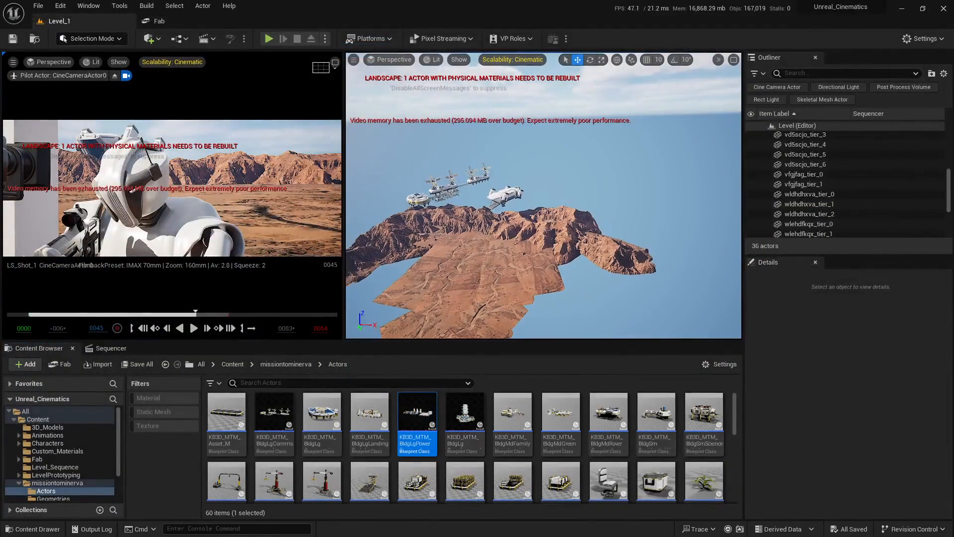
pyautogui.press('w')
pyautogui.moveTo(477, 234); pyautogui.dragTo(495, 268, button='right')
pyautogui.moveTo(406, 419); pyautogui.dragTo(518, 211)
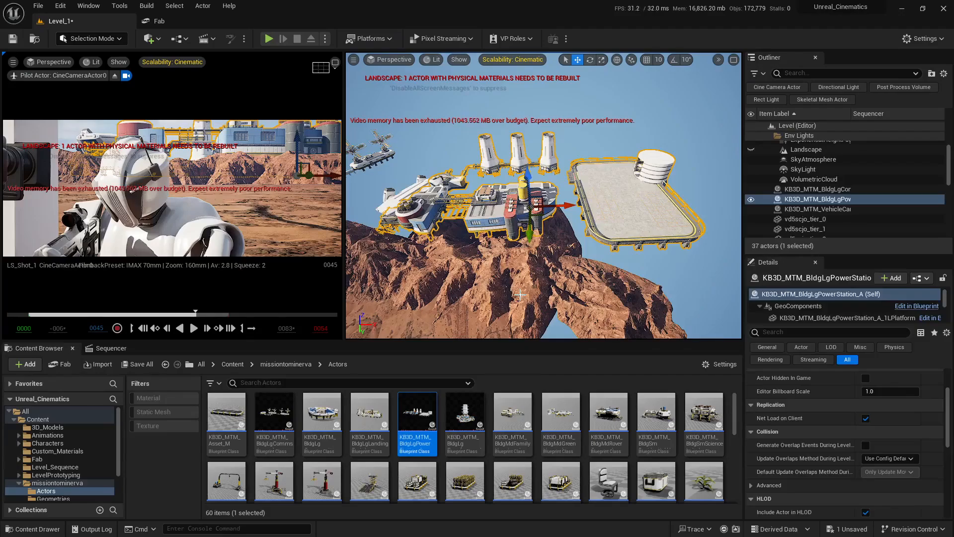
# Rotate the power station about its vertical axis so its towers face the camera, and move it farther back above the mountains
pyautogui.press('e')
pyautogui.moveTo(551, 245); pyautogui.dragTo(475, 247)
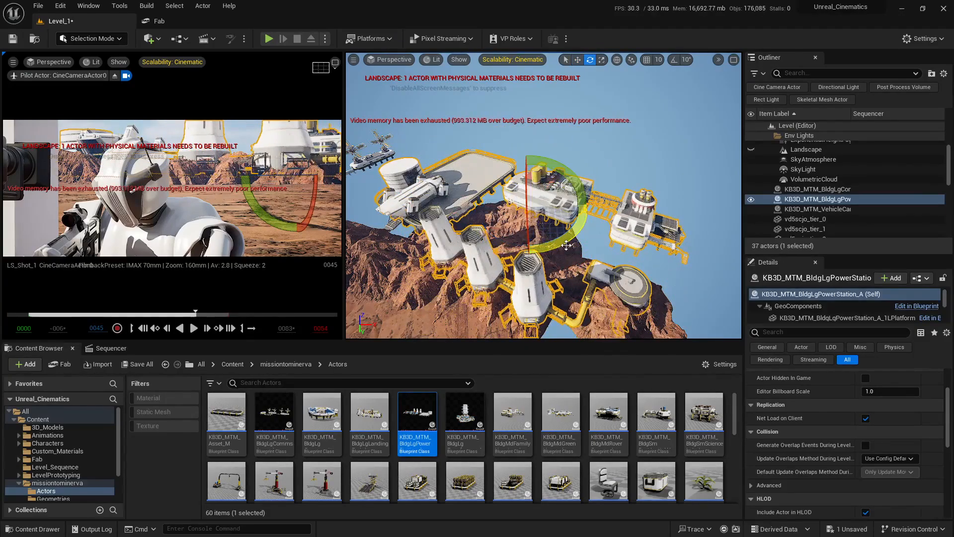
pyautogui.press('w')
pyautogui.moveTo(543, 214); pyautogui.dragTo(576, 185)
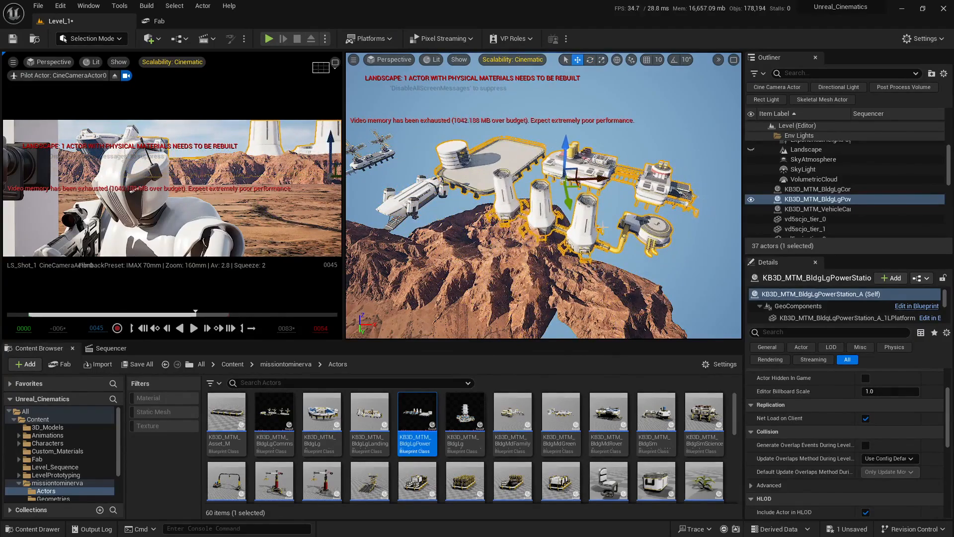
# Shift the power station along the X axis and scale it down to suit the mountain background
pyautogui.moveTo(602, 227); pyautogui.dragTo(589, 250, button='right')
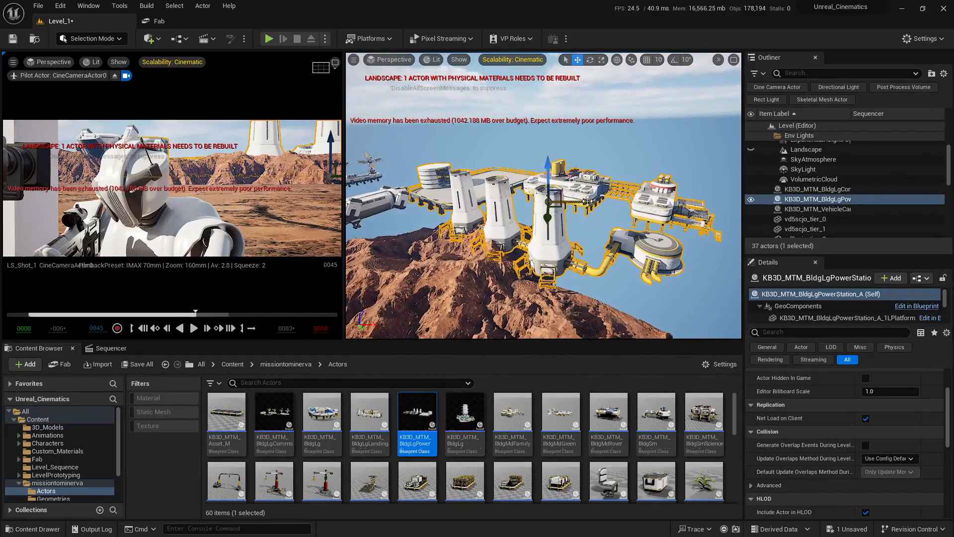
pyautogui.moveTo(588, 201); pyautogui.dragTo(563, 201)
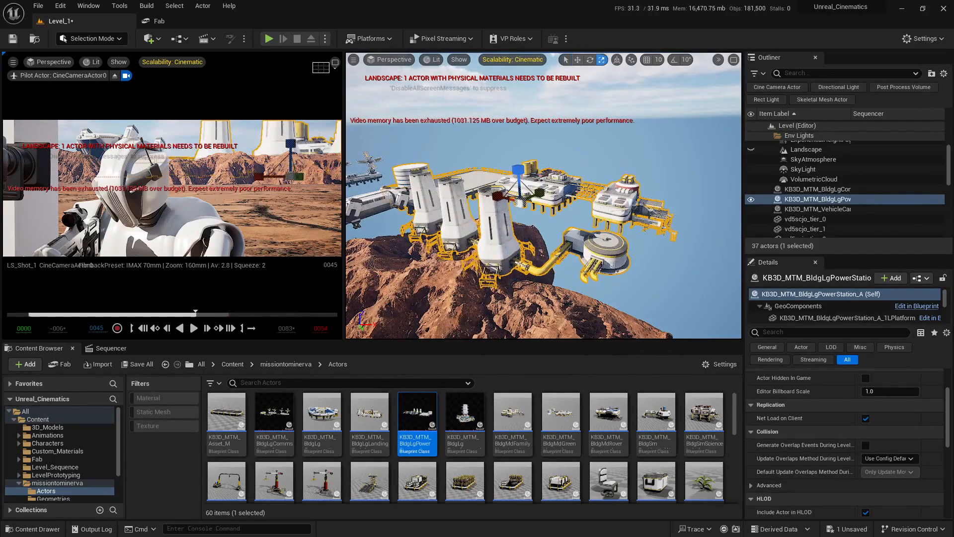
pyautogui.moveTo(524, 225); pyautogui.dragTo(524, 232, button='right')
pyautogui.moveTo(517, 224); pyautogui.dragTo(530, 256)
# Scrub the shot to frame 51 in Sequencer and rotate the power station about its vertical axis to suit the camera view
pyautogui.press('e')
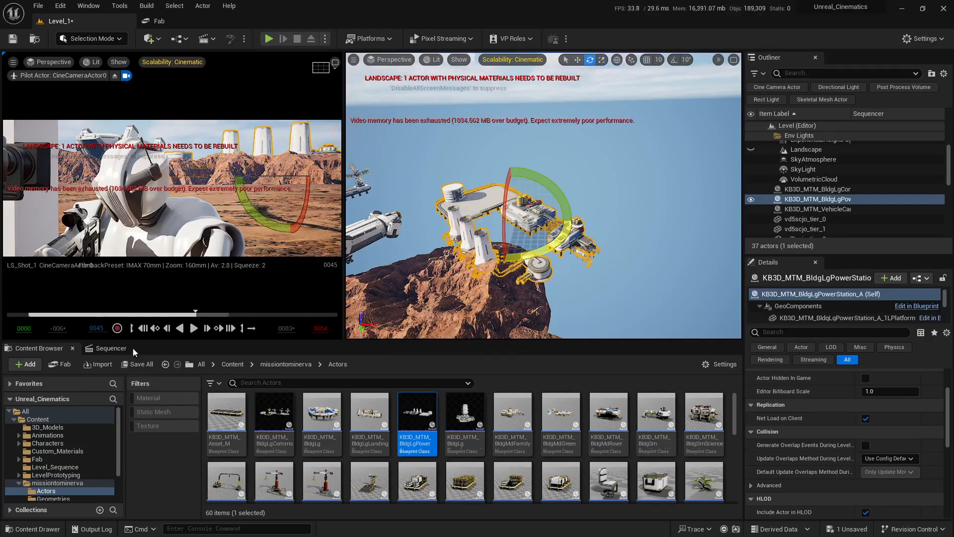
pyautogui.click(111, 347)
pyautogui.moveTo(525, 381); pyautogui.dragTo(559, 381)
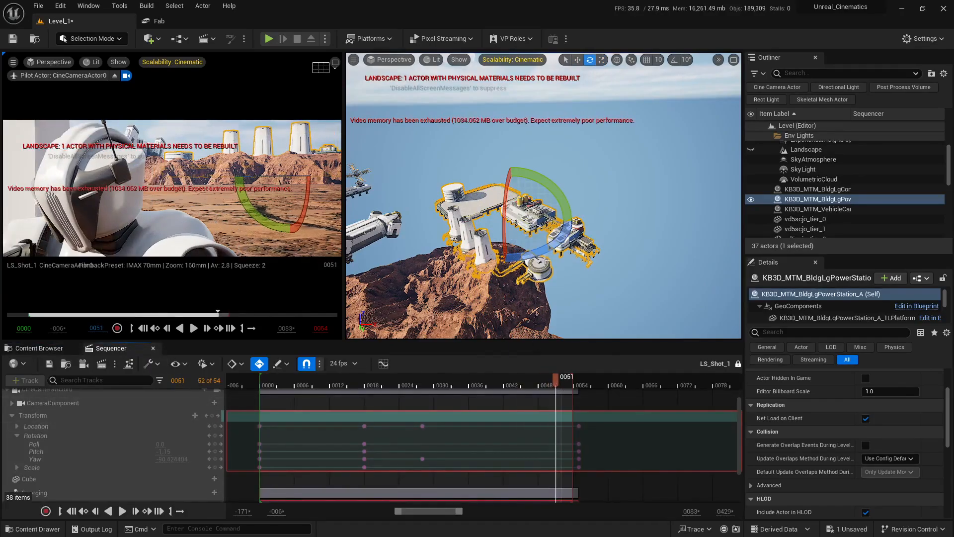
pyautogui.moveTo(543, 255); pyautogui.dragTo(593, 223)
# Raise the power station slightly along the Z axis and turn it a little more about its vertical axis
pyautogui.press('w')
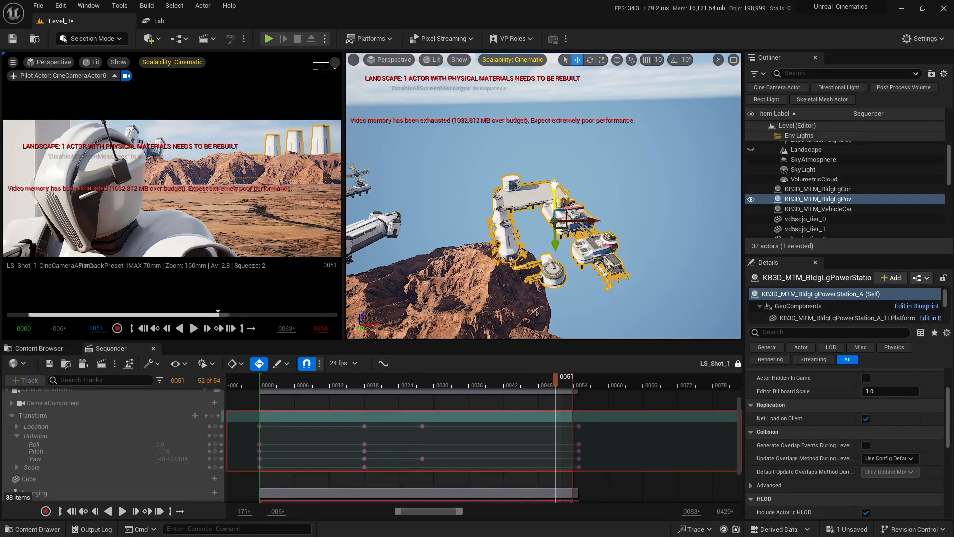
pyautogui.moveTo(554, 185); pyautogui.dragTo(547, 179)
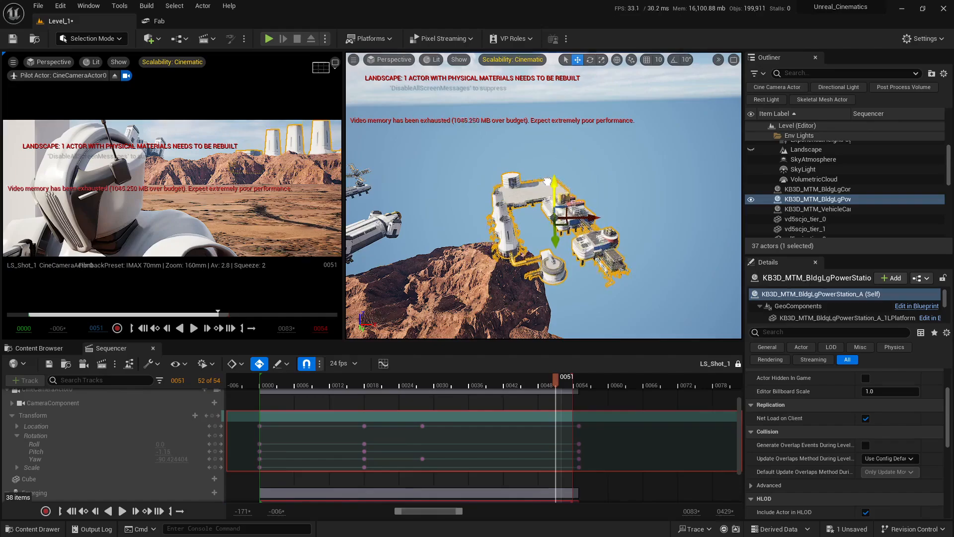
pyautogui.moveTo(547, 182); pyautogui.dragTo(572, 169, button='right')
pyautogui.press('e')
pyautogui.moveTo(571, 255); pyautogui.dragTo(588, 253)
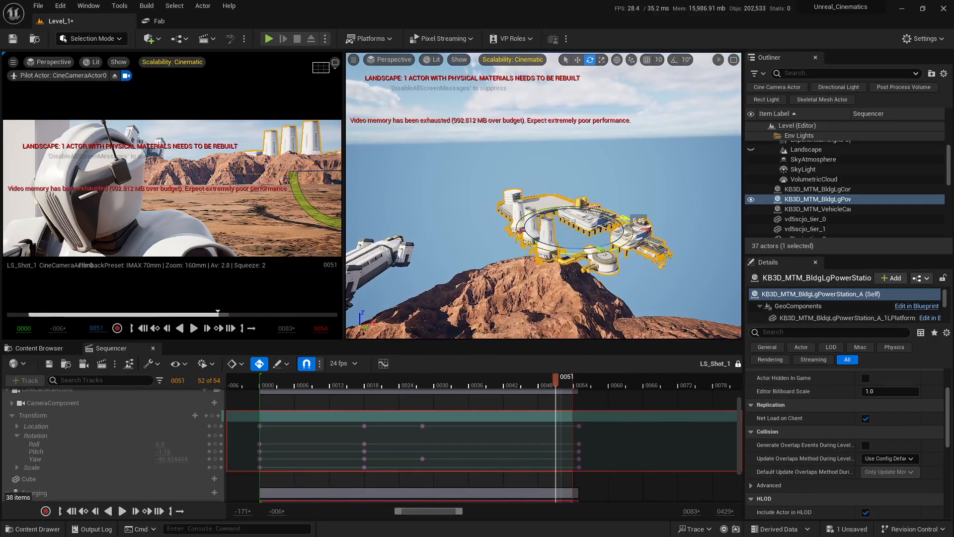
# Shift the power station slightly along the X axis and scale it up a little
pyautogui.moveTo(605, 215); pyautogui.dragTo(599, 216)
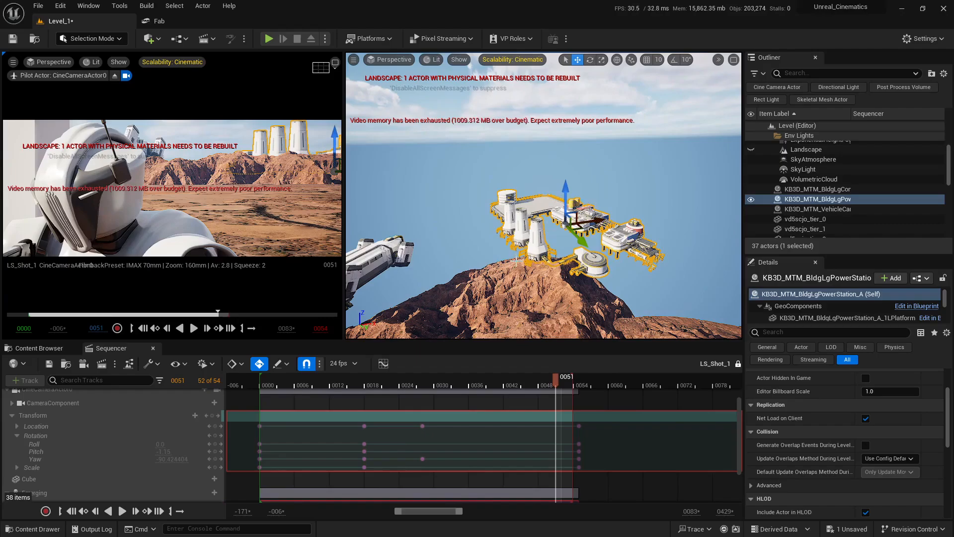
pyautogui.press('f')
pyautogui.press('r')
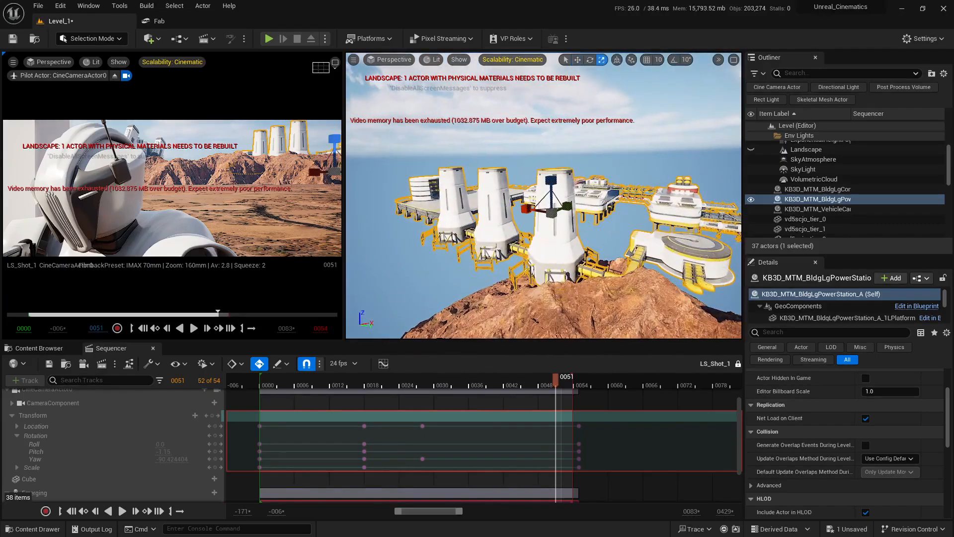
pyautogui.moveTo(551, 213)
pyautogui.mouseDown()
pyautogui.moveTo(543, 222)
pyautogui.moveTo(566, 200)
pyautogui.moveTo(559, 206)
pyautogui.mouseUp()
# Move the power station along the Y axis and adjust its height above the mountain ridge
pyautogui.press('s')
pyautogui.moveTo(501, 205); pyautogui.dragTo(549, 229, button='right')
pyautogui.press('w')
pyautogui.press('e')
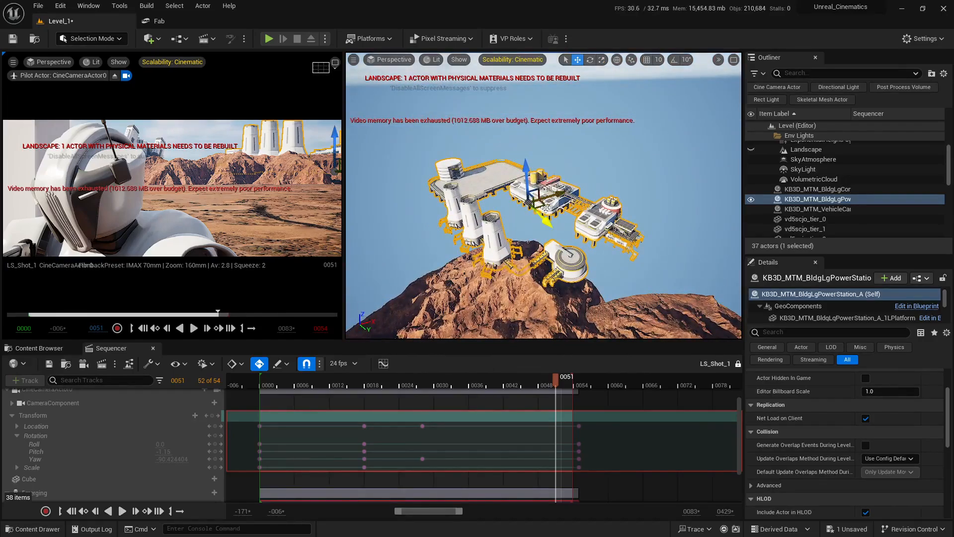
pyautogui.moveTo(546, 208); pyautogui.dragTo(547, 202)
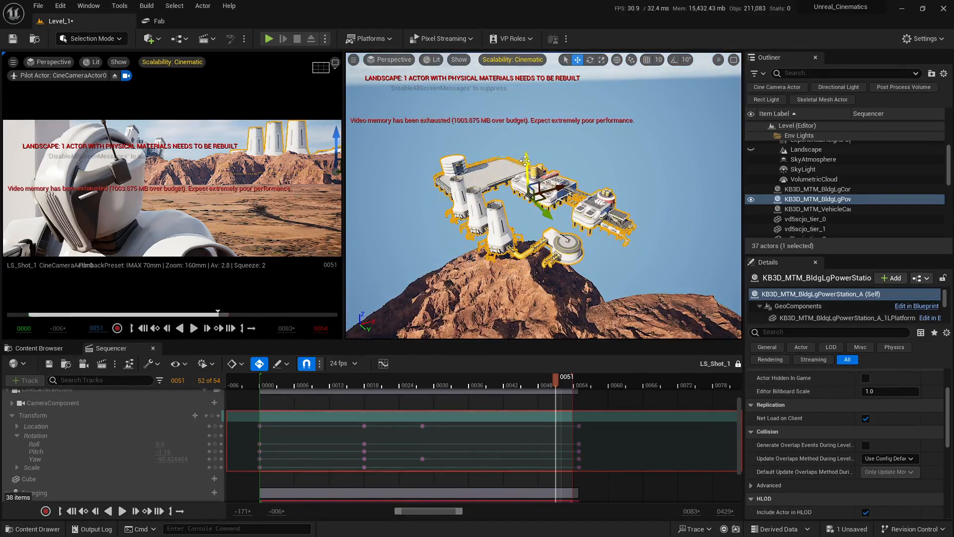
pyautogui.moveTo(525, 160); pyautogui.dragTo(525, 157)
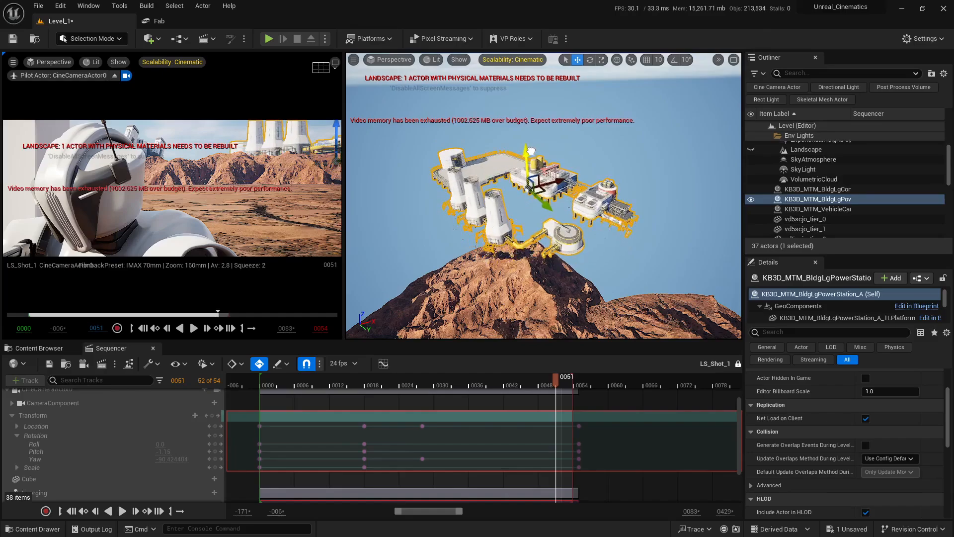
pyautogui.moveTo(530, 141); pyautogui.dragTo(528, 149)
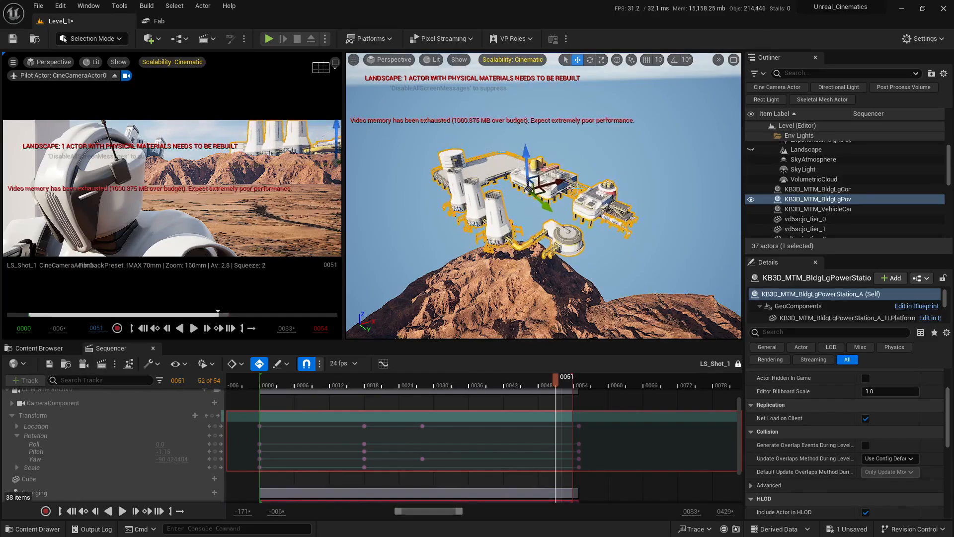
# Rotate the power station about its vertical axis so its cooling towers line up in the camera view
pyautogui.moveTo(547, 241); pyautogui.dragTo(544, 268, button='right')
pyautogui.press('e')
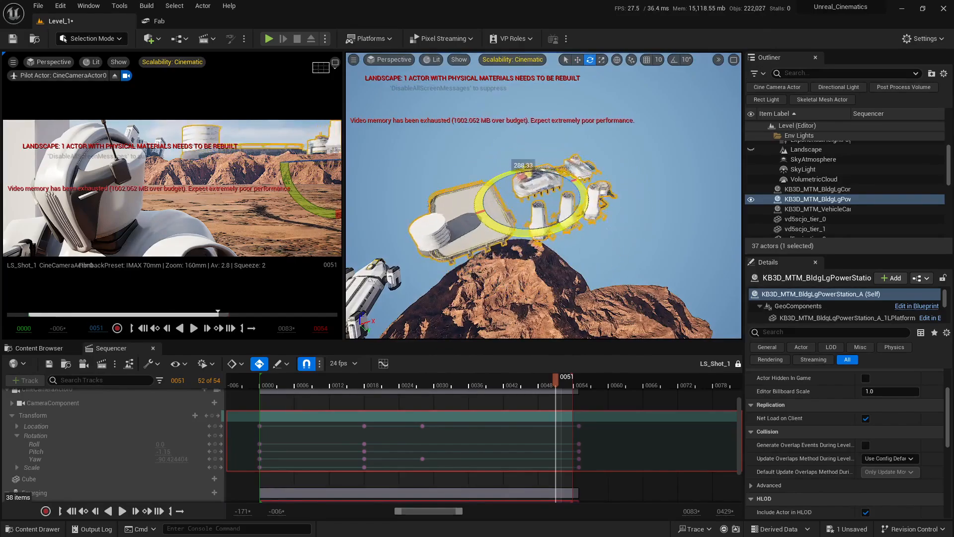
pyautogui.moveTo(580, 177)
pyautogui.mouseDown()
pyautogui.moveTo(589, 191)
pyautogui.moveTo(583, 182)
pyautogui.mouseUp()
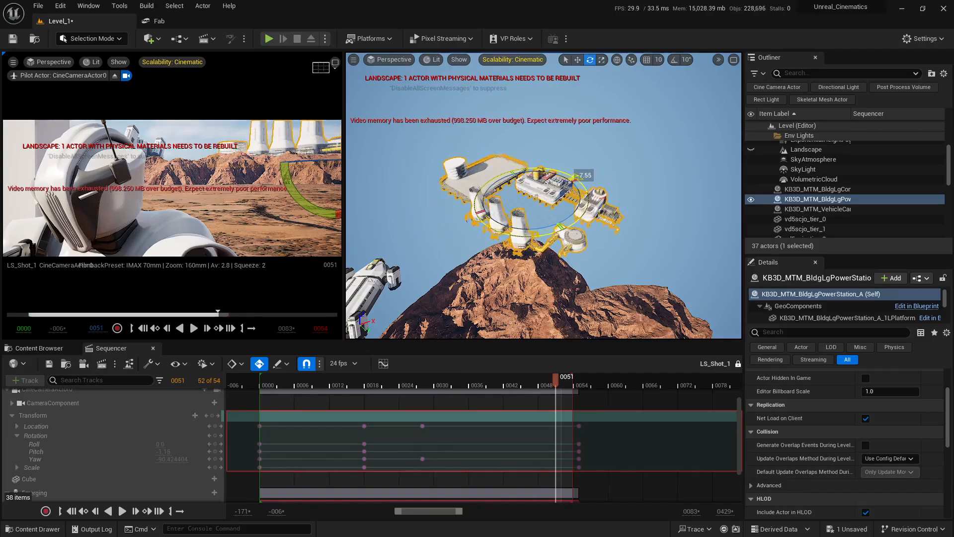
pyautogui.moveTo(579, 177)
pyautogui.mouseDown()
pyautogui.moveTo(589, 183)
pyautogui.moveTo(577, 174)
pyautogui.mouseUp()
# Fine-tune the power station's height and its position along the X axis so its towers sit just above the mountains
pyautogui.press('w')
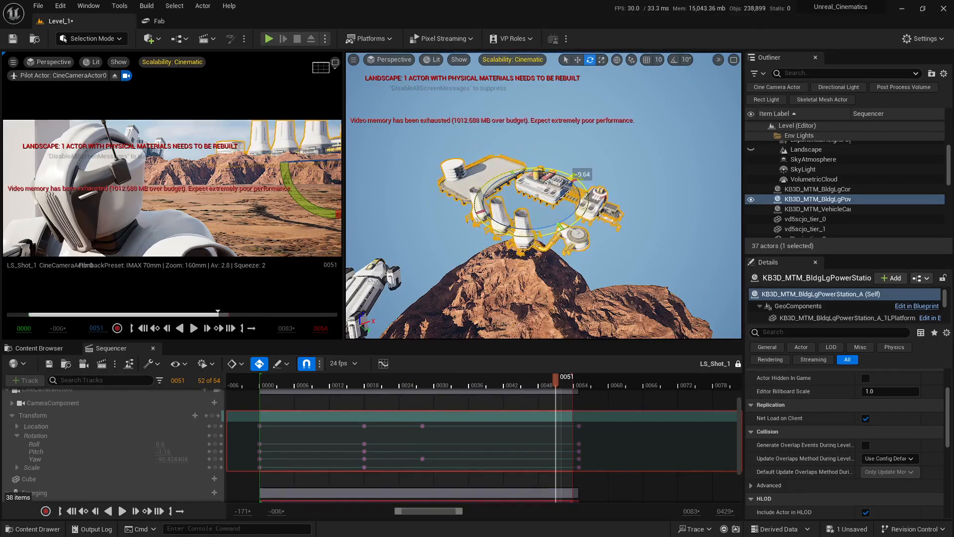
pyautogui.keyDown('alt'); pyautogui.moveTo(546, 245); pyautogui.dragTo(524, 204); pyautogui.keyUp('alt')
pyautogui.press('e')
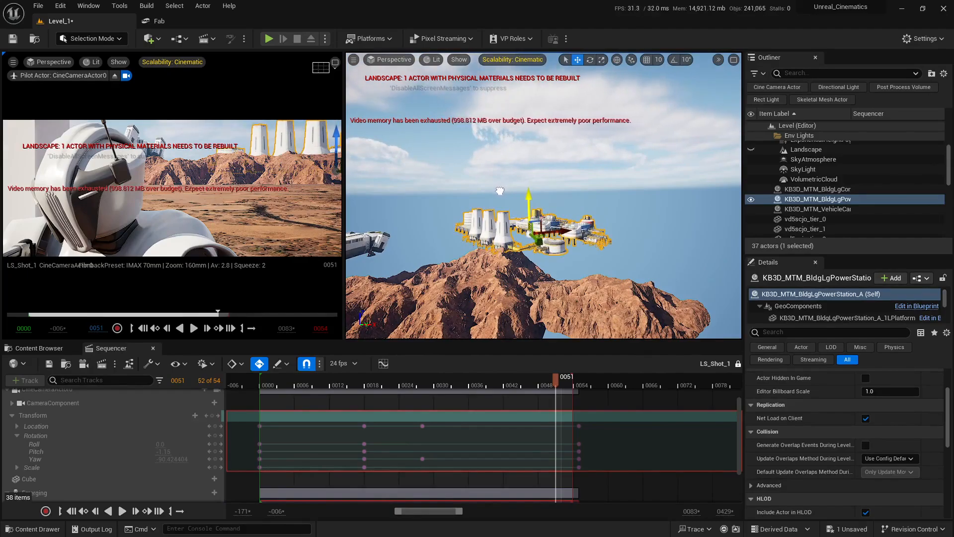
pyautogui.press('f')
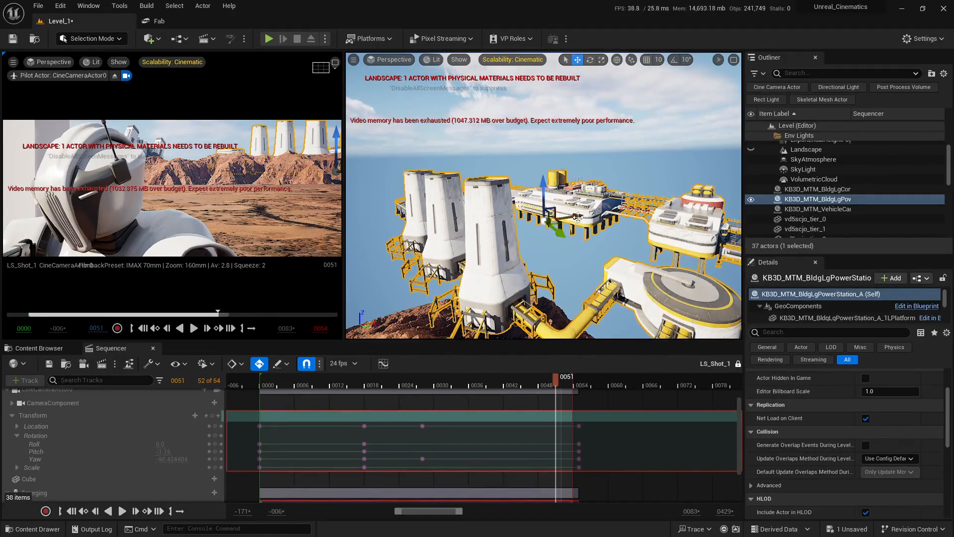
pyautogui.moveTo(578, 217); pyautogui.dragTo(573, 218)
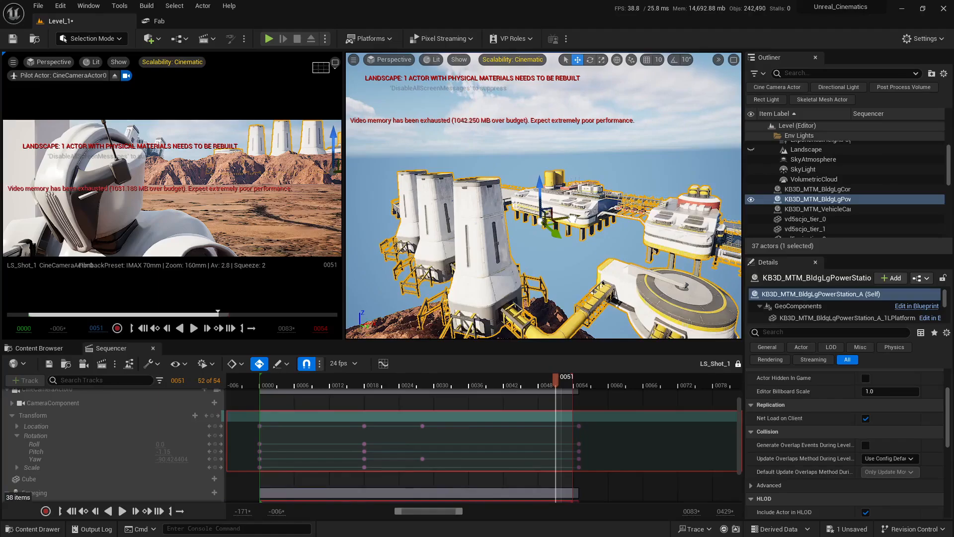
# Deselect the power station, then play and scrub the shot in Sequencer to check the background through the camera
pyautogui.press('Escape')
pyautogui.press('s')
pyautogui.moveTo(572, 219); pyautogui.dragTo(534, 223, button='right')
pyautogui.press('w')
pyautogui.moveTo(489, 377); pyautogui.dragTo(258, 381)
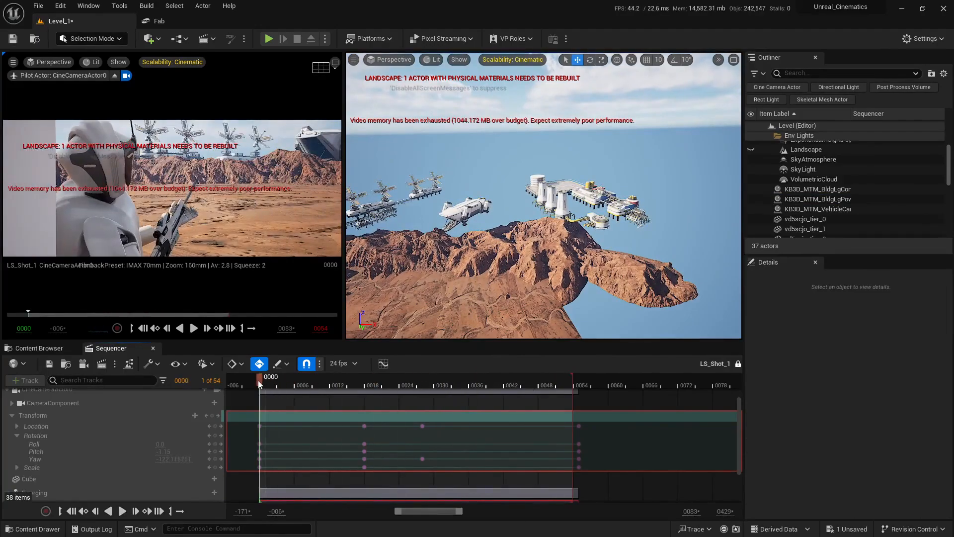
pyautogui.press('space')
pyautogui.press('space')
pyautogui.moveTo(321, 385); pyautogui.dragTo(555, 417)
pyautogui.moveTo(505, 415); pyautogui.dragTo(254, 409)
pyautogui.press('space')
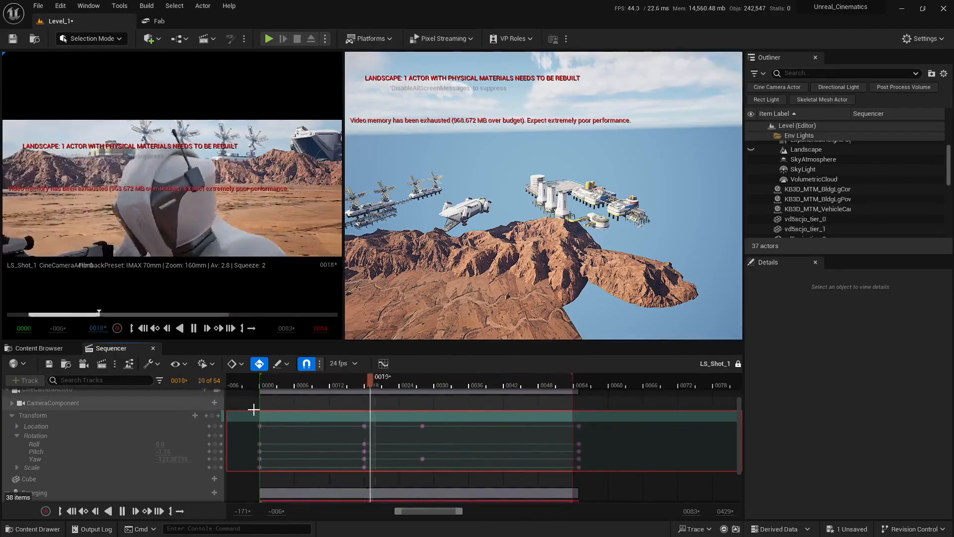
pyautogui.press('space')
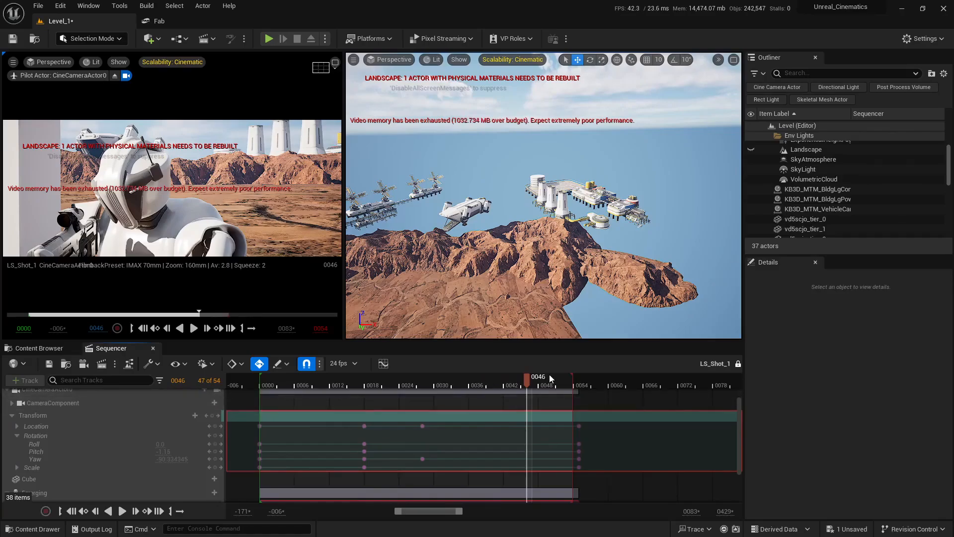
# Return the shot to frame 0 and save the unsaved level
pyautogui.moveTo(528, 382); pyautogui.dragTo(266, 382)
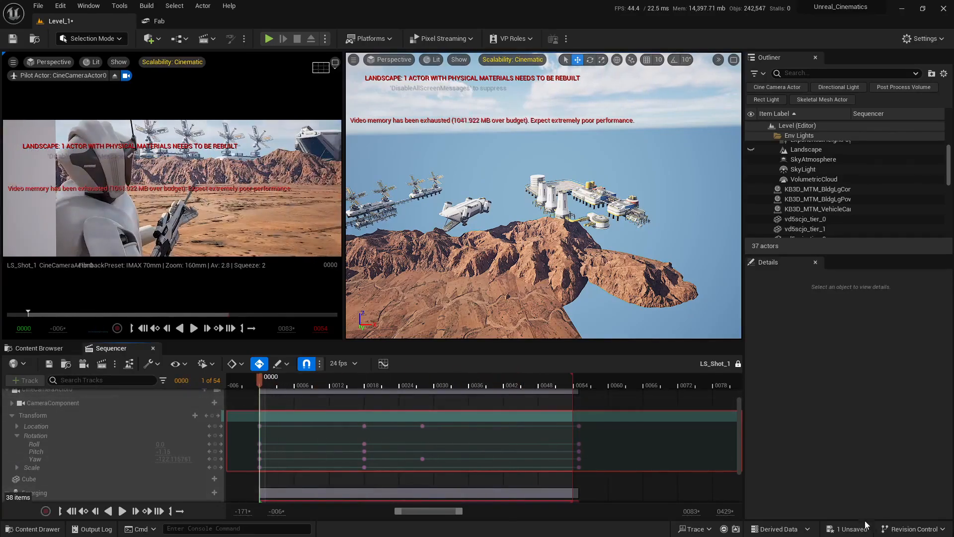
pyautogui.click(847, 529)
pyautogui.click(535, 373)
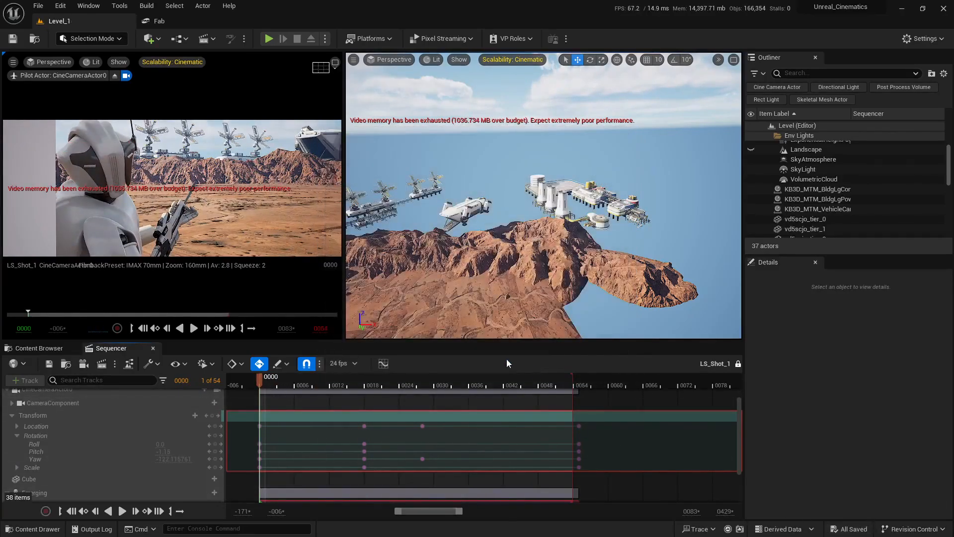
# Look through the missiontominerva Actors folder for a building to place on the open terrain in front of the mountains
pyautogui.press('w')
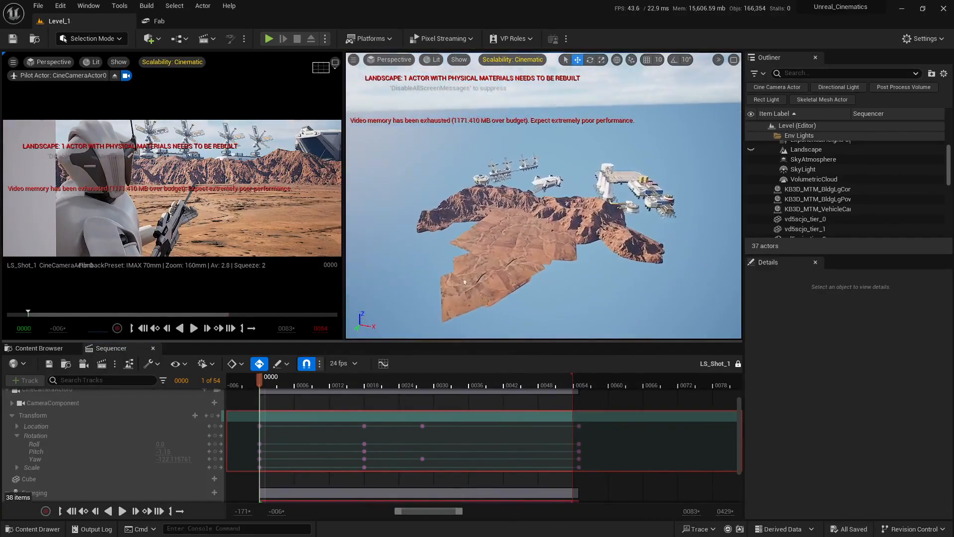
pyautogui.press('s')
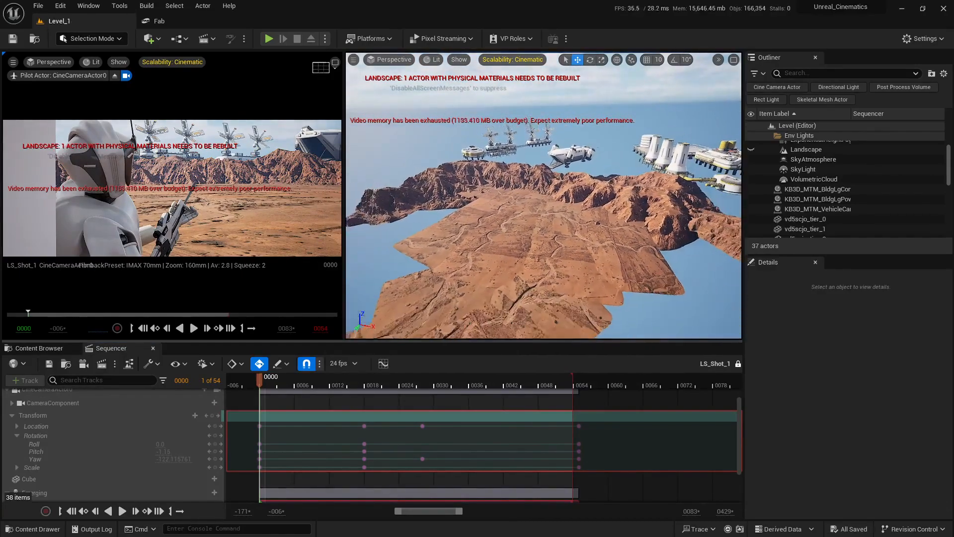
pyautogui.press('w')
pyautogui.click(22, 350)
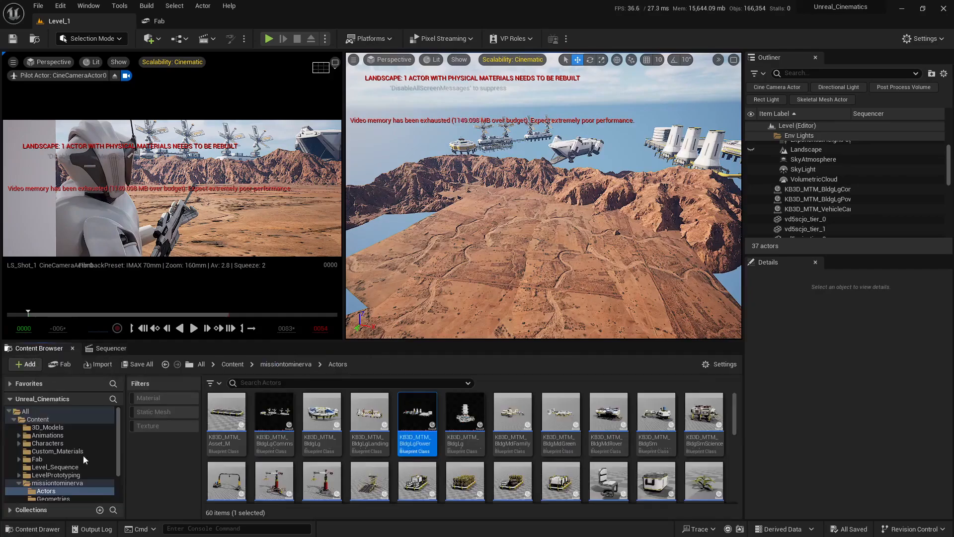
pyautogui.scroll(-5, 421, 458)
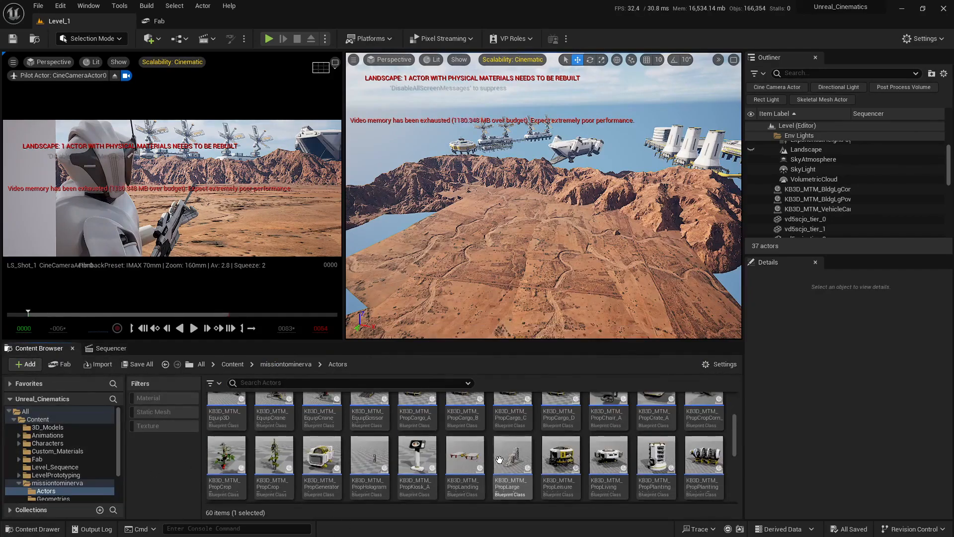
pyautogui.moveTo(570, 255); pyautogui.dragTo(578, 265, button='right')
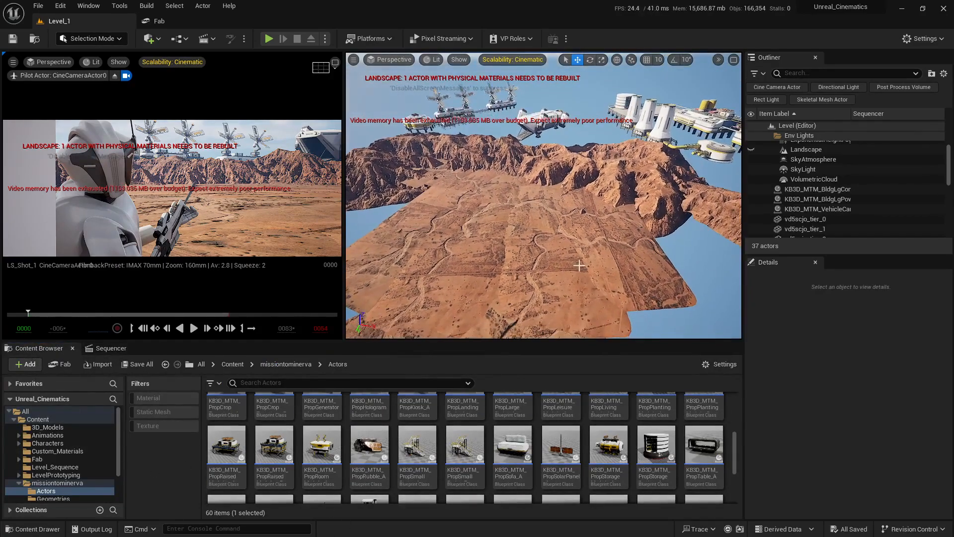
pyautogui.scroll(5, 524, 462)
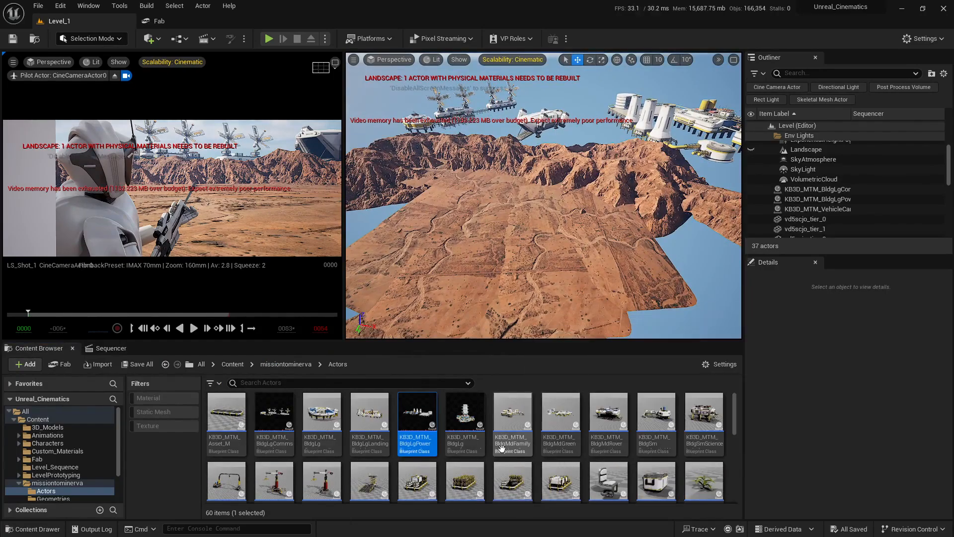
pyautogui.scroll(-2, 541, 451)
pyautogui.scroll(2, 571, 453)
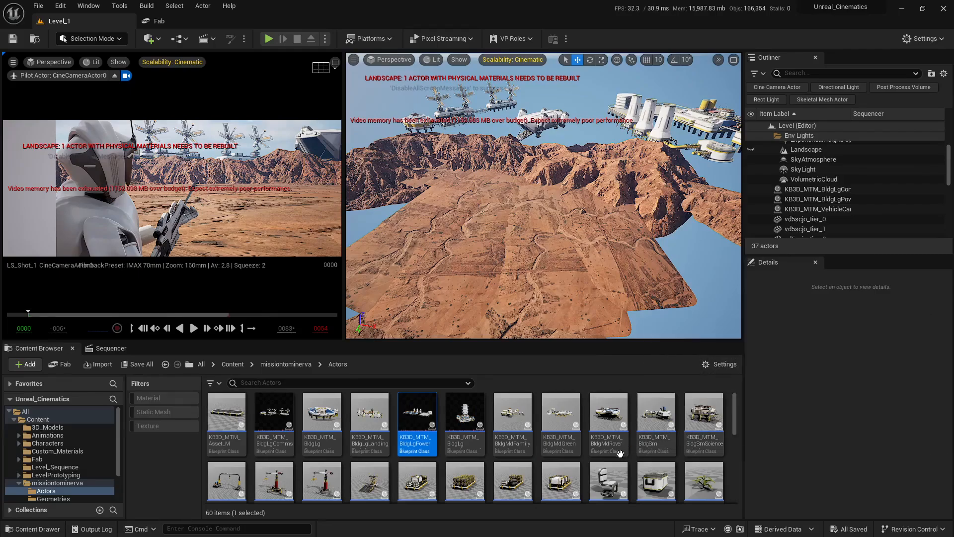
# Place the KB3D_MTM_BldgMdRoverGarage_A building on the terrain, try scaling it, and undo the scaling
pyautogui.moveTo(588, 448); pyautogui.dragTo(546, 222)
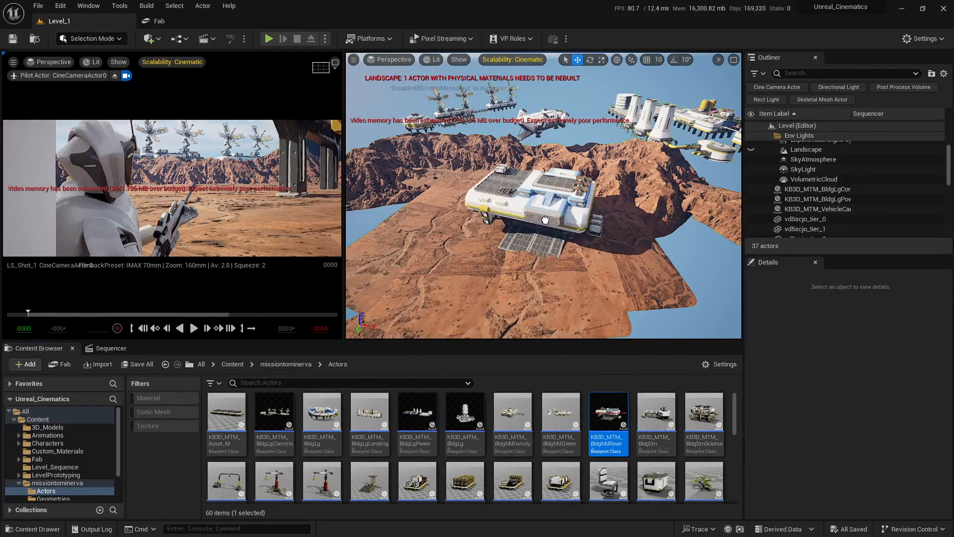
pyautogui.moveTo(545, 221); pyautogui.dragTo(513, 209, button='right')
pyautogui.press('r')
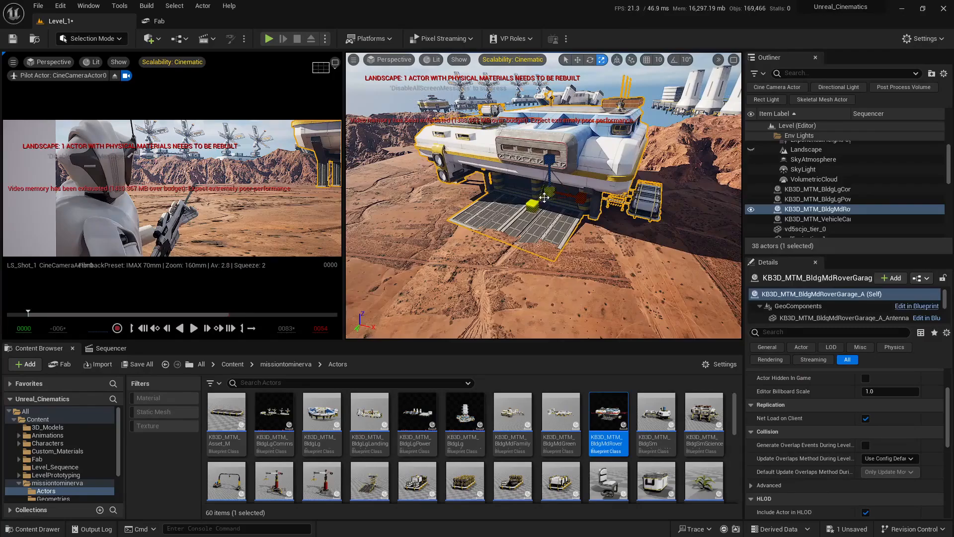
pyautogui.moveTo(543, 189); pyautogui.dragTo(552, 182)
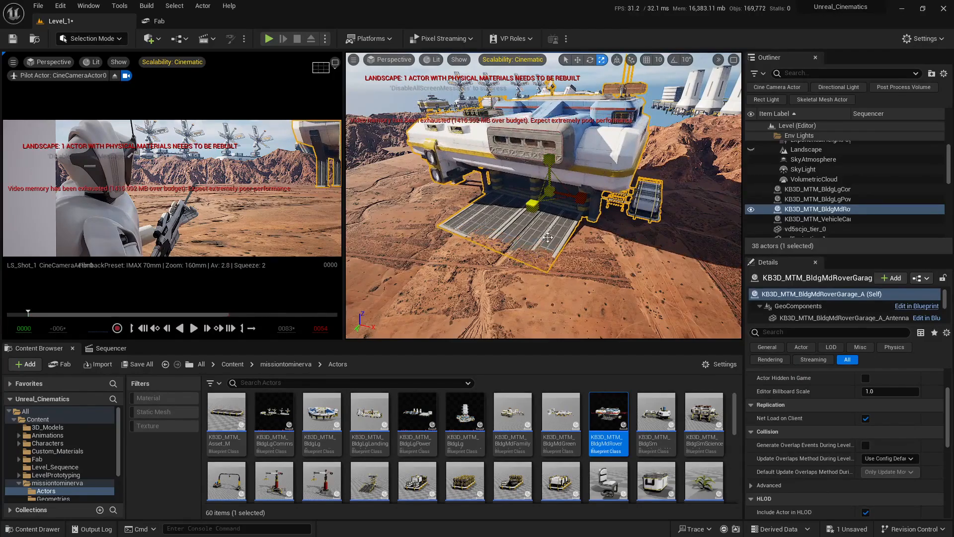
pyautogui.hotkey('ctrl', 'z')
# Scale the rover garage down and move it along the X axis across the terrain
pyautogui.moveTo(538, 200)
pyautogui.mouseDown(button='right')
pyautogui.moveTo(563, 204)
pyautogui.moveTo(561, 222)
pyautogui.moveTo(543, 188)
pyautogui.mouseUp(button='right')
pyautogui.press('w')
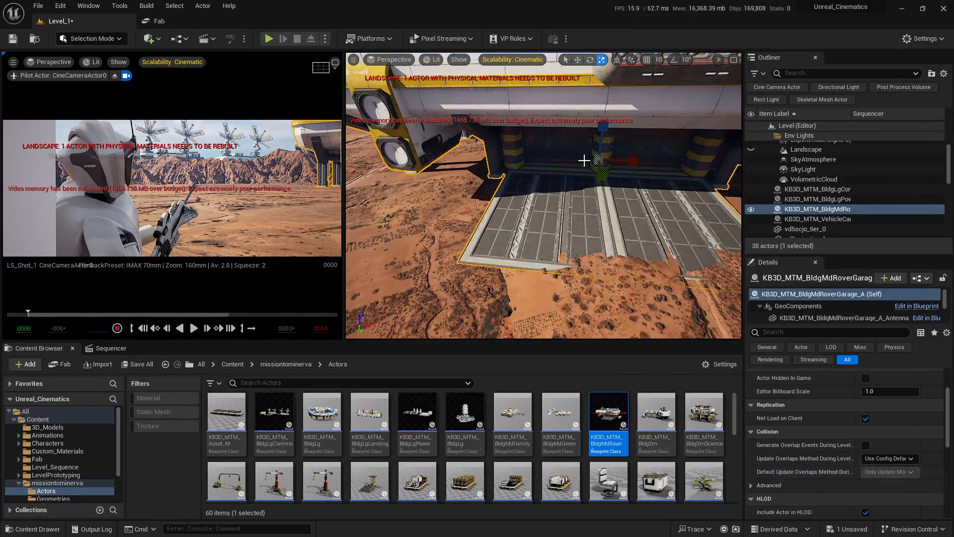
pyautogui.moveTo(597, 160); pyautogui.dragTo(549, 180)
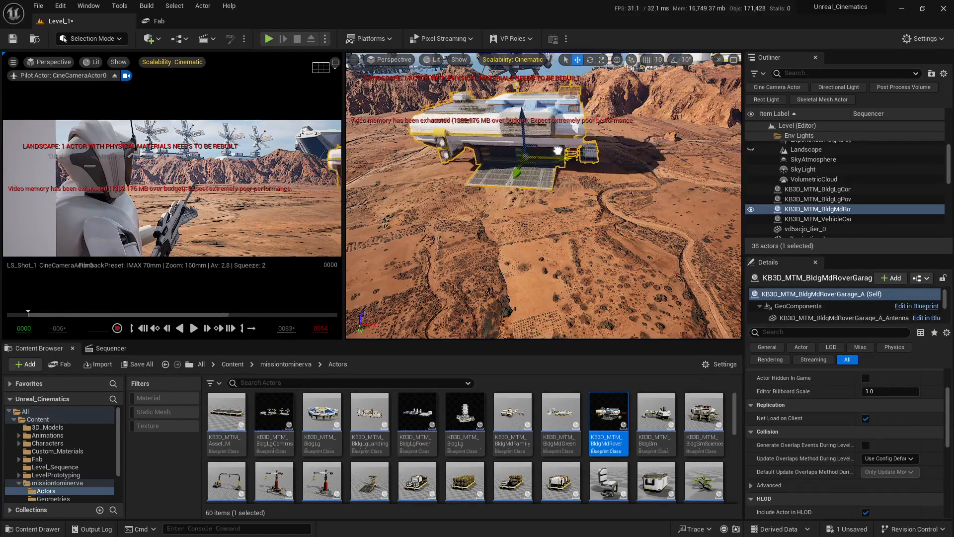
# Scrub the shot to frame 38 in Sequencer and reposition the rover garage behind the character
pyautogui.click(96, 354)
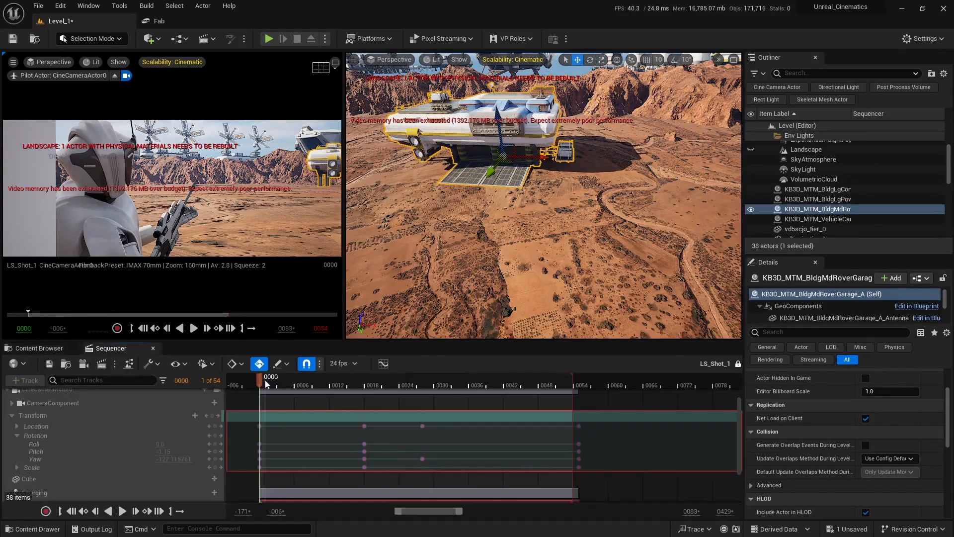
pyautogui.moveTo(264, 379); pyautogui.dragTo(481, 386)
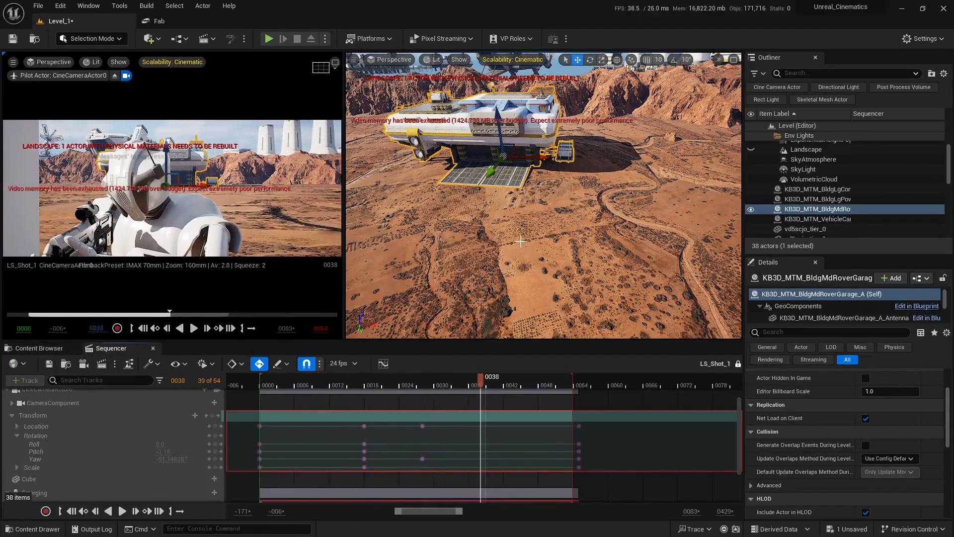
pyautogui.moveTo(539, 162); pyautogui.dragTo(553, 194)
# Delete the rover garage from the terrain
pyautogui.press('s')
pyautogui.moveTo(562, 194); pyautogui.dragTo(537, 245, button='right')
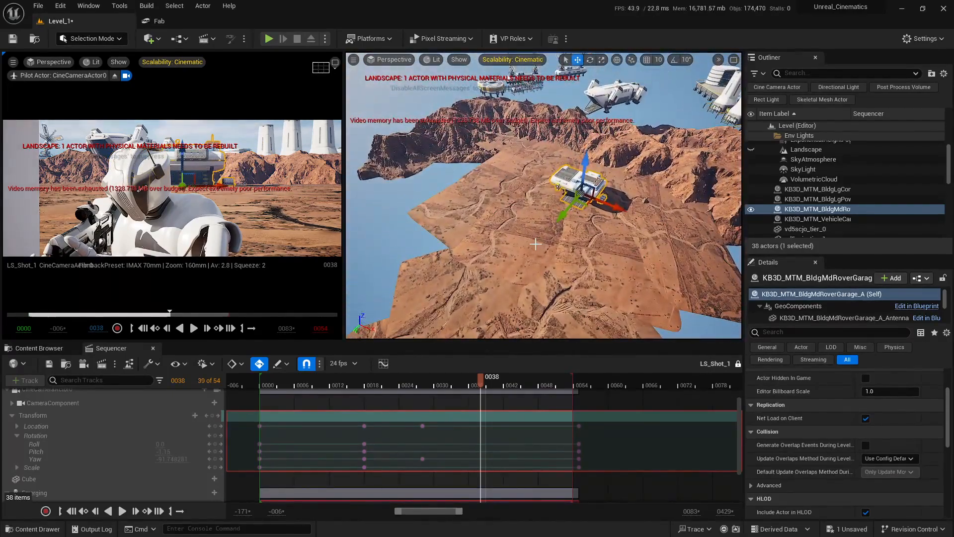
pyautogui.press('Delete')
# Place the KB3D_MTM_BldgMdGreenHouse_A building from the missiontominerva Actors folder on the terrain and scale it down uniformly
pyautogui.click(42, 353)
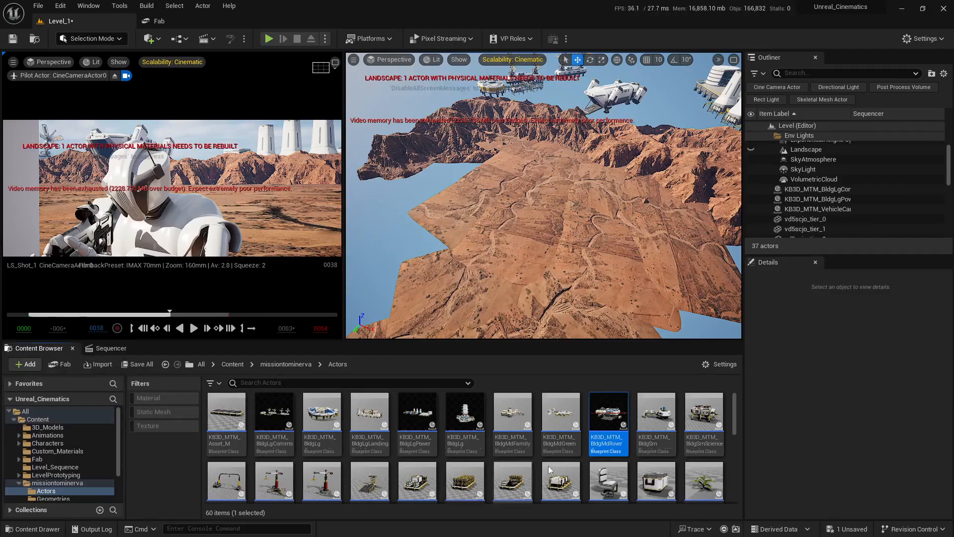
pyautogui.click(561, 418)
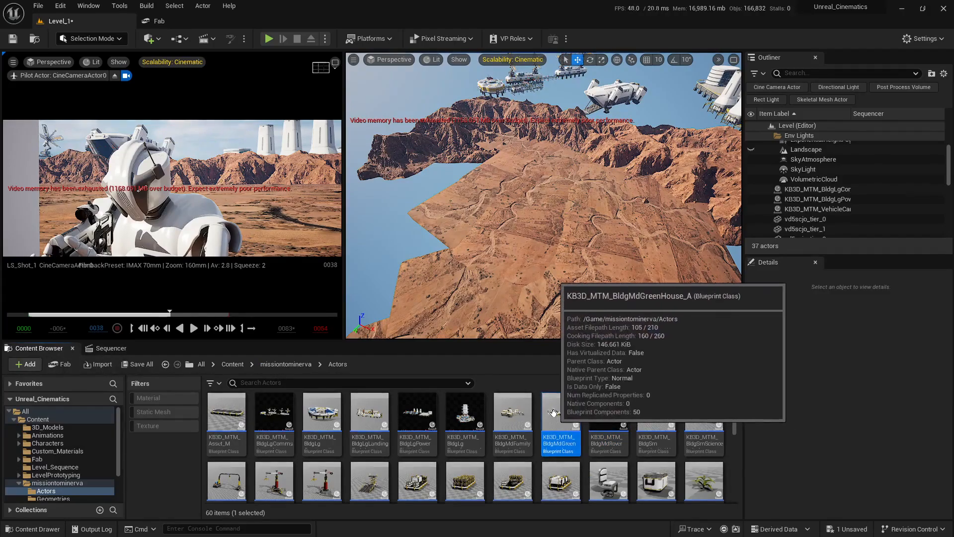
pyautogui.moveTo(580, 243); pyautogui.dragTo(609, 231)
pyautogui.moveTo(576, 306); pyautogui.dragTo(507, 294, button='right')
pyautogui.press('w')
pyautogui.press('r')
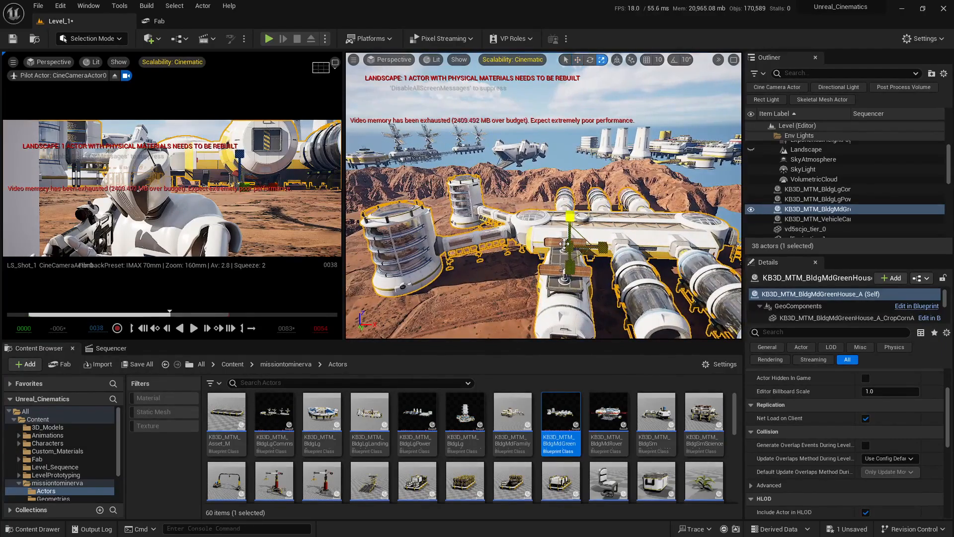
pyautogui.moveTo(564, 244); pyautogui.dragTo(507, 268)
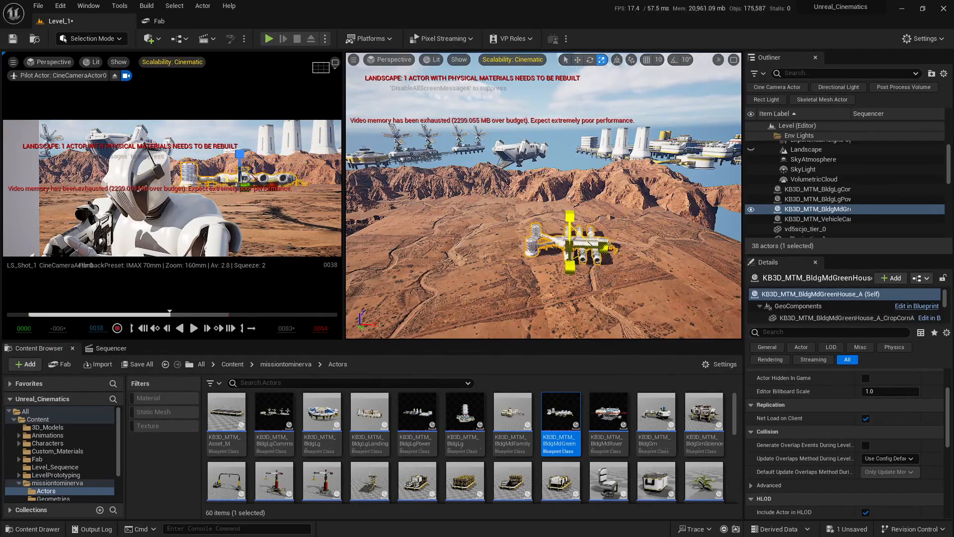
# Rotate the greenhouse building about 40 degrees around its vertical axis and deselect it
pyautogui.moveTo(547, 239); pyautogui.dragTo(551, 297, button='right')
pyautogui.press('w')
pyautogui.press('e')
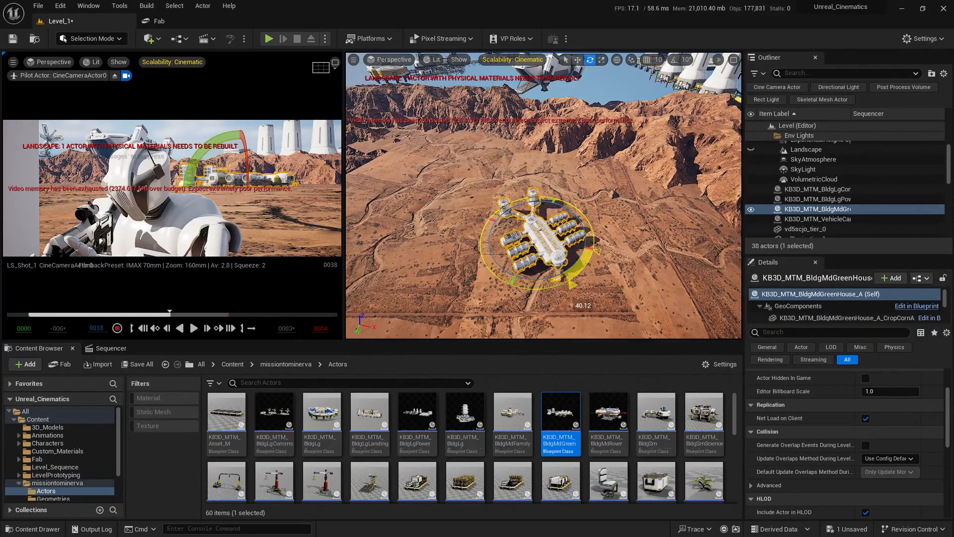
pyautogui.press('Escape')
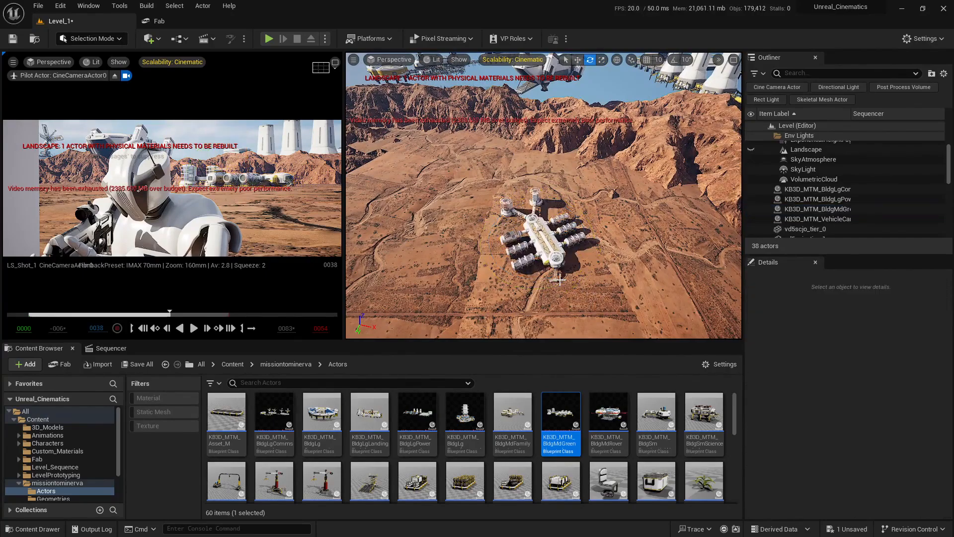
# Scrub the shot to frame 27 in Sequencer and move the greenhouse horizontally across the terrain, closer behind the character
pyautogui.click(109, 348)
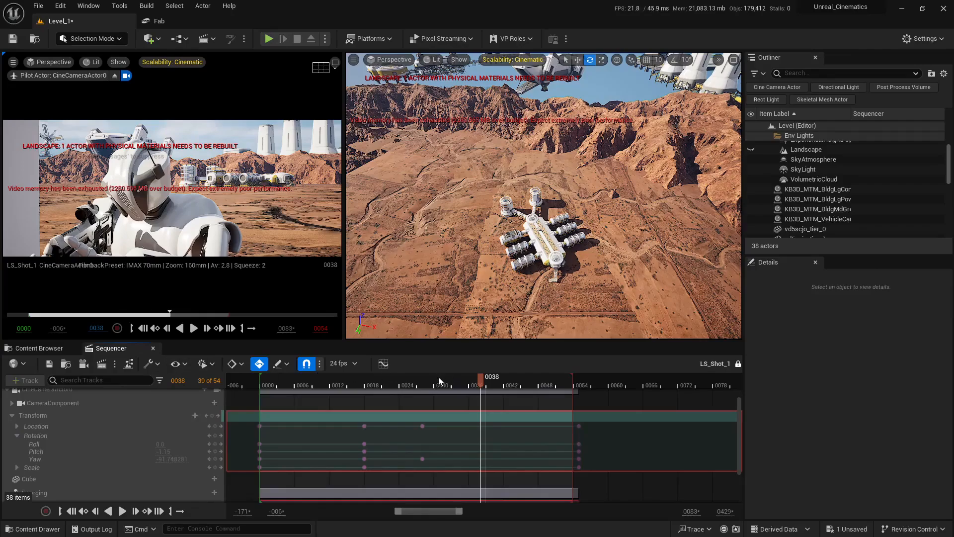
pyautogui.moveTo(474, 384); pyautogui.dragTo(419, 385)
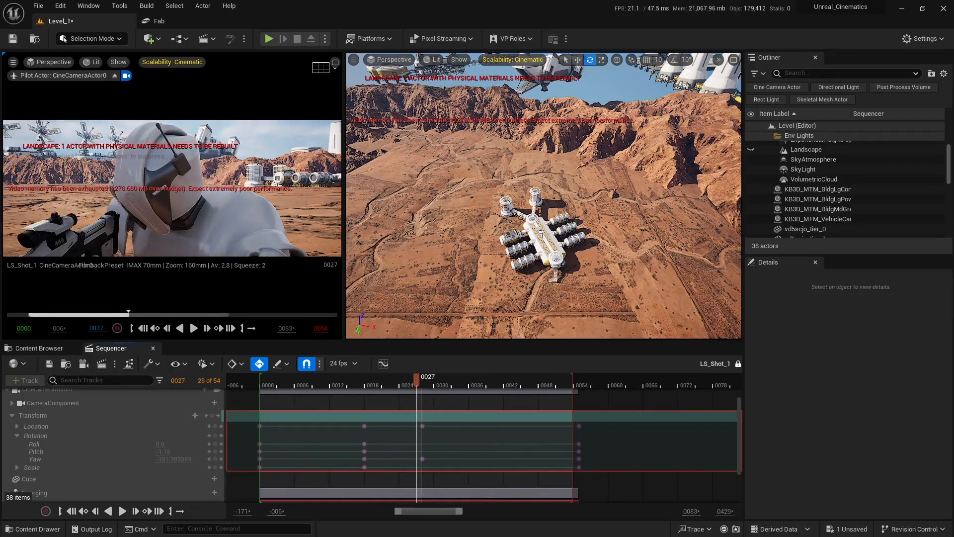
pyautogui.click(544, 240)
pyautogui.moveTo(544, 240); pyautogui.dragTo(595, 247, button='right')
pyautogui.press('w')
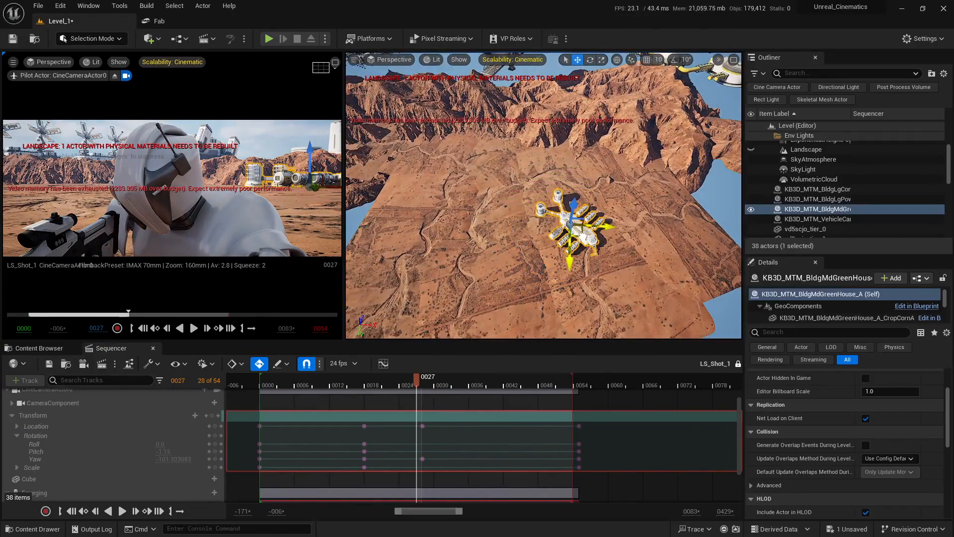
pyautogui.moveTo(571, 222); pyautogui.dragTo(552, 213)
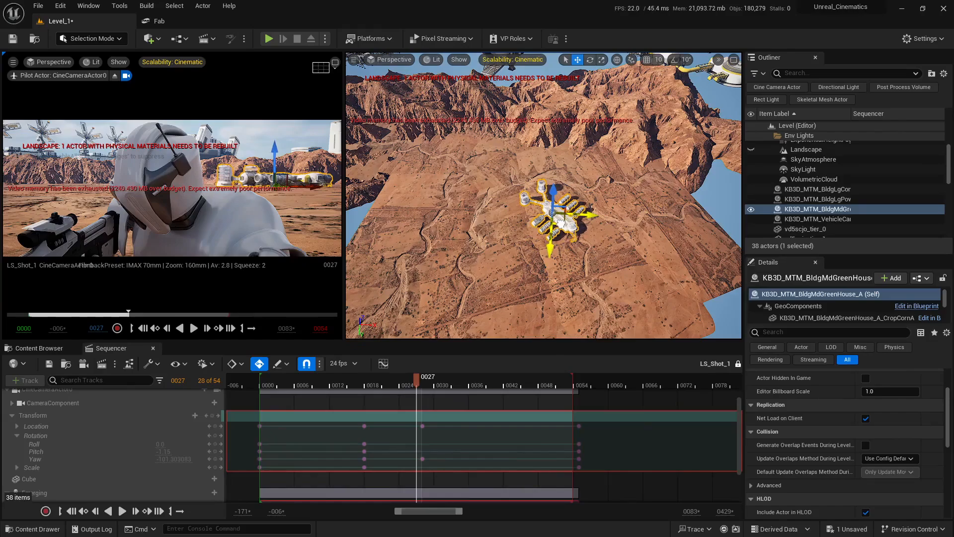
# Scale the greenhouse building down slightly and deselect it
pyautogui.moveTo(598, 237); pyautogui.dragTo(592, 203, button='right')
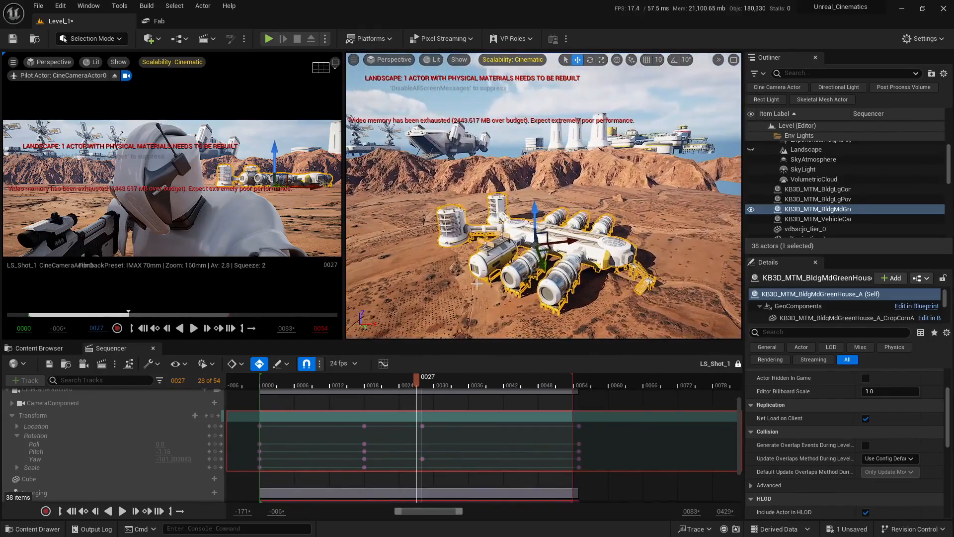
pyautogui.moveTo(528, 243)
pyautogui.mouseDown()
pyautogui.moveTo(522, 251)
pyautogui.moveTo(533, 239)
pyautogui.mouseUp()
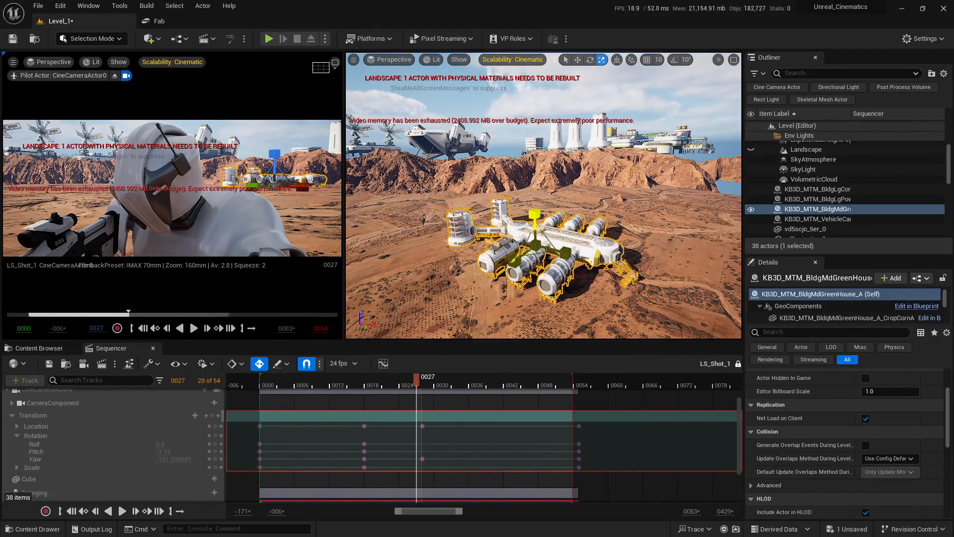
pyautogui.press('Escape')
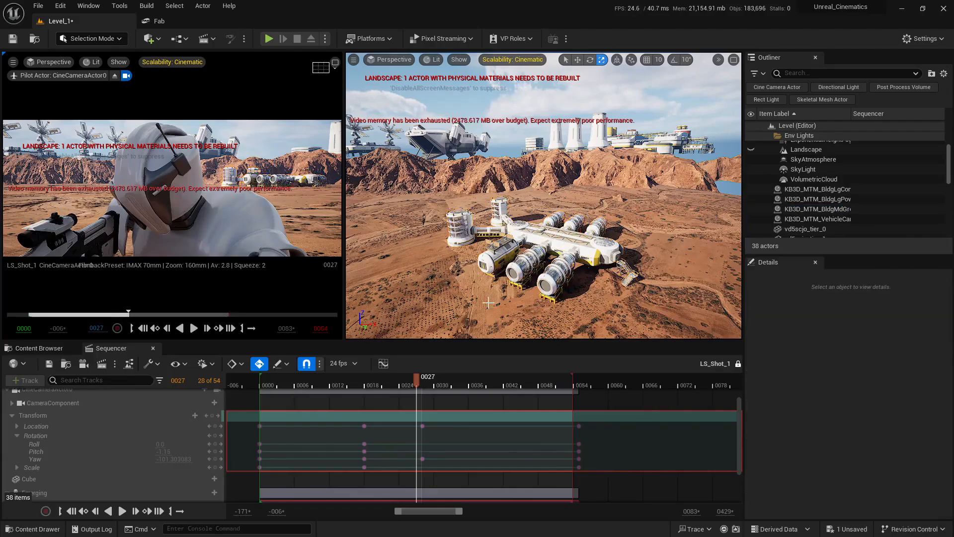
# Play LS_Shot_1 from its start and check how the greenhouse sits in the camera view
pyautogui.click(417, 389)
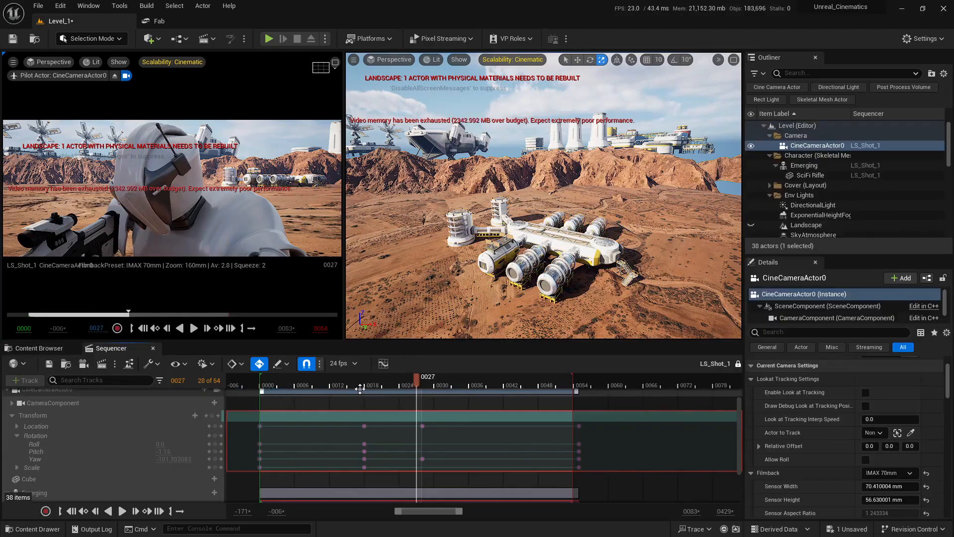
pyautogui.moveTo(324, 386); pyautogui.dragTo(263, 387)
pyautogui.press('space')
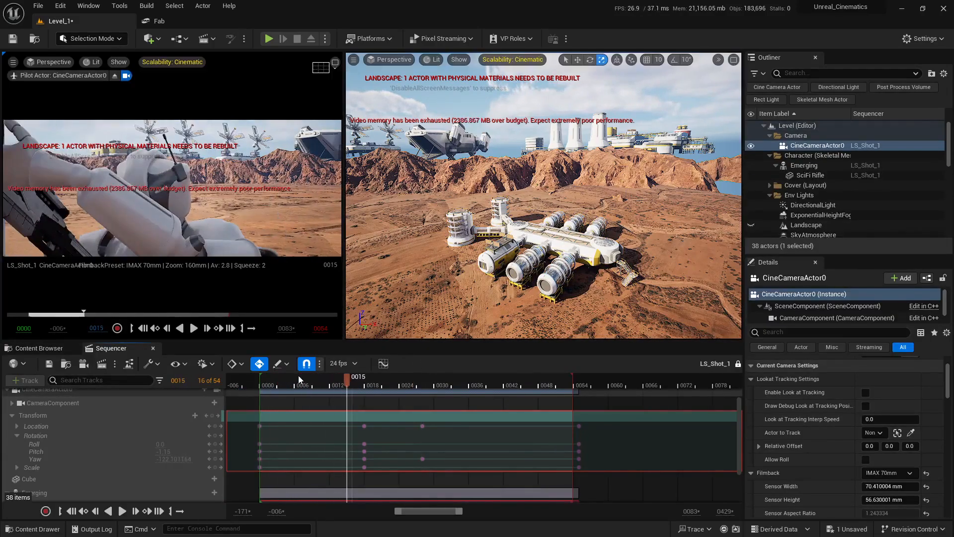
pyautogui.moveTo(368, 387); pyautogui.dragTo(270, 386)
pyautogui.press('space')
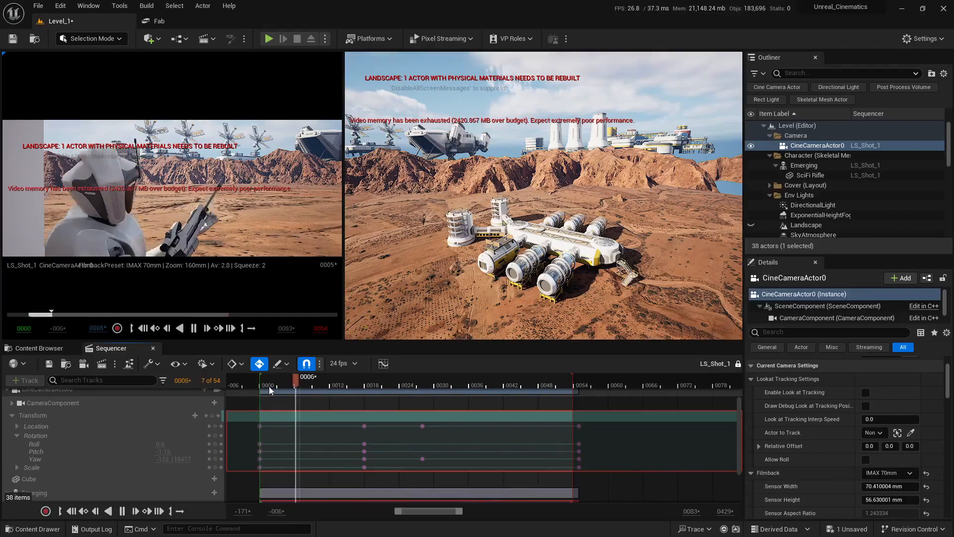
pyautogui.press('space')
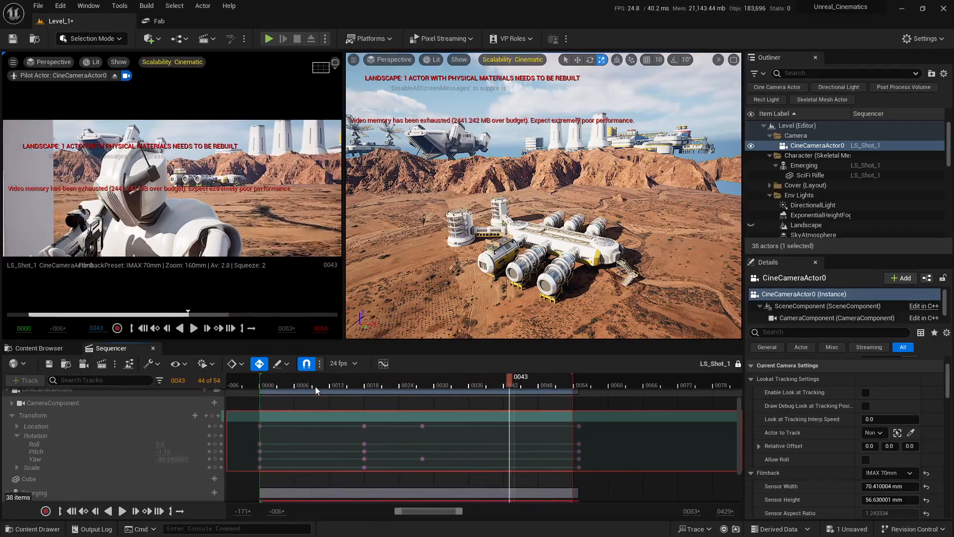
# Rotate the greenhouse around its vertical axis so its cylindrical towers point to the opposite side
pyautogui.moveTo(527, 259); pyautogui.dragTo(585, 211, button='right')
pyautogui.click(585, 211)
pyautogui.press('e')
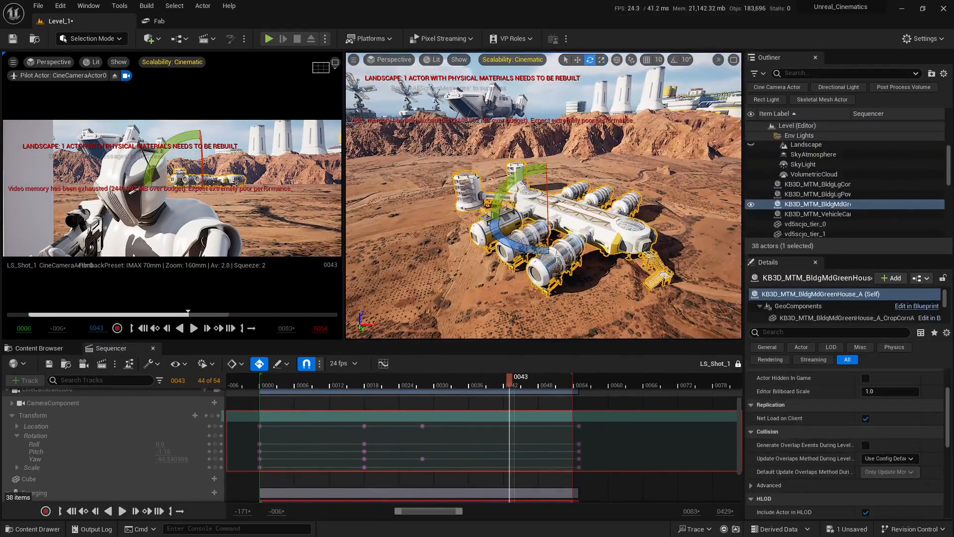
pyautogui.moveTo(528, 252); pyautogui.dragTo(524, 318)
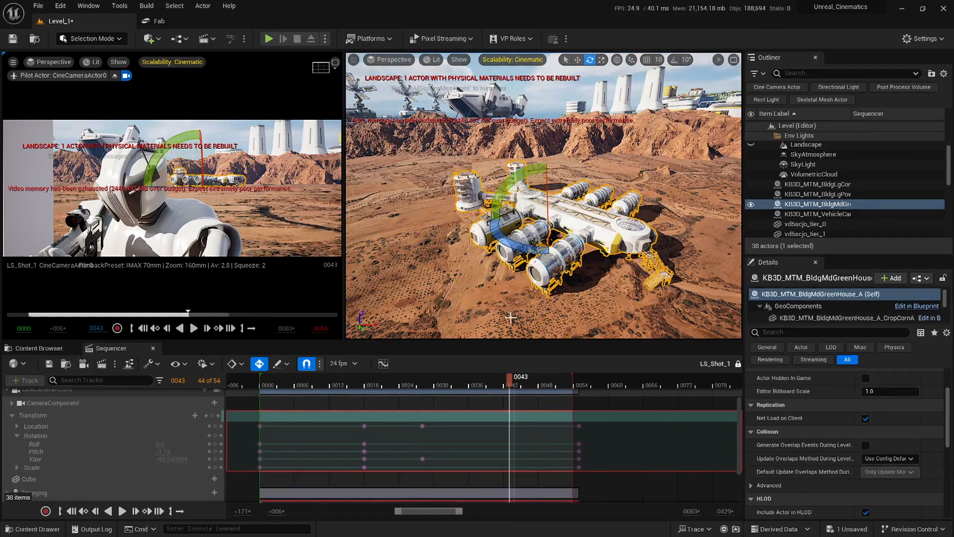
pyautogui.moveTo(517, 244); pyautogui.dragTo(529, 274)
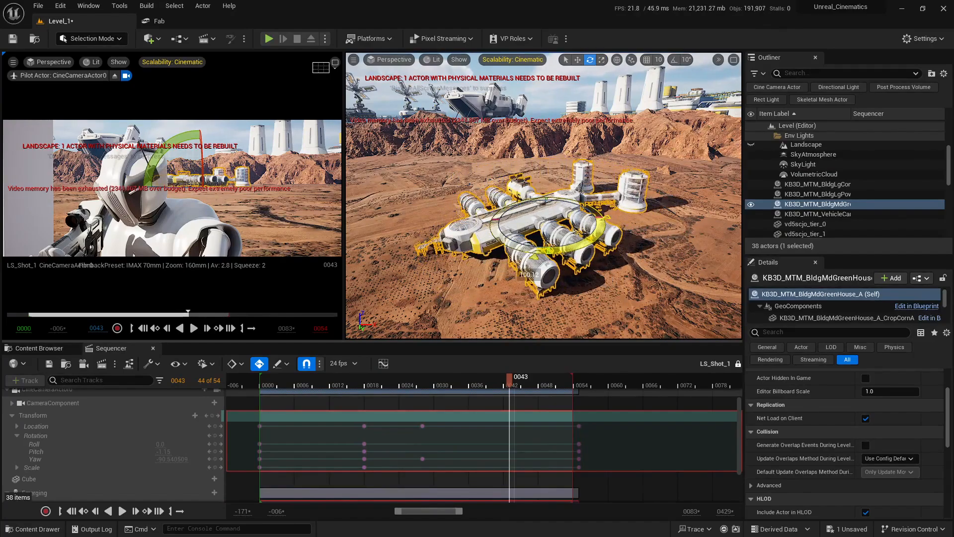
pyautogui.press('Escape')
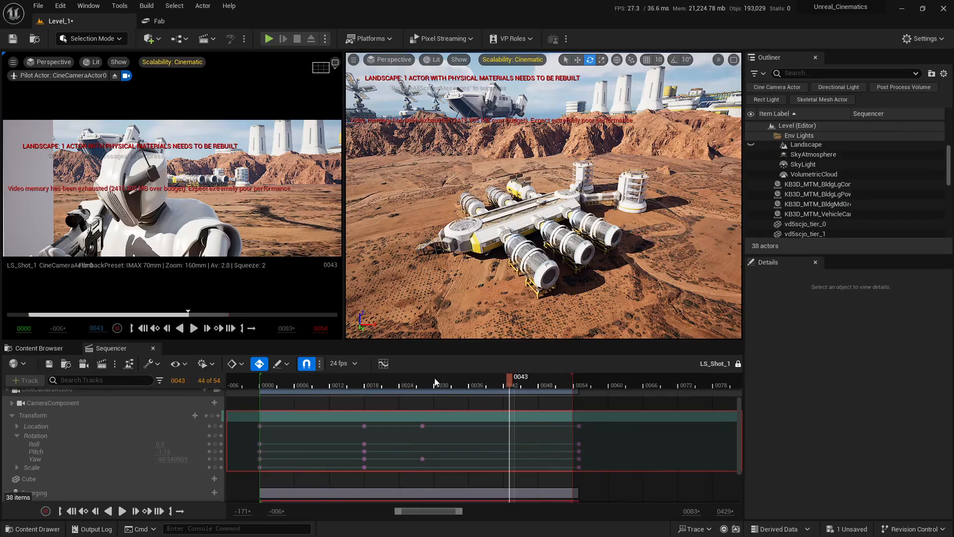
# Scrub the shot to frame 28 and rotate the greenhouse about 80 degrees to bring its towers forward
pyautogui.moveTo(435, 382); pyautogui.dragTo(426, 410)
pyautogui.click(544, 256)
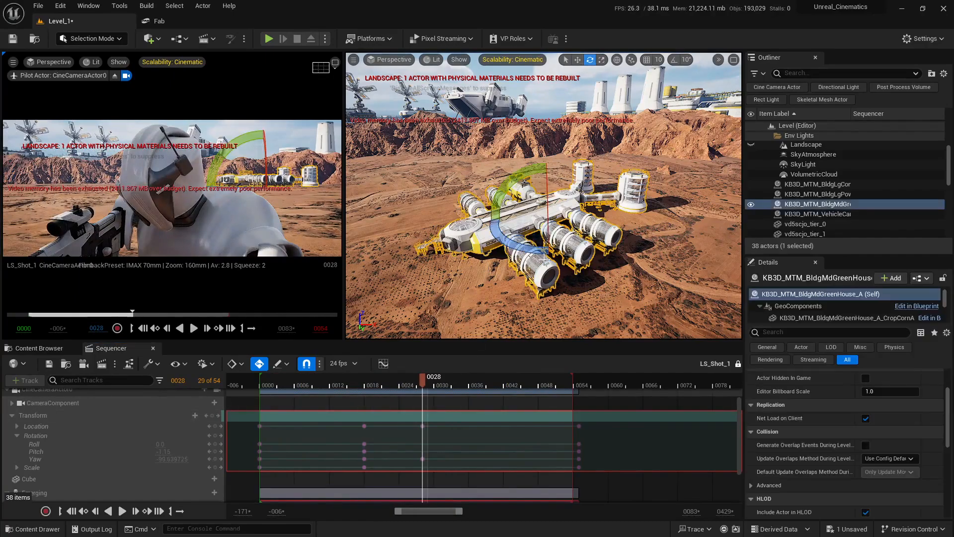
pyautogui.moveTo(602, 237); pyautogui.dragTo(569, 274)
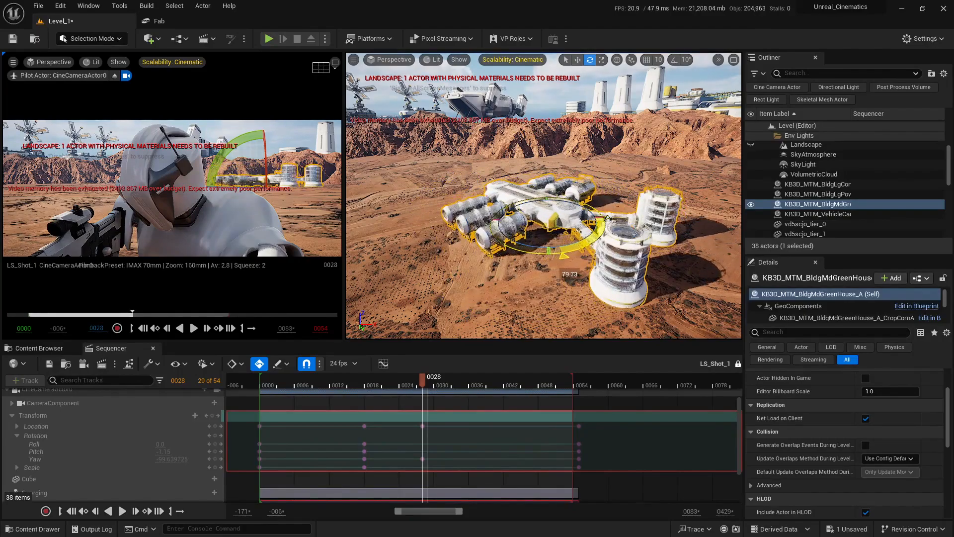
pyautogui.press('Escape')
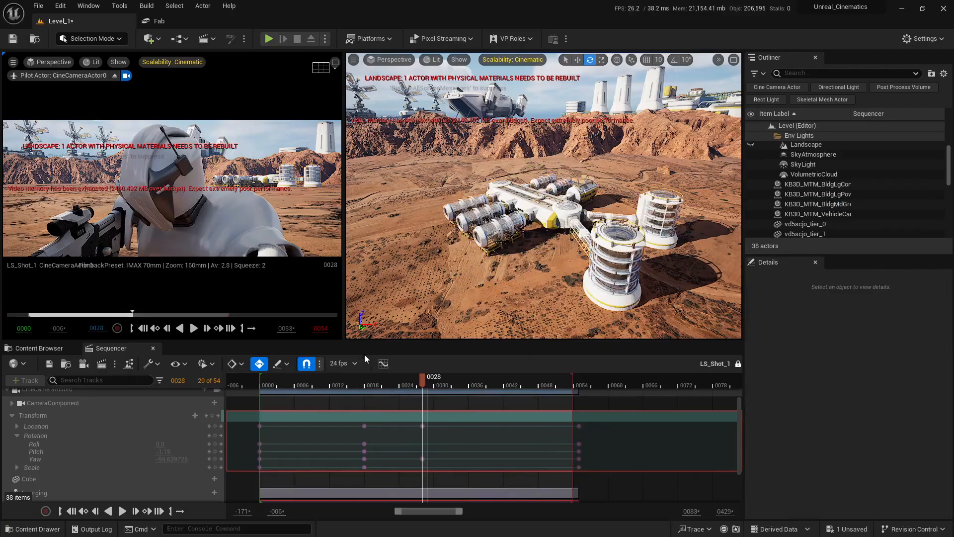
# Play the shot up to frame 48, try moving the greenhouse sideways, and undo the move
pyautogui.press('space')
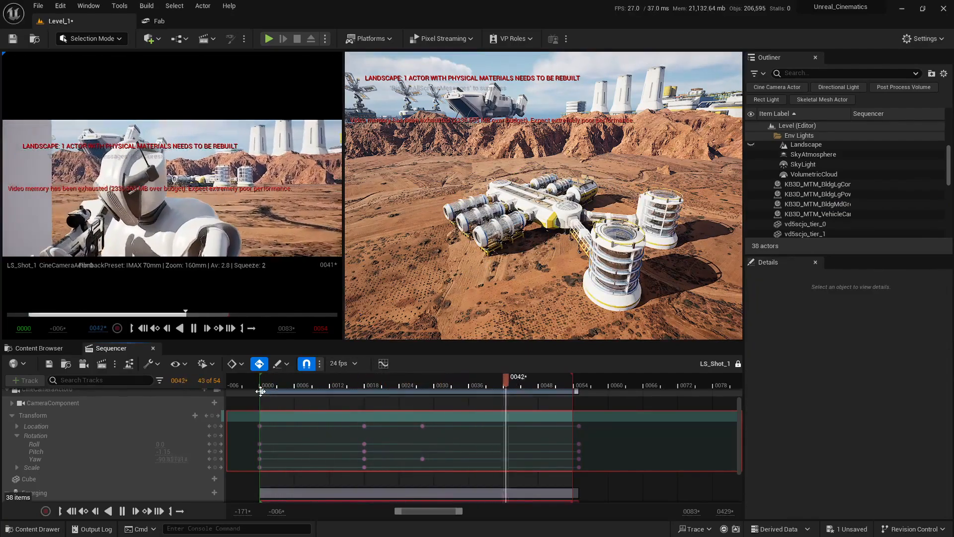
pyautogui.press('space')
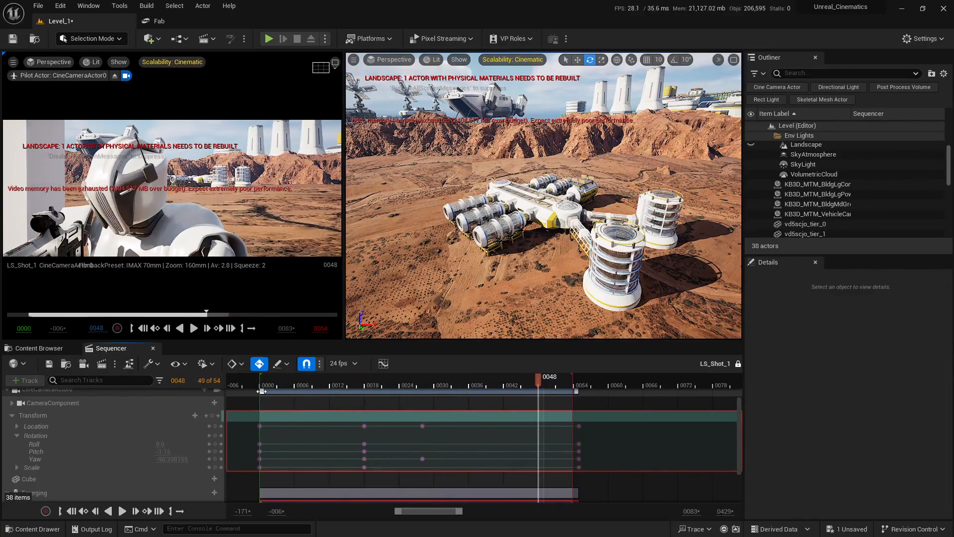
pyautogui.click(659, 213)
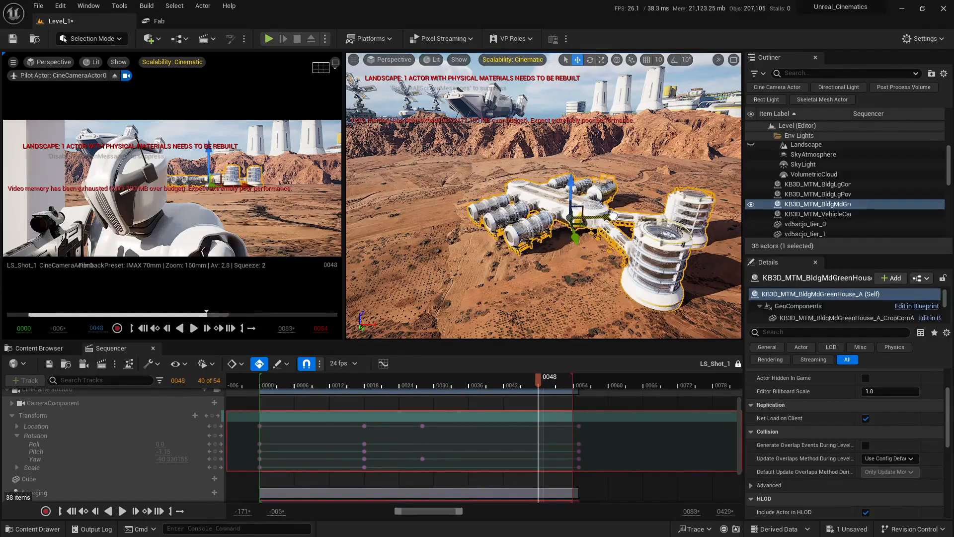
pyautogui.hotkey('ctrl', 'z')
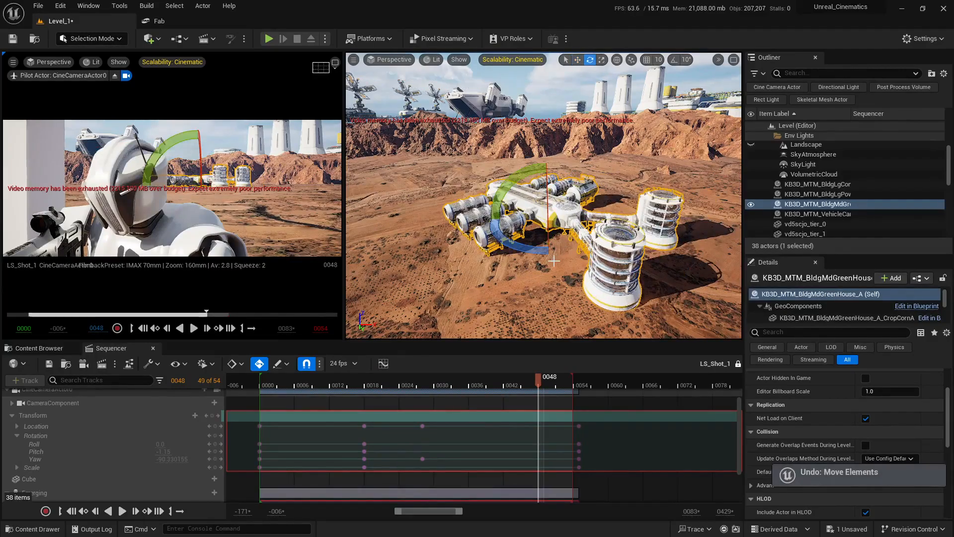
# Adjust the greenhouse's vertical-axis rotation against frames 48 and 27, leaving its towers beside the tubular modules in the camera view
pyautogui.moveTo(605, 217); pyautogui.dragTo(473, 245)
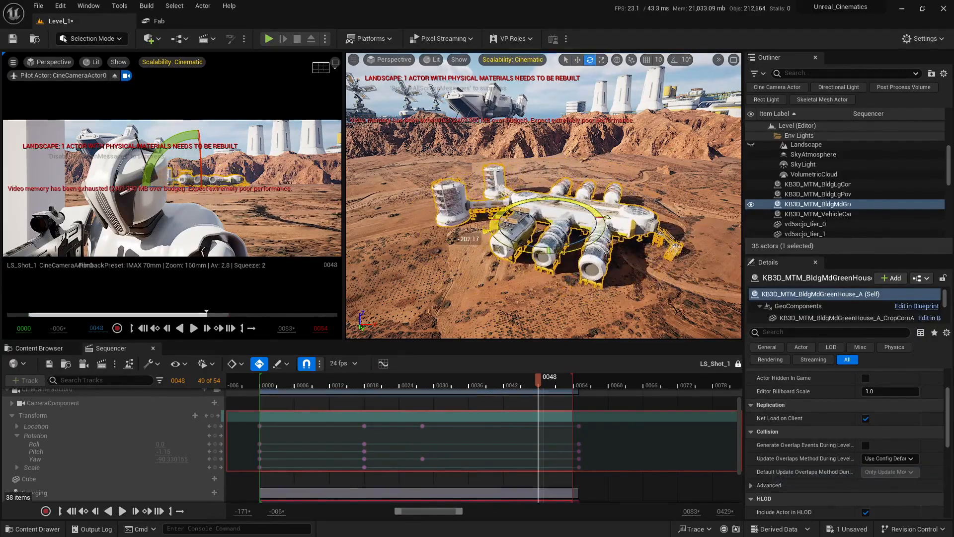
pyautogui.moveTo(536, 385); pyautogui.dragTo(418, 385)
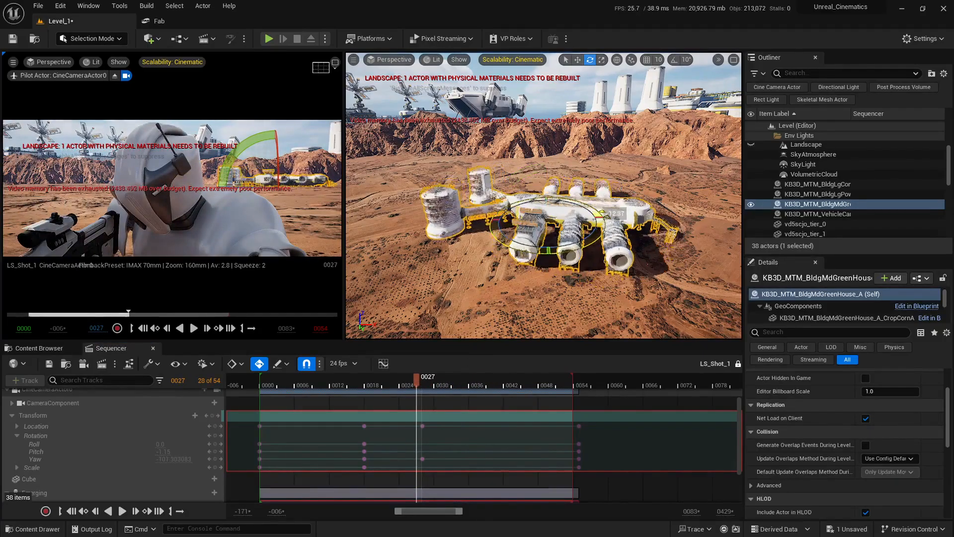
pyautogui.moveTo(605, 214); pyautogui.dragTo(475, 219)
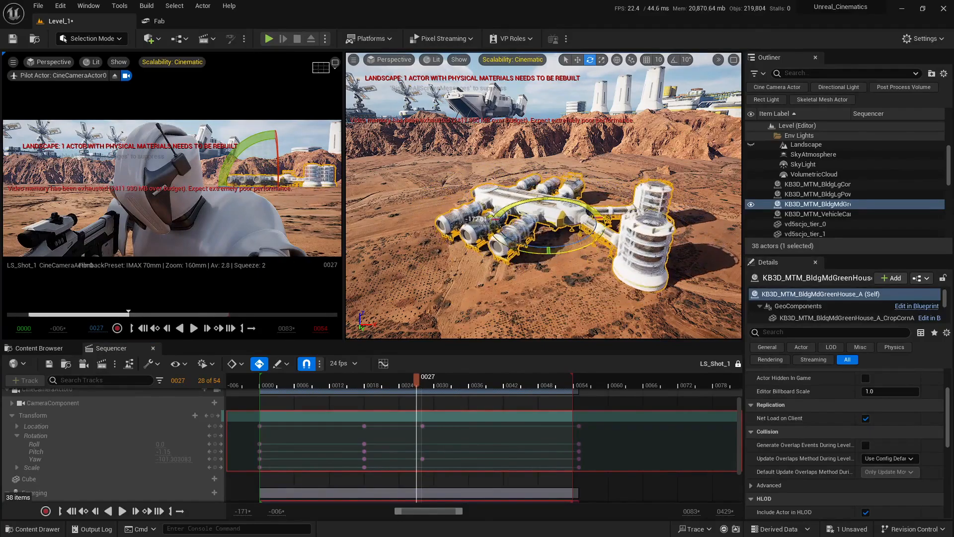
pyautogui.press('Escape')
# Replay the shot from frame 0 to review the rotated greenhouse behind the character
pyautogui.moveTo(332, 384); pyautogui.dragTo(264, 387)
pyautogui.press('space')
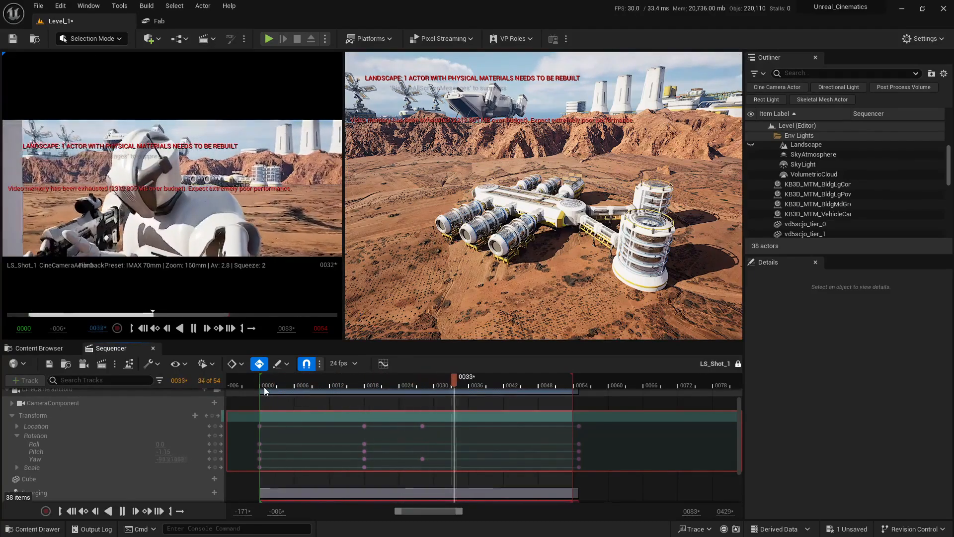
pyautogui.press('space')
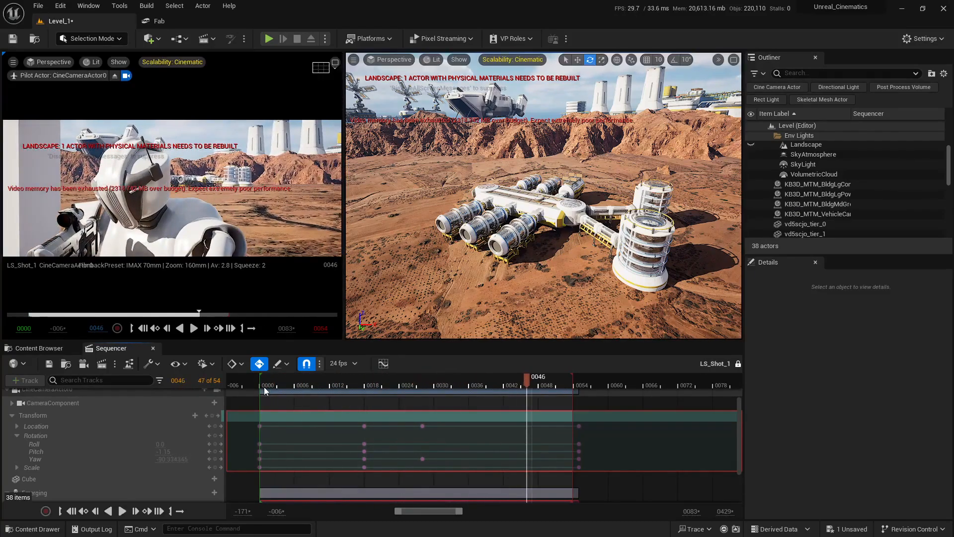
pyautogui.moveTo(529, 380); pyautogui.dragTo(264, 386)
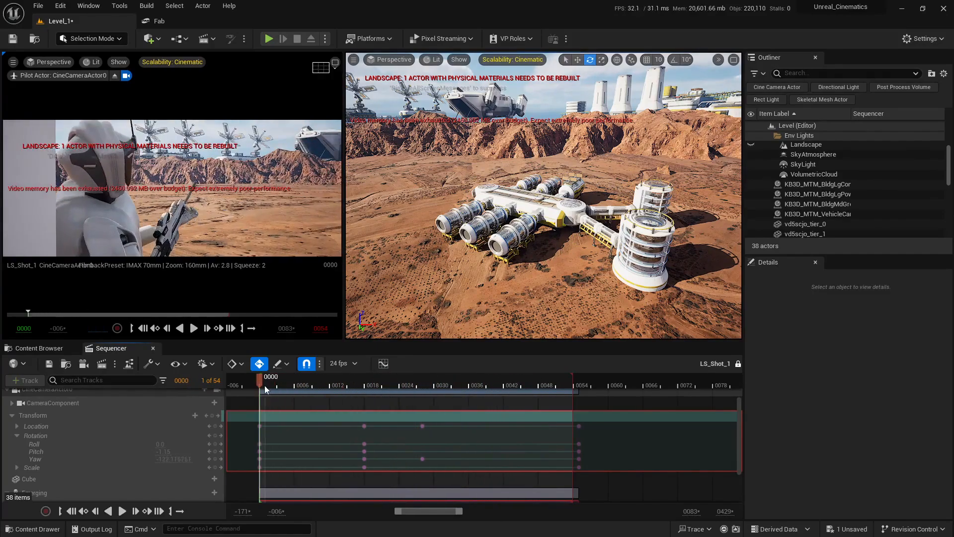
pyautogui.press('space')
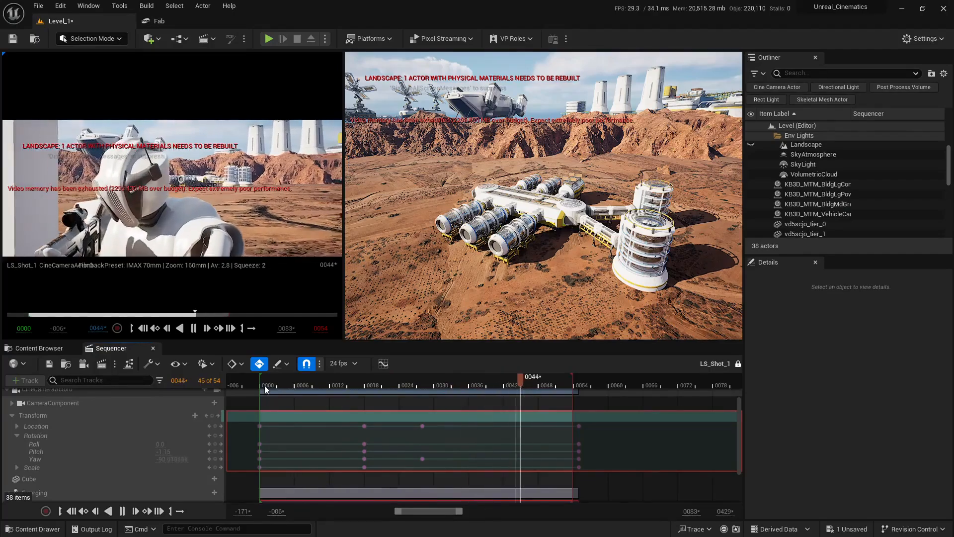
# Stop playback, scrub to frame 41, and try scaling the greenhouse against the camera view
pyautogui.press('space')
pyautogui.moveTo(522, 383); pyautogui.dragTo(498, 380)
pyautogui.click(563, 248)
pyautogui.press('f')
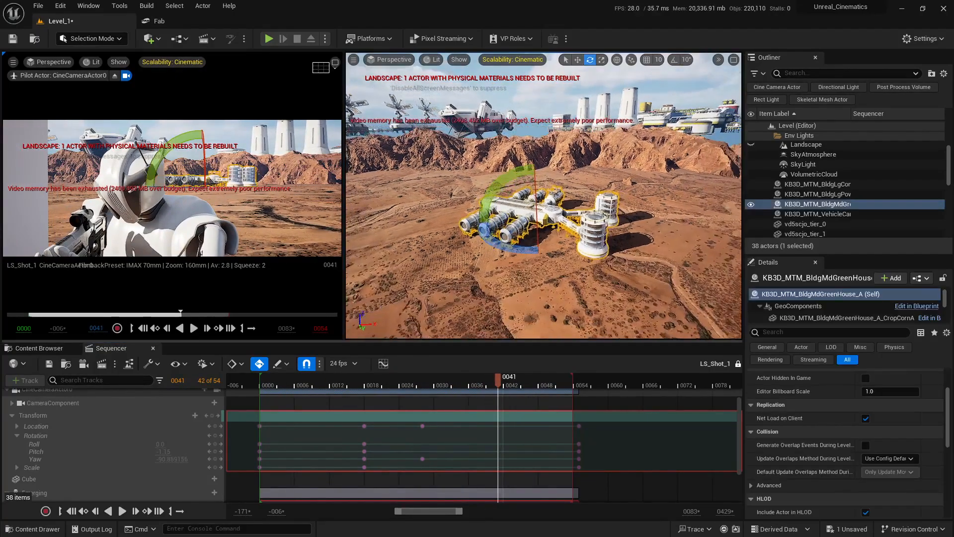
pyautogui.press('r')
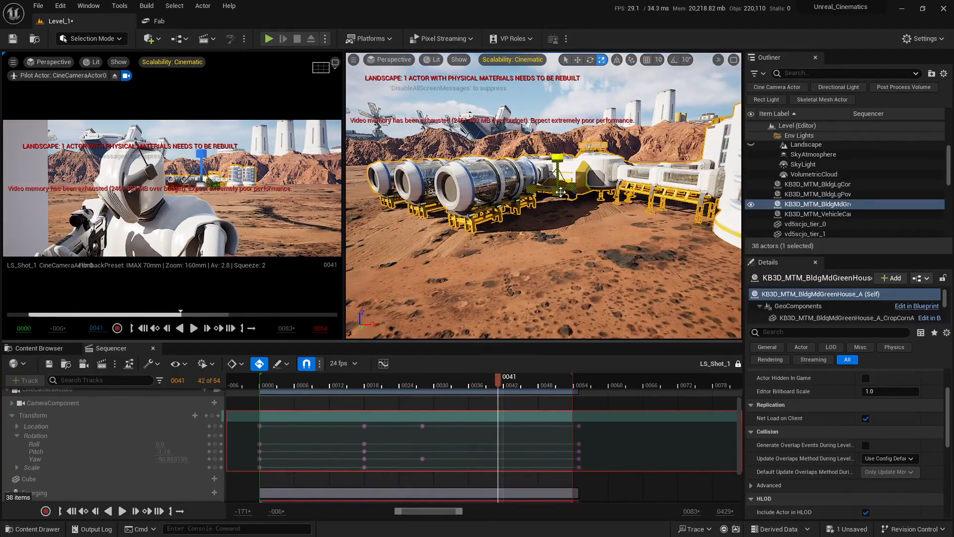
pyautogui.moveTo(560, 192); pyautogui.dragTo(536, 203)
pyautogui.hotkey('ctrl', 'z')
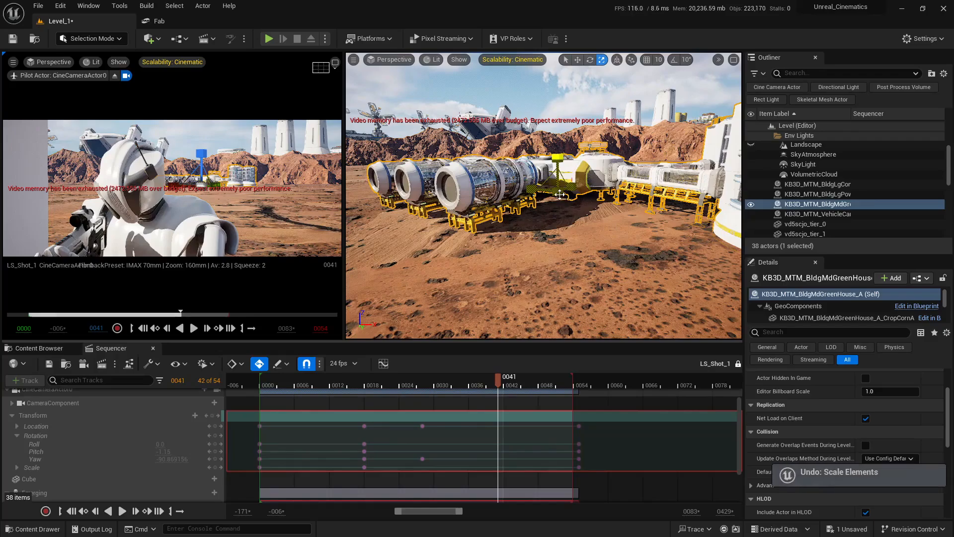
pyautogui.hotkey('ctrl', 'z')
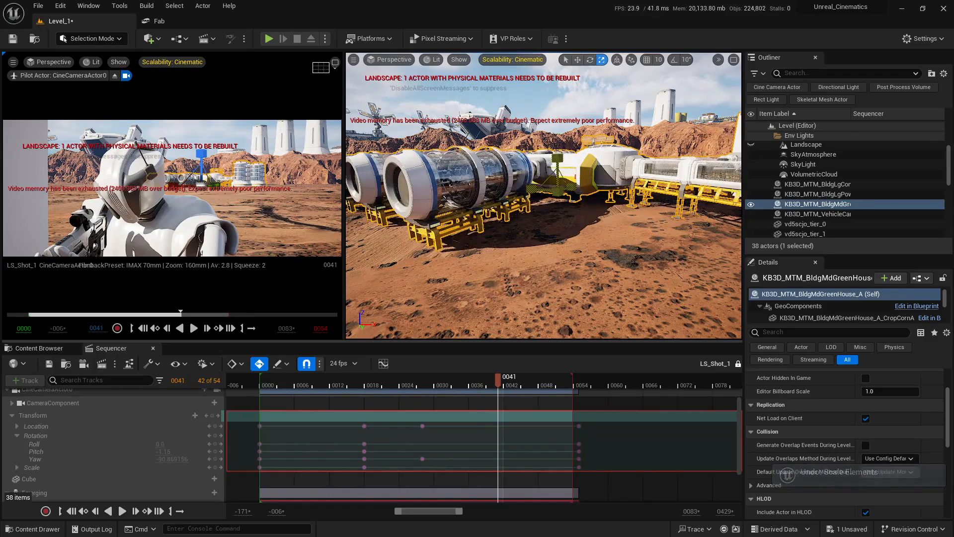
pyautogui.press('Escape')
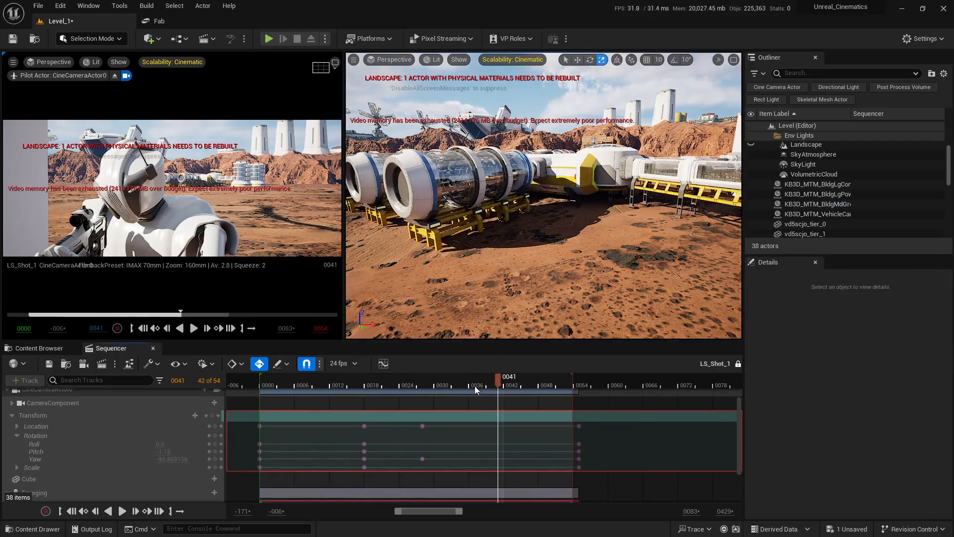
# Check the scaled greenhouse at frame 29 and undo its remaining scale change
pyautogui.moveTo(475, 386); pyautogui.dragTo(428, 399)
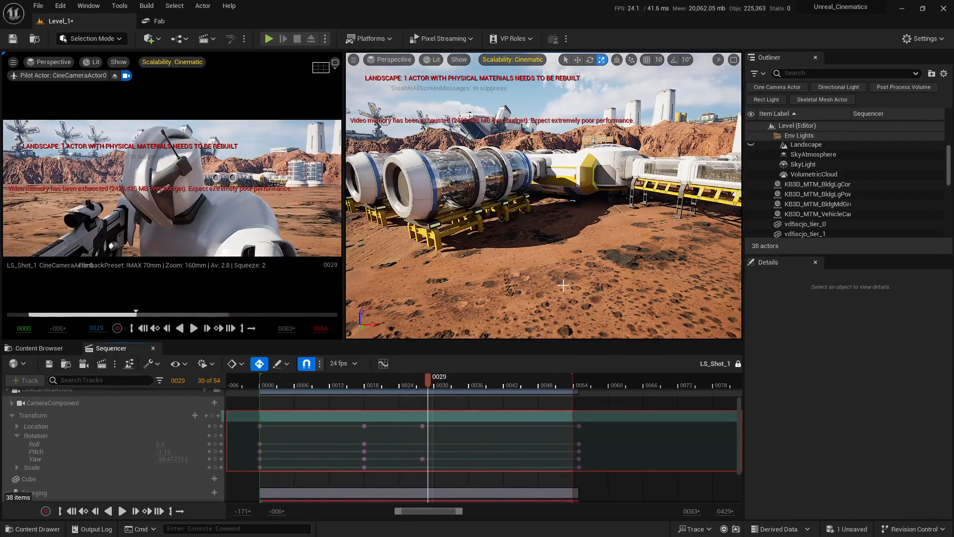
pyautogui.moveTo(563, 285); pyautogui.dragTo(551, 282, button='right')
pyautogui.hotkey('ctrl', 'z')
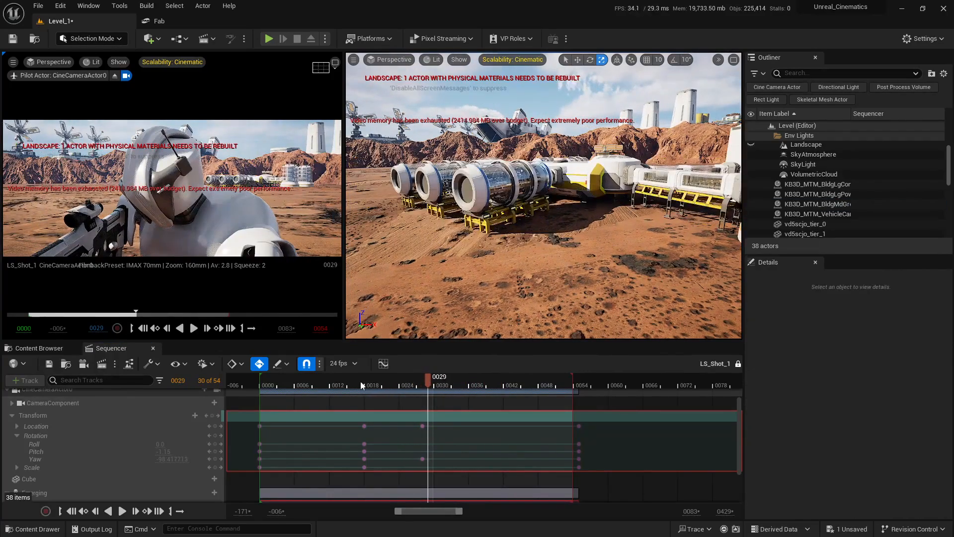
# Replay the shot from frame 1 to frame 48, return to frame 2, and save the unsaved level changes
pyautogui.moveTo(362, 386); pyautogui.dragTo(257, 412)
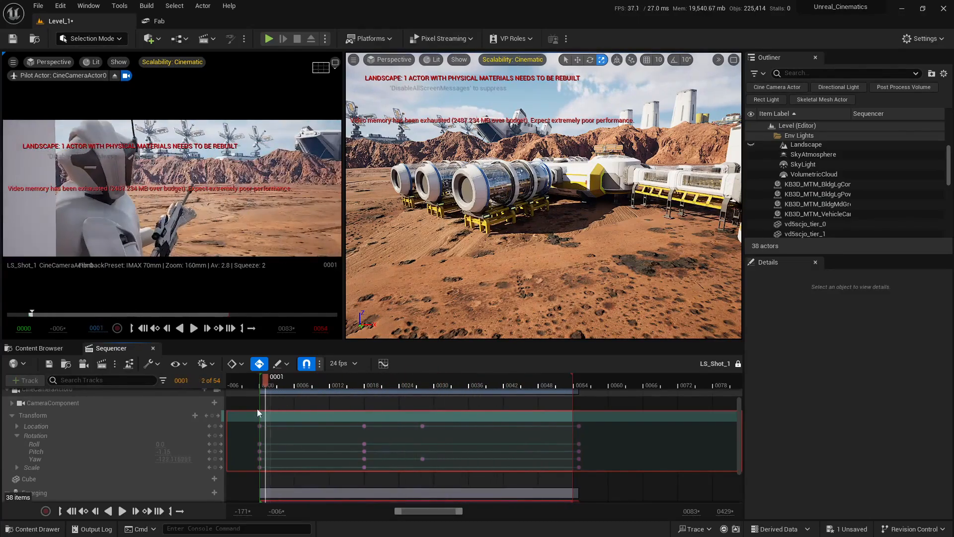
pyautogui.press('space')
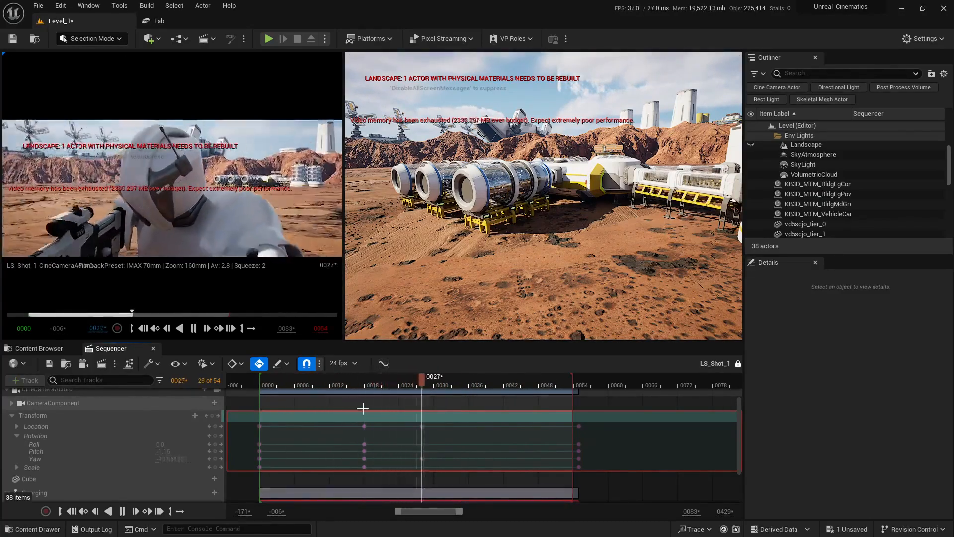
pyautogui.press('space')
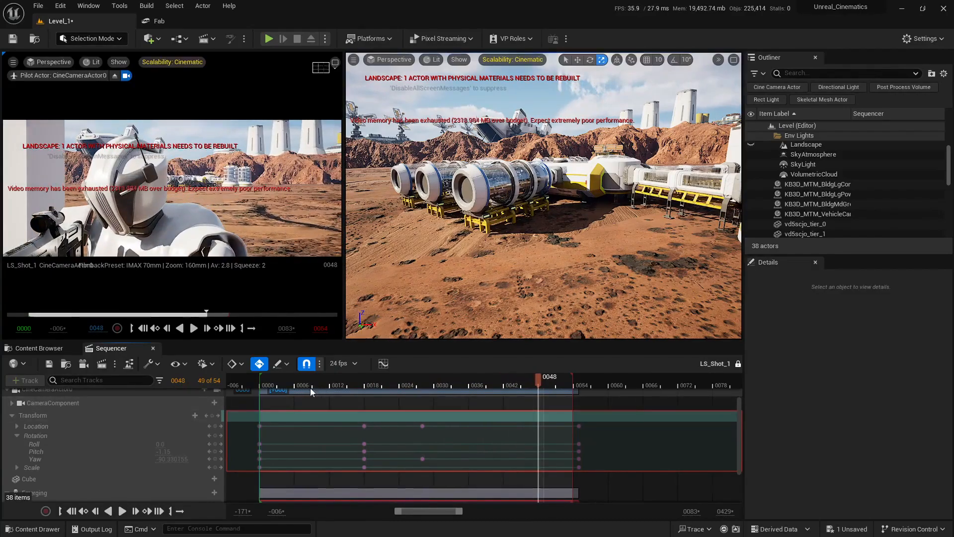
pyautogui.click(271, 377)
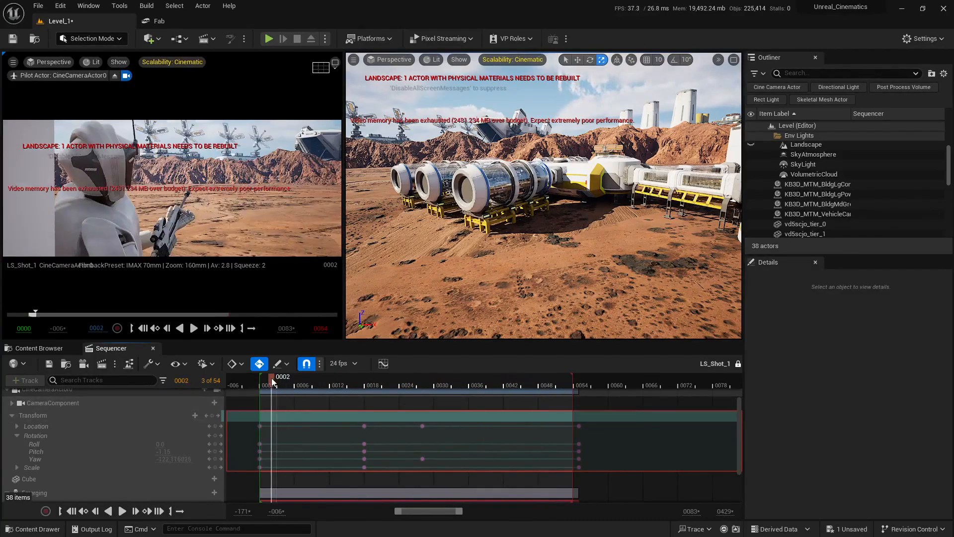
pyautogui.click(848, 530)
pyautogui.click(556, 373)
# Place the KB3D_MTM_BldgMdRoverGarage blueprint from the missiontominerva Actors folder on the terrain opposite the greenhouse
pyautogui.click(37, 349)
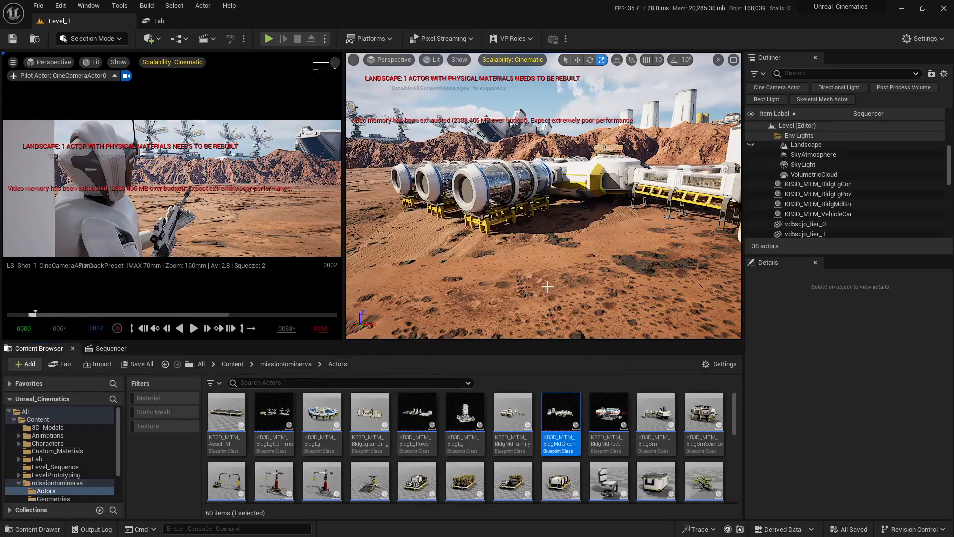
pyautogui.press('s')
pyautogui.moveTo(592, 298); pyautogui.dragTo(507, 311, button='right')
pyautogui.moveTo(612, 414); pyautogui.dragTo(492, 214)
pyautogui.press('s')
pyautogui.moveTo(640, 308); pyautogui.dragTo(609, 238, button='right')
pyautogui.moveTo(512, 249); pyautogui.dragTo(512, 258, button='right')
# Turn the rover garage around its vertical axis, then shift it along its local axis to sit behind the character
pyautogui.press('e')
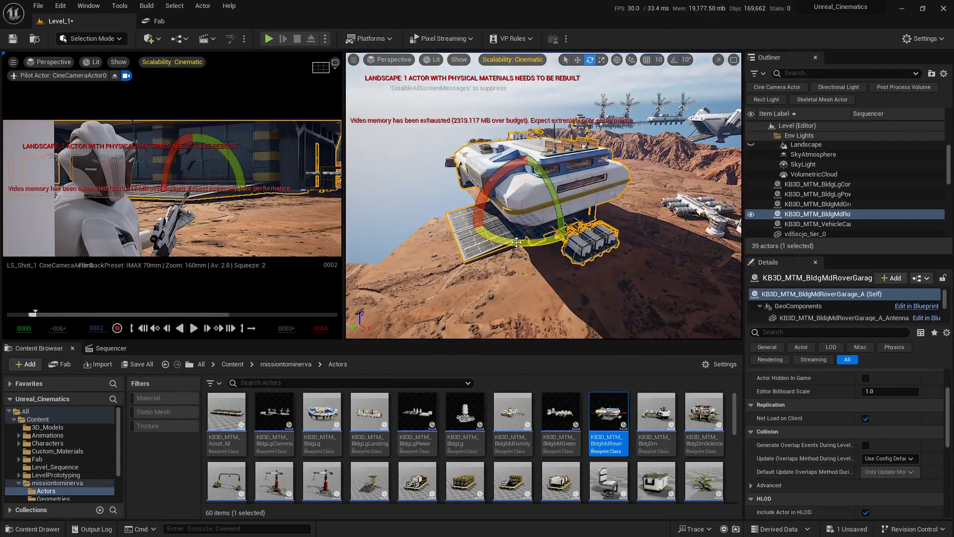
pyautogui.moveTo(516, 242); pyautogui.dragTo(579, 246)
pyautogui.press('w')
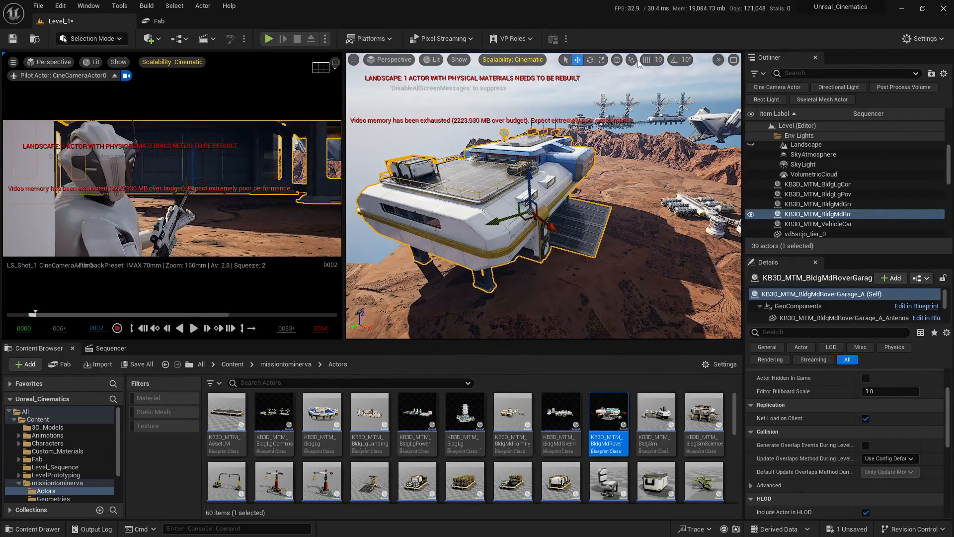
pyautogui.click(618, 60)
pyautogui.moveTo(586, 218); pyautogui.dragTo(586, 256, button='right')
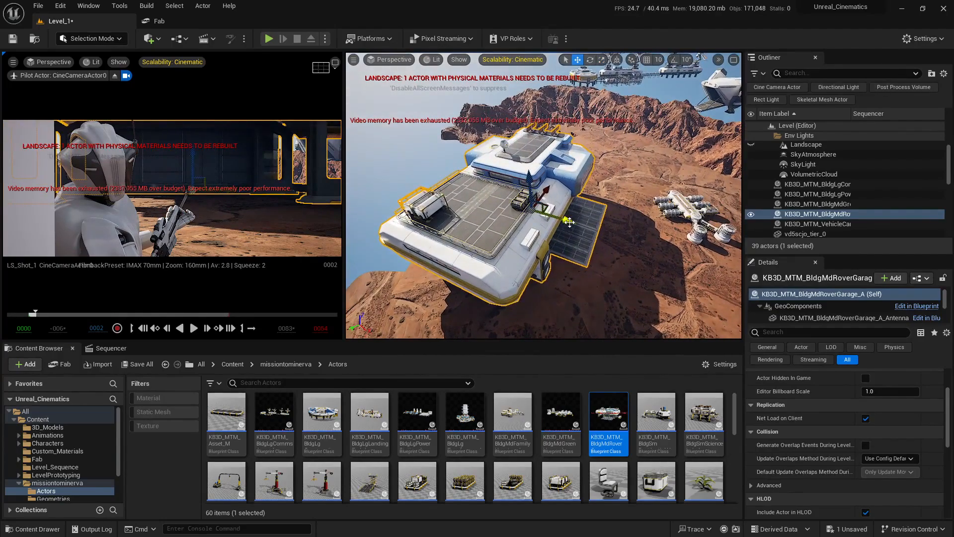
pyautogui.moveTo(570, 222); pyautogui.dragTo(592, 225)
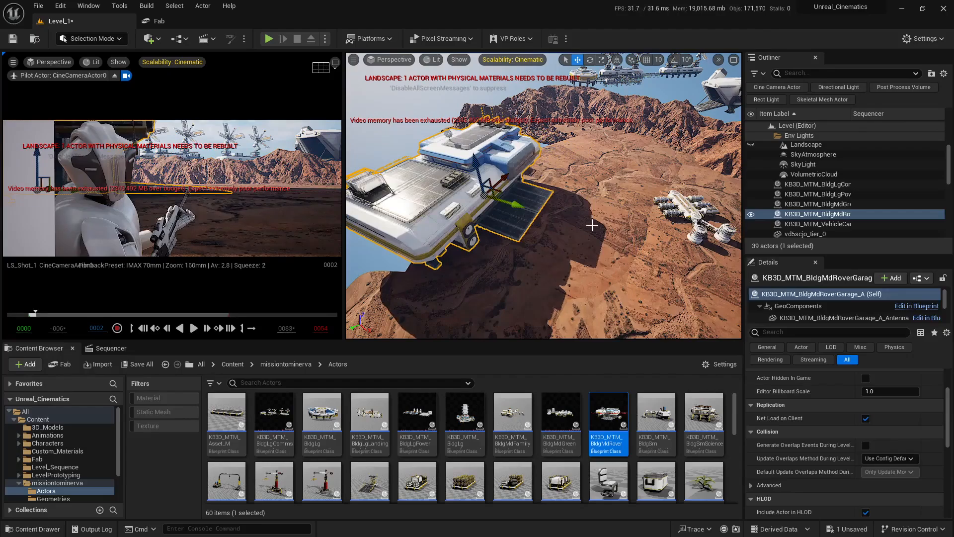
pyautogui.moveTo(591, 225); pyautogui.dragTo(591, 206, button='right')
# Scrub the sequence to frame 19, shift the rover garage toward the edge of the camera frame, and undo trial rotations
pyautogui.click(112, 348)
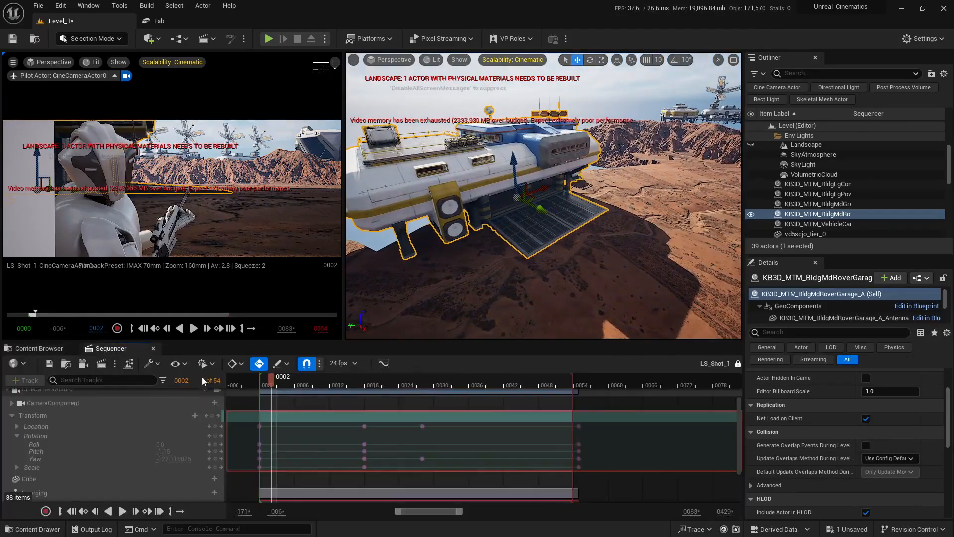
pyautogui.moveTo(273, 386); pyautogui.dragTo(371, 385)
pyautogui.moveTo(462, 308); pyautogui.dragTo(462, 298, button='right')
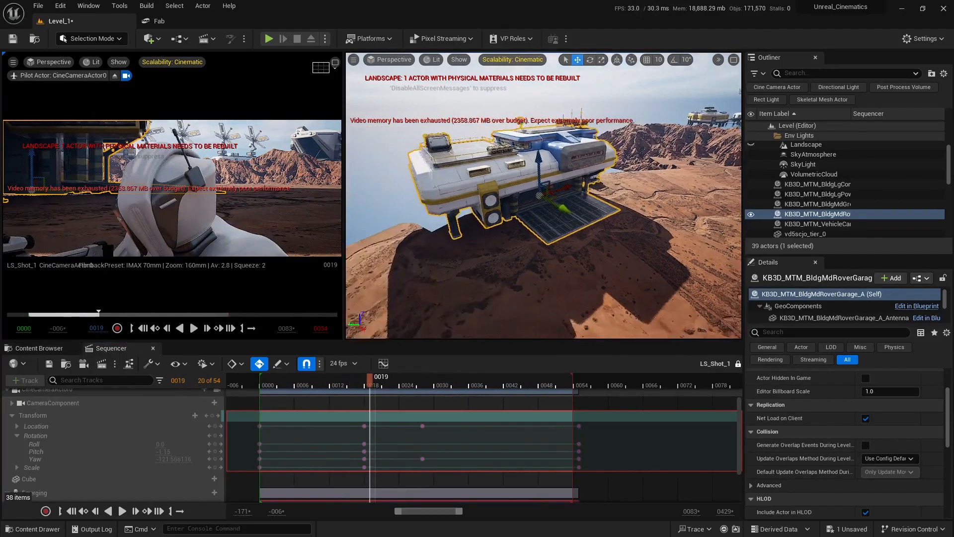
pyautogui.keyDown('alt'); pyautogui.moveTo(557, 222); pyautogui.dragTo(524, 220); pyautogui.keyUp('alt')
pyautogui.press('e')
pyautogui.press('w')
pyautogui.press('e')
pyautogui.hotkey('ctrl', 'z')
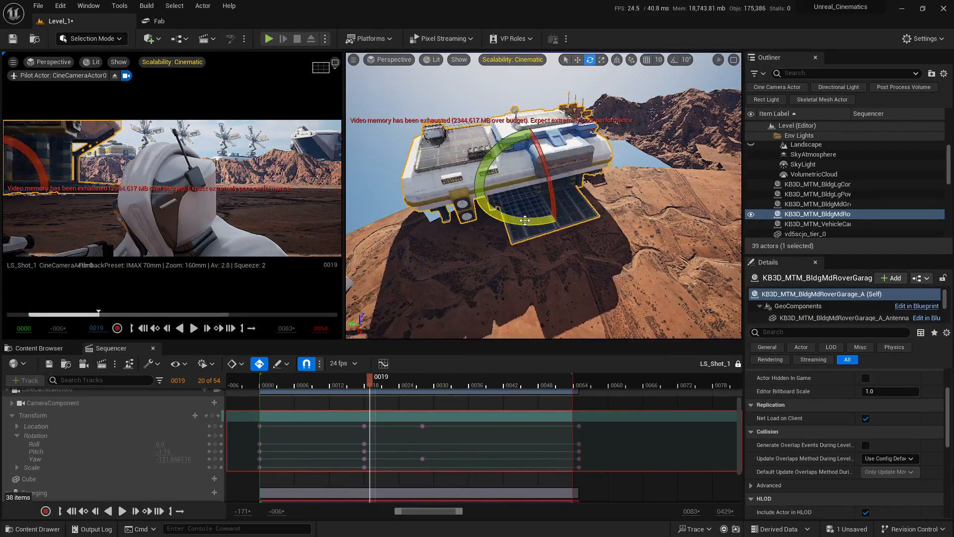
pyautogui.hotkey('ctrl', 'z')
pyautogui.moveTo(532, 221); pyautogui.dragTo(590, 224, button='right')
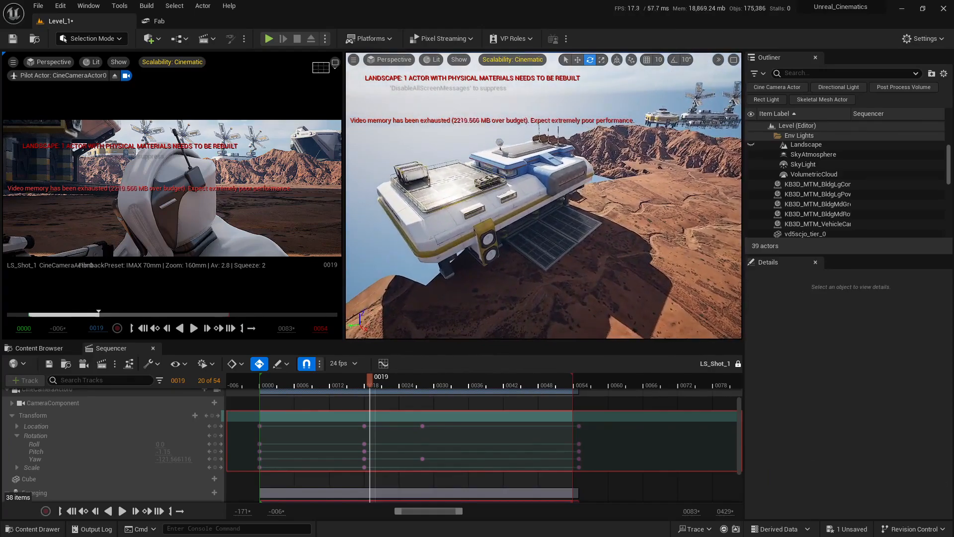
# Fine-tune the rover garage's position and scale against the camera view at frame 19, then deselect it
pyautogui.click(508, 168)
pyautogui.press('w')
pyautogui.moveTo(523, 228); pyautogui.dragTo(510, 228, button='right')
pyautogui.press('r')
pyautogui.moveTo(529, 214); pyautogui.dragTo(496, 221)
pyautogui.press('Escape')
pyautogui.moveTo(536, 250); pyautogui.dragTo(488, 219, button='right')
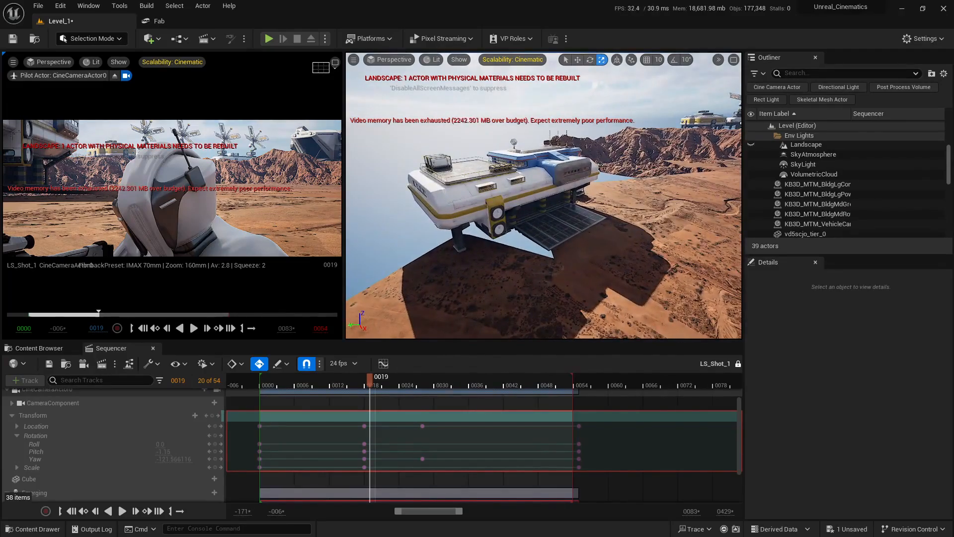
pyautogui.click(464, 225)
pyautogui.press('Escape')
# Replay the shot twice from frame 0 to review the rover garage in the background
pyautogui.moveTo(379, 387); pyautogui.dragTo(263, 409)
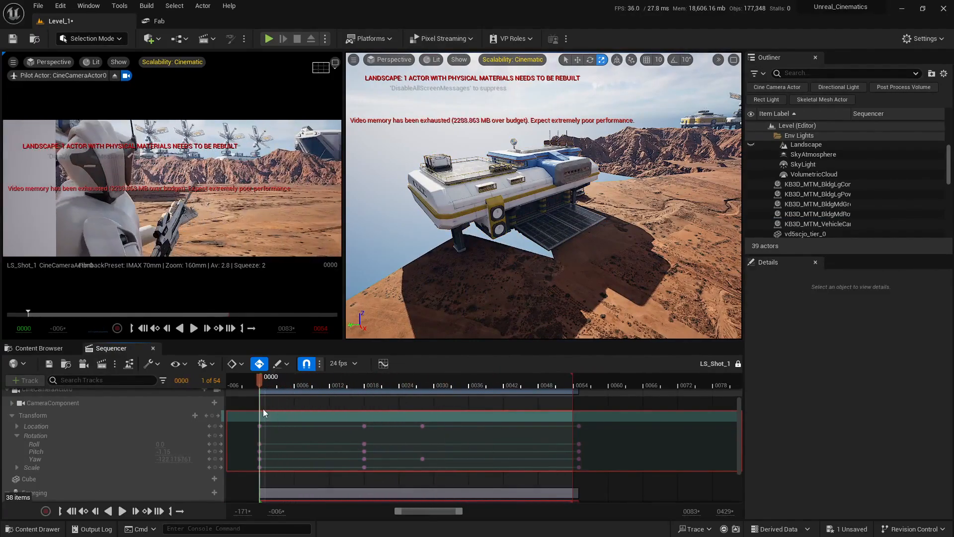
pyautogui.press('space')
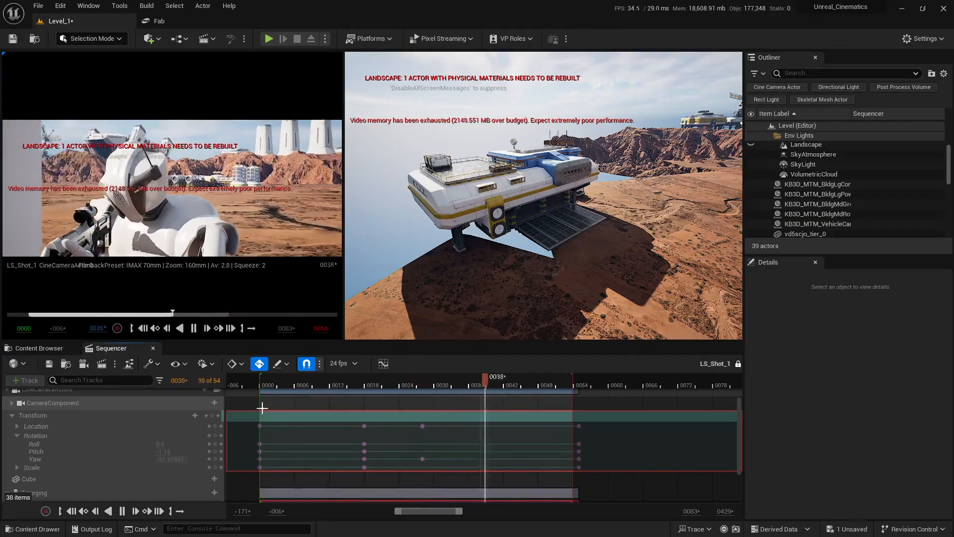
pyautogui.press('space')
pyautogui.click(261, 387)
pyautogui.press('space')
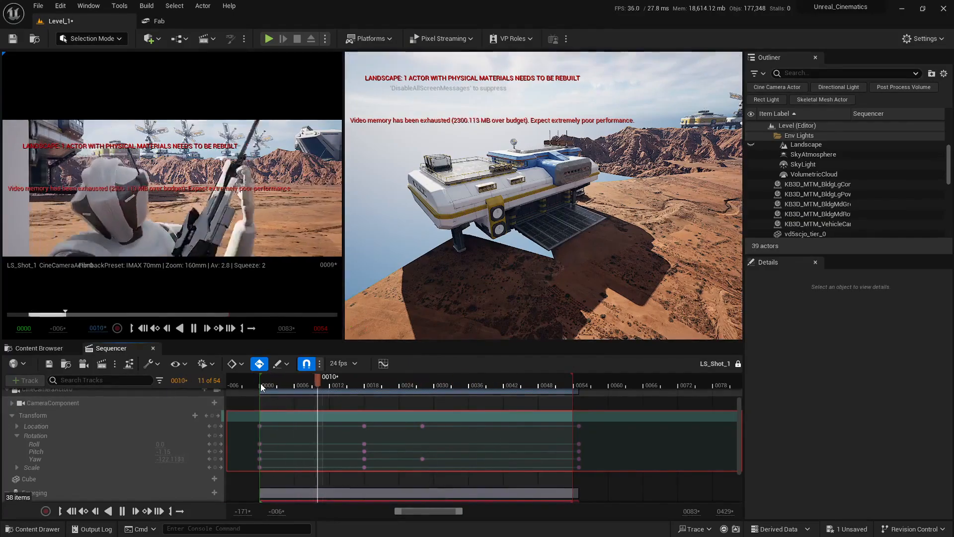
pyautogui.press('space')
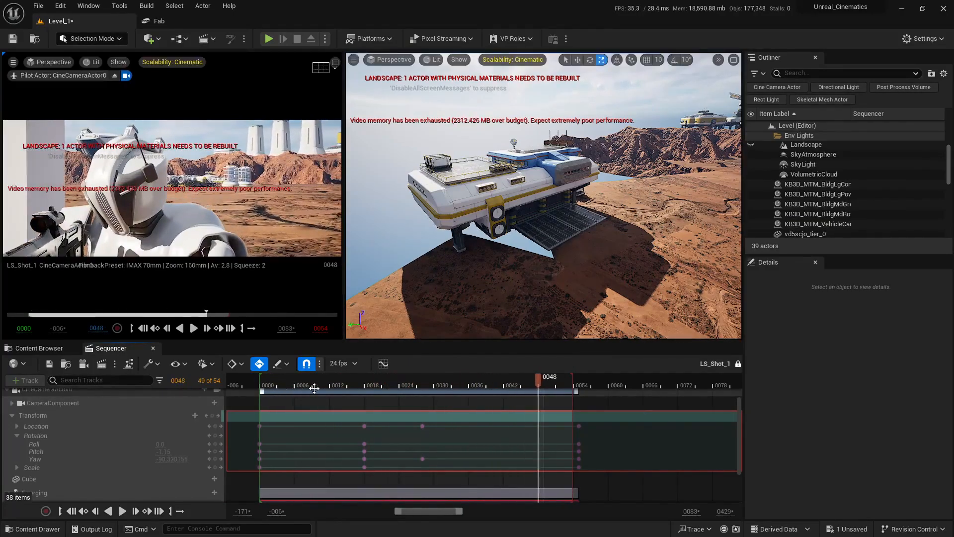
# Scrub the shot to frame 22 and save the level with the added rover garage
pyautogui.moveTo(264, 382); pyautogui.dragTo(389, 404)
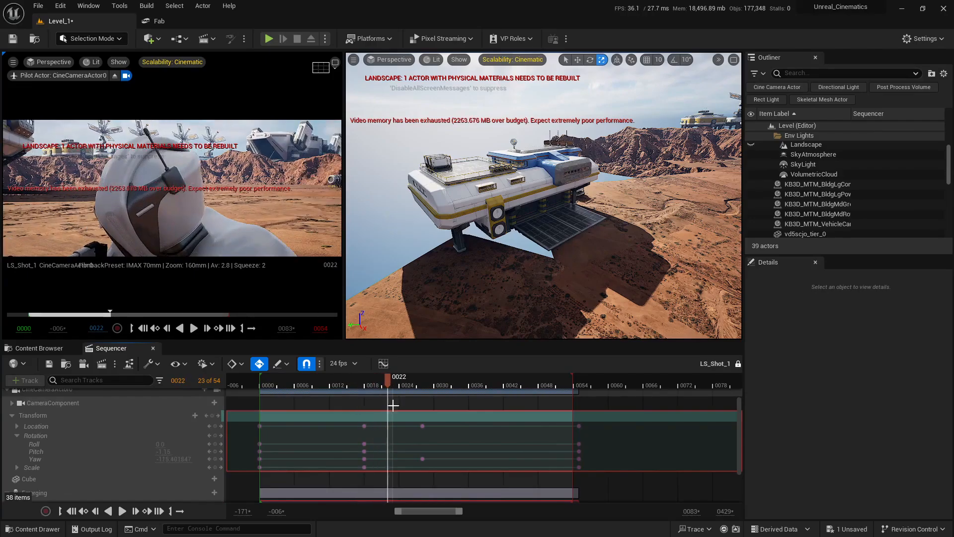
pyautogui.click(847, 529)
pyautogui.click(555, 373)
# Replay the shot from frame 0, return to the start, and examine the whole base layout from above
pyautogui.moveTo(348, 382); pyautogui.dragTo(257, 379)
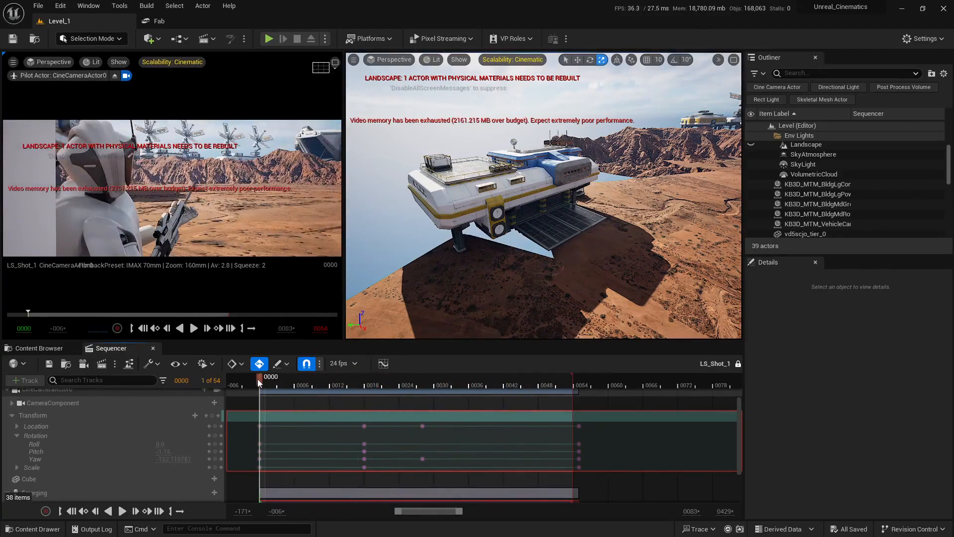
pyautogui.press('space')
pyautogui.press('space')
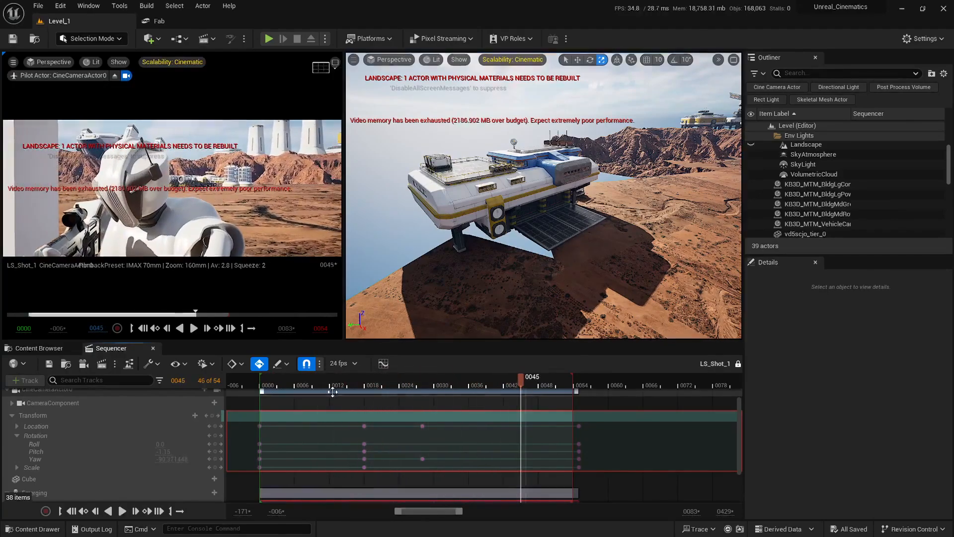
pyautogui.moveTo(294, 387); pyautogui.dragTo(260, 425)
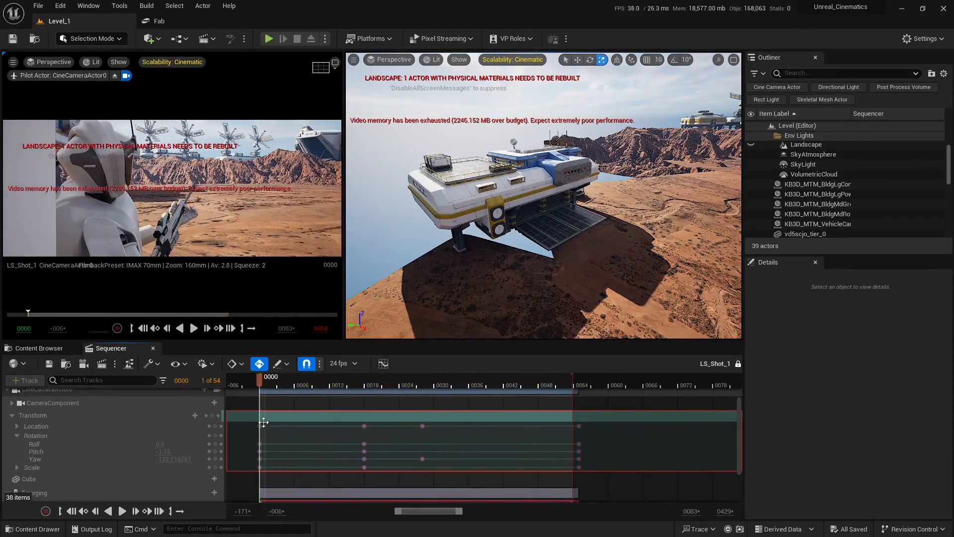
pyautogui.press('s')
pyautogui.moveTo(566, 207); pyautogui.dragTo(610, 198, button='right')
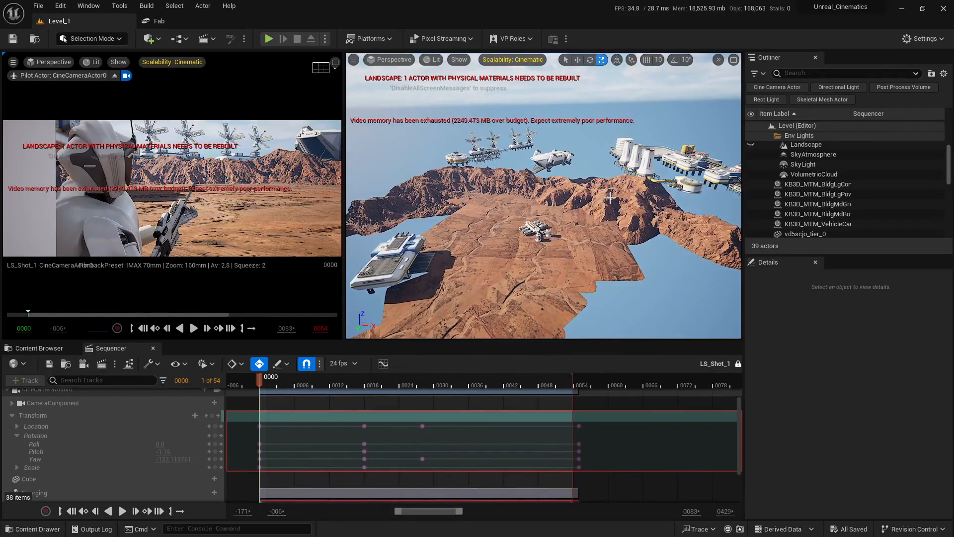